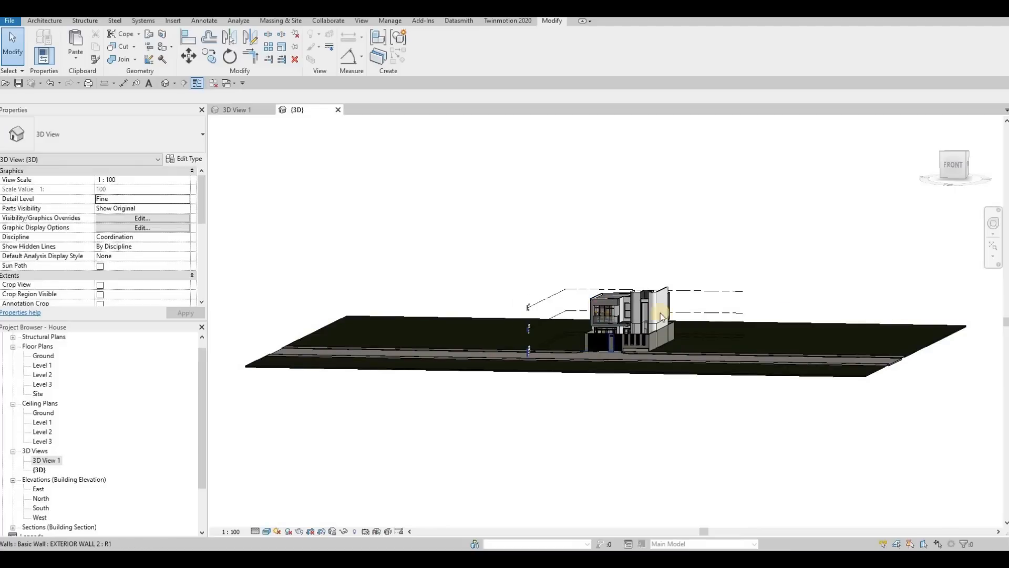
# - Examine the house model in 3D, covering the street facade, balcony underside, roof and boundary walls
pyautogui.scroll(5, 599, 305)
pyautogui.scroll(4, 602, 305)
pyautogui.scroll(3, 764, 326)
pyautogui.moveTo(630, 521); pyautogui.dragTo(628, 362, button='middle')
pyautogui.scroll(-1, 628, 363)
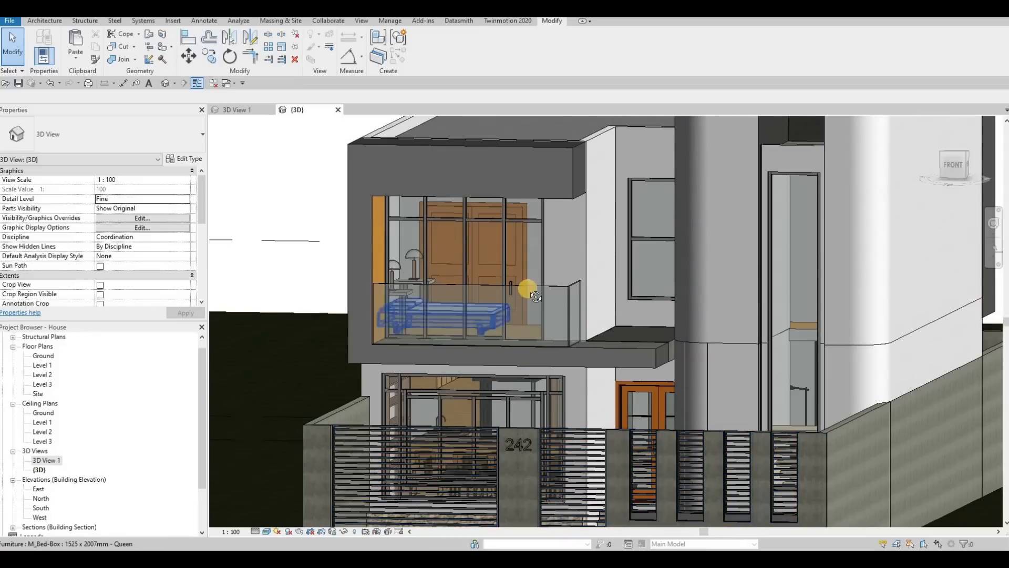
pyautogui.scroll(1, 515, 284)
pyautogui.keyDown('shift'); pyautogui.moveTo(531, 297); pyautogui.dragTo(569, 130, button='middle'); pyautogui.keyUp('shift')
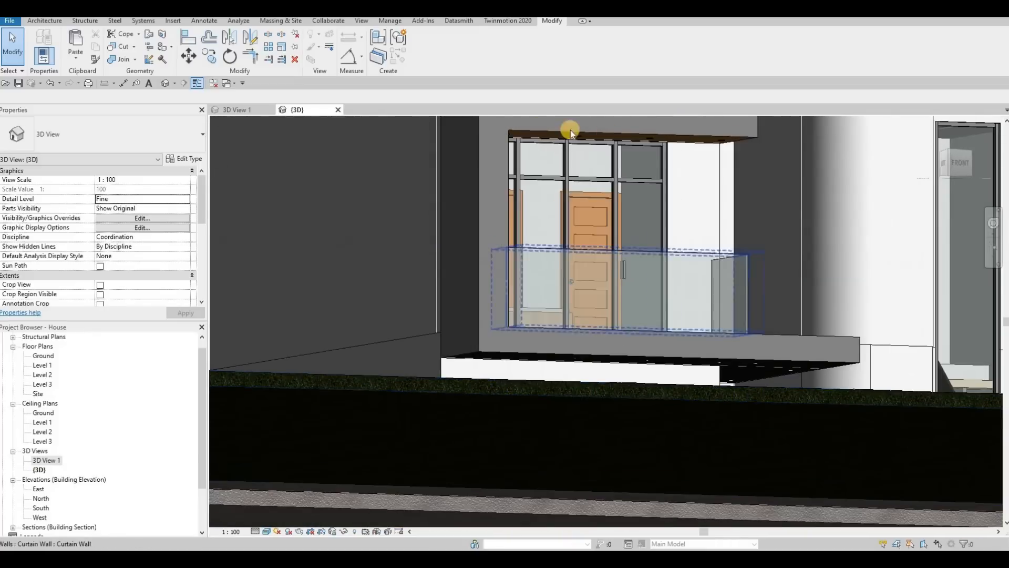
pyautogui.scroll(1, 569, 130)
pyautogui.scroll(-2, 607, 400)
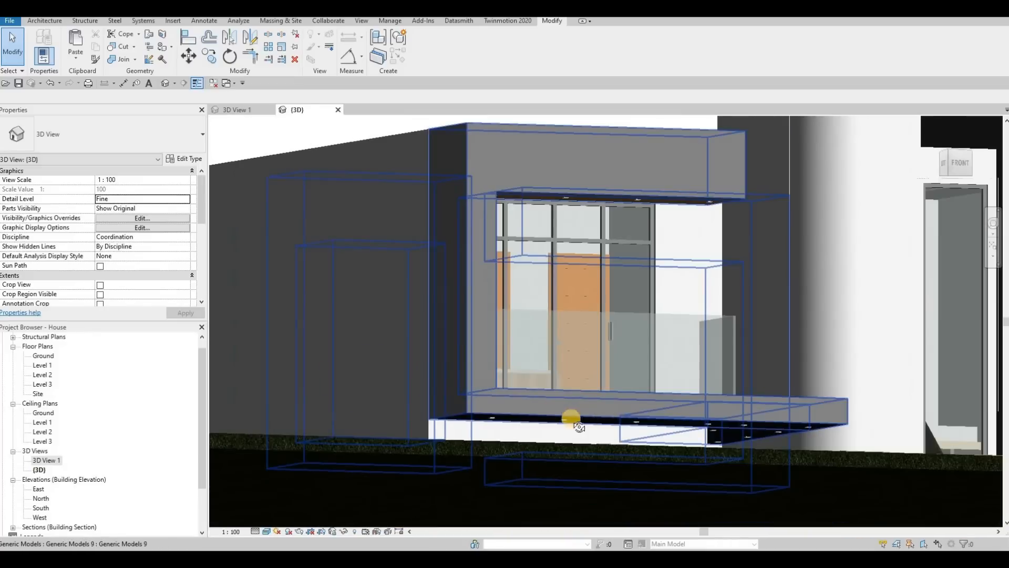
pyautogui.keyDown('shift'); pyautogui.moveTo(626, 427); pyautogui.dragTo(547, 476, button='middle'); pyautogui.keyUp('shift')
pyautogui.keyDown('shift'); pyautogui.moveTo(530, 437); pyautogui.dragTo(494, 455, button='middle'); pyautogui.keyUp('shift')
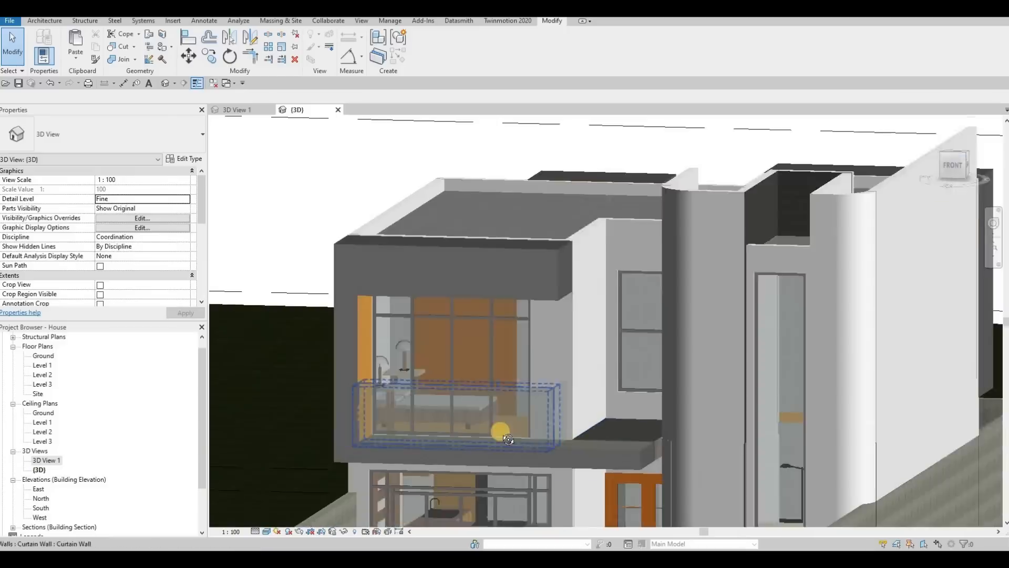
pyautogui.scroll(-1, 500, 430)
pyautogui.moveTo(623, 458); pyautogui.dragTo(579, 421, button='middle')
pyautogui.keyDown('shift'); pyautogui.moveTo(473, 444); pyautogui.dragTo(516, 389, button='middle'); pyautogui.keyUp('shift')
pyautogui.moveTo(599, 456); pyautogui.dragTo(558, 401, button='middle')
pyautogui.moveTo(513, 377); pyautogui.dragTo(525, 394, button='middle')
pyautogui.scroll(-2, 525, 393)
pyautogui.moveTo(404, 326); pyautogui.dragTo(445, 311, button='middle')
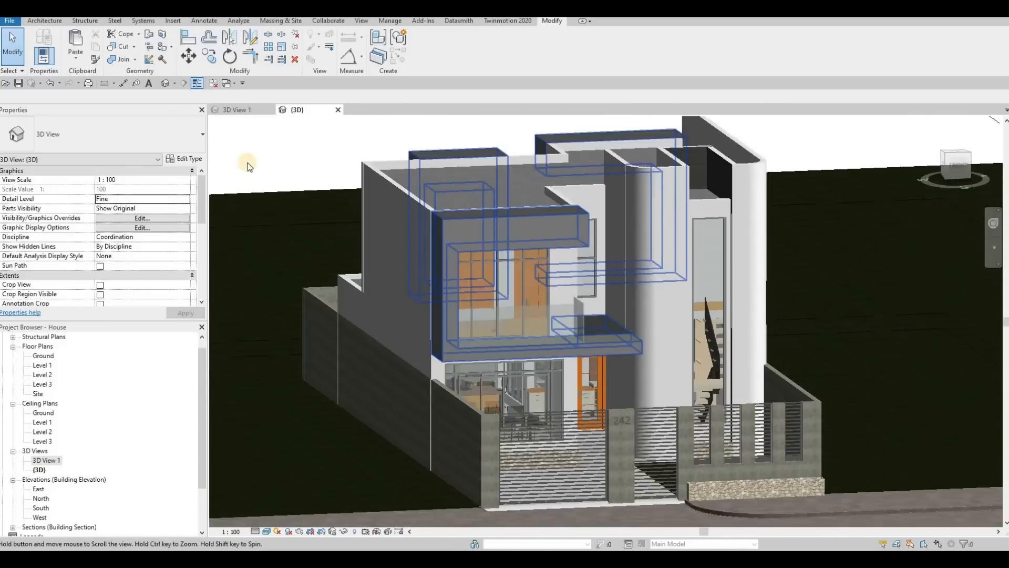
pyautogui.click(242, 111)
pyautogui.click(298, 110)
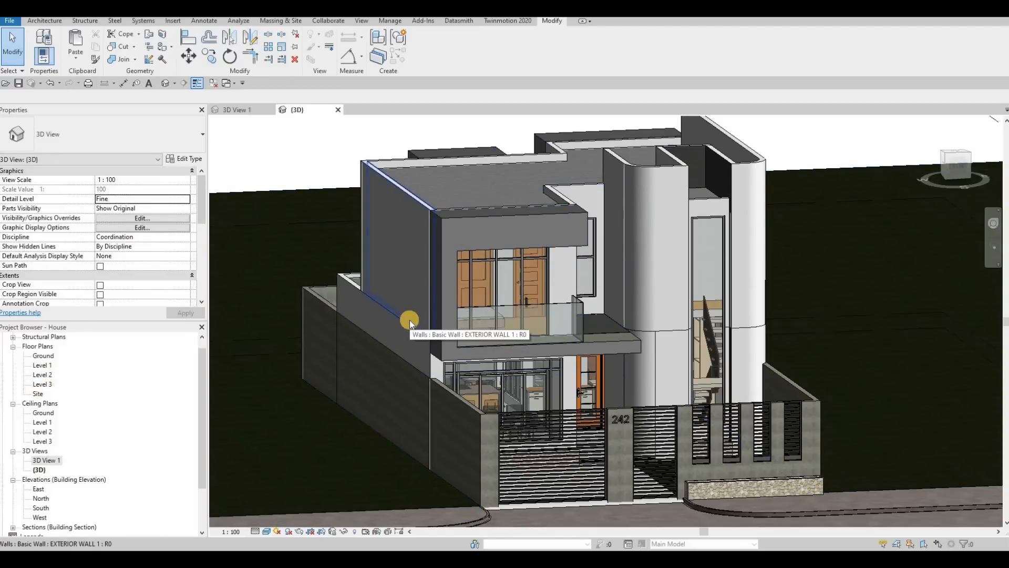
# - Open the Level 1 floor plan and preview the room boundary of the open dining, kitchen and living area
pyautogui.doubleClick(44, 366)
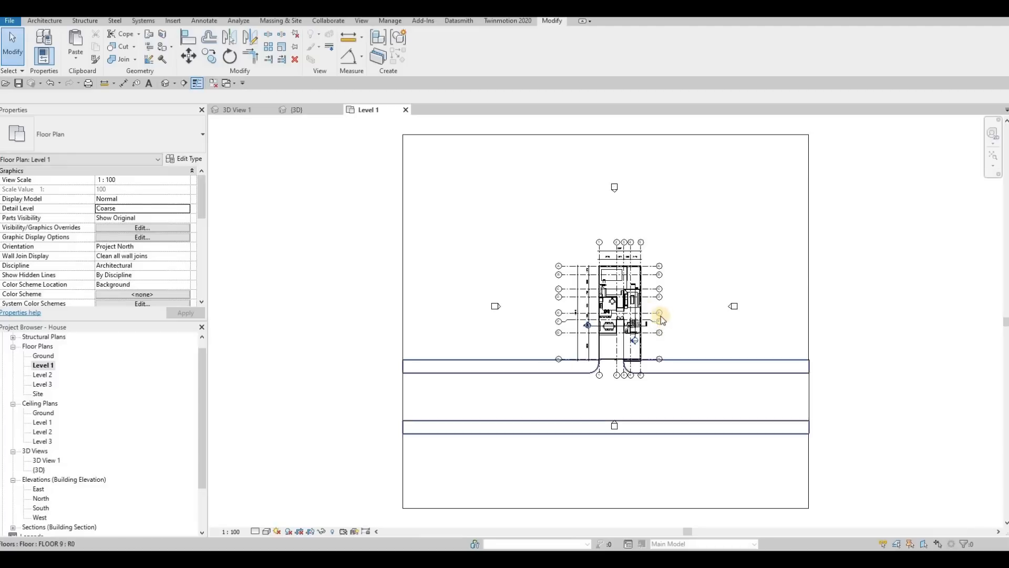
pyautogui.scroll(6, 615, 306)
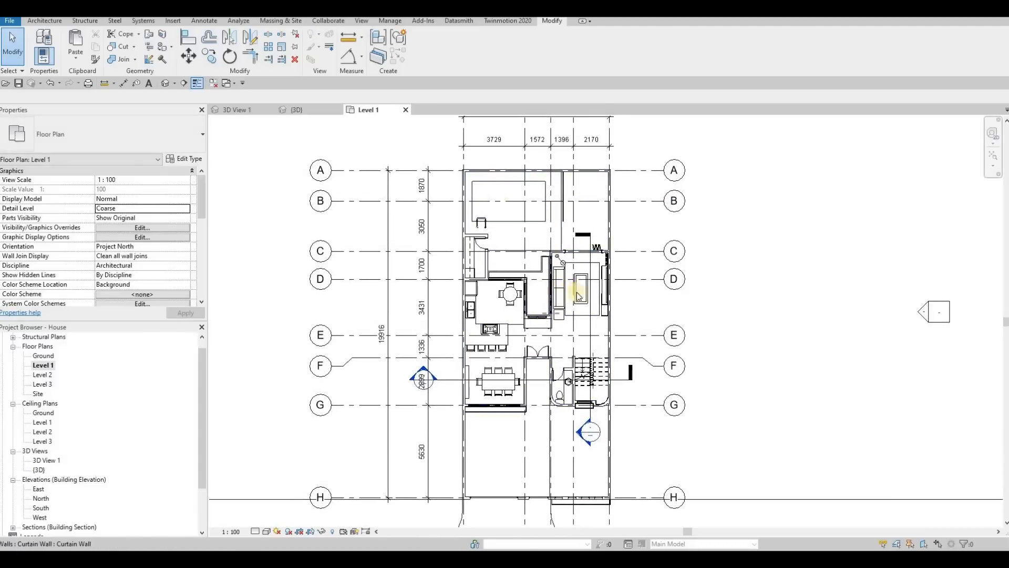
pyautogui.click(44, 20)
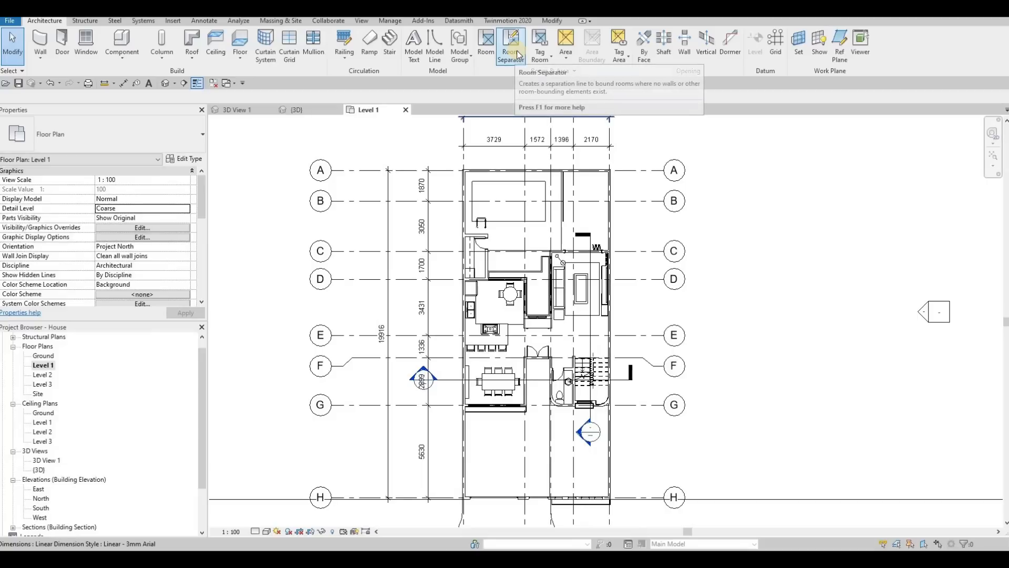
pyautogui.scroll(5, 526, 384)
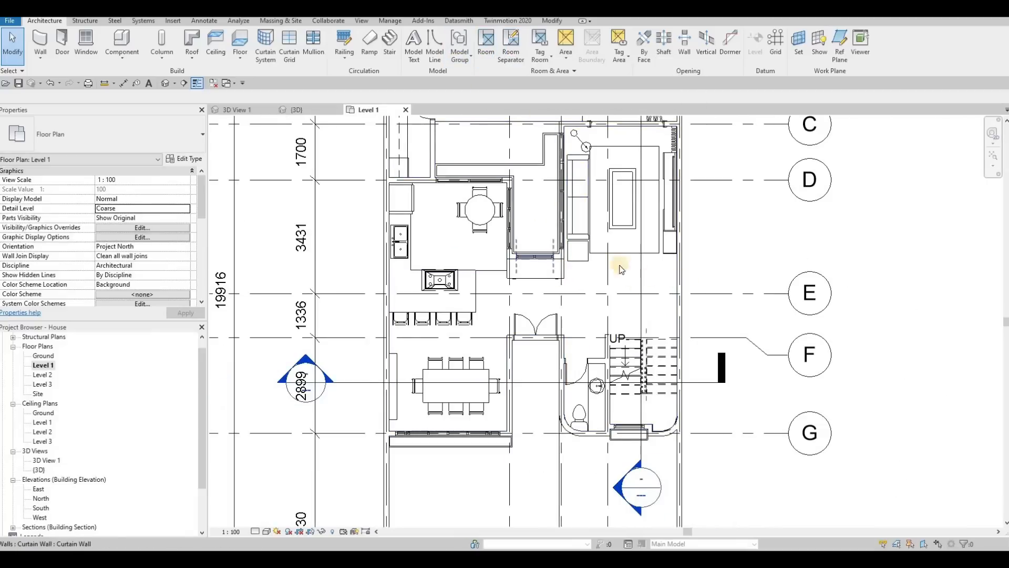
pyautogui.click(485, 38)
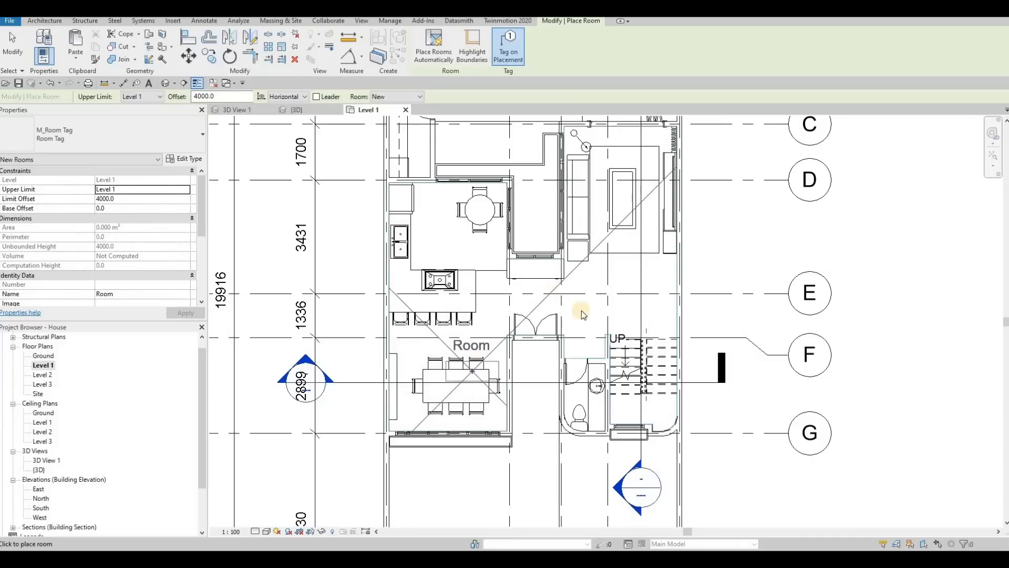
pyautogui.press('Escape')
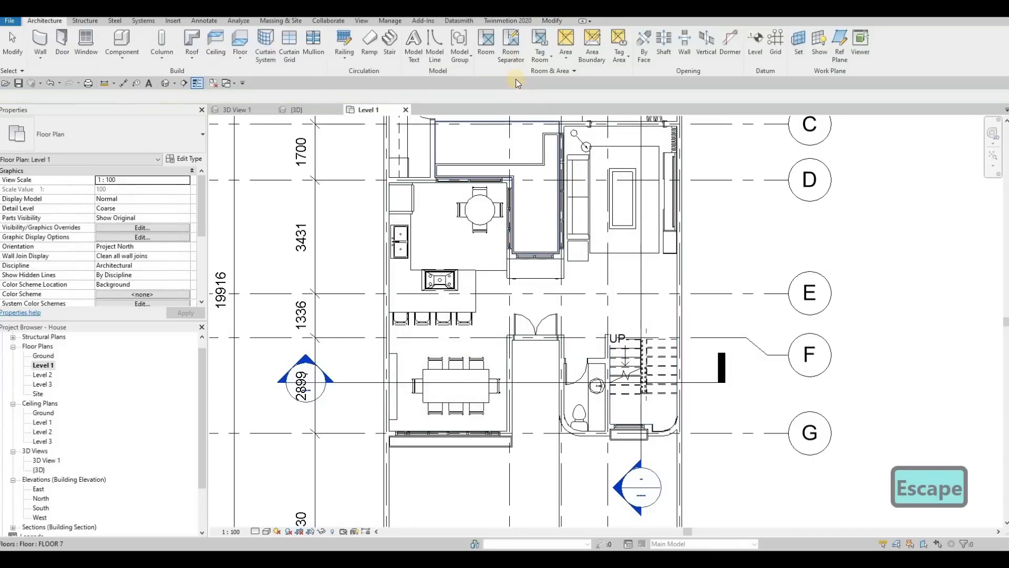
# - Draw a room separation line about 3579 mm long between the dining area and the kitchen, near grid F
pyautogui.click(513, 46)
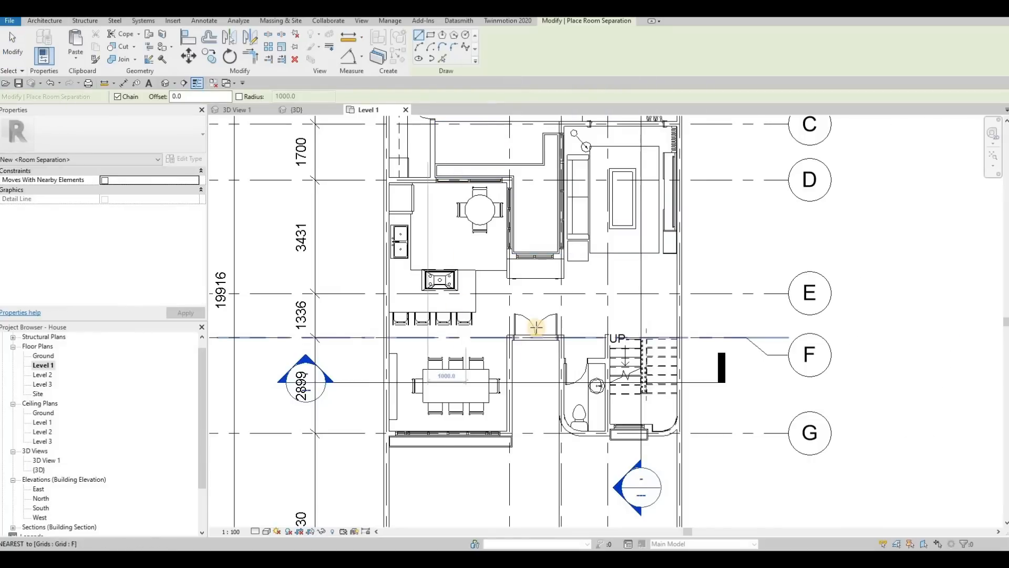
pyautogui.scroll(3, 542, 324)
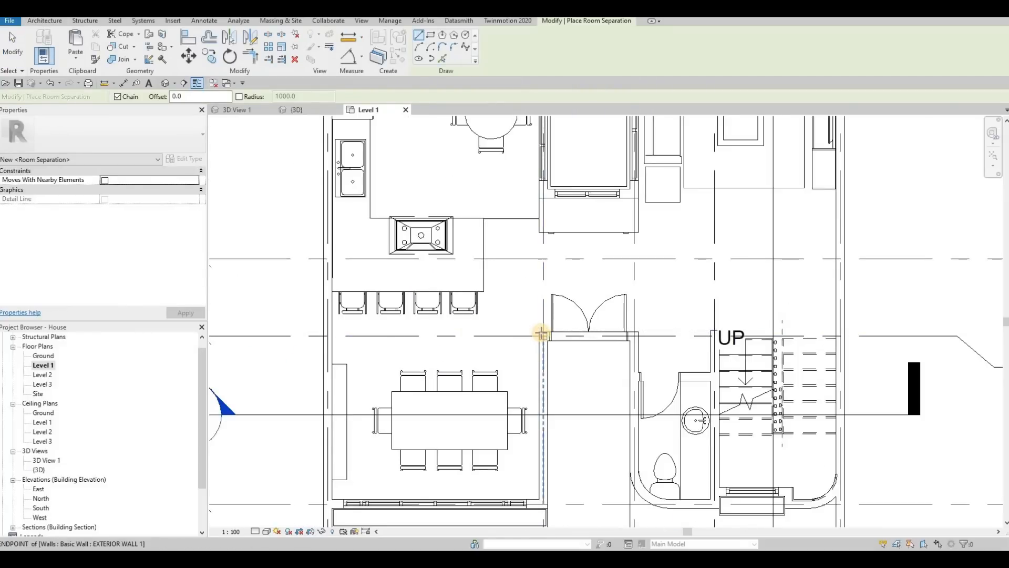
pyautogui.click(337, 329)
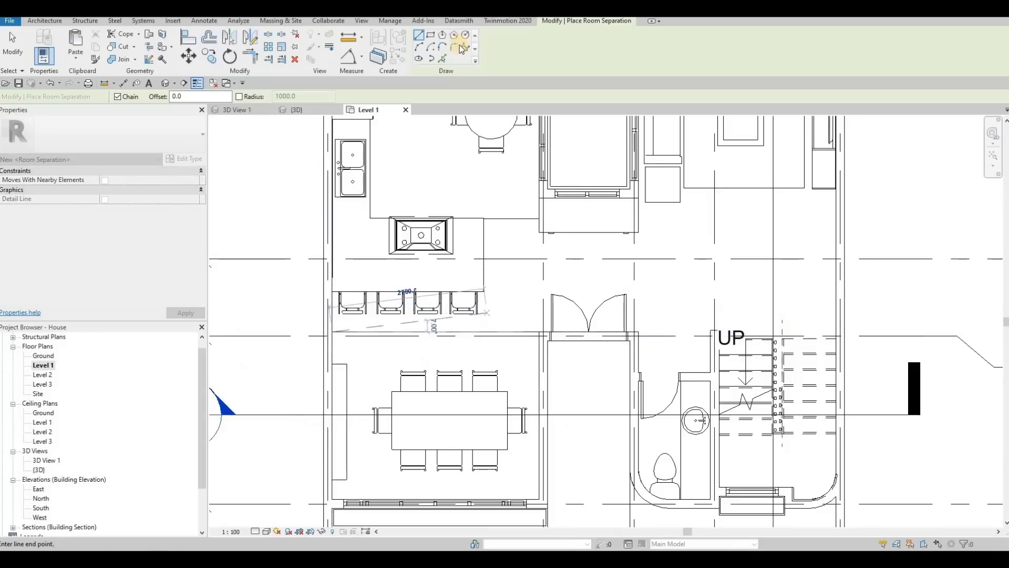
pyautogui.press('Escape')
pyautogui.press('Escape')
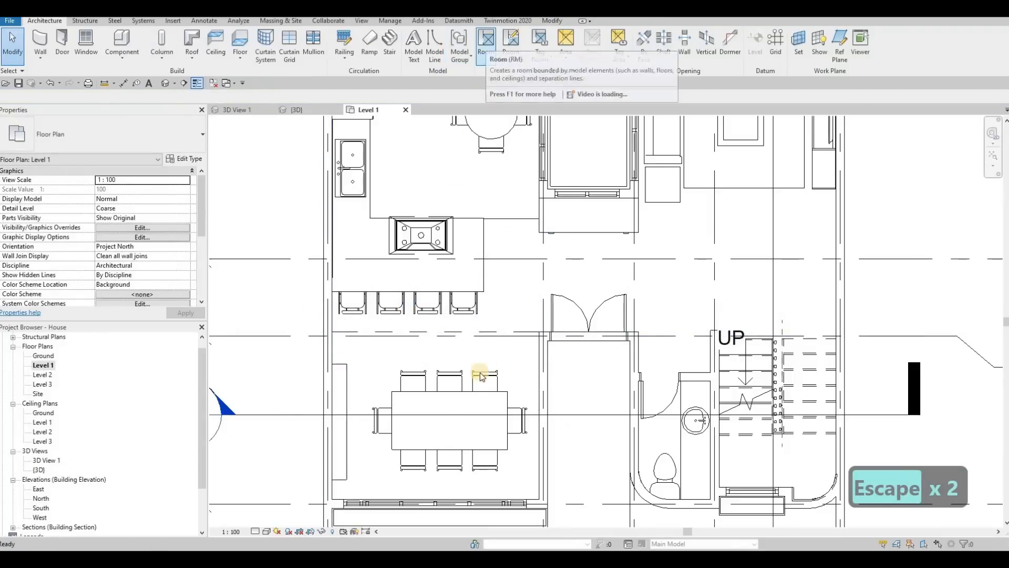
# - Preview the room boundaries on both sides of the separation line between the dining area and the kitchen
pyautogui.click(487, 46)
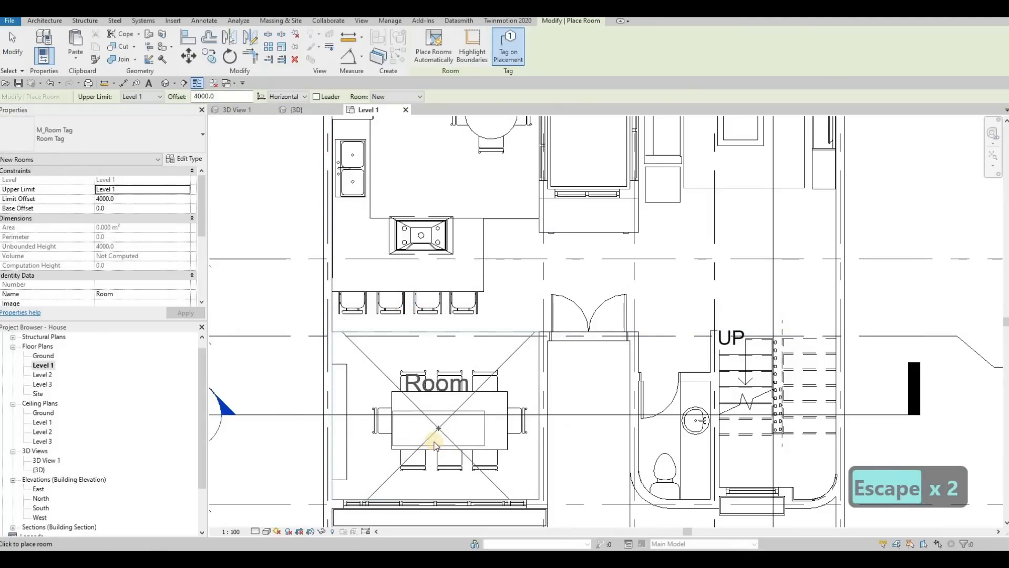
pyautogui.click(461, 415)
pyautogui.press('Escape')
pyautogui.press('Escape')
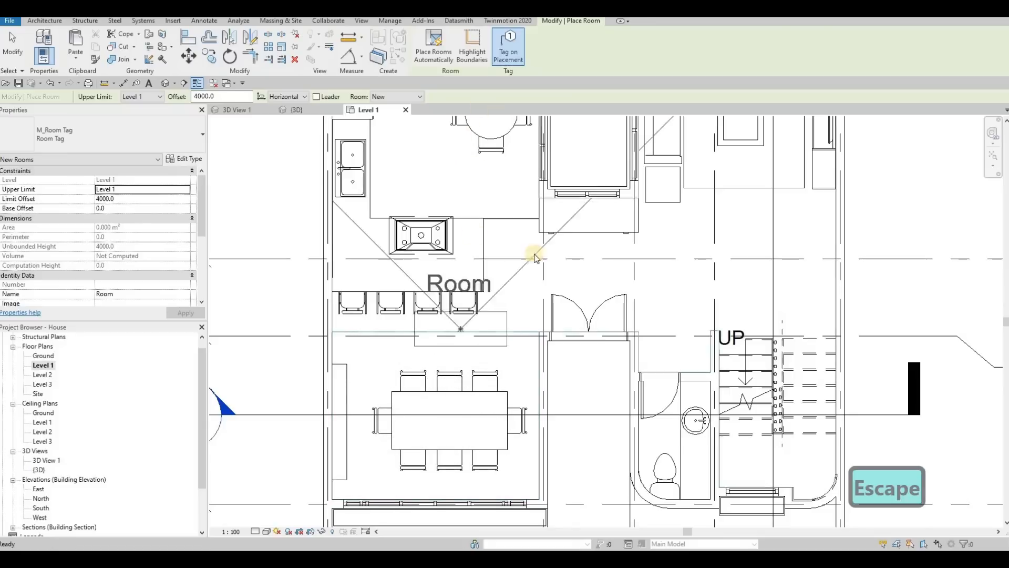
# - Draw a similar room separation line about 2317 mm long between the kitchen and the entrance hall, ending at the dining separation line
pyautogui.click(515, 333)
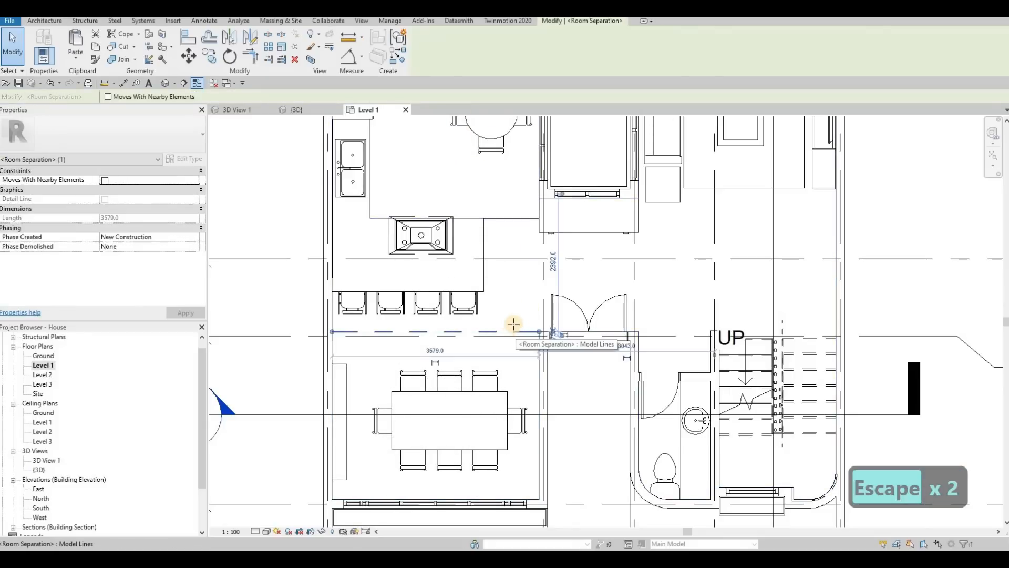
pyautogui.press('c')
pyautogui.press('s')
pyautogui.moveTo(462, 300); pyautogui.dragTo(538, 318, button='middle')
pyautogui.scroll(-2, 547, 293)
pyautogui.scroll(4, 540, 270)
pyautogui.click(540, 358)
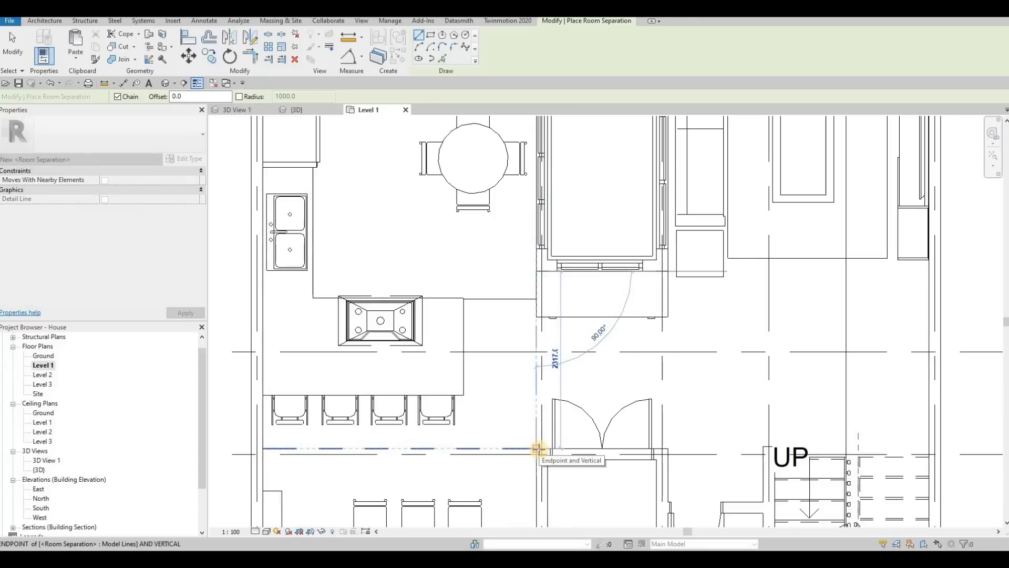
pyautogui.click(536, 449)
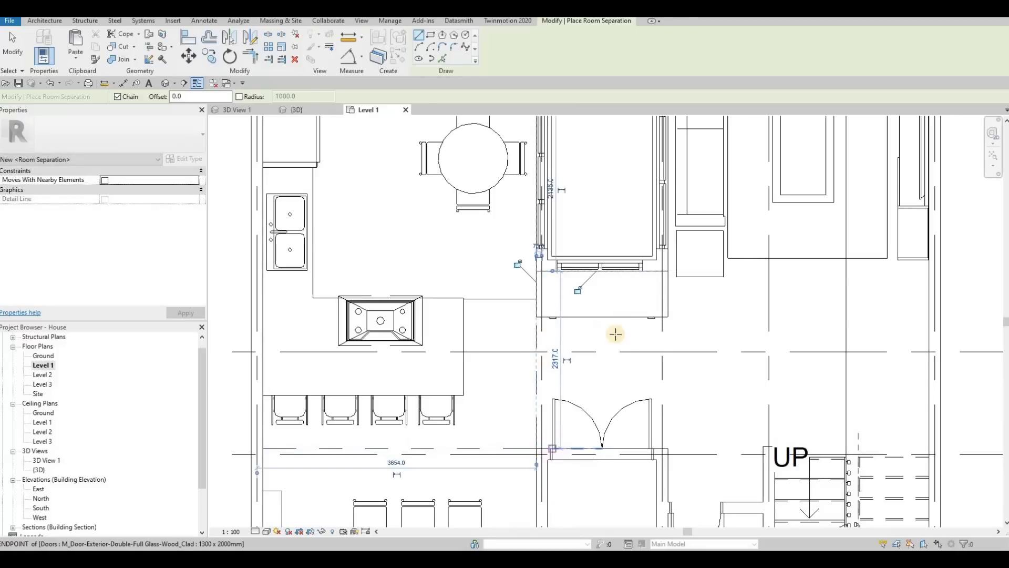
# - Draw a room separation line about 3416 mm long between the living room and the hall, from the courtyard wall to the exterior wall
pyautogui.scroll(-1, 654, 321)
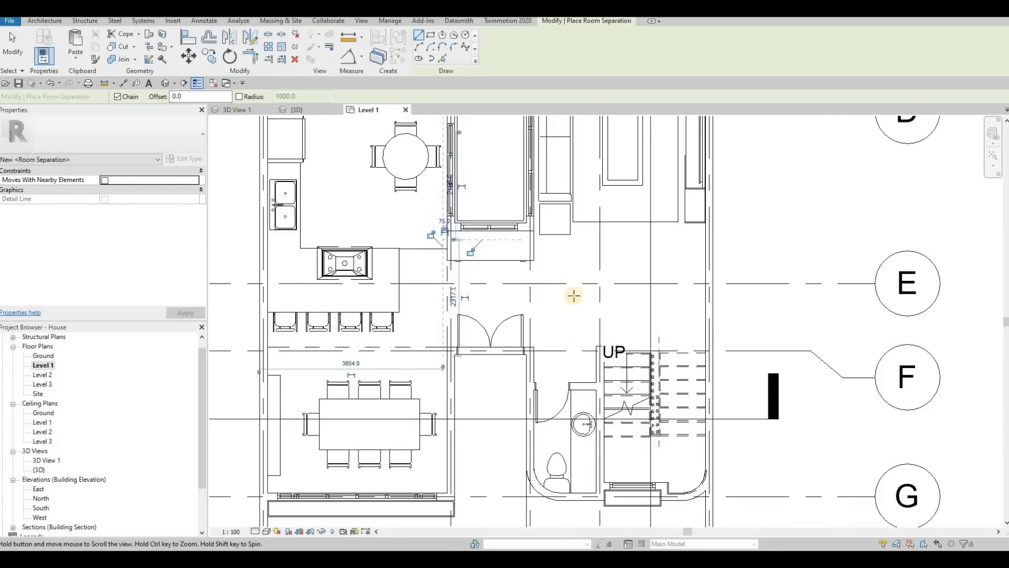
pyautogui.scroll(-1, 588, 296)
pyautogui.scroll(3, 497, 297)
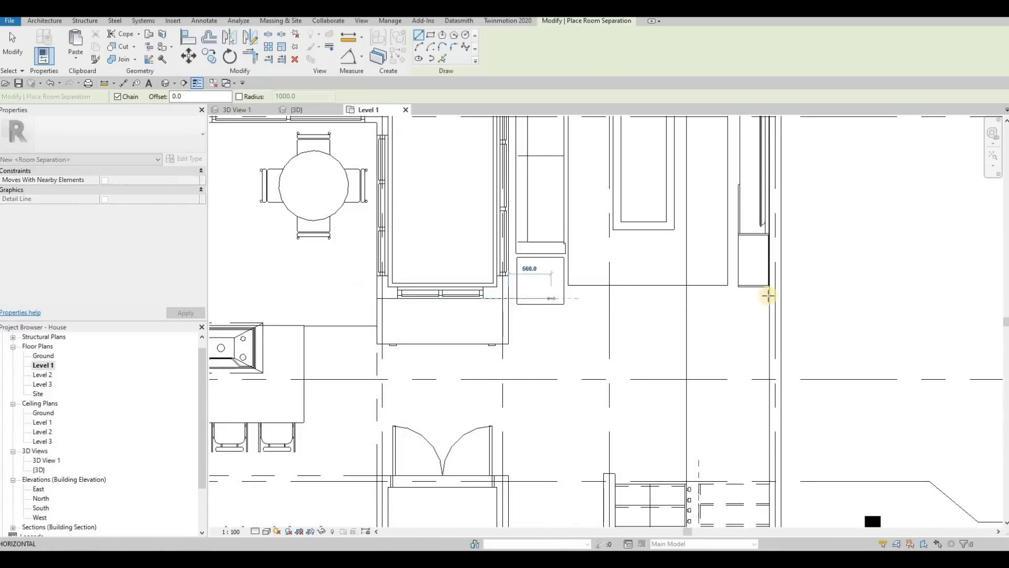
pyautogui.click(769, 297)
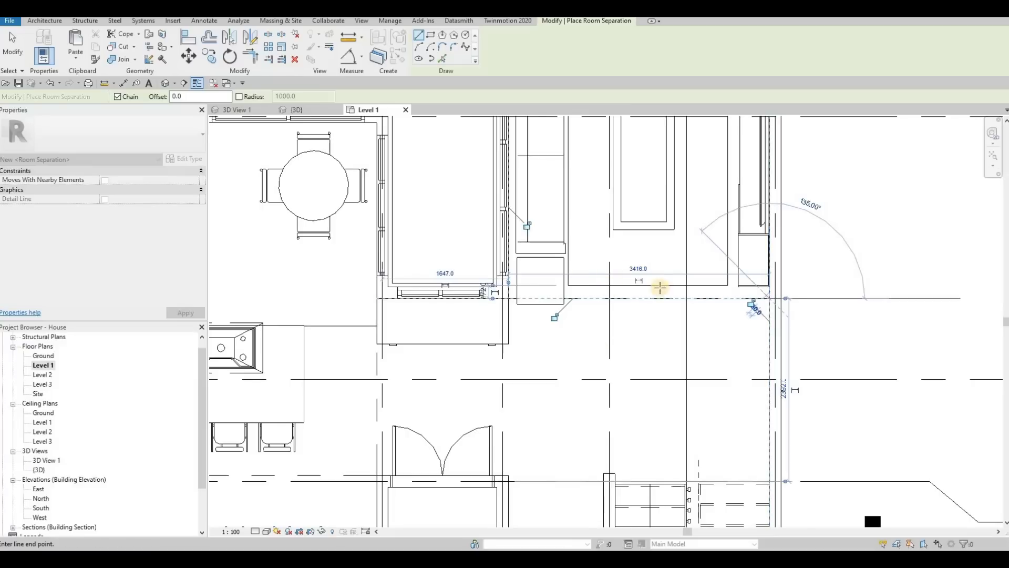
pyautogui.scroll(-3, 604, 310)
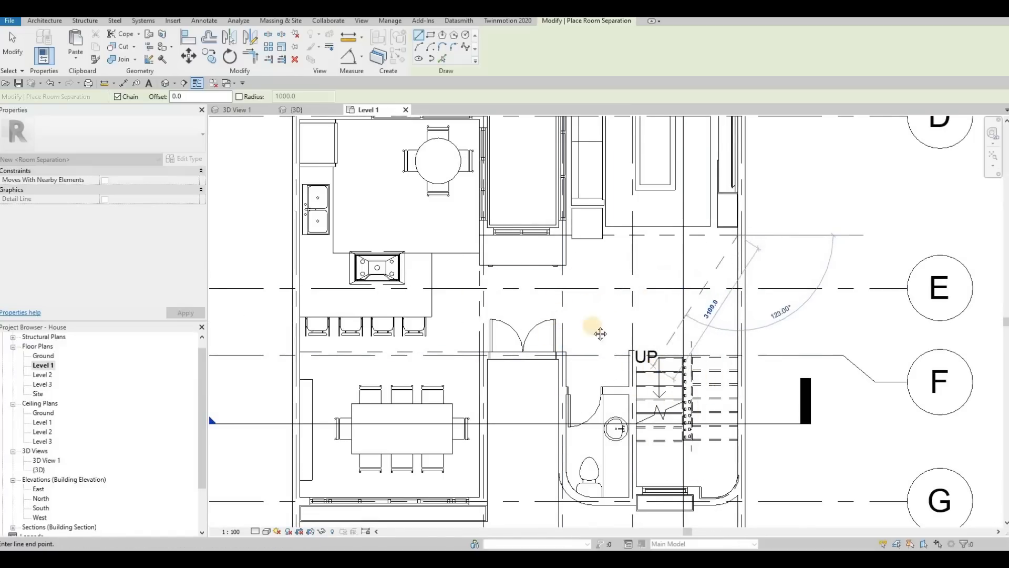
pyautogui.scroll(-2, 582, 322)
pyautogui.press('Escape')
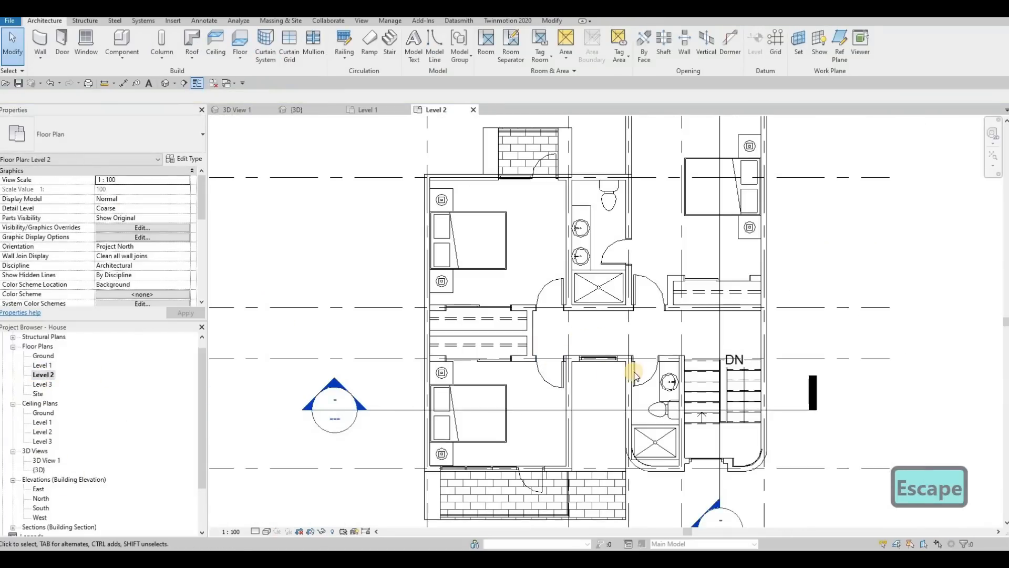
# - Look over the Level 2 floor plan's bedrooms, bathrooms and hallway to check which spaces are already enclosed by walls
pyautogui.moveTo(674, 384); pyautogui.dragTo(628, 388, button='middle')
pyautogui.scroll(-1, 629, 388)
pyautogui.moveTo(487, 251); pyautogui.dragTo(477, 264, button='middle')
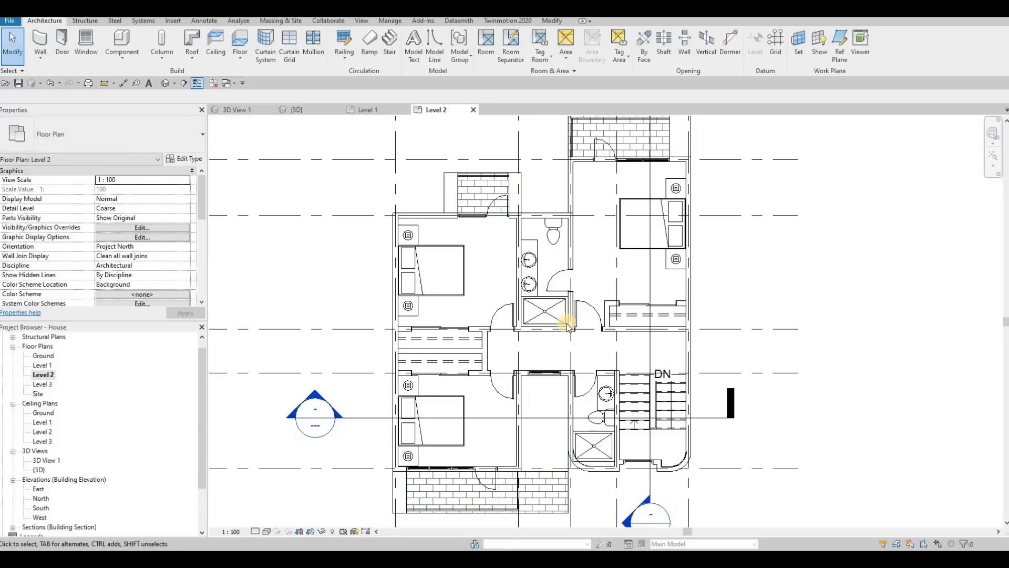
pyautogui.moveTo(495, 257); pyautogui.dragTo(547, 226, button='middle')
pyautogui.scroll(-1, 547, 226)
pyautogui.press('Escape')
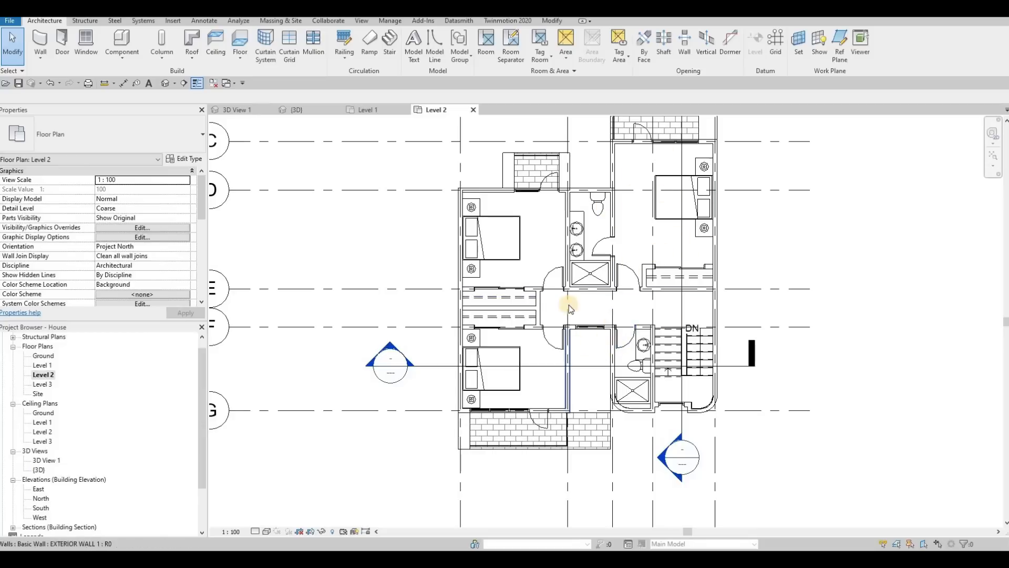
# - Place tagged rooms on Level 1 in the dining area, stair hall, living room, kitchen and the small room behind the kitchen
pyautogui.click(364, 110)
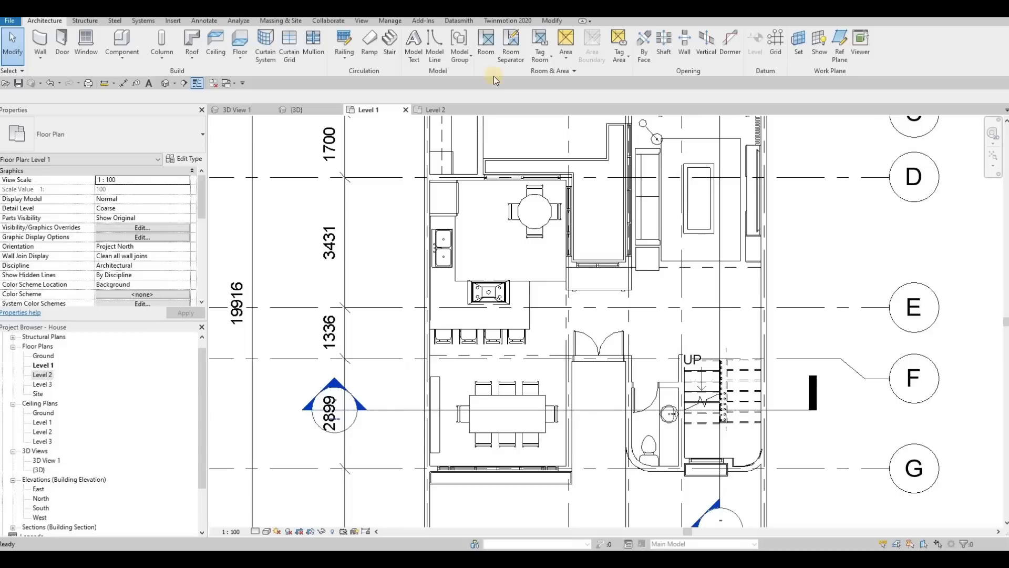
pyautogui.press('Escape')
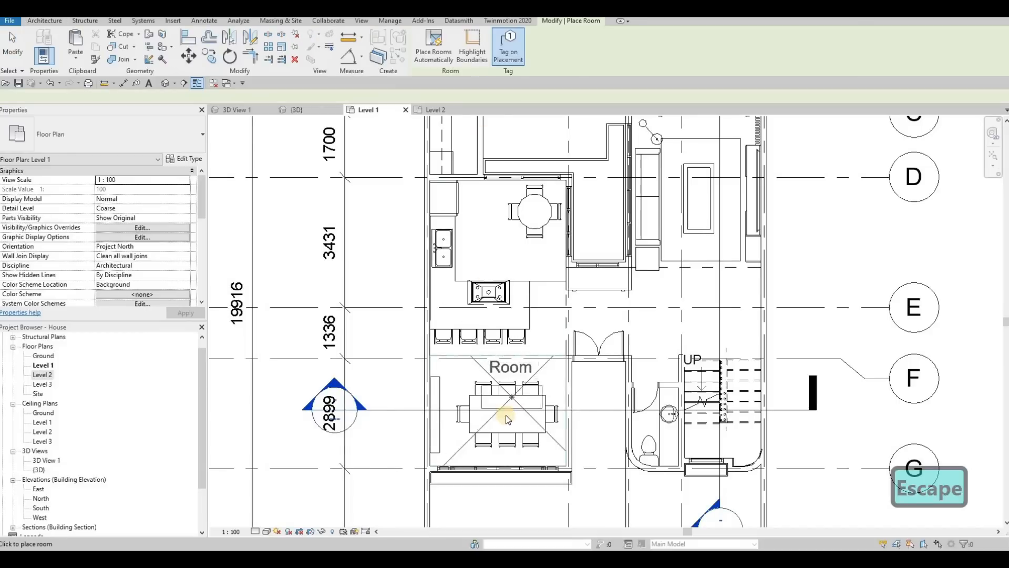
pyautogui.click(670, 329)
pyautogui.click(699, 183)
pyautogui.click(494, 232)
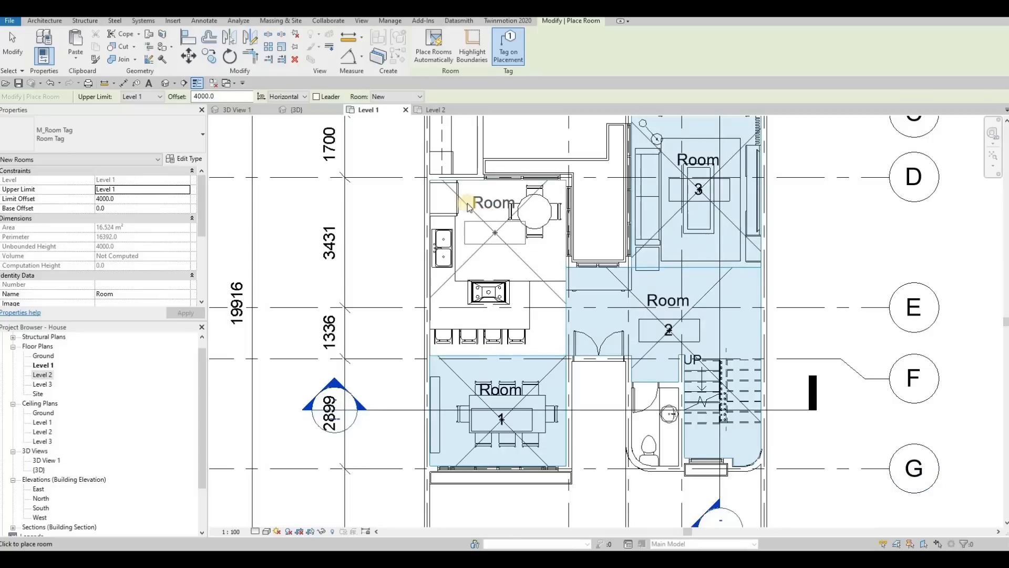
pyautogui.scroll(3, 488, 263)
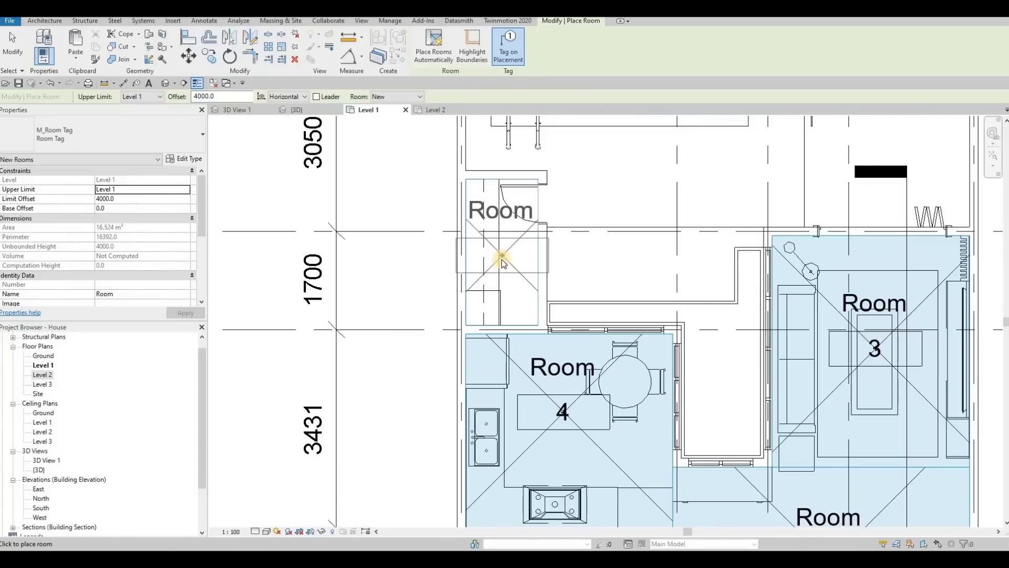
pyautogui.click(519, 262)
pyautogui.scroll(-2, 499, 245)
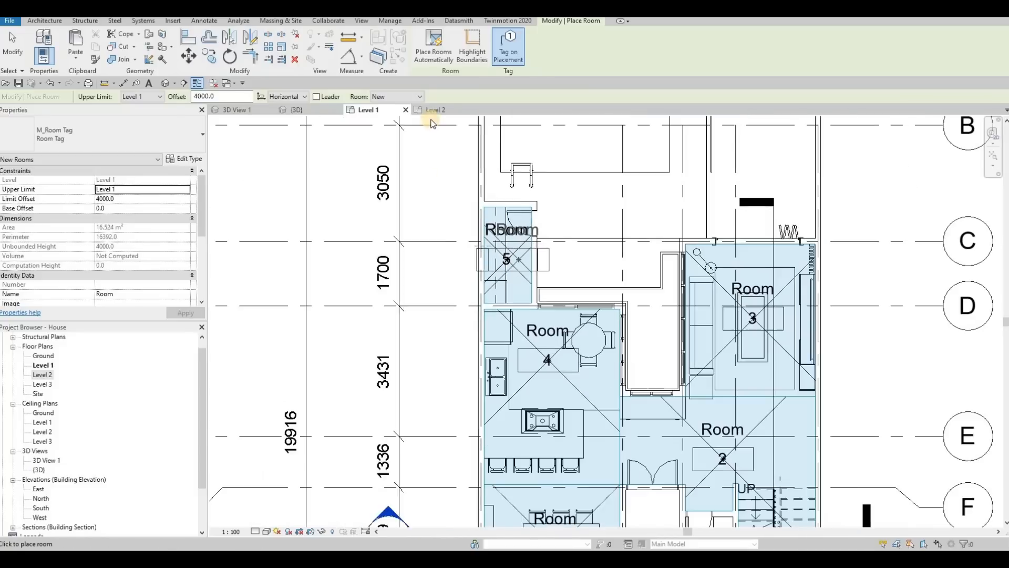
# - Place tagged rooms on Level 2 in the three bedrooms, the hallway with the stairs and the two bathrooms
pyautogui.click(452, 110)
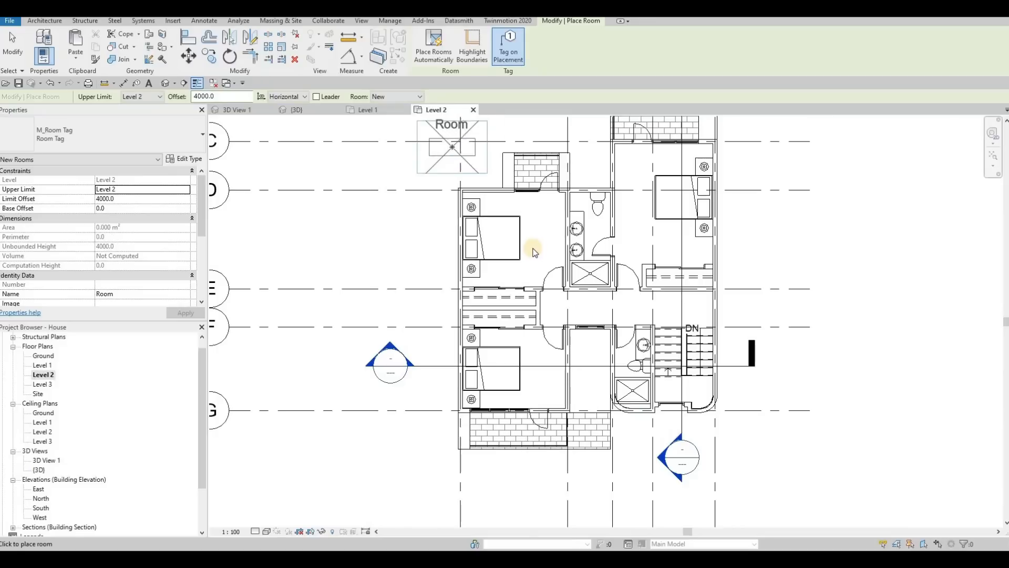
pyautogui.click(661, 205)
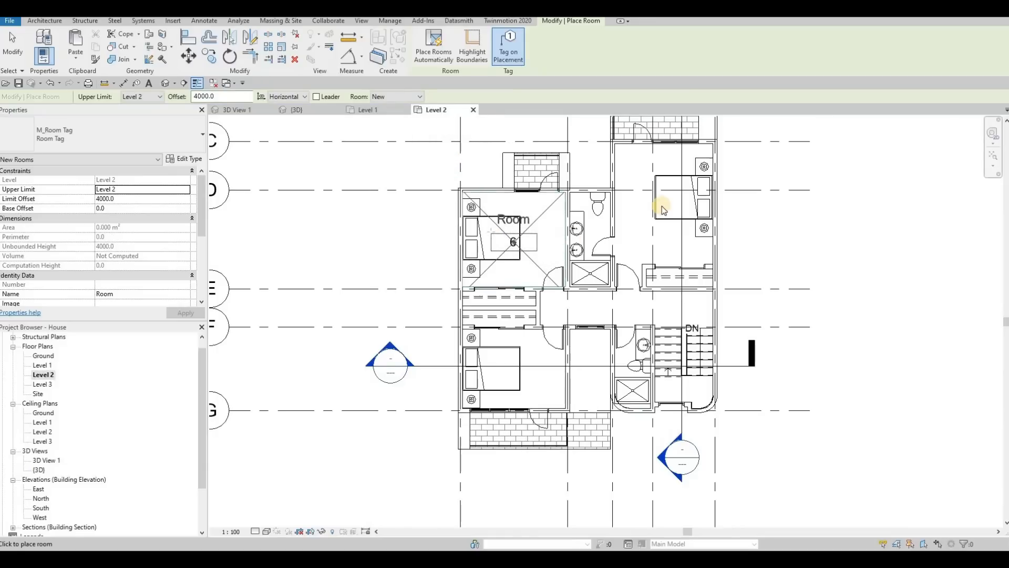
pyautogui.click(669, 345)
pyautogui.click(512, 379)
pyautogui.click(592, 233)
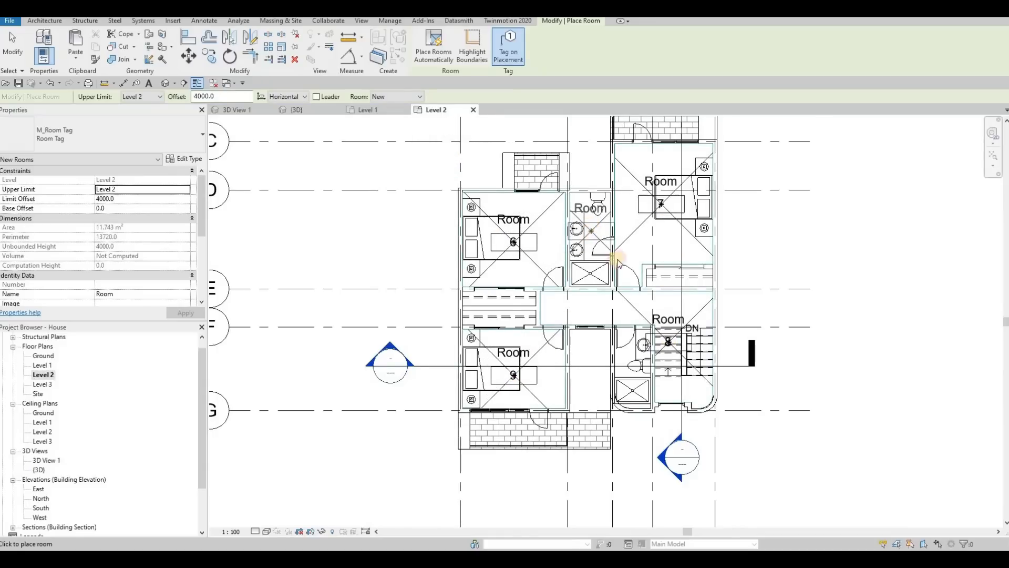
pyautogui.click(634, 376)
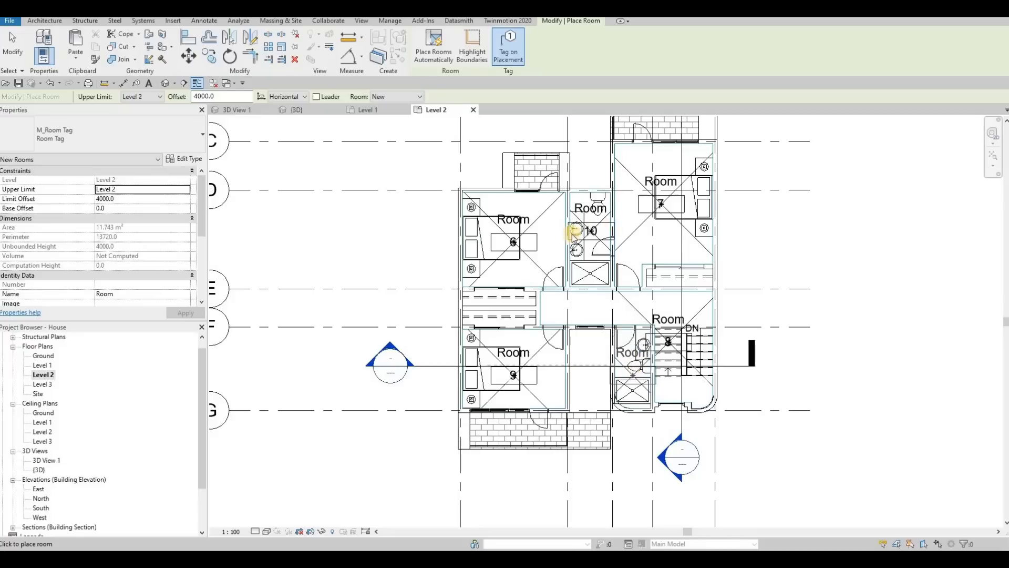
# - Place a tagged room on Level 1 in the large outdoor area behind the kitchen and living room
pyautogui.click(368, 109)
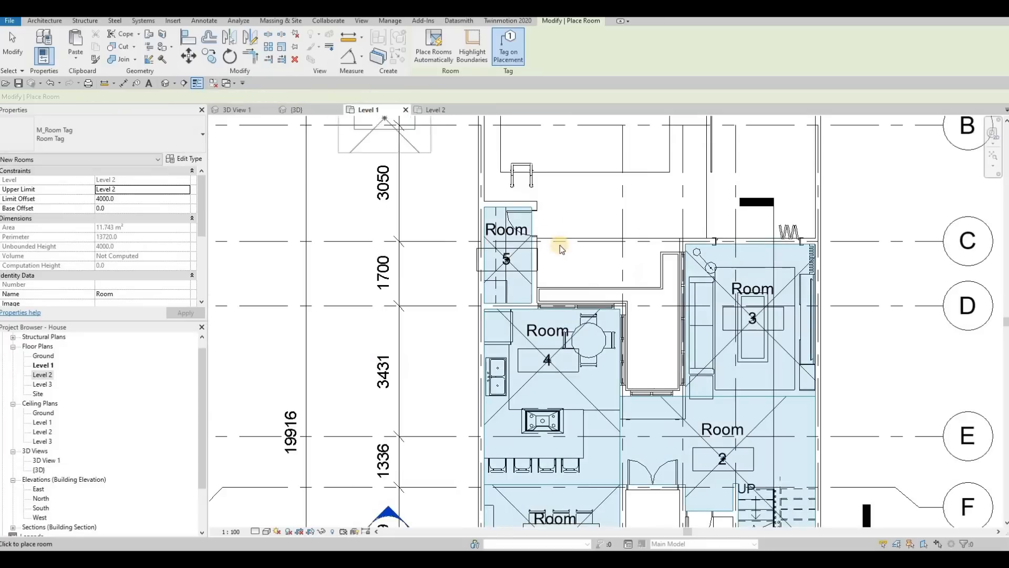
pyautogui.scroll(-4, 582, 240)
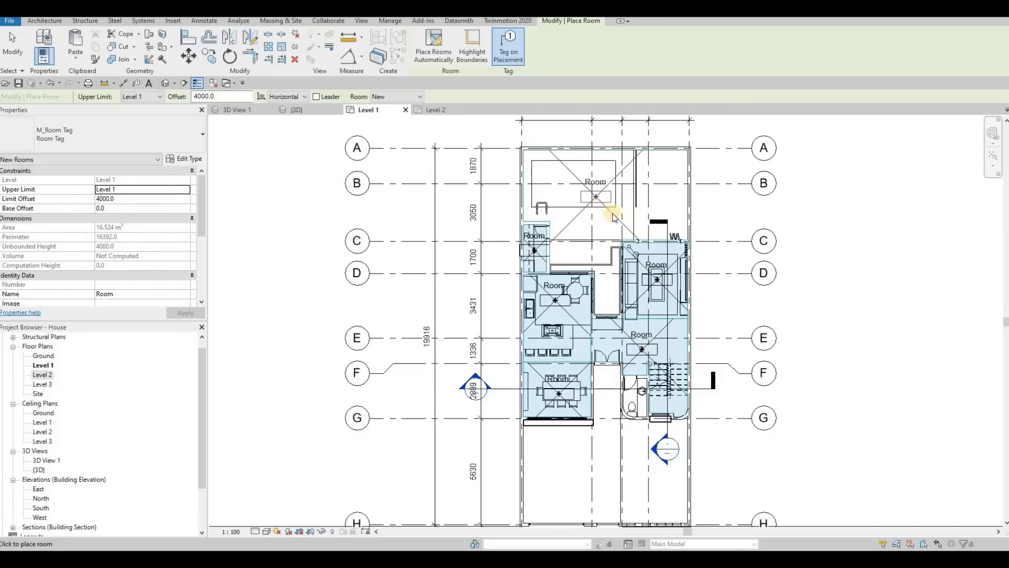
pyautogui.click(613, 219)
# - Try to place a tagged room in the open front yard between grids G and H, and delete its tag
pyautogui.scroll(-1, 612, 219)
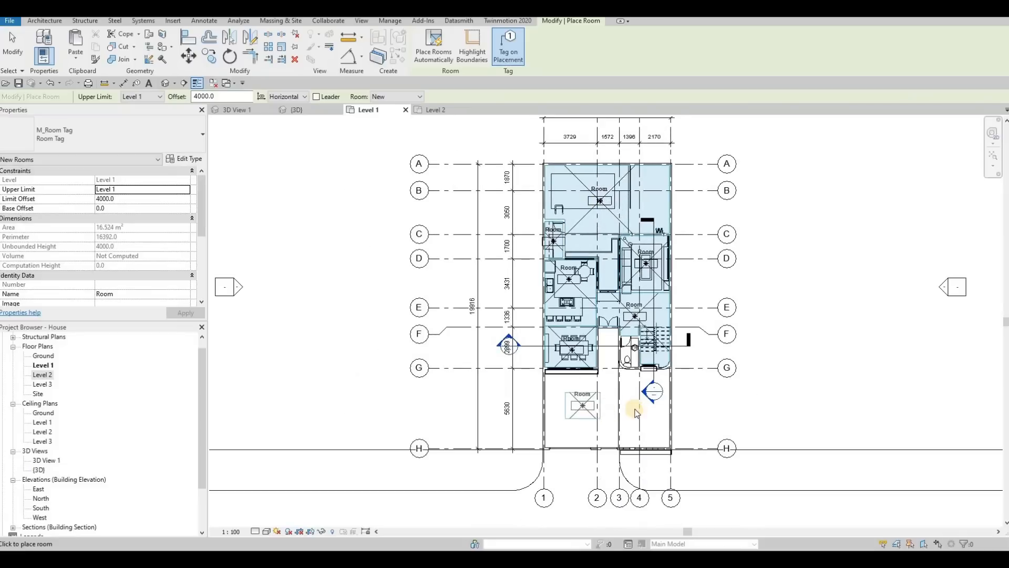
pyautogui.scroll(2, 613, 408)
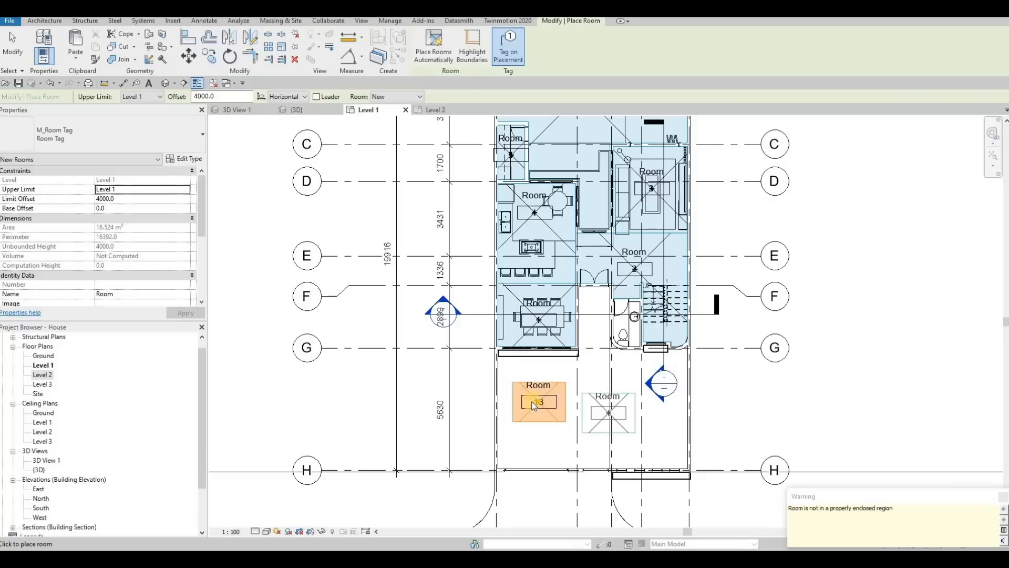
pyautogui.press('Escape')
pyautogui.press('Escape')
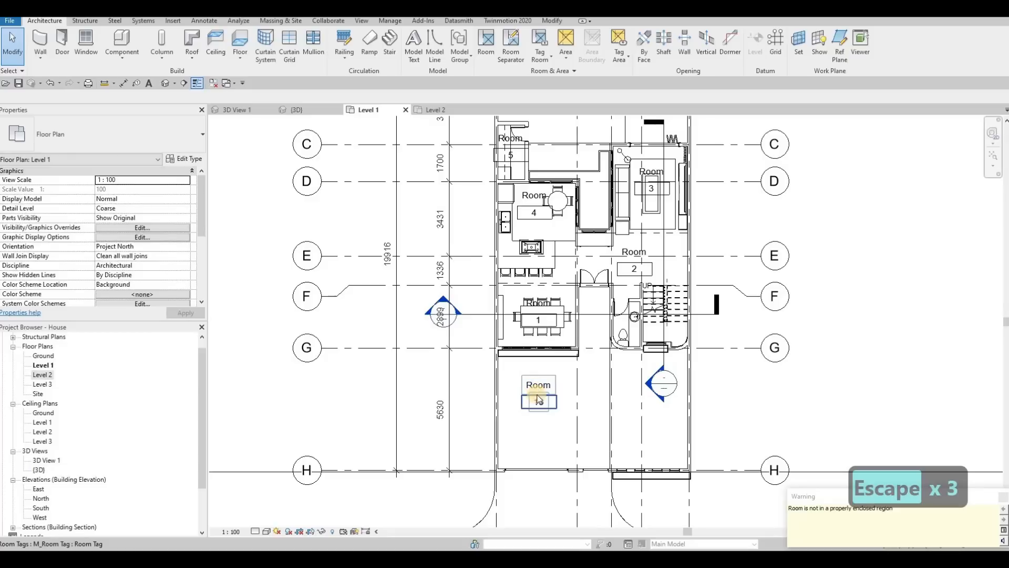
pyautogui.press('Escape')
pyautogui.click(537, 399)
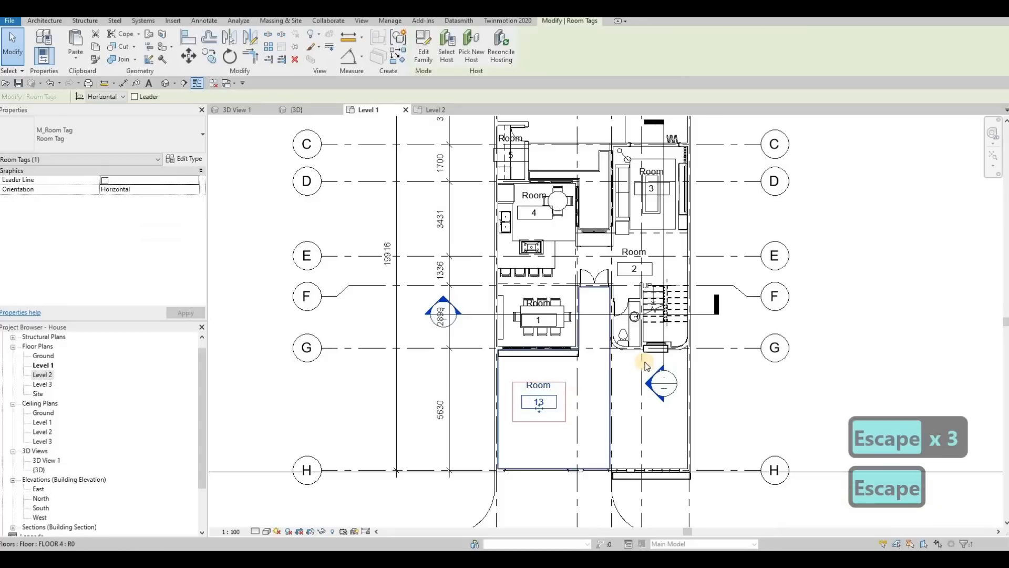
pyautogui.press('Delete')
pyautogui.press('Escape')
pyautogui.press('Escape')
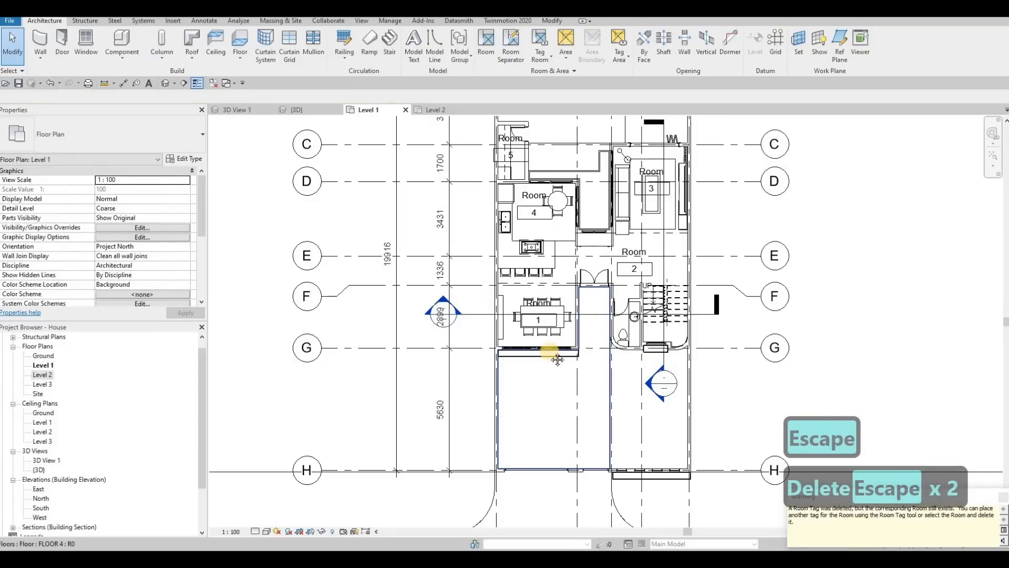
# - Rename room 1 in the dining area as DINNING through its room tag
pyautogui.moveTo(538, 244); pyautogui.dragTo(561, 286, button='middle')
pyautogui.scroll(3, 542, 288)
pyautogui.scroll(-2, 509, 268)
pyautogui.scroll(-1, 565, 293)
pyautogui.moveTo(566, 243); pyautogui.dragTo(602, 277, button='middle')
pyautogui.scroll(3, 544, 243)
pyautogui.moveTo(581, 394); pyautogui.dragTo(578, 289, button='middle')
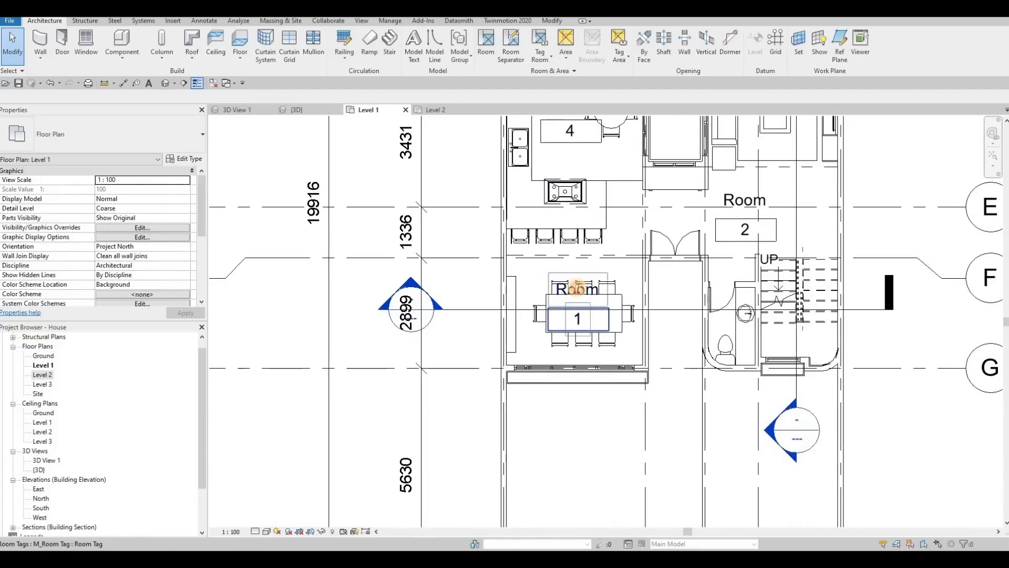
pyautogui.click(578, 288)
pyautogui.press('capslock')
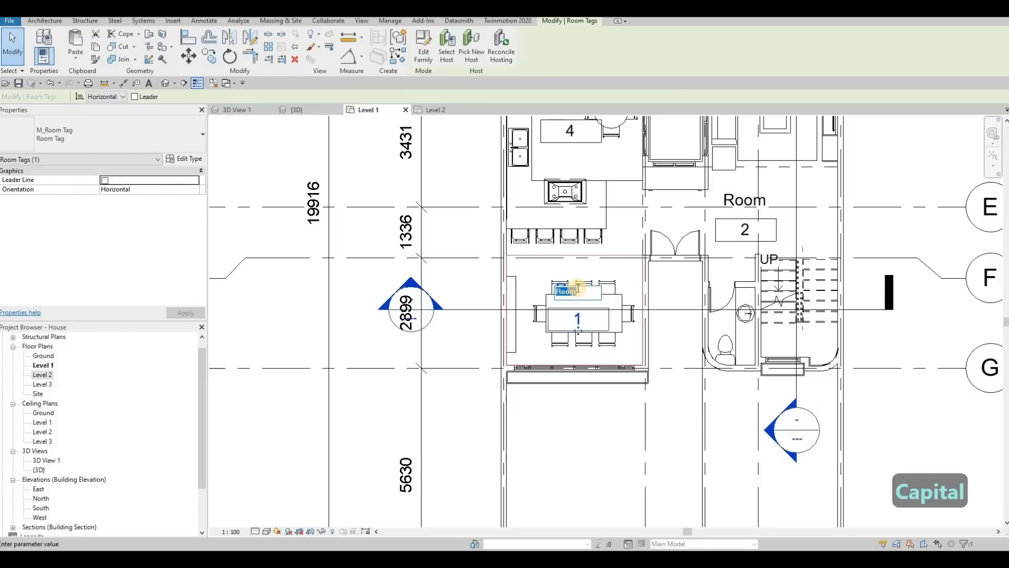
pyautogui.write('Li')
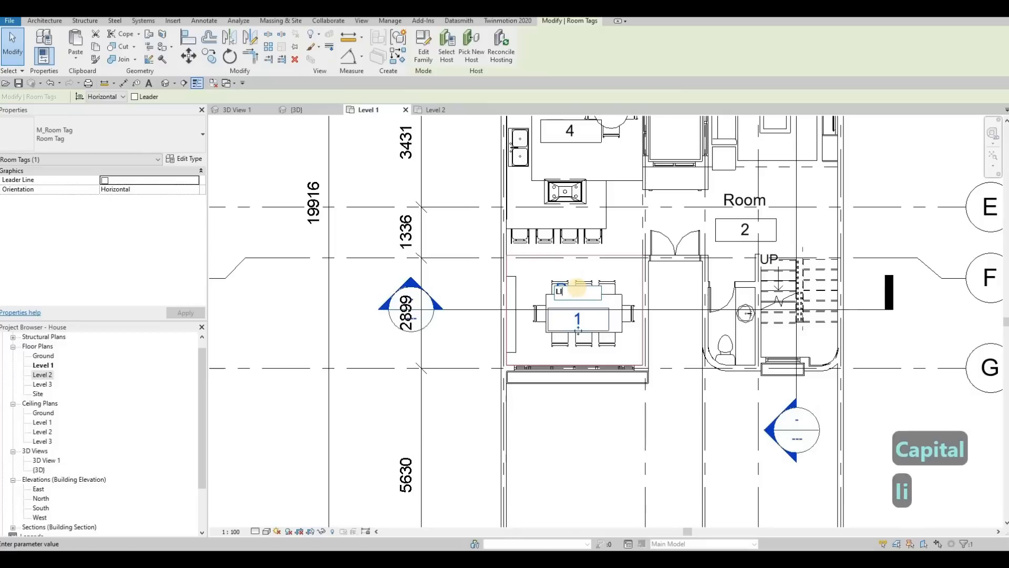
pyautogui.press('BackSpace')
pyautogui.press('BackSpace')
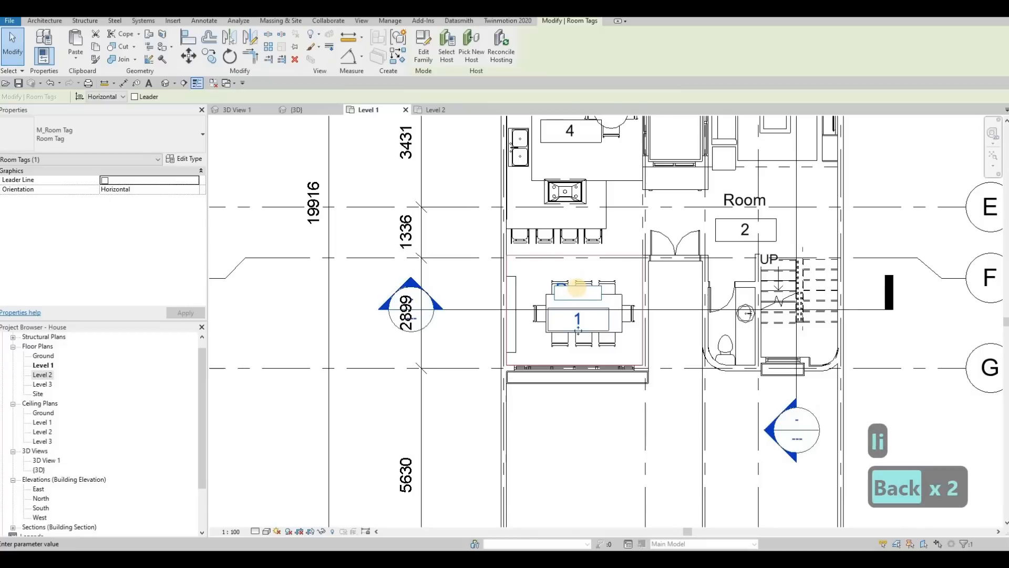
pyautogui.write('DINING')
pyautogui.click(608, 210)
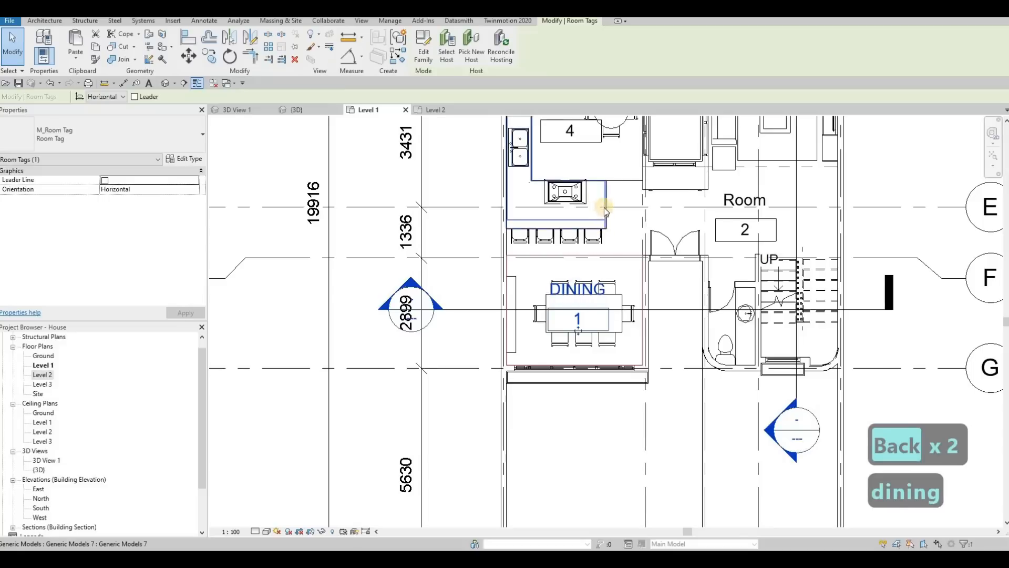
pyautogui.moveTo(602, 288); pyautogui.dragTo(574, 389, button='middle')
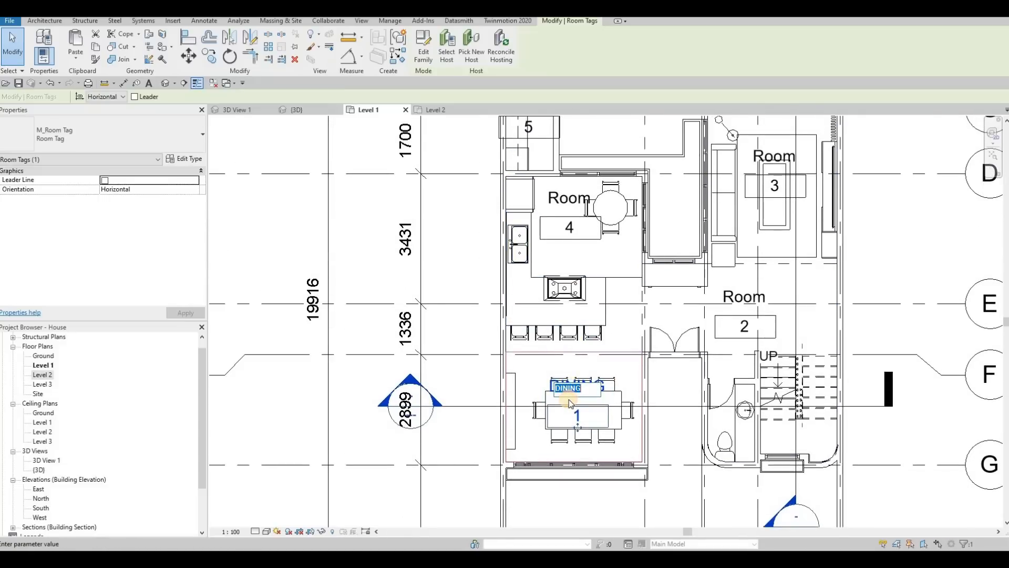
pyautogui.click(624, 411)
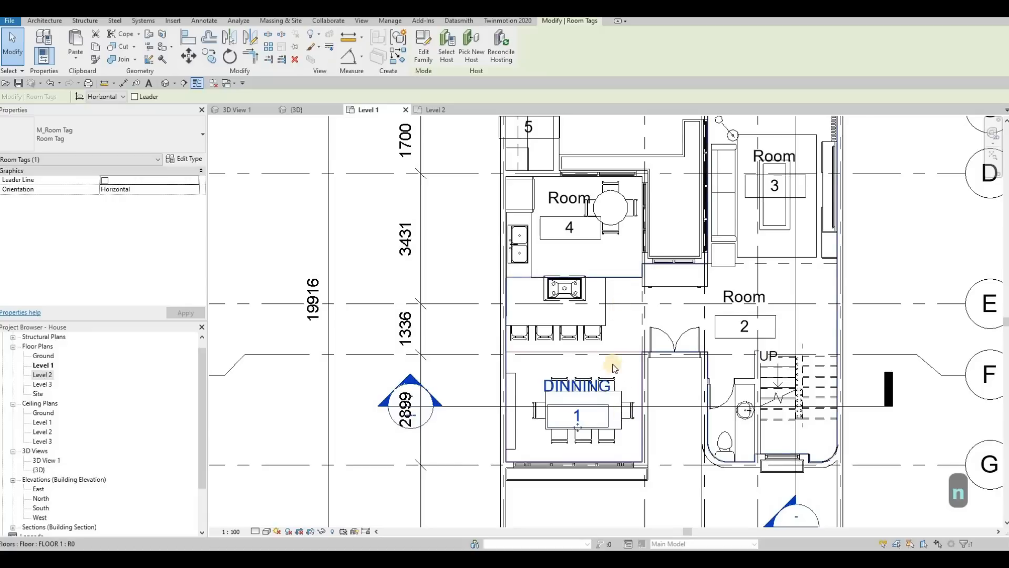
# - Rename room 4 as KITCHEN through its room tag
pyautogui.moveTo(569, 196); pyautogui.dragTo(578, 311, button='middle')
pyautogui.scroll(-1, 578, 310)
pyautogui.click(578, 310)
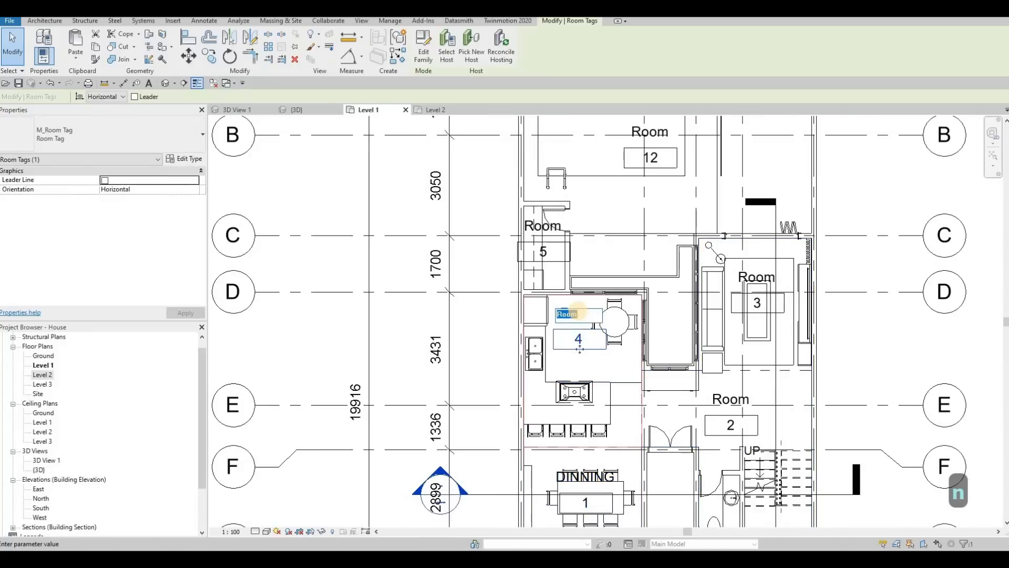
pyautogui.write('en')
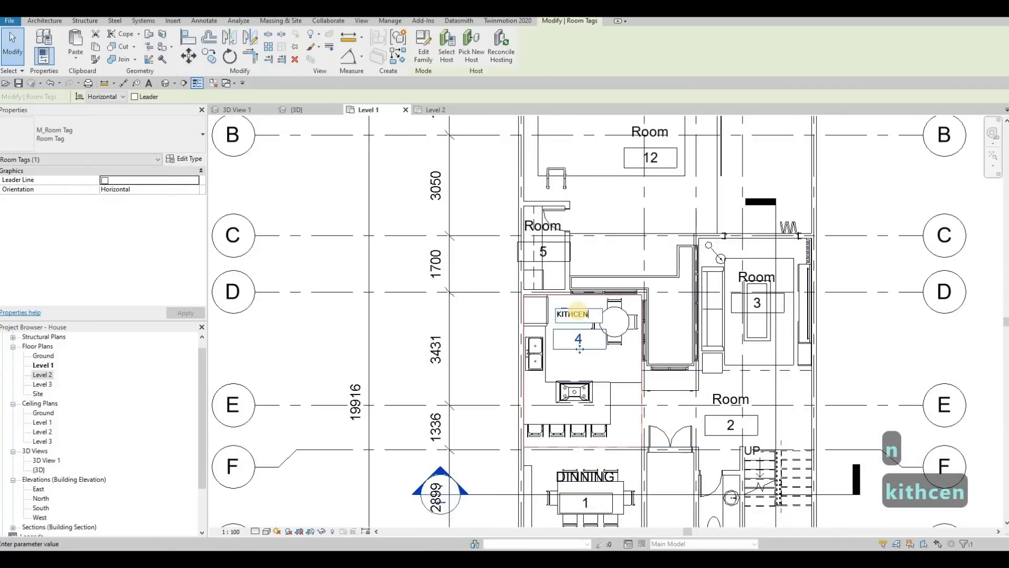
pyautogui.press('BackSpace')
pyautogui.press('BackSpace')
pyautogui.press('BackSpace')
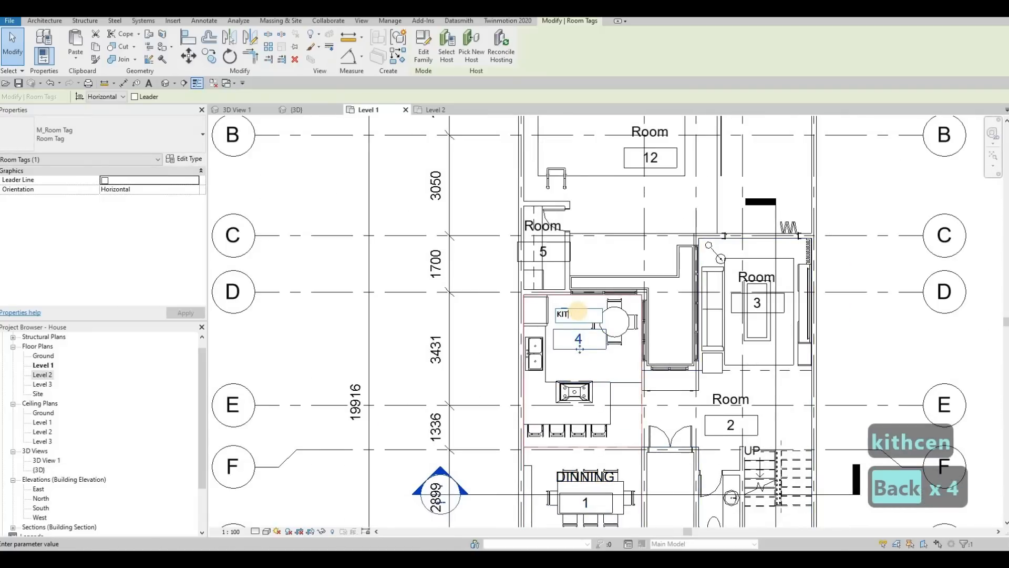
pyautogui.write('chen')
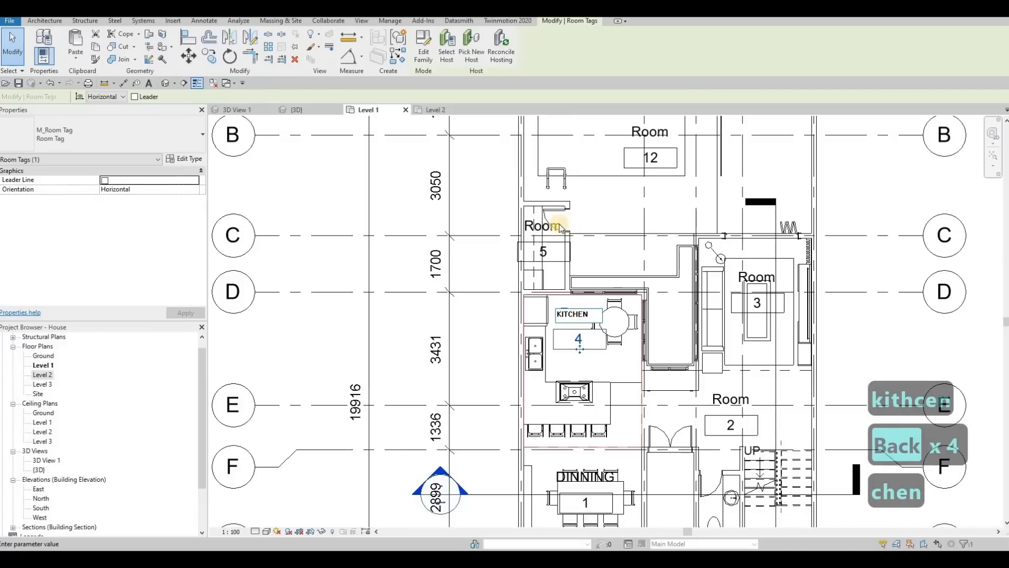
# - Rename room 5 behind the kitchen as LAUNDRY and outdoor room 12 as BACKYARD
pyautogui.click(544, 226)
pyautogui.click(542, 225)
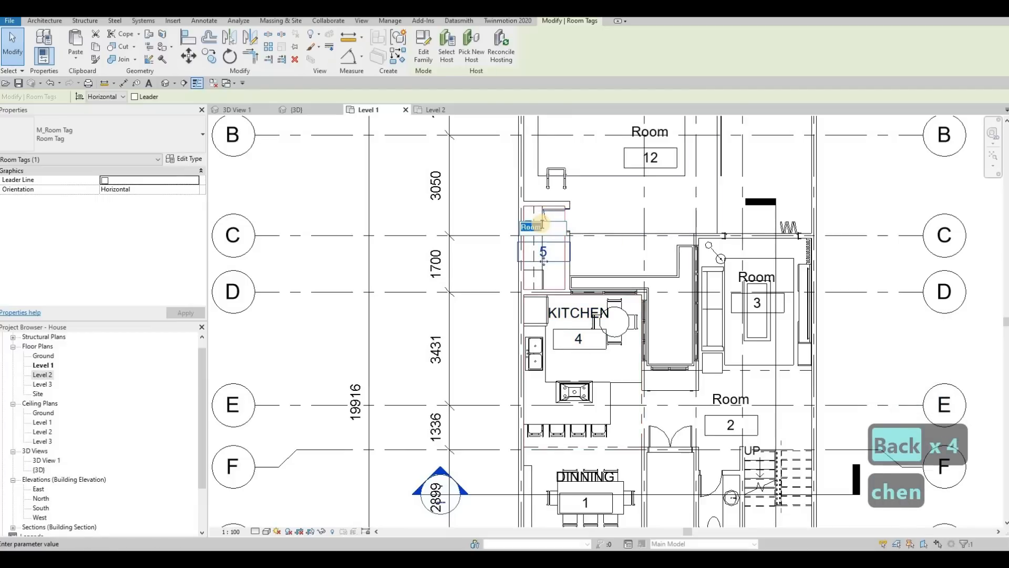
pyautogui.write('laundry')
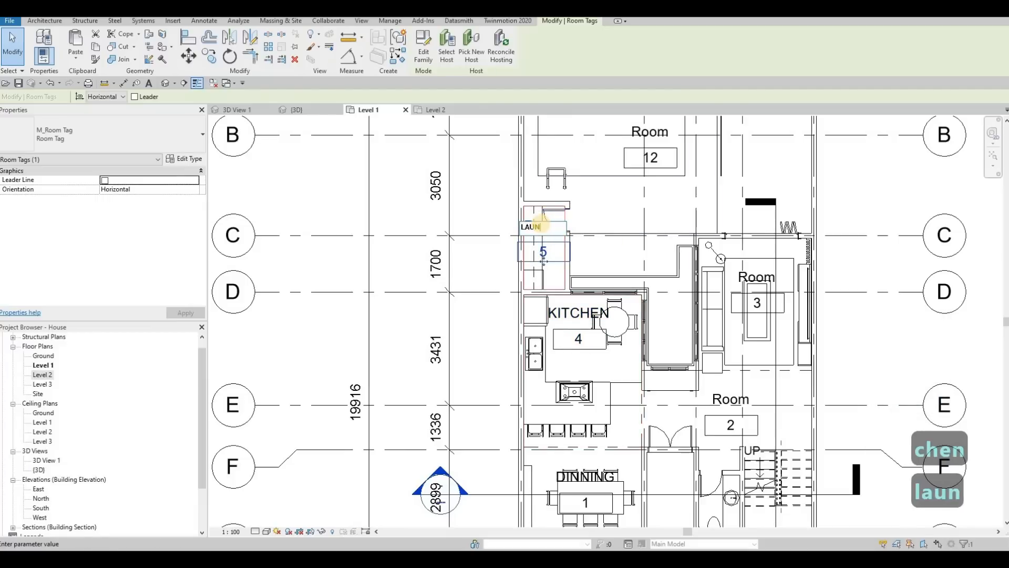
pyautogui.click(644, 130)
pyautogui.click(644, 130)
pyautogui.click(645, 131)
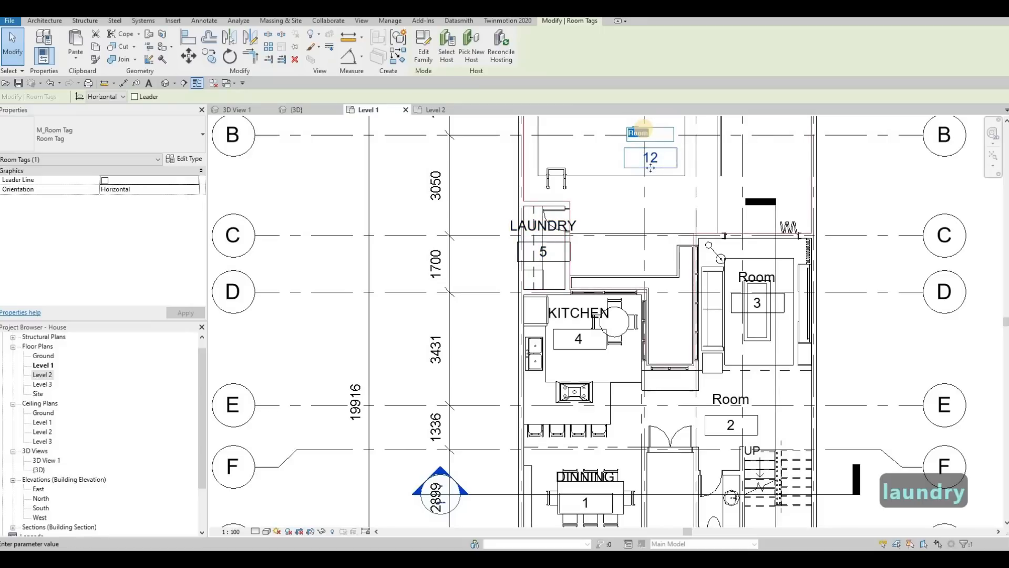
pyautogui.write('backyard')
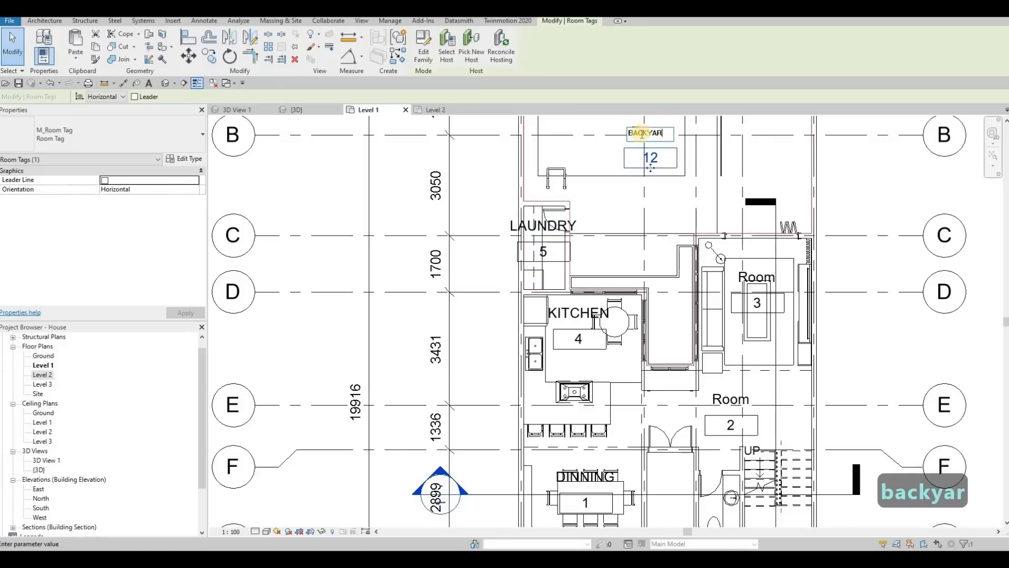
pyautogui.click(609, 265)
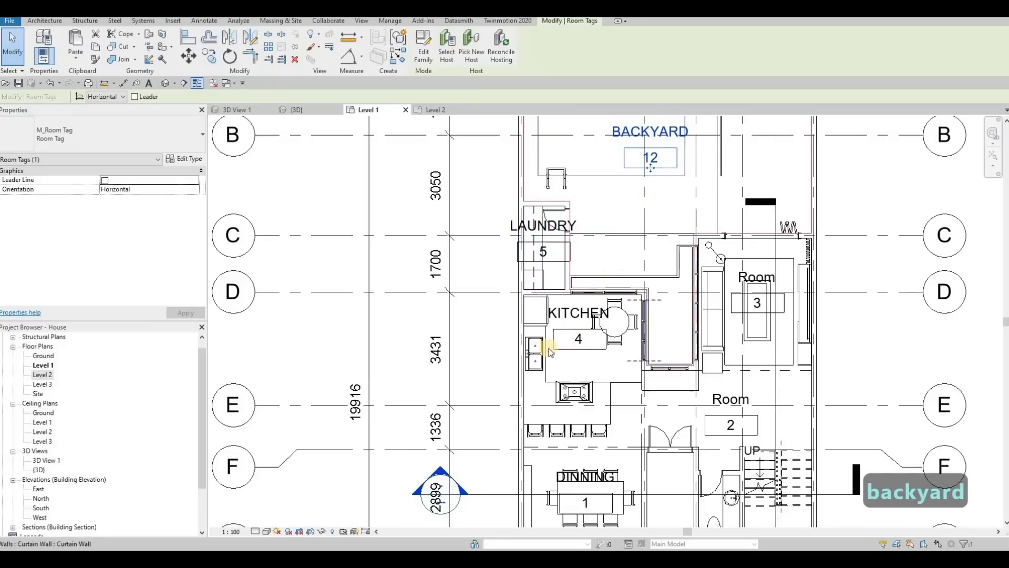
# - Rename room 3 with the sofa as LIVING and room 2 by the stairs as CORRIDOR
pyautogui.scroll(-2, 542, 316)
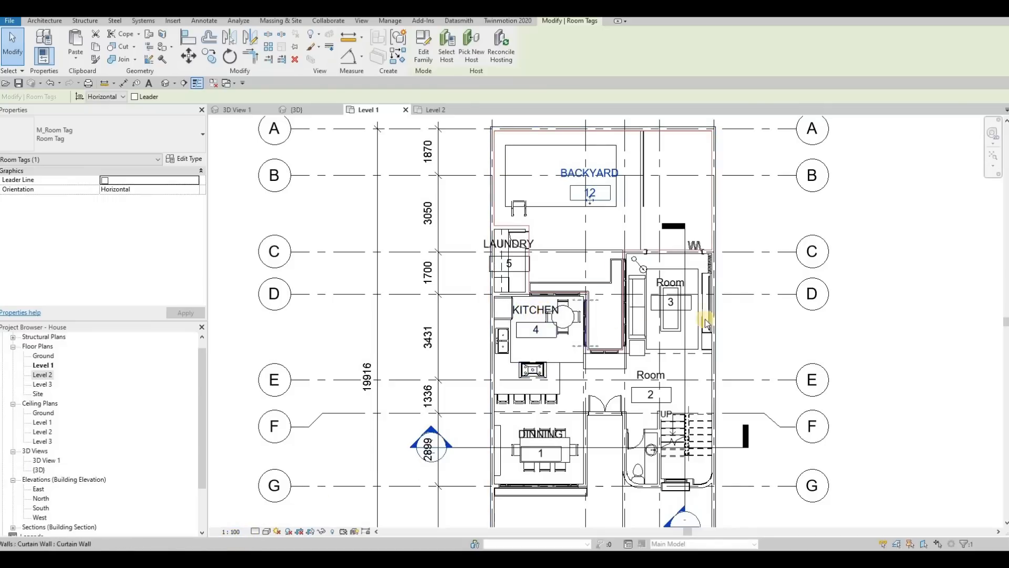
pyautogui.click(671, 279)
pyautogui.click(671, 282)
pyautogui.write('LIVING')
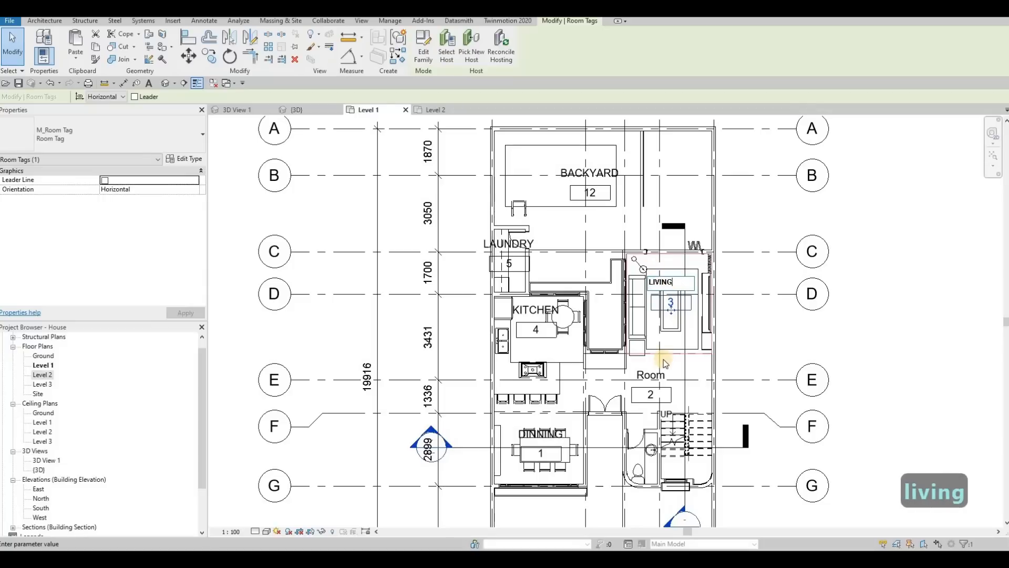
pyautogui.click(647, 377)
pyautogui.click(643, 375)
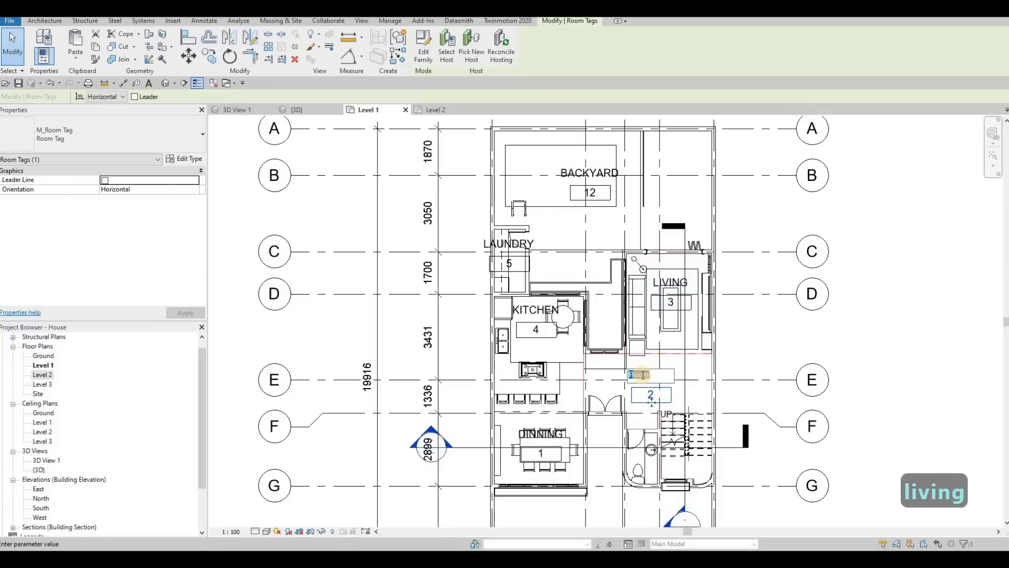
pyautogui.write('co')
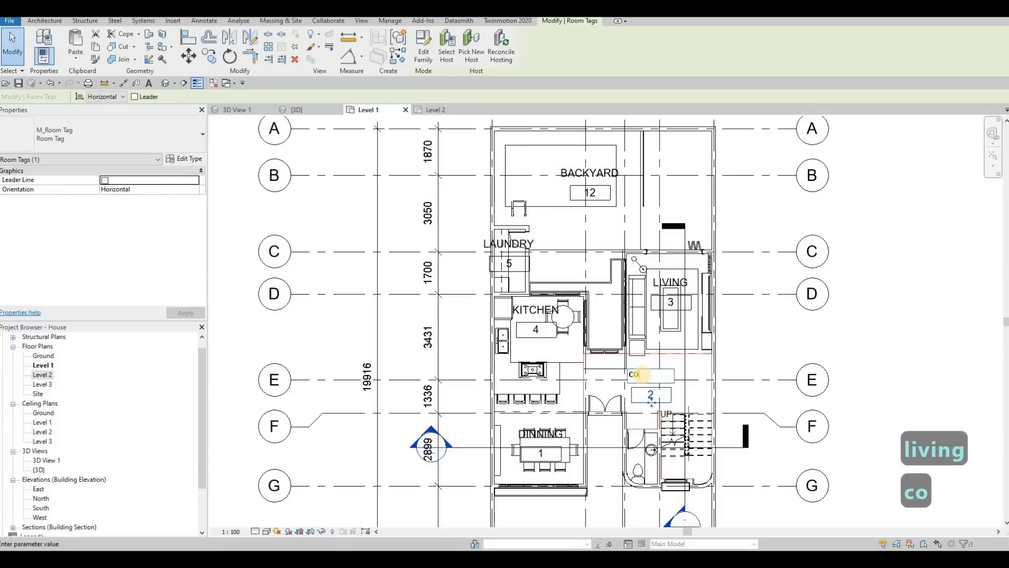
pyautogui.press('F1')
pyautogui.write('rridor')
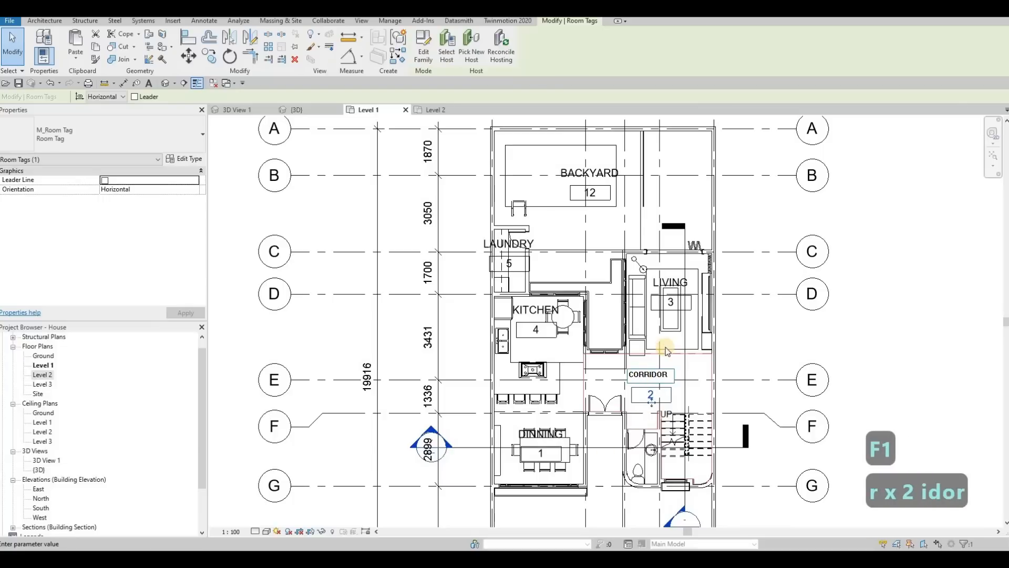
pyautogui.click(627, 370)
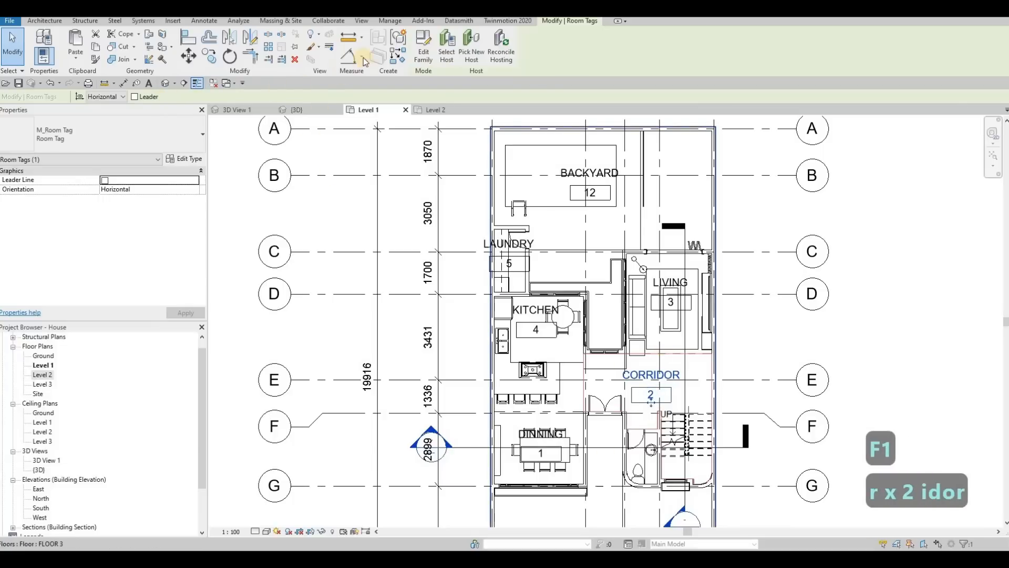
# - Place a tagged room in the small Level 1 bathroom beside the stairs
pyautogui.click(481, 52)
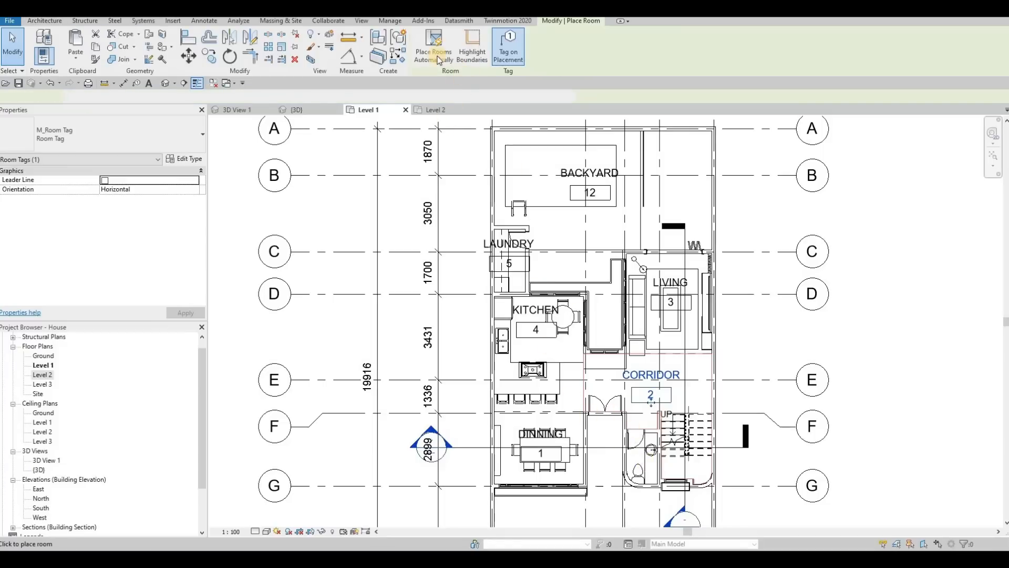
pyautogui.click(640, 466)
pyautogui.scroll(3, 640, 463)
pyautogui.press('Escape')
pyautogui.press('Escape')
pyautogui.press('Escape')
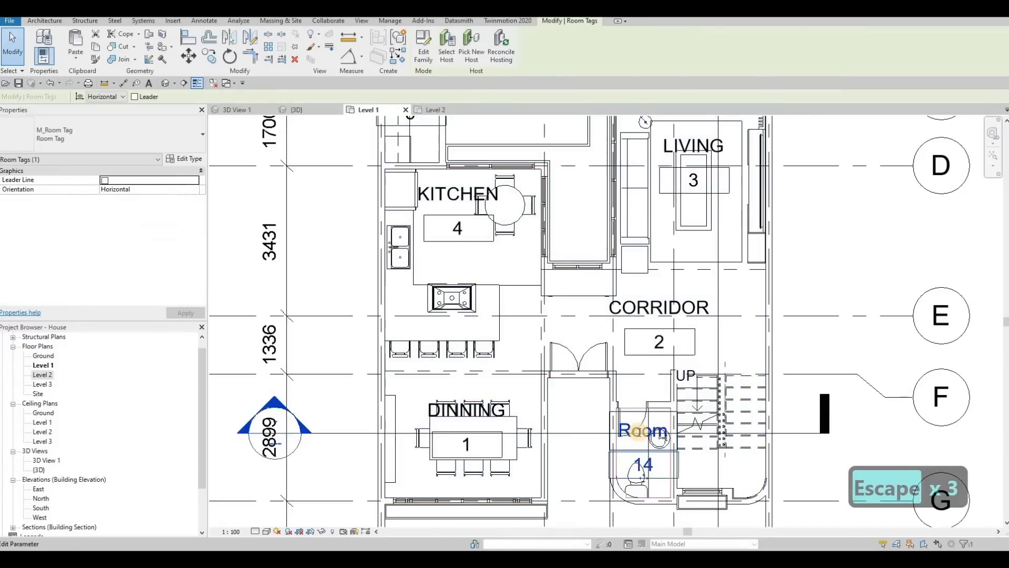
# - Rename room 14, the small bathroom beside the stairs, as PW
pyautogui.click(637, 431)
pyautogui.write('PW')
pyautogui.click(705, 345)
pyautogui.scroll(-3, 676, 348)
pyautogui.moveTo(651, 373); pyautogui.dragTo(669, 394, button='middle')
pyautogui.scroll(-2, 669, 395)
pyautogui.press('Escape')
pyautogui.press('Escape')
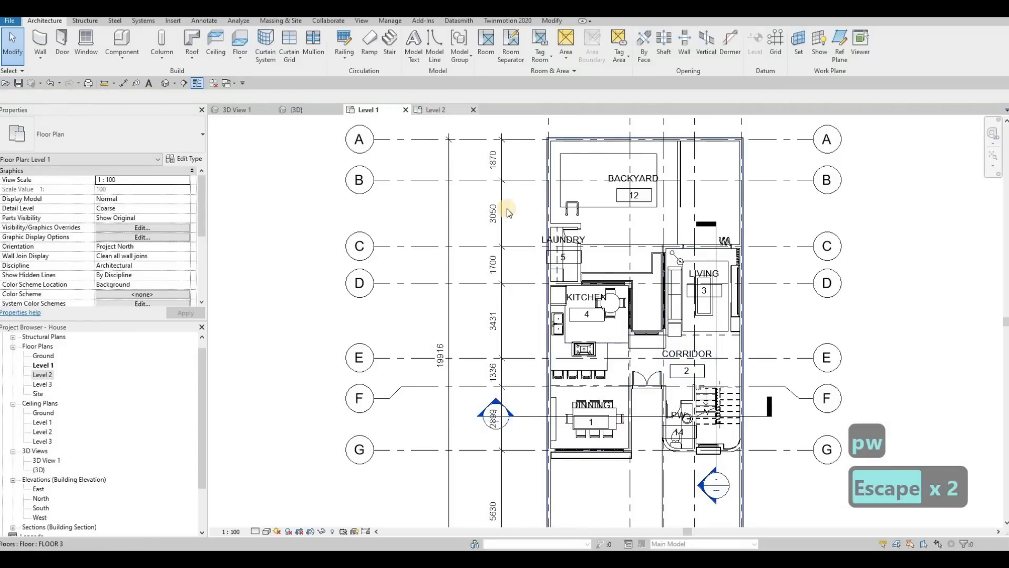
# - In the Level 2 floor plan, rename room 7 as MASTERS BEDROOM through its room tag
pyautogui.click(436, 110)
pyautogui.moveTo(532, 224); pyautogui.dragTo(543, 249, button='middle')
pyautogui.press('Escape')
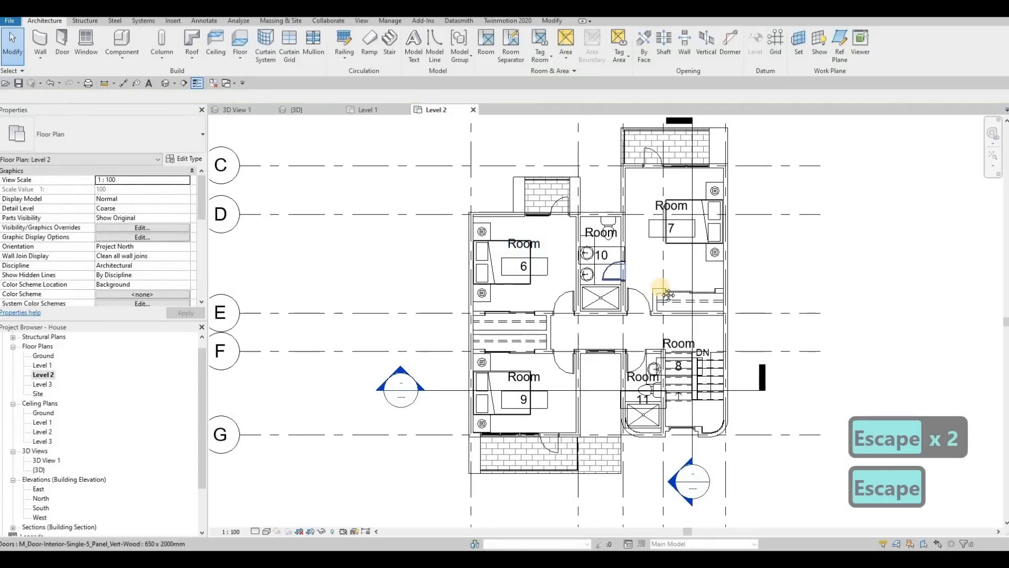
pyautogui.scroll(2, 667, 216)
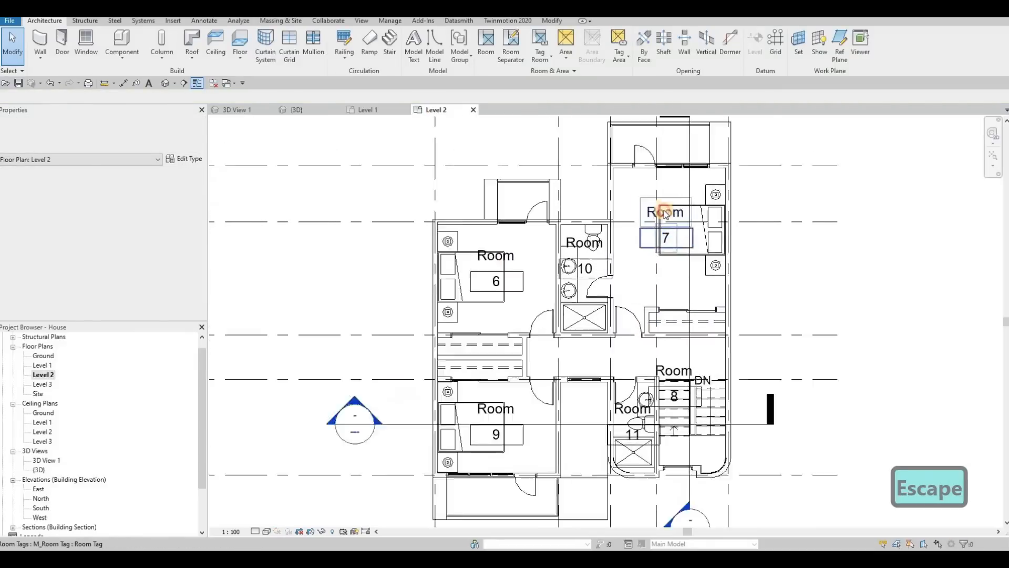
pyautogui.scroll(2, 665, 213)
pyautogui.click(666, 221)
pyautogui.click(667, 228)
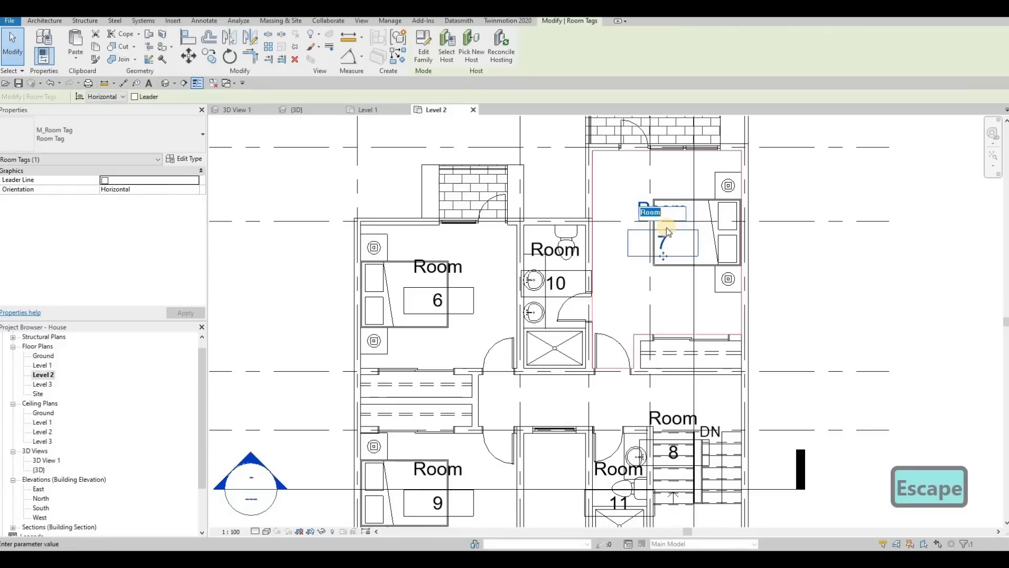
pyautogui.write('MASTER')
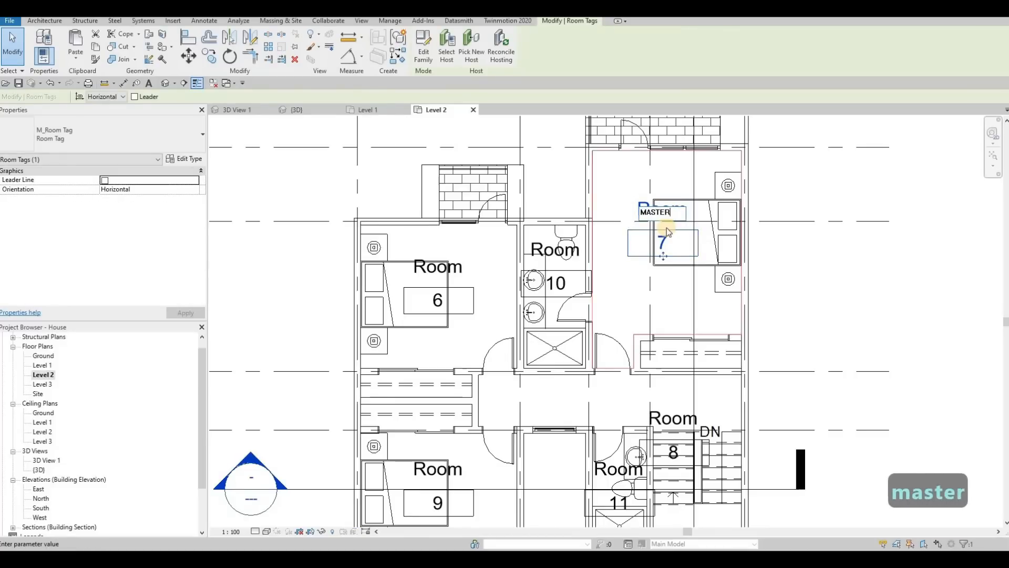
pyautogui.write('S B')
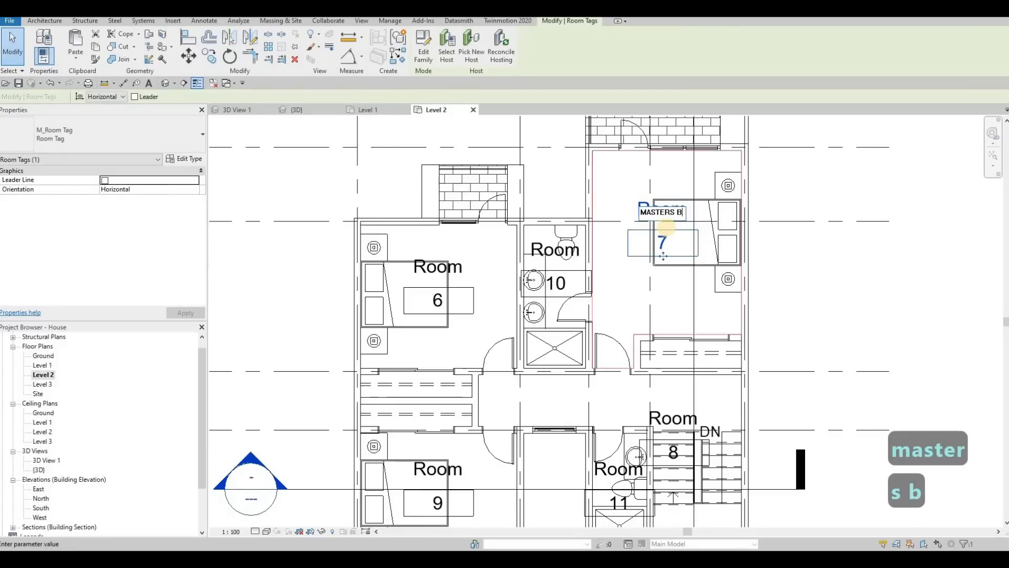
pyautogui.write('EDROOM')
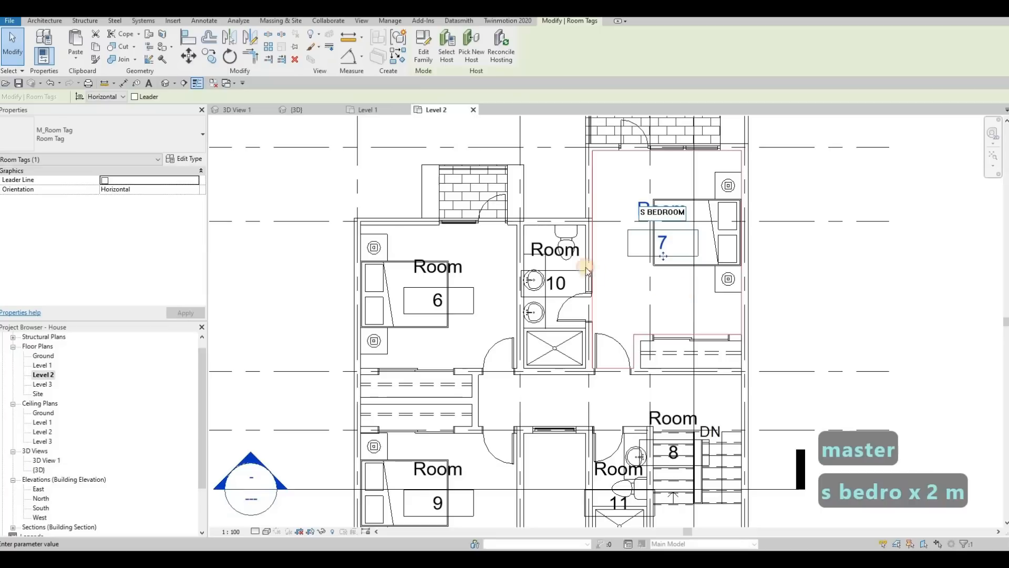
# - Rename room 10, the bathroom between the two upper bedrooms, as ENSUITE
pyautogui.click(552, 244)
pyautogui.click(551, 250)
pyautogui.click(550, 250)
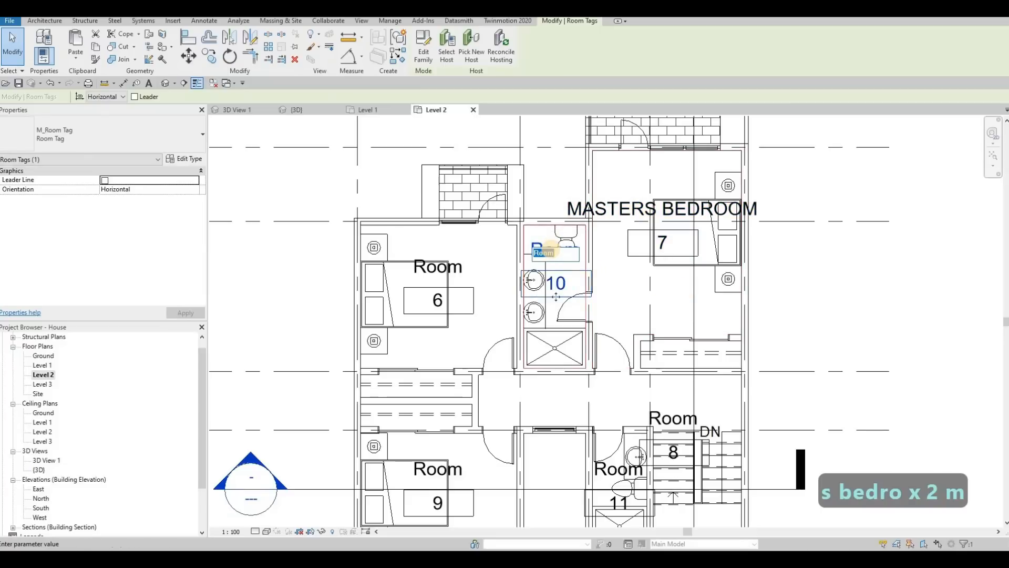
pyautogui.write('ENsuite')
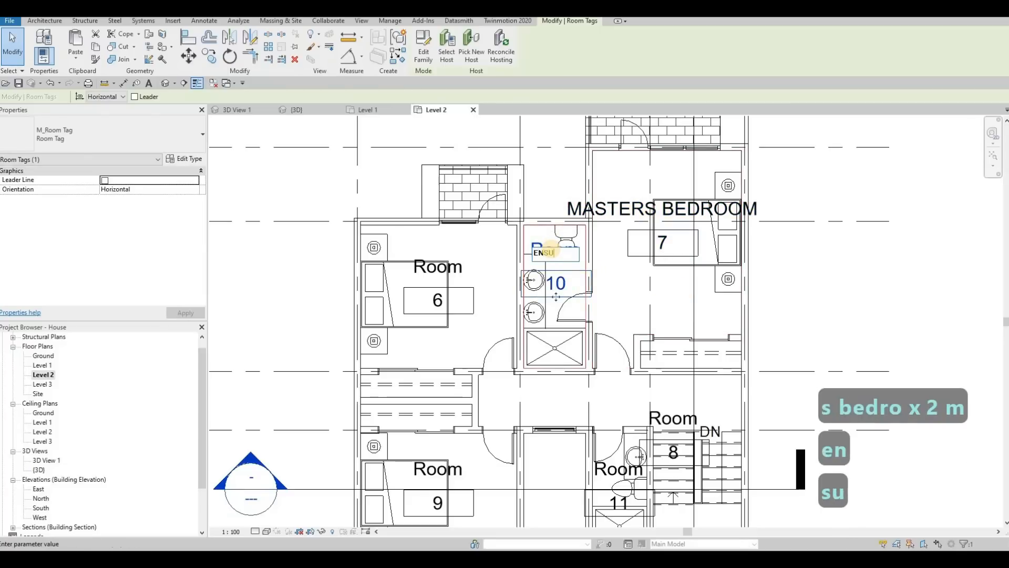
# - Rename room 11, the bathroom beside the stairs, as WASHROOM 1
pyautogui.click(608, 465)
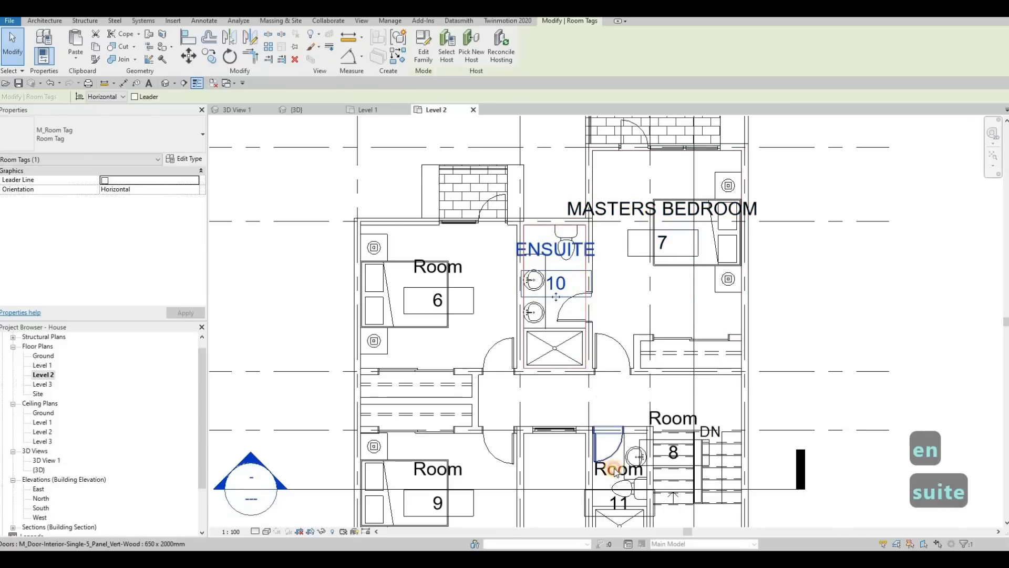
pyautogui.click(609, 467)
pyautogui.click(610, 468)
pyautogui.write('WA')
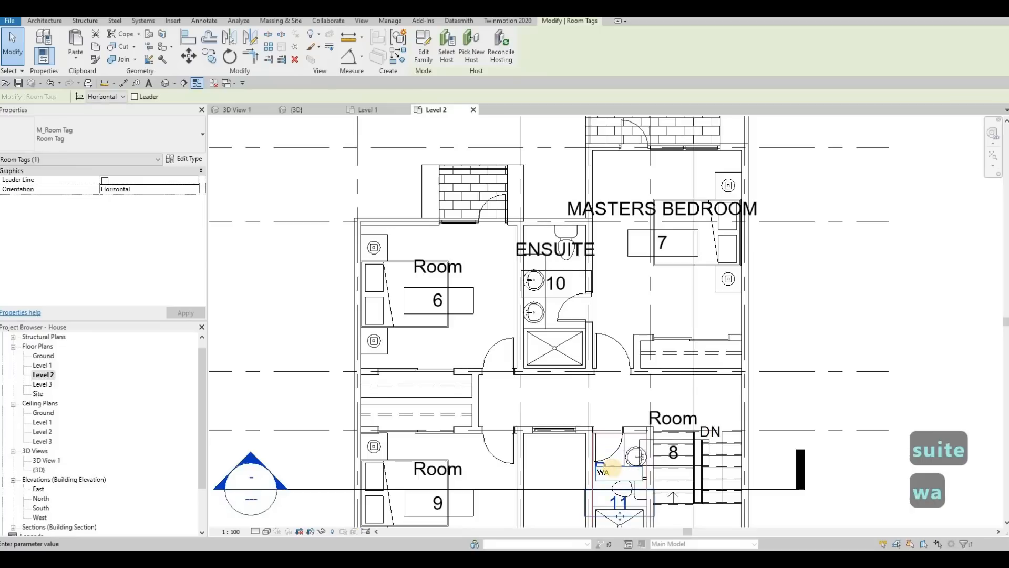
pyautogui.write('SHROOM 1')
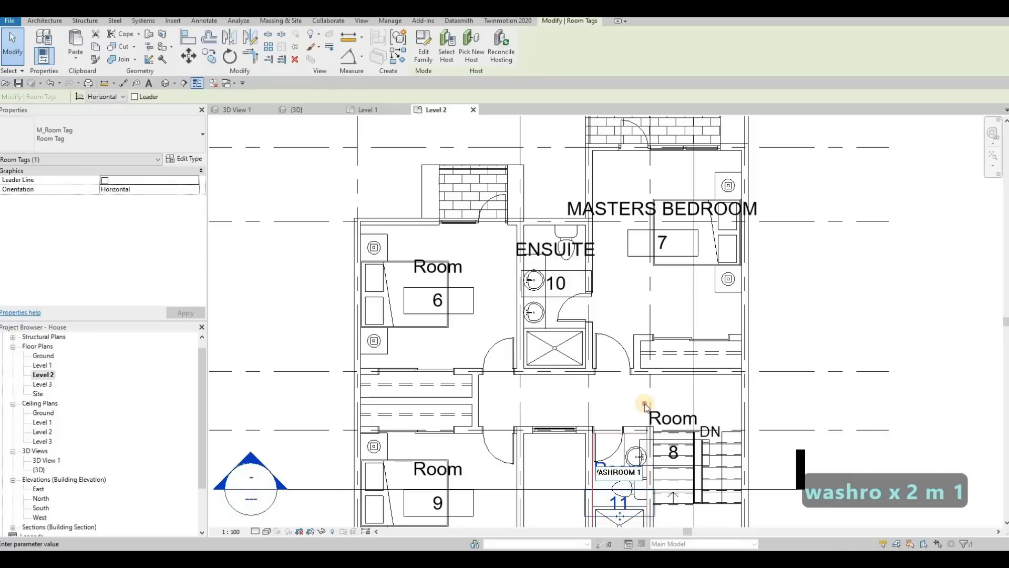
pyautogui.click(645, 406)
# - Rename room 8 by the Level 2 stairs as CORRIDOR 2
pyautogui.scroll(-1, 660, 415)
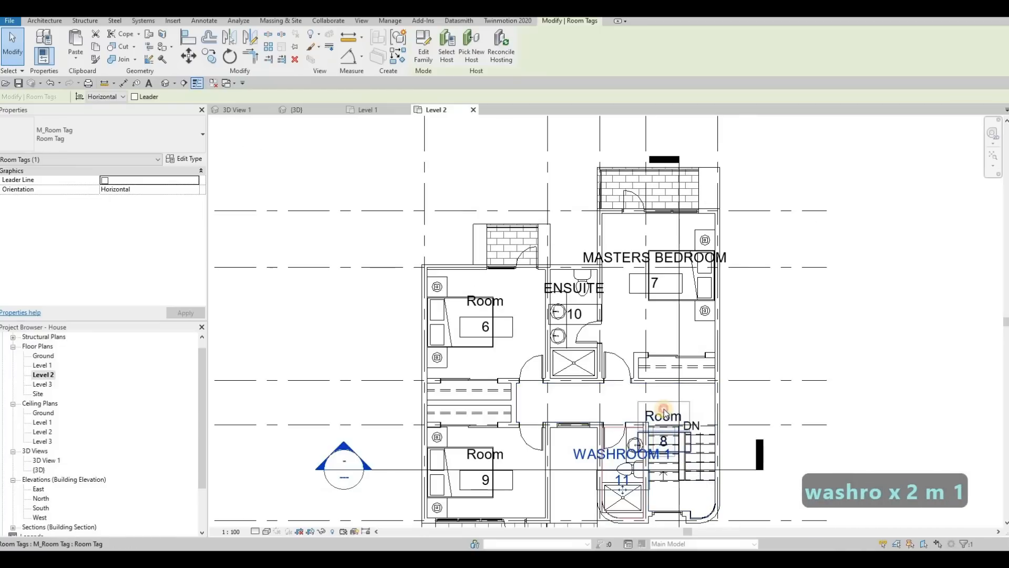
pyautogui.click(664, 417)
pyautogui.click(663, 417)
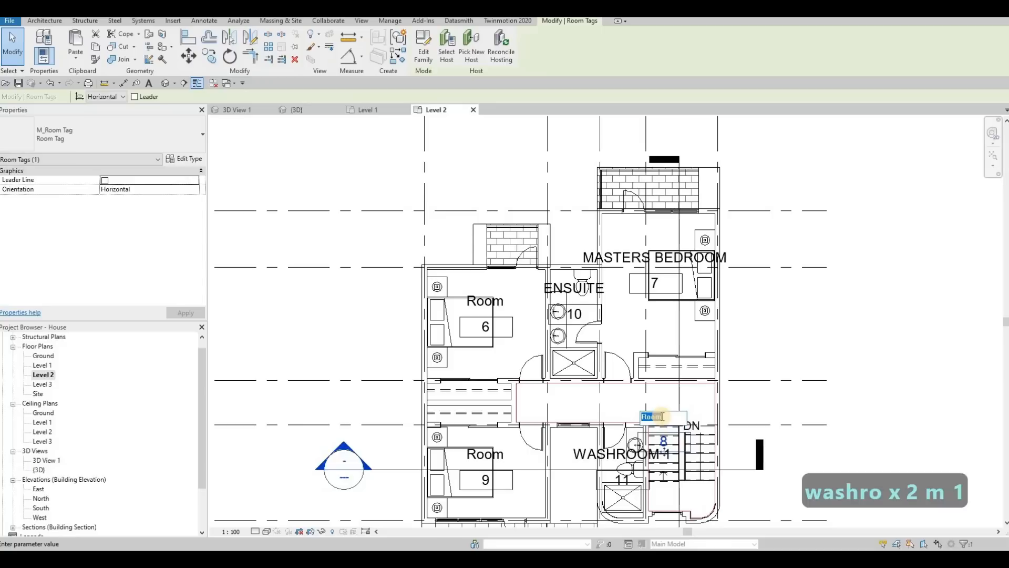
pyautogui.write('corridor')
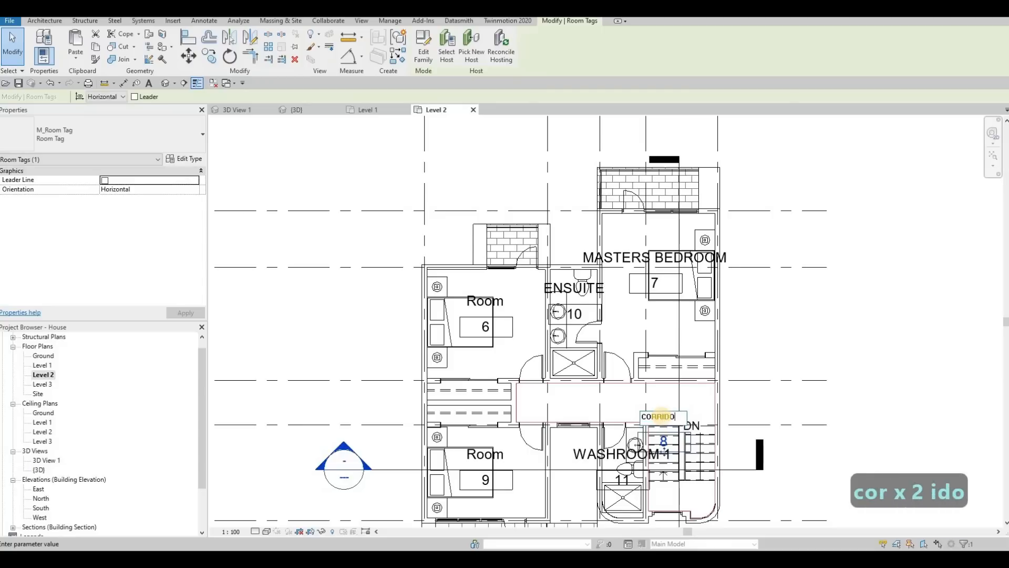
pyautogui.write(' 1')
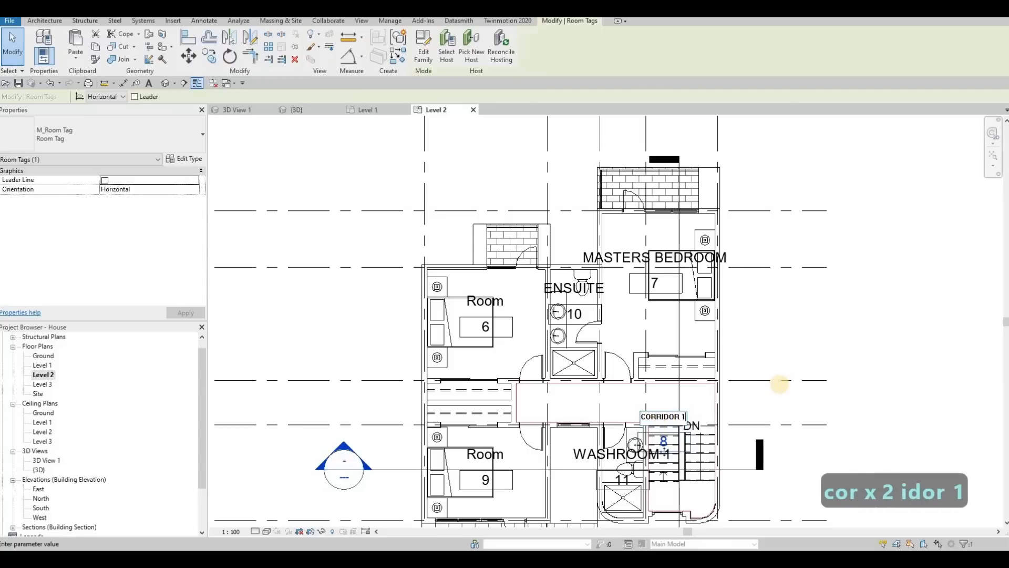
pyautogui.press('BackSpace')
pyautogui.write('2')
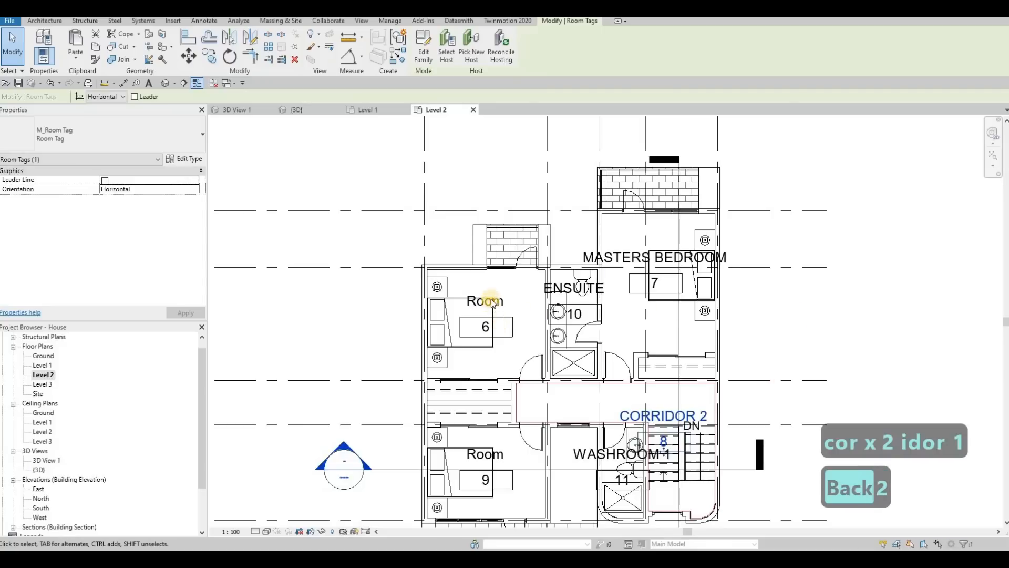
# - Rename room 6 as BEDROOM 1 and room 9 as BEDROOM 2
pyautogui.click(503, 301)
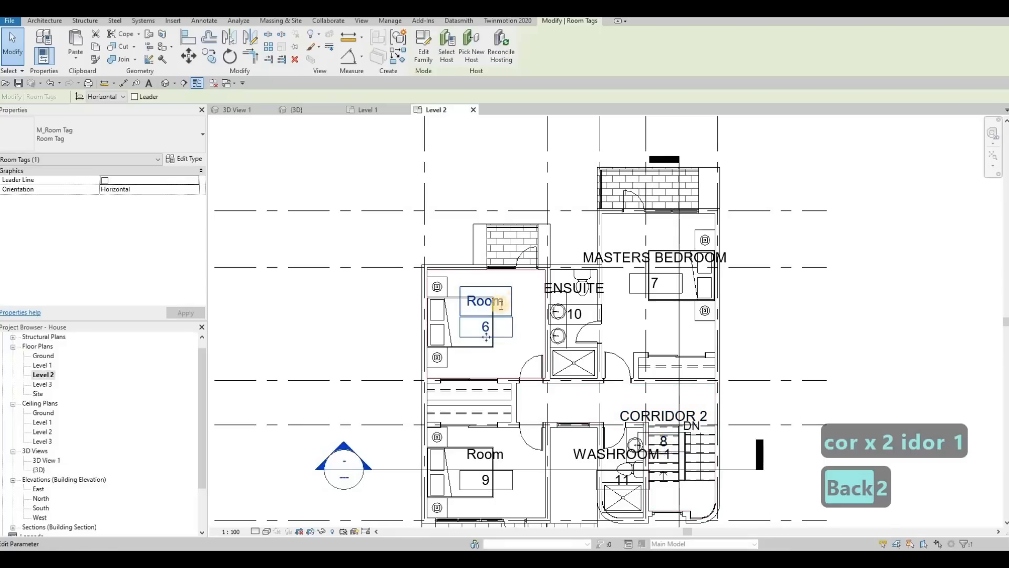
pyautogui.click(501, 304)
pyautogui.write('BEDROOM 1')
pyautogui.click(482, 453)
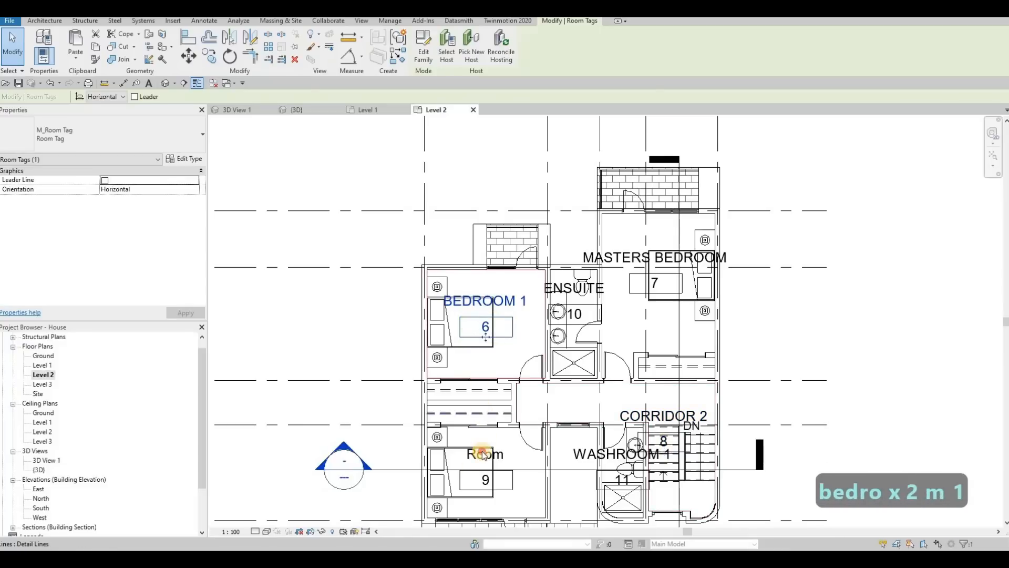
pyautogui.click(484, 455)
pyautogui.click(482, 453)
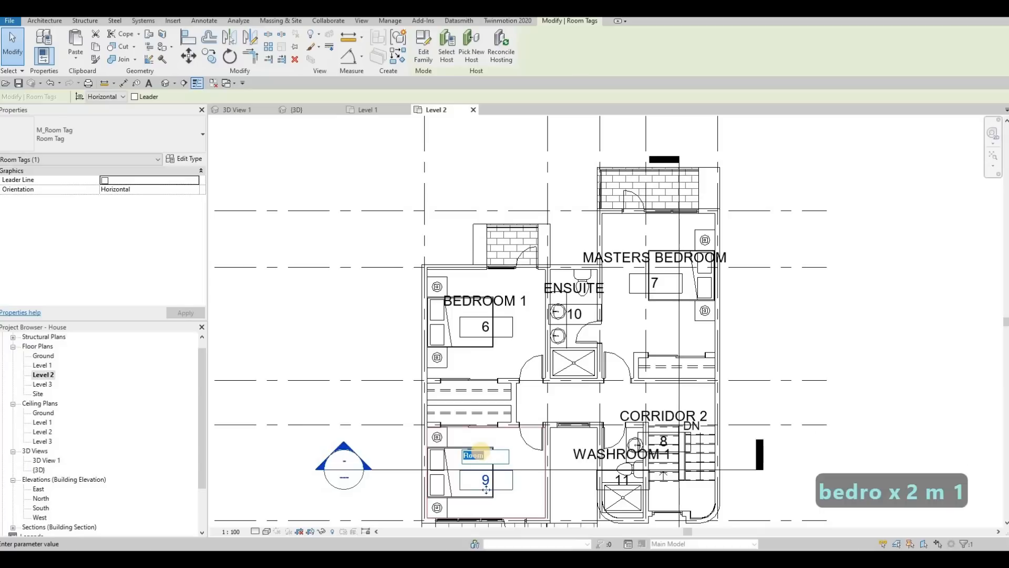
pyautogui.write('BEDROOM 2')
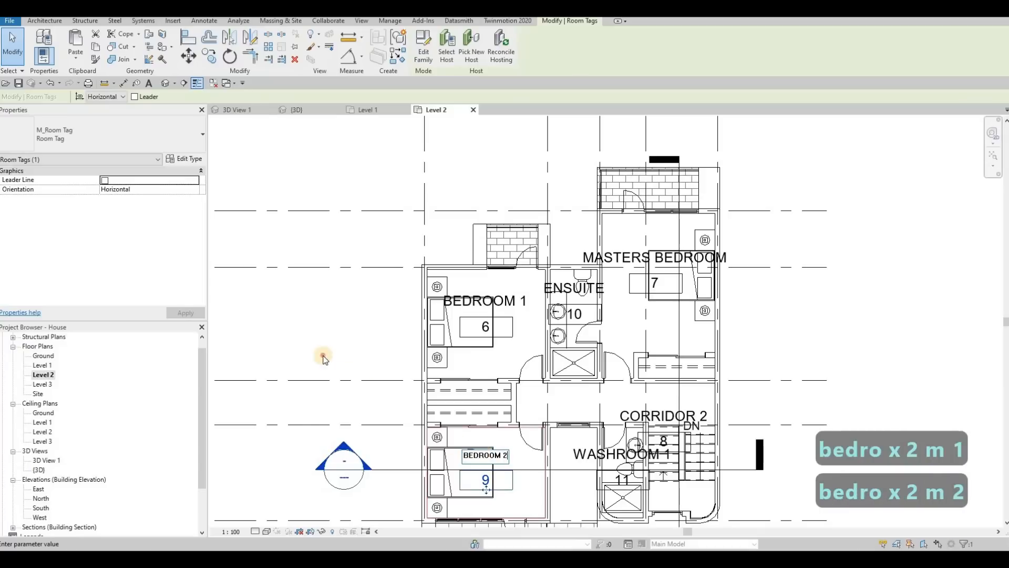
pyautogui.click(323, 358)
pyautogui.scroll(-3, 705, 392)
pyautogui.scroll(2, 701, 369)
pyautogui.press('Escape')
pyautogui.scroll(4, 746, 375)
pyautogui.scroll(1, 686, 344)
pyautogui.moveTo(635, 342); pyautogui.dragTo(667, 342, button='middle')
pyautogui.scroll(-3, 661, 344)
pyautogui.moveTo(600, 298); pyautogui.dragTo(603, 316, button='middle')
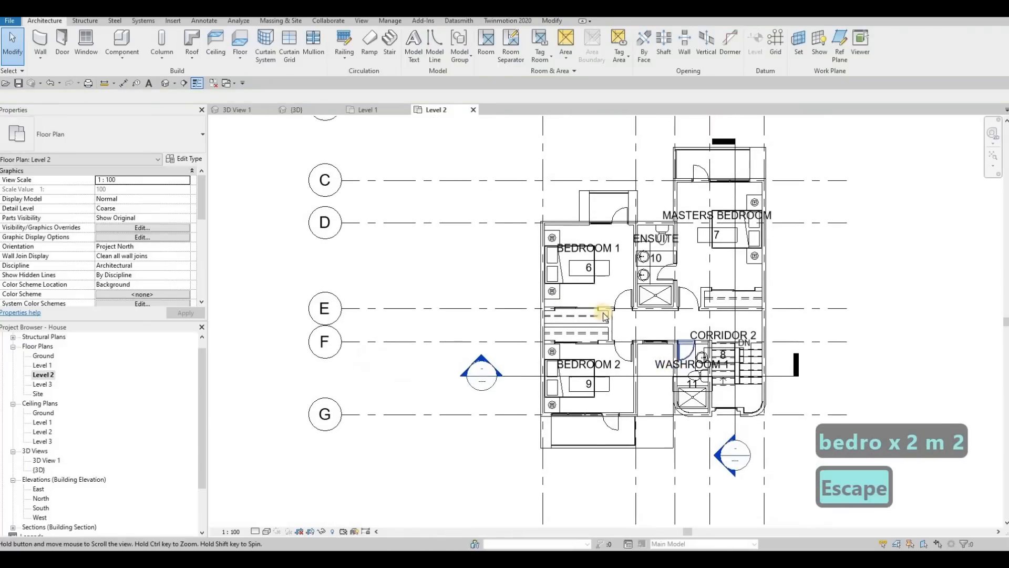
pyautogui.moveTo(277, 373); pyautogui.dragTo(320, 323, button='middle')
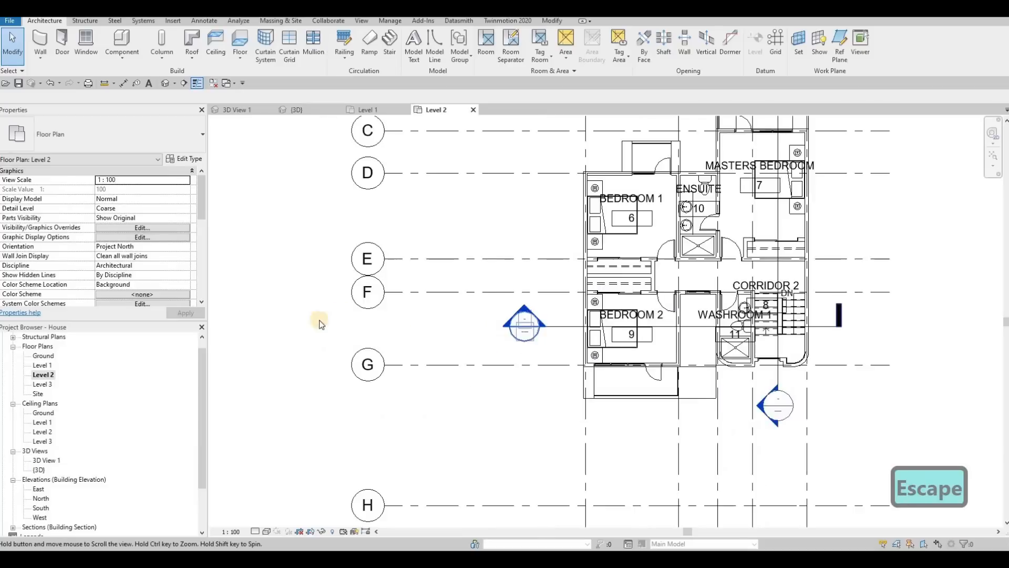
pyautogui.scroll(-2, 319, 324)
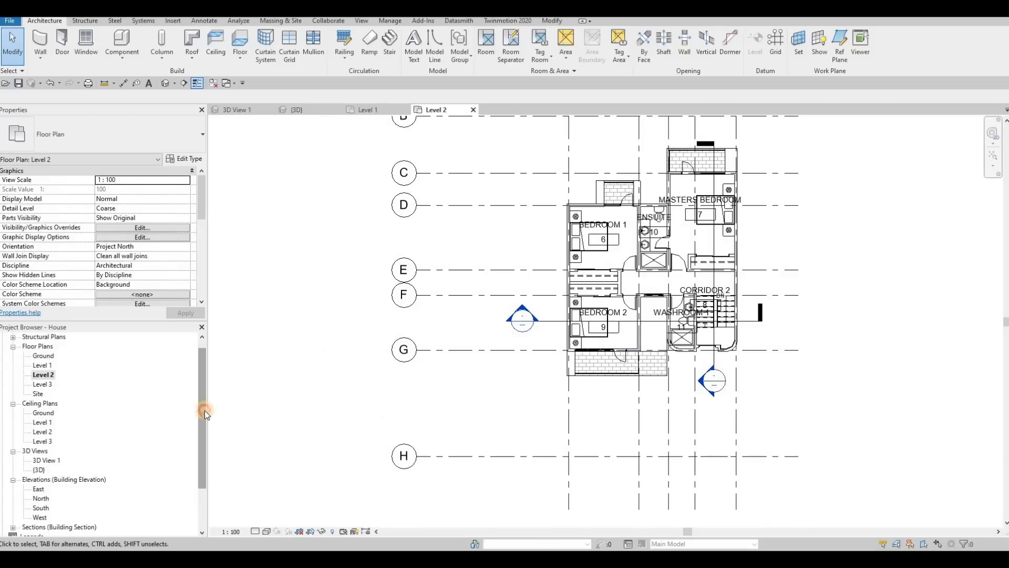
# - Create a new sheet in the project using the A0 metric title block
pyautogui.moveTo(204, 410); pyautogui.dragTo(204, 451)
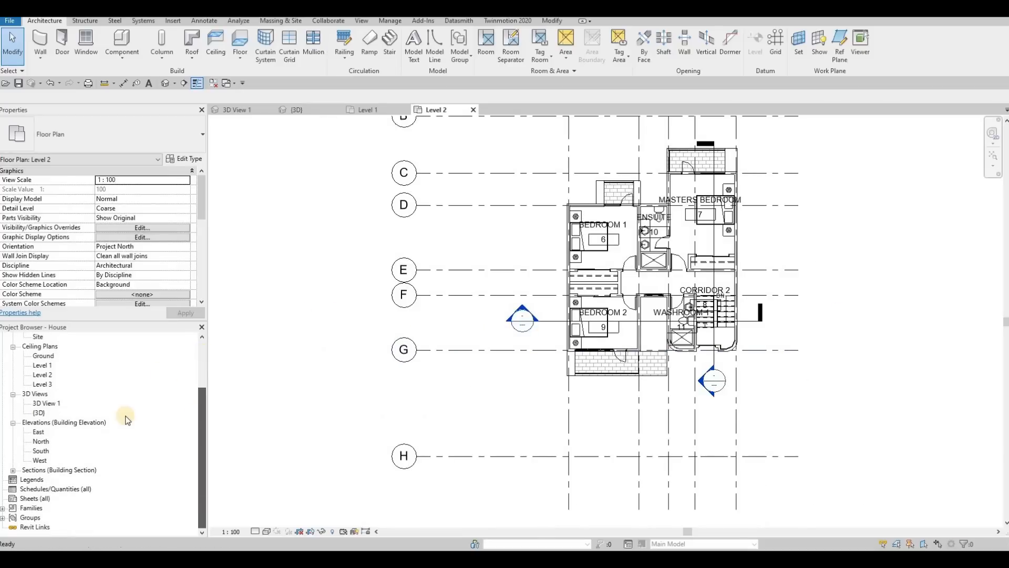
pyautogui.click(31, 498)
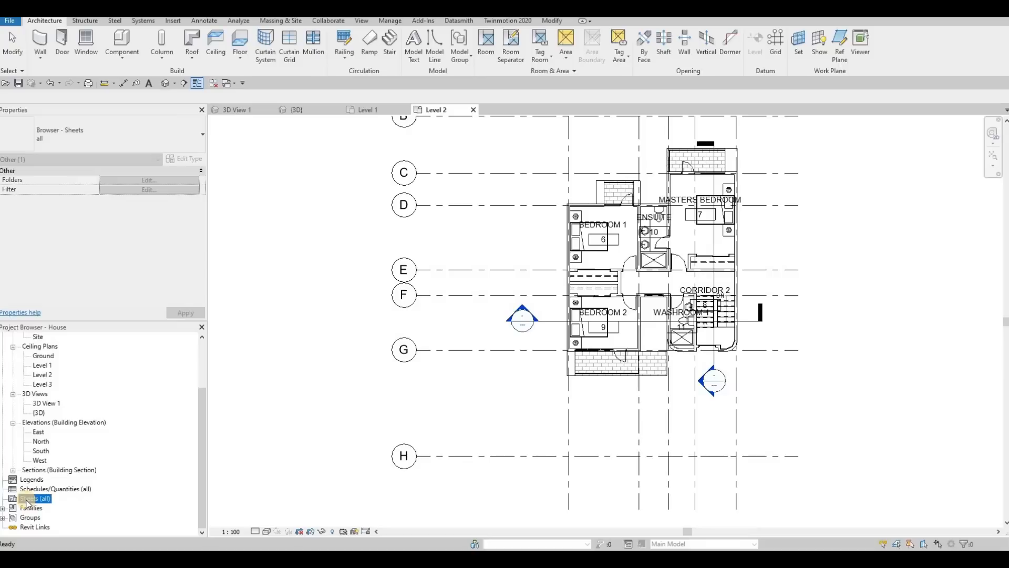
pyautogui.rightClick(26, 499)
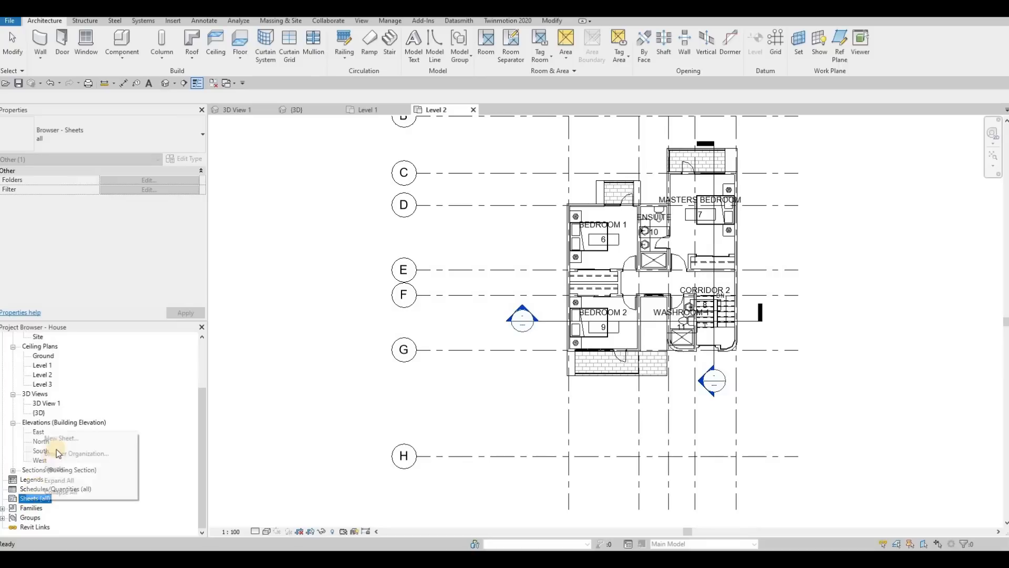
pyautogui.click(68, 439)
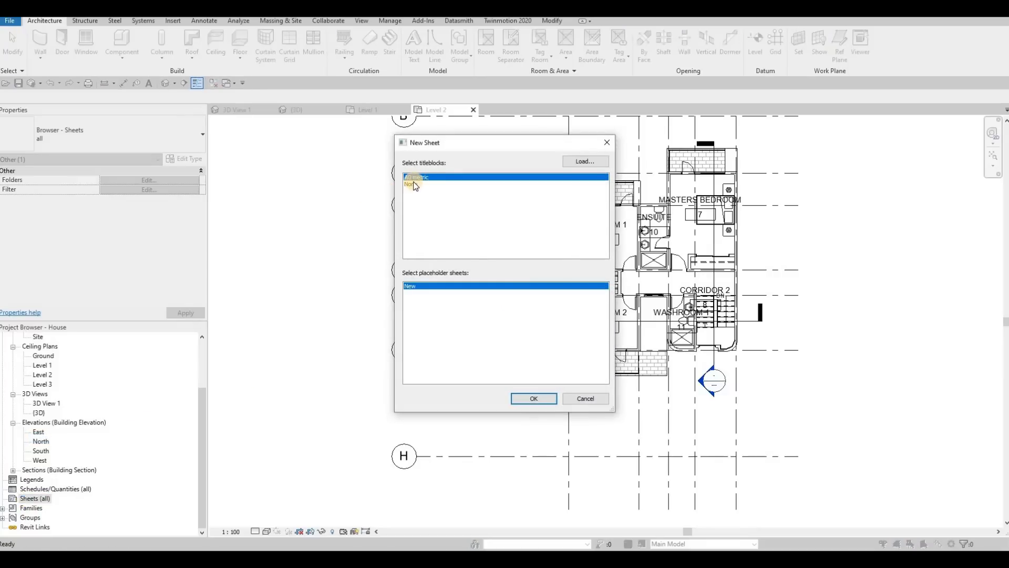
pyautogui.click(574, 162)
pyautogui.scroll(-5, 266, 339)
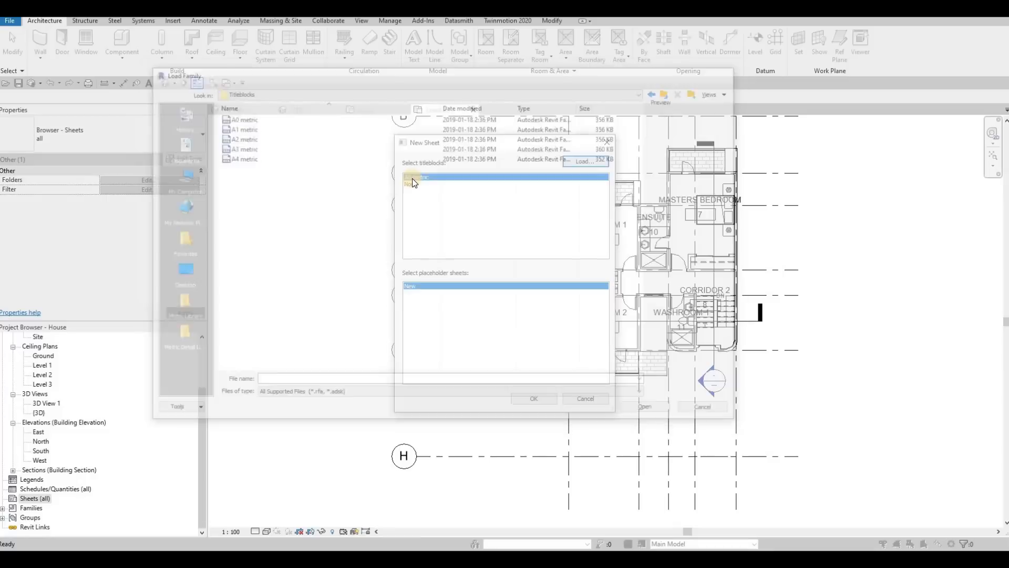
pyautogui.click(534, 399)
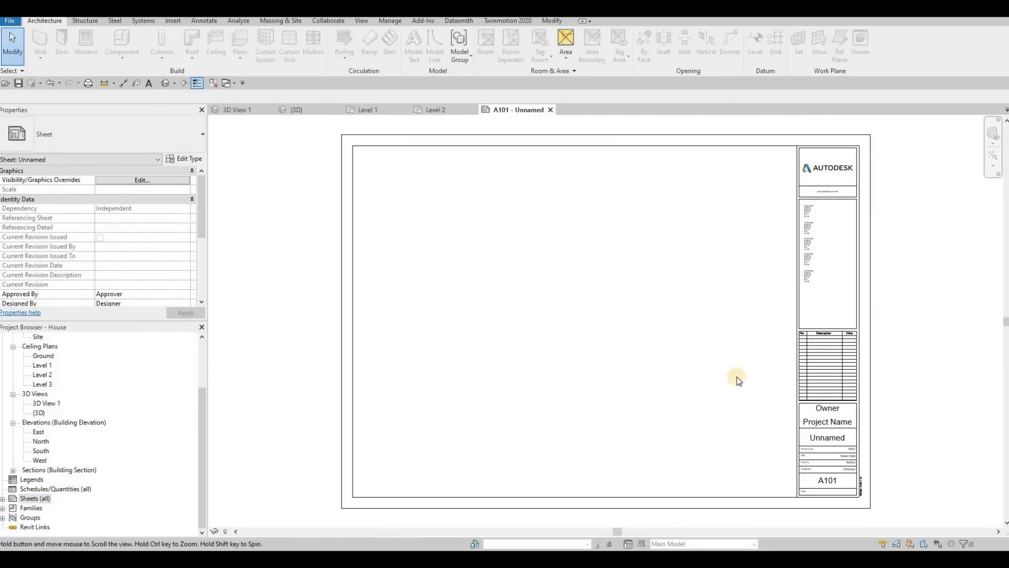
# - Set the title block's owner to ACD and its project name to HOUSE
pyautogui.scroll(3, 714, 396)
pyautogui.press('Escape')
pyautogui.scroll(3, 715, 396)
pyautogui.click(714, 395)
pyautogui.click(715, 395)
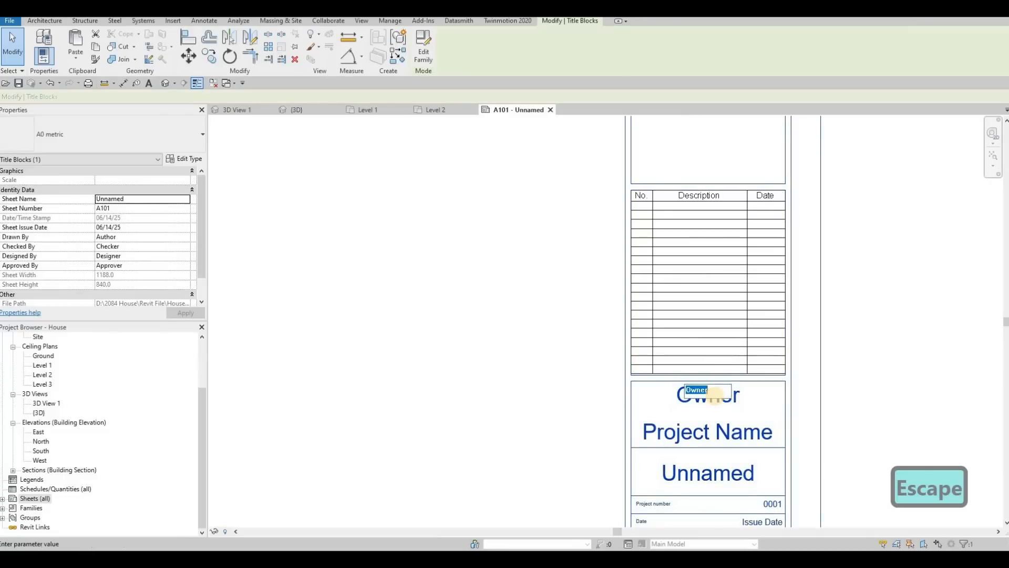
pyautogui.write('ACD')
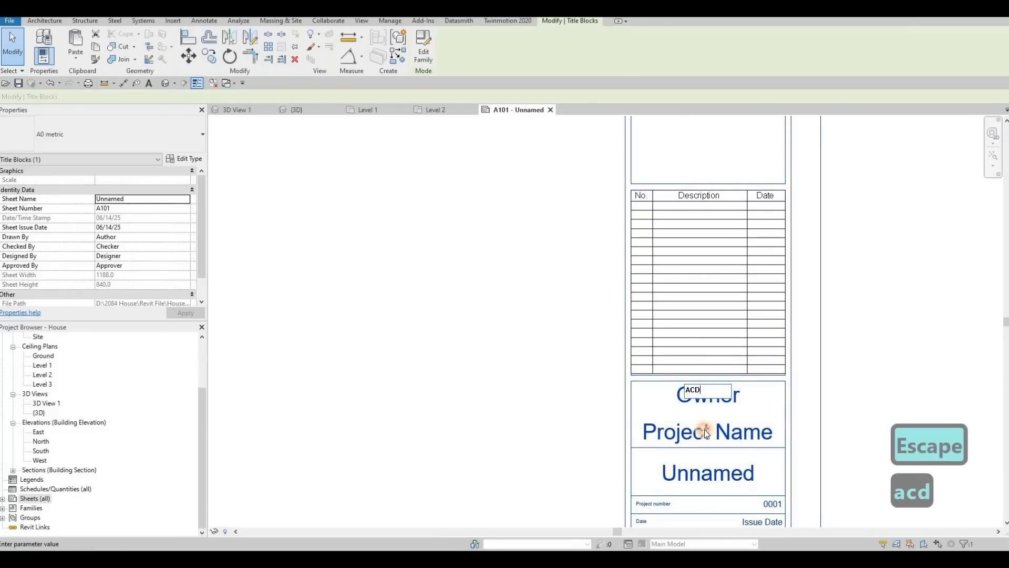
pyautogui.click(704, 429)
pyautogui.click(704, 429)
pyautogui.write('HOUSE')
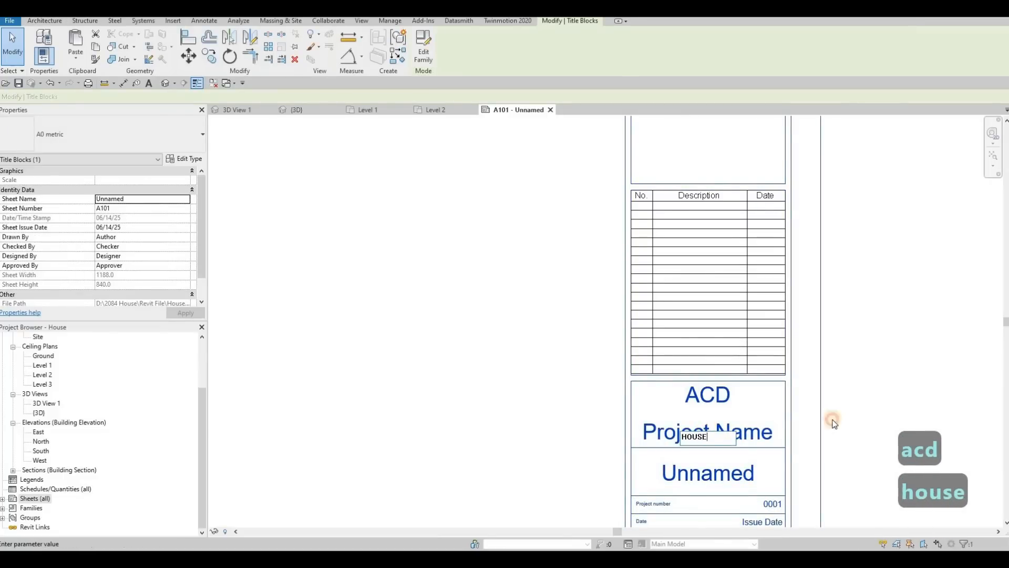
pyautogui.click(723, 451)
# - Set the sheet name in the A101 title block to COVER SHEET
pyautogui.click(686, 472)
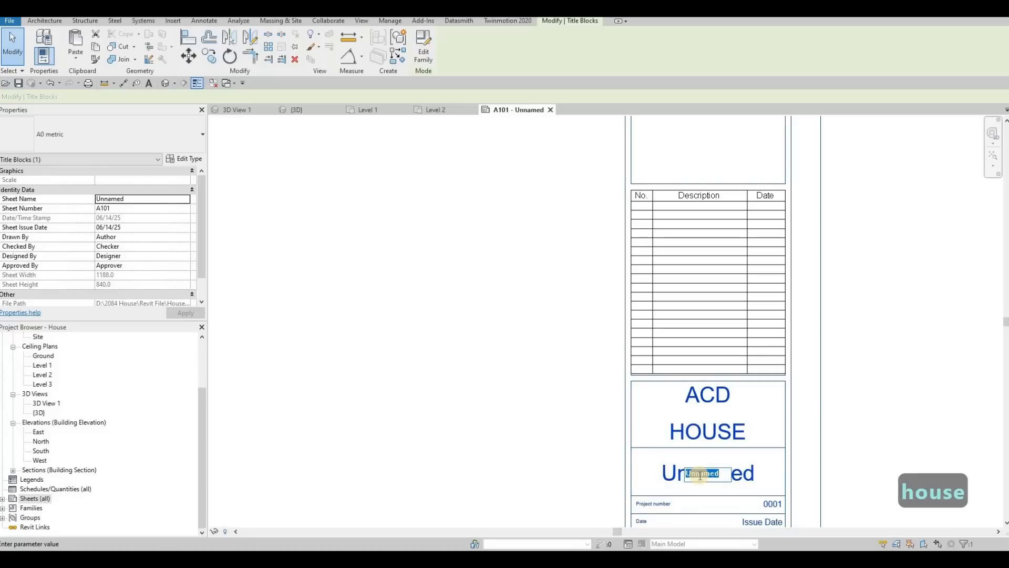
pyautogui.write('cover sahee')
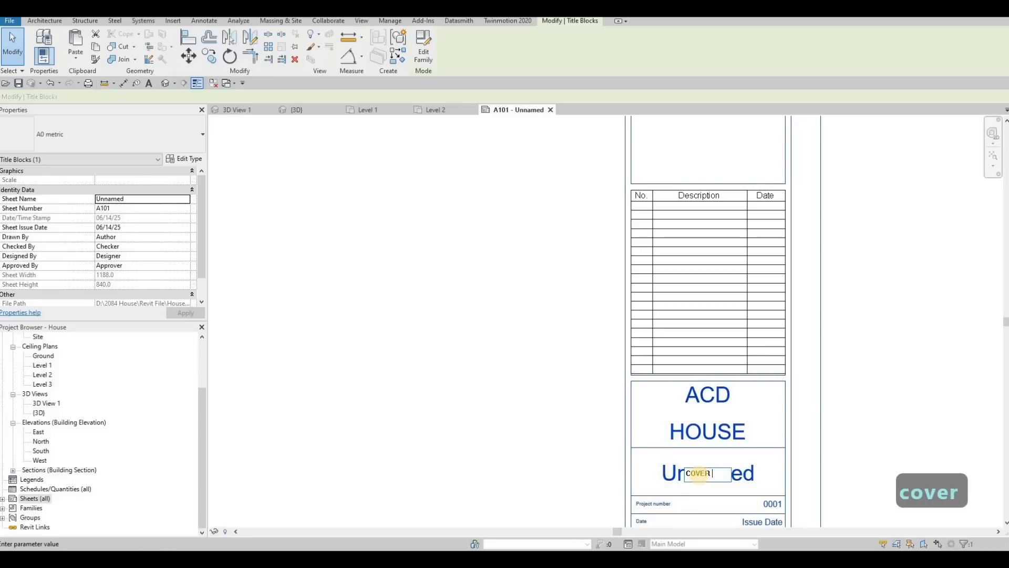
pyautogui.press('BackSpace')
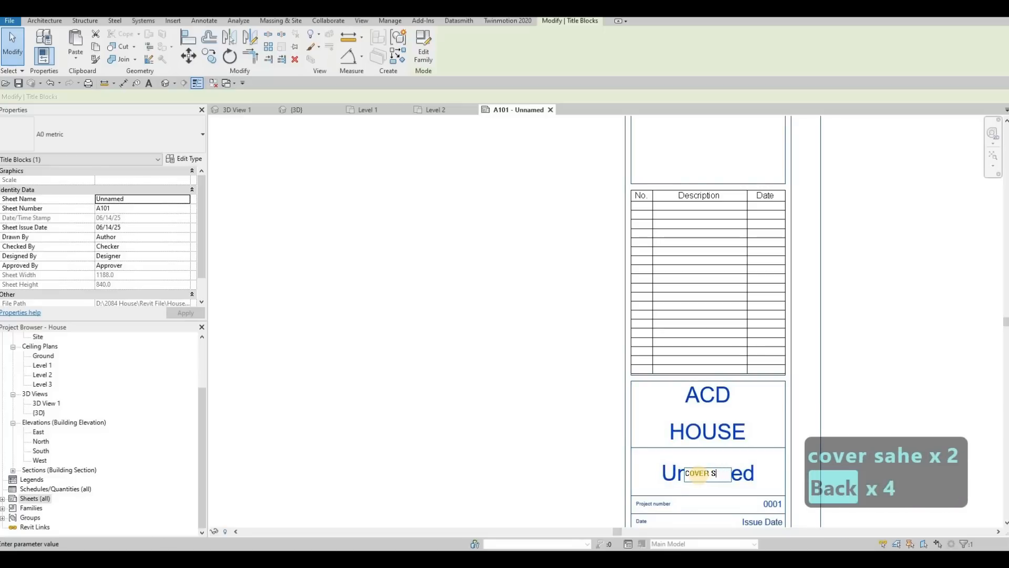
pyautogui.write('heet')
pyautogui.click(878, 352)
pyautogui.scroll(-1, 615, 327)
pyautogui.moveTo(448, 442); pyautogui.dragTo(531, 390, button='middle')
pyautogui.scroll(-1, 389, 373)
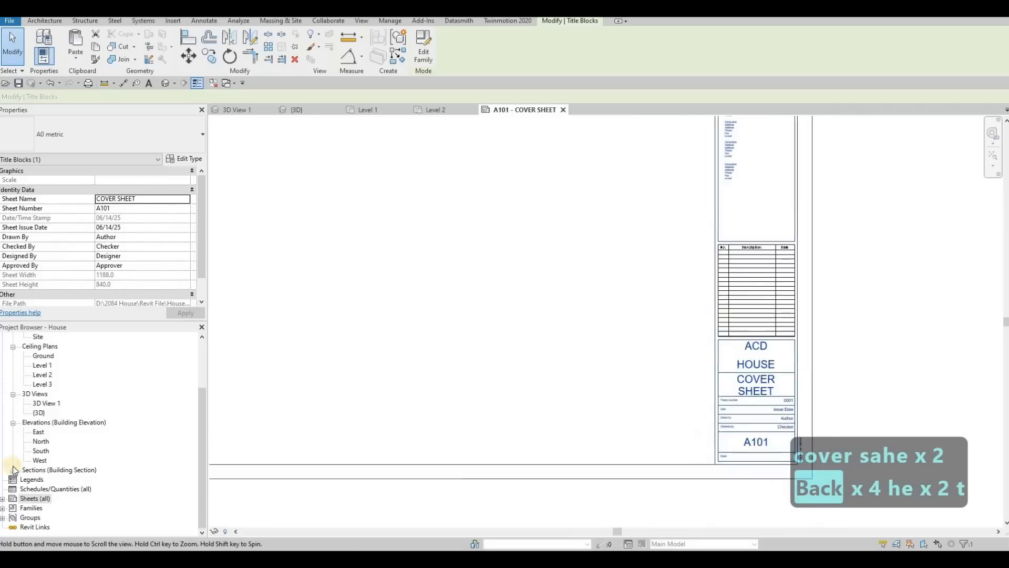
# - Add three more sheets to the project, each using the A0 metric title block
pyautogui.click(36, 499)
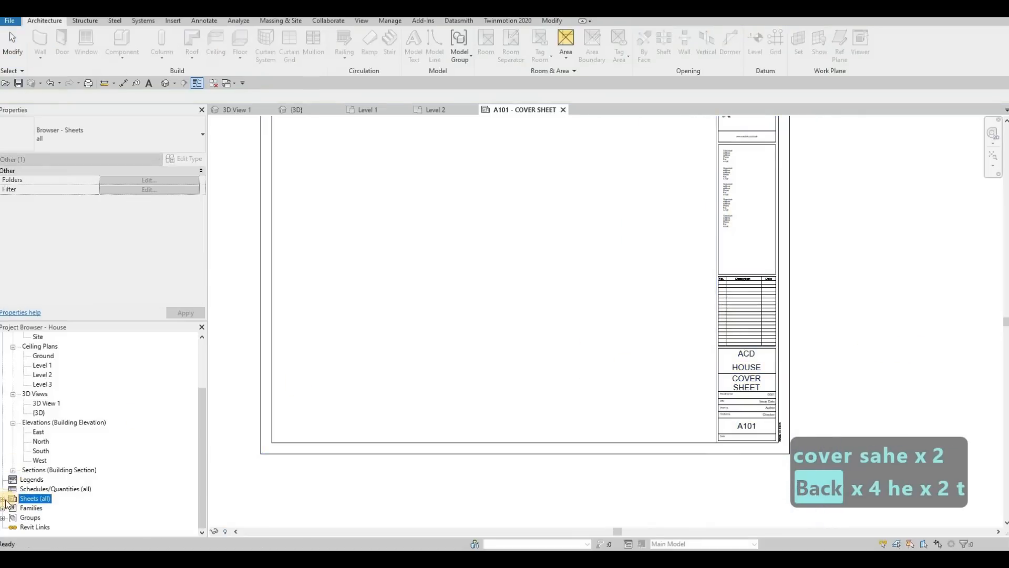
pyautogui.doubleClick(34, 500)
pyautogui.rightClick(34, 497)
pyautogui.click(534, 398)
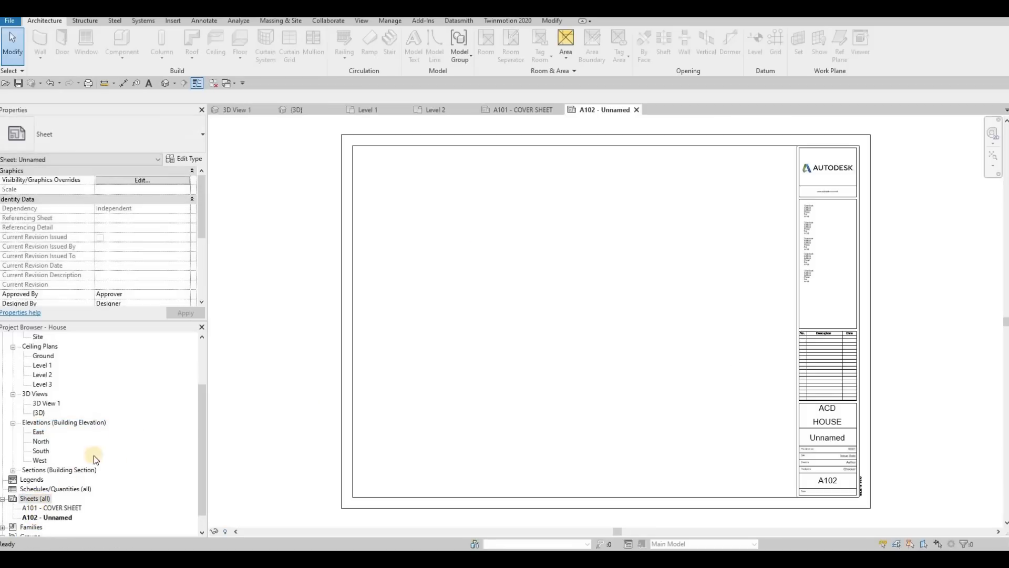
pyautogui.rightClick(37, 499)
pyautogui.click(73, 426)
pyautogui.click(533, 401)
pyautogui.rightClick(45, 500)
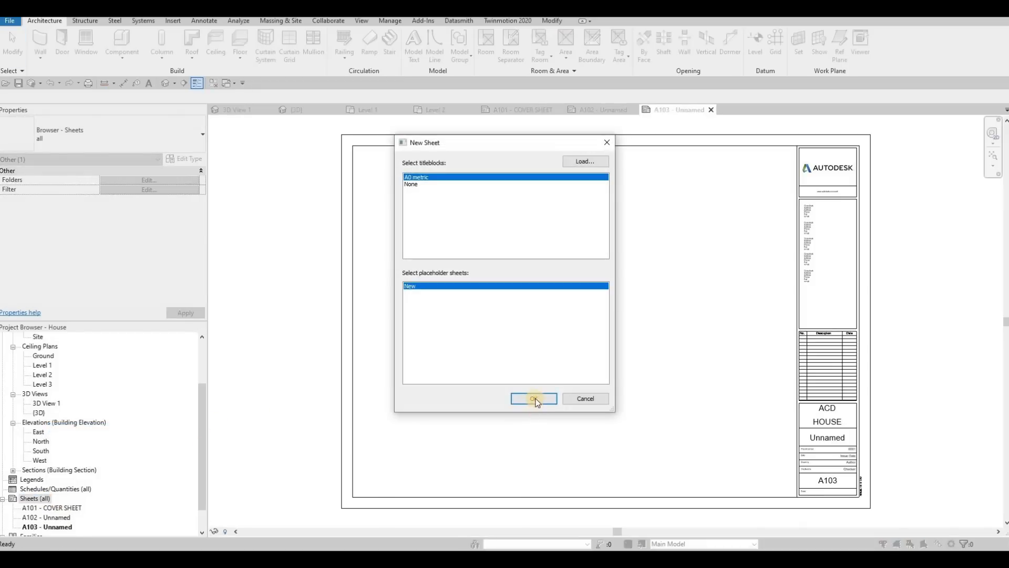
pyautogui.click(534, 399)
pyautogui.press('F1')
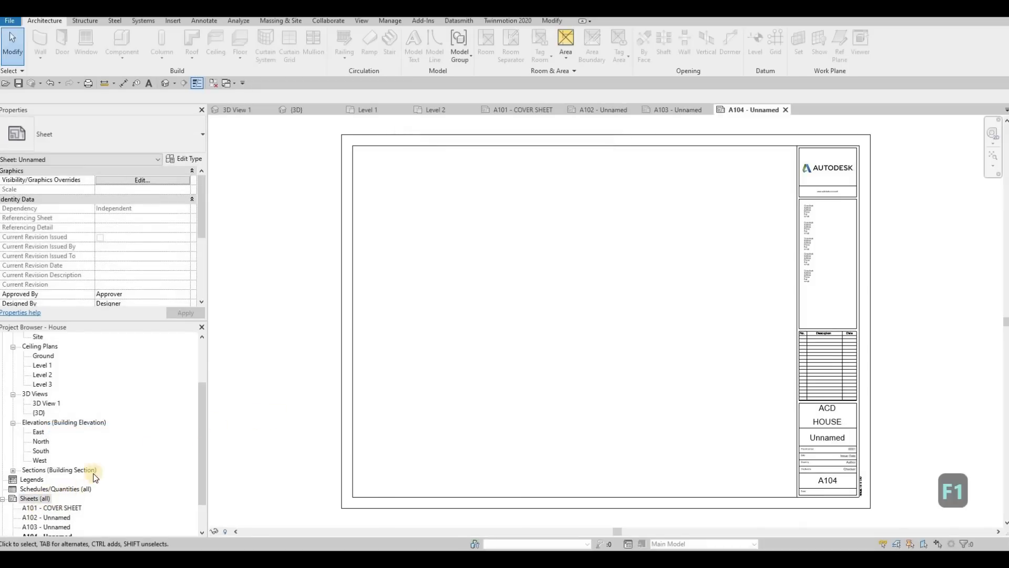
# - Create another two sheets with the A0 metric title block, following A104
pyautogui.scroll(-1, 93, 473)
pyautogui.rightClick(40, 479)
pyautogui.click(110, 408)
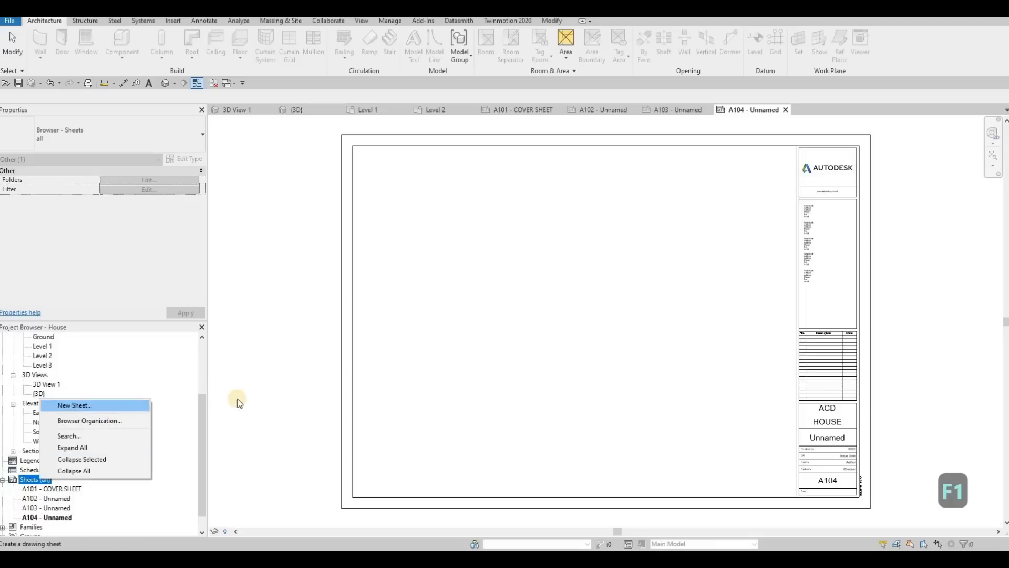
pyautogui.press('Return')
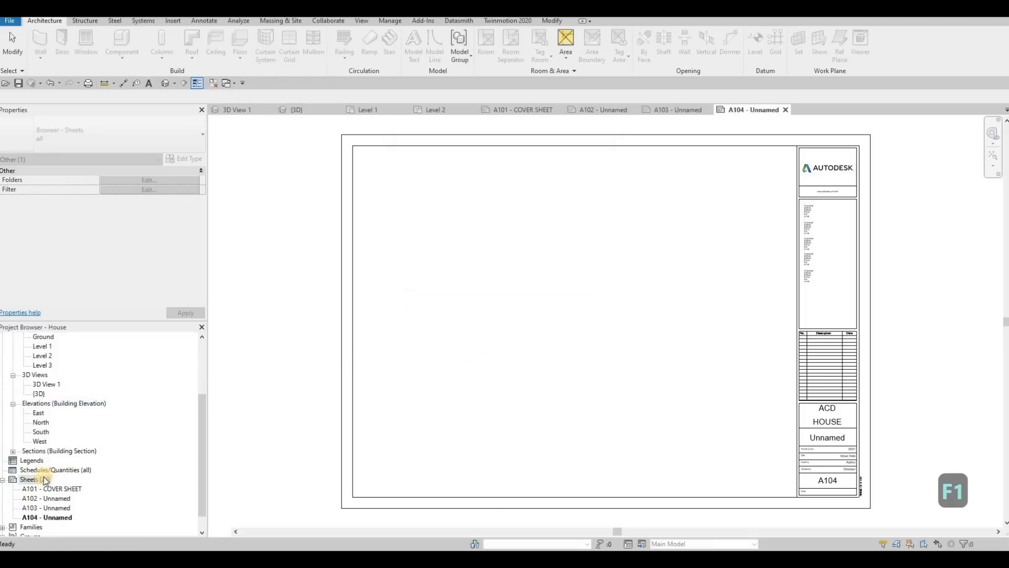
pyautogui.rightClick(40, 478)
pyautogui.click(90, 405)
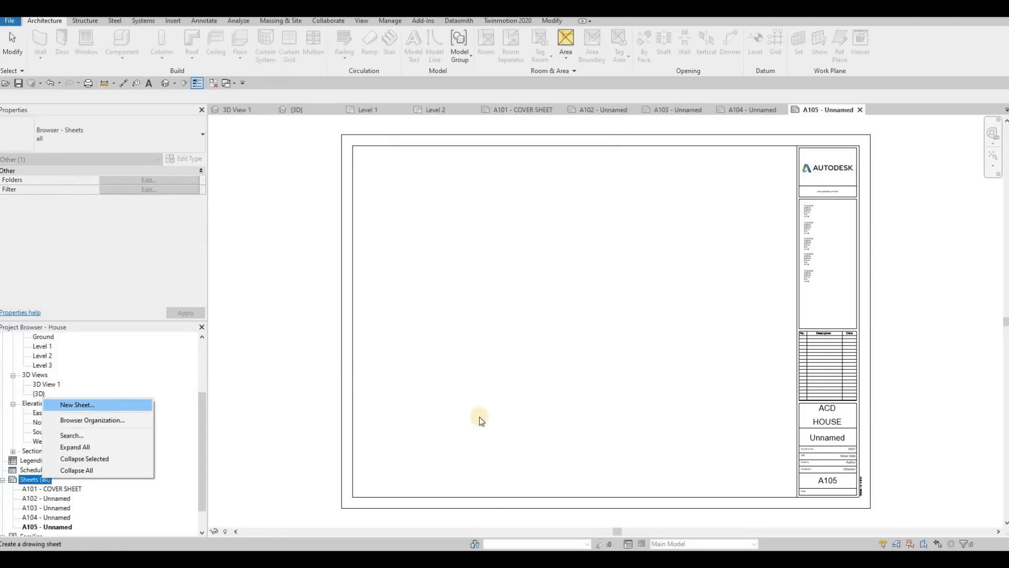
pyautogui.press('Return')
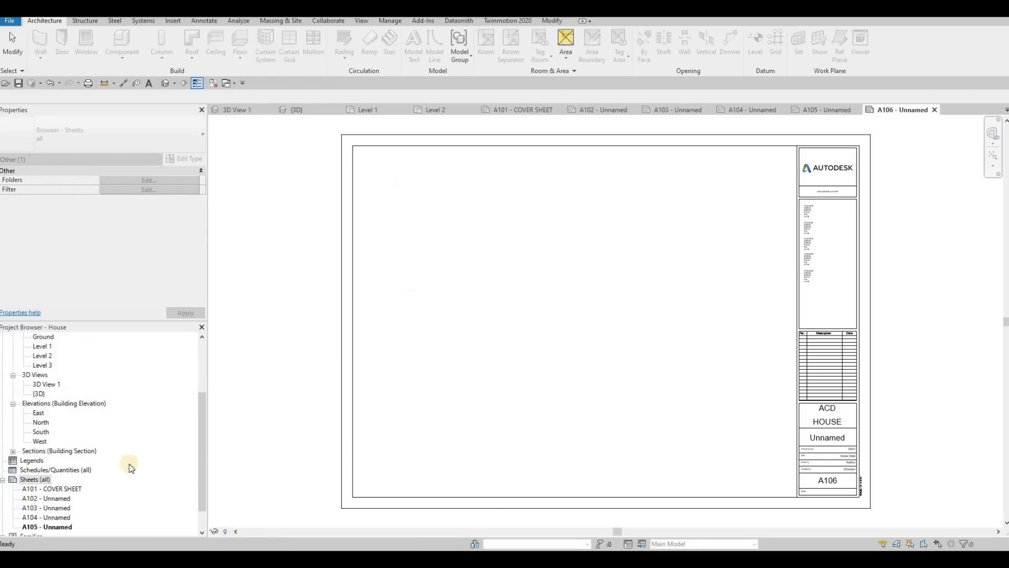
# - Rename sheet A102 as FIRST FLOOR, keeping its sheet number
pyautogui.click(55, 480)
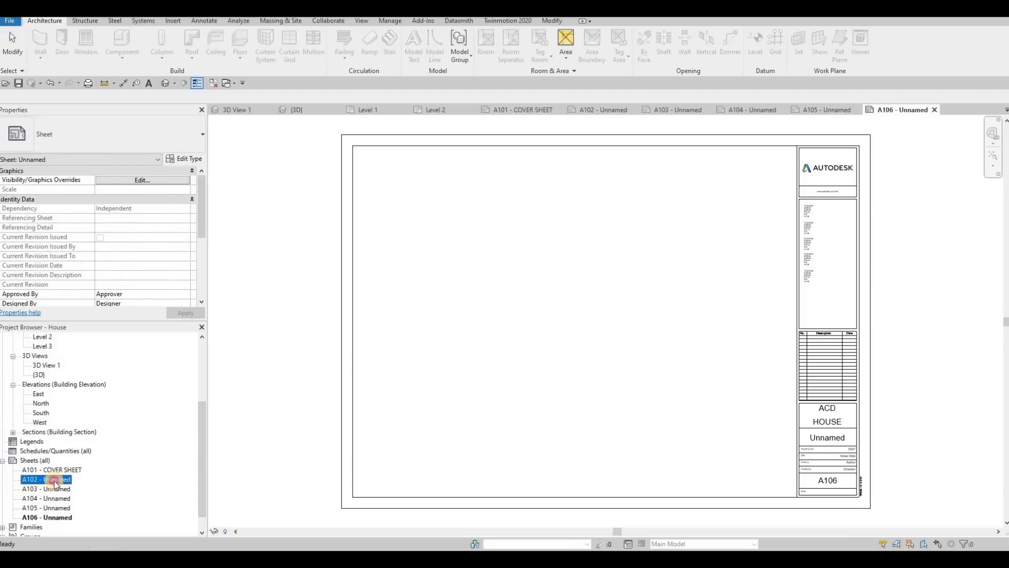
pyautogui.press('F2')
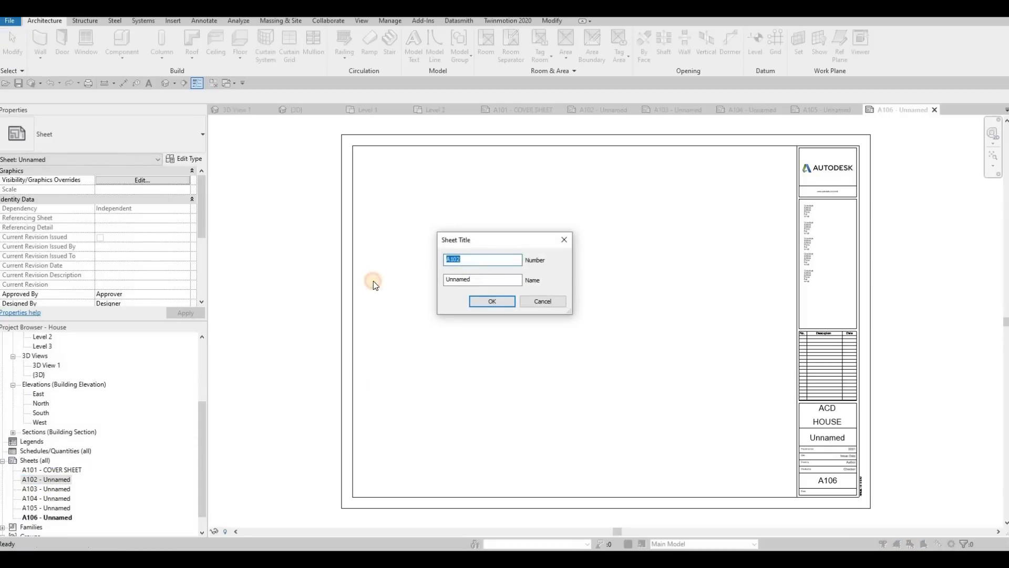
pyautogui.press('Tab')
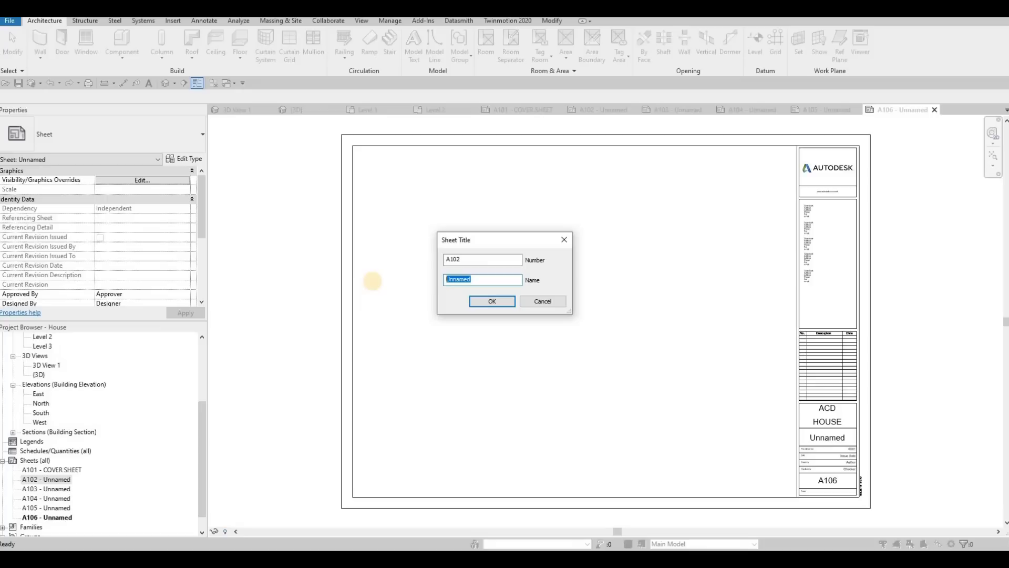
pyautogui.write('FIRST FLOOR')
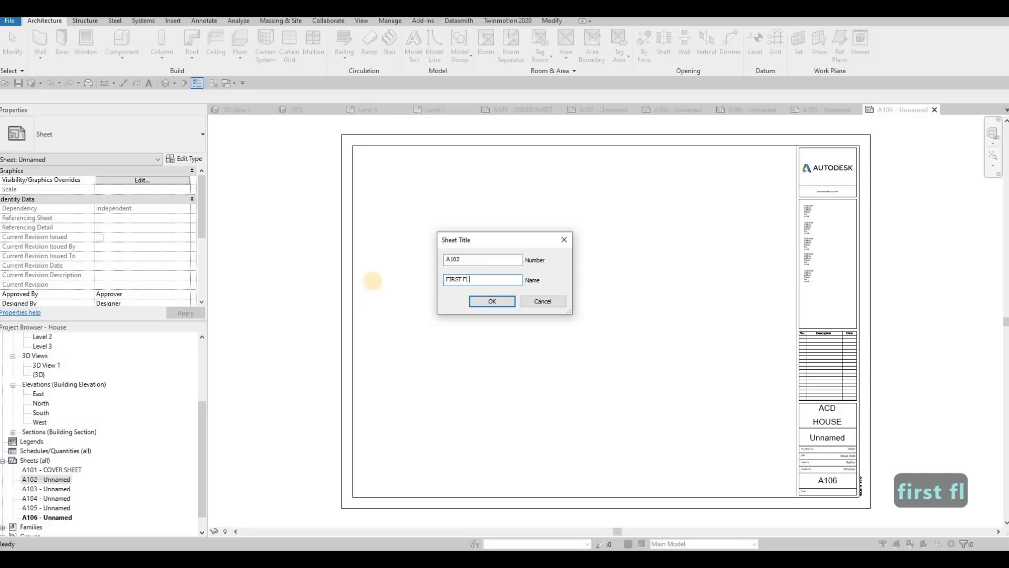
pyautogui.click(485, 303)
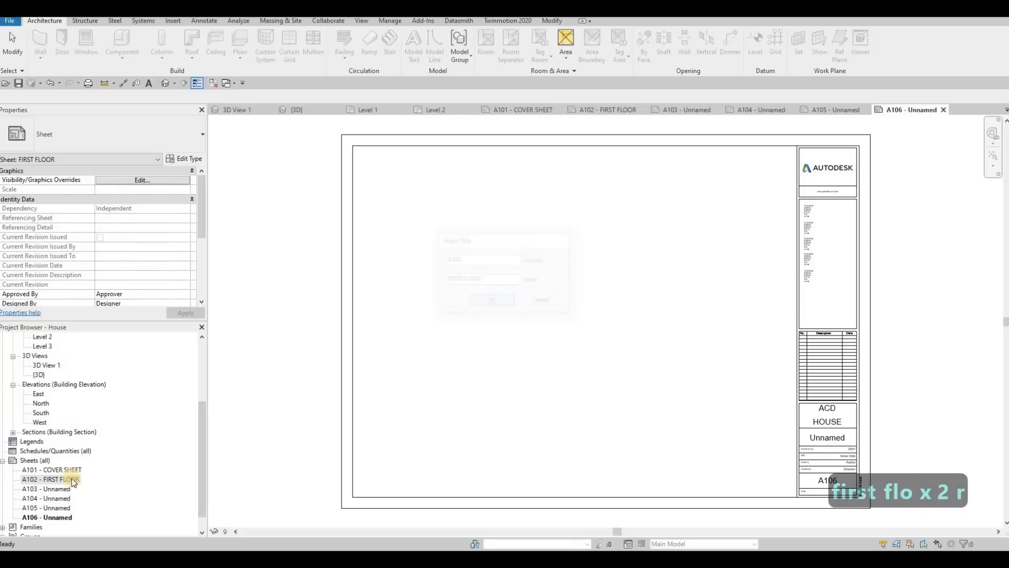
# - Open sheet A103 and change the sheet name in its title block to SECOND FLOOR
pyautogui.doubleClick(57, 491)
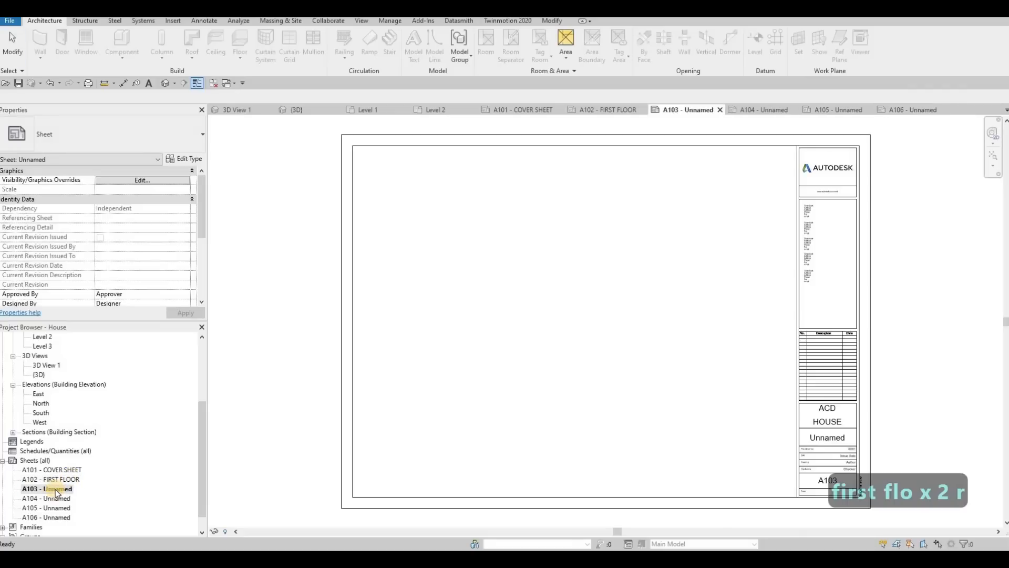
pyautogui.click(824, 441)
pyautogui.click(825, 441)
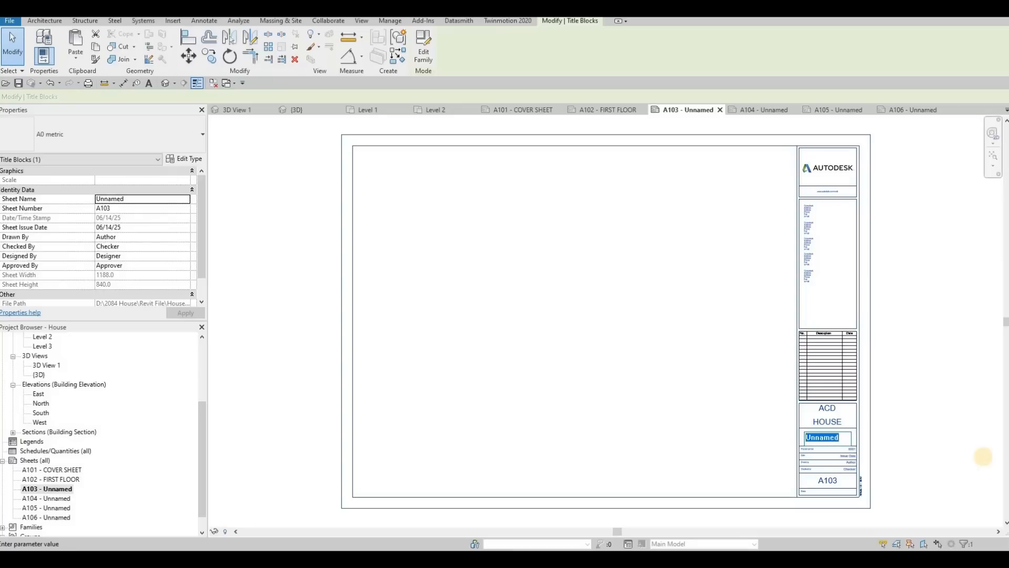
pyautogui.write('second f')
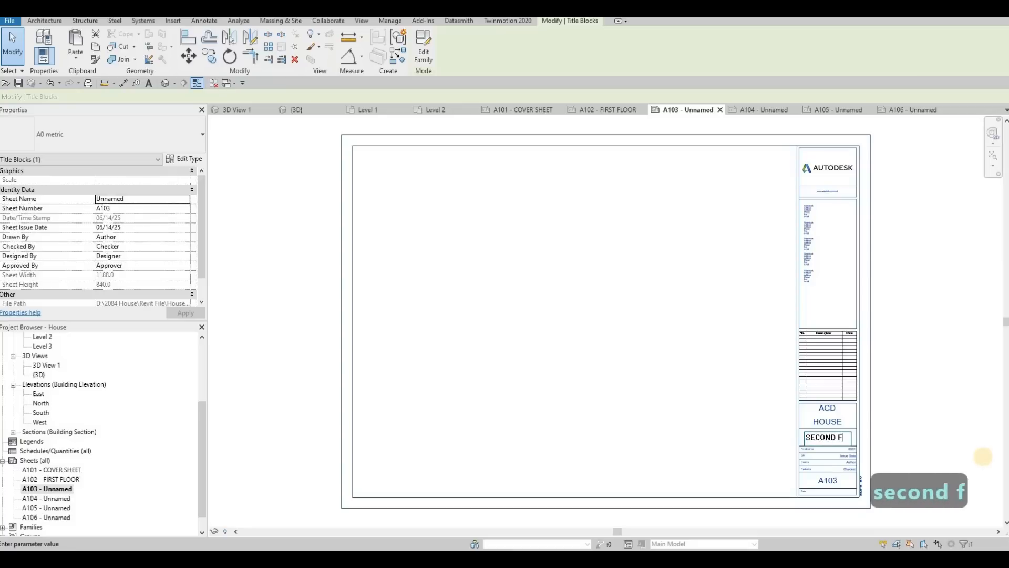
pyautogui.write('loor')
pyautogui.click(927, 325)
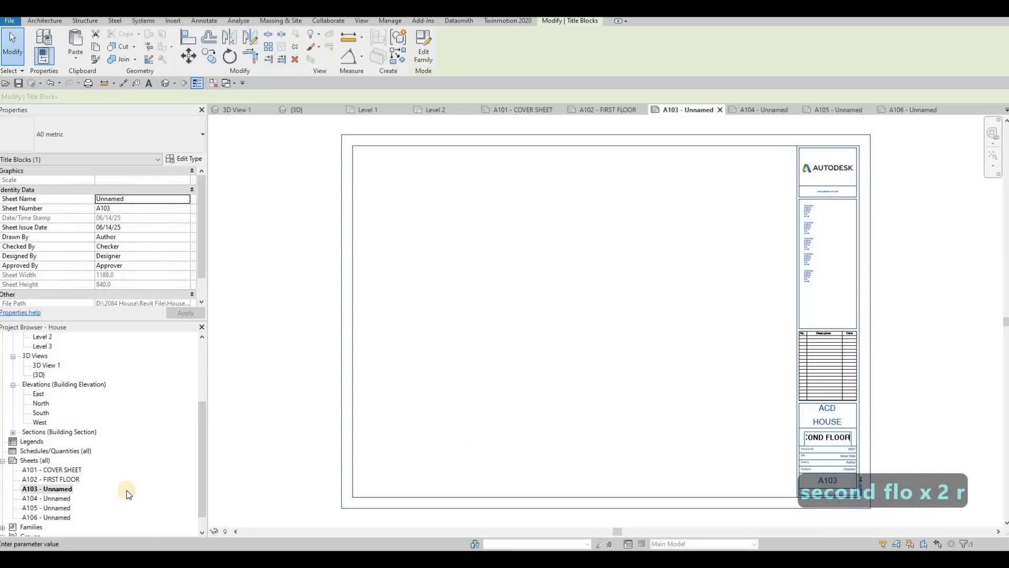
# - Rename sheet A104 as SECTIONS, keeping its sheet number
pyautogui.click(59, 499)
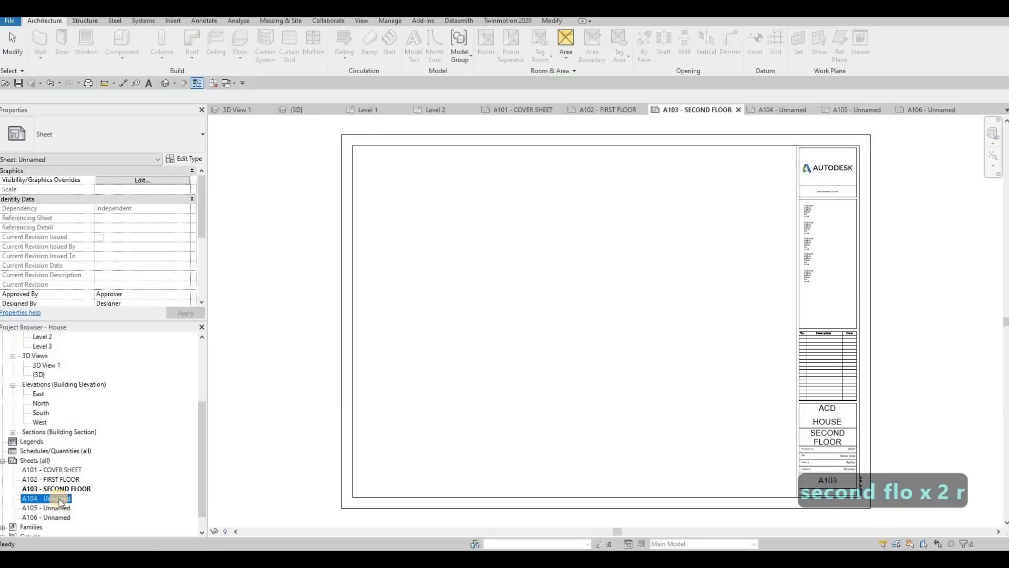
pyautogui.press('F2')
pyautogui.press('Tab')
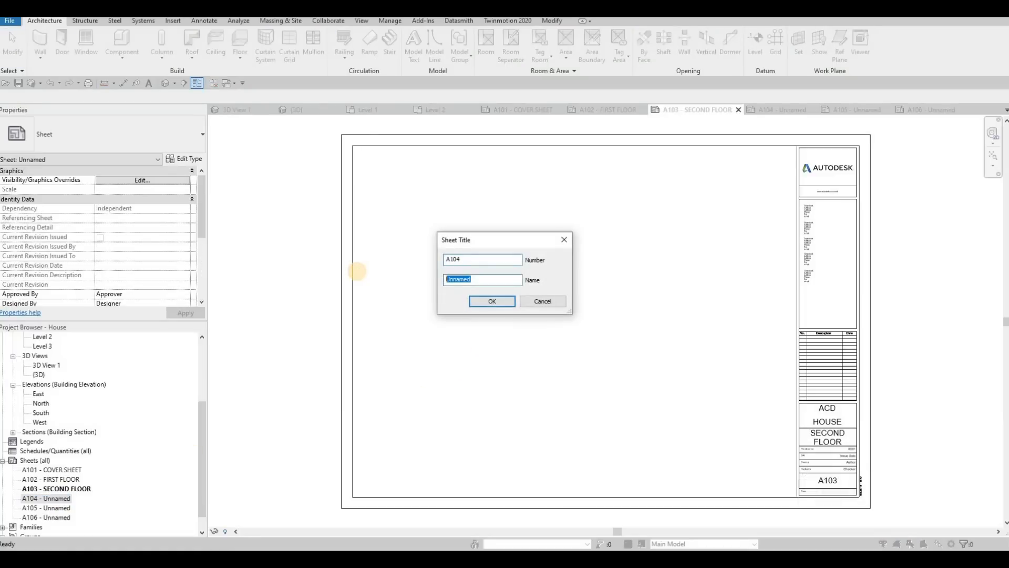
pyautogui.write('SECTIONS')
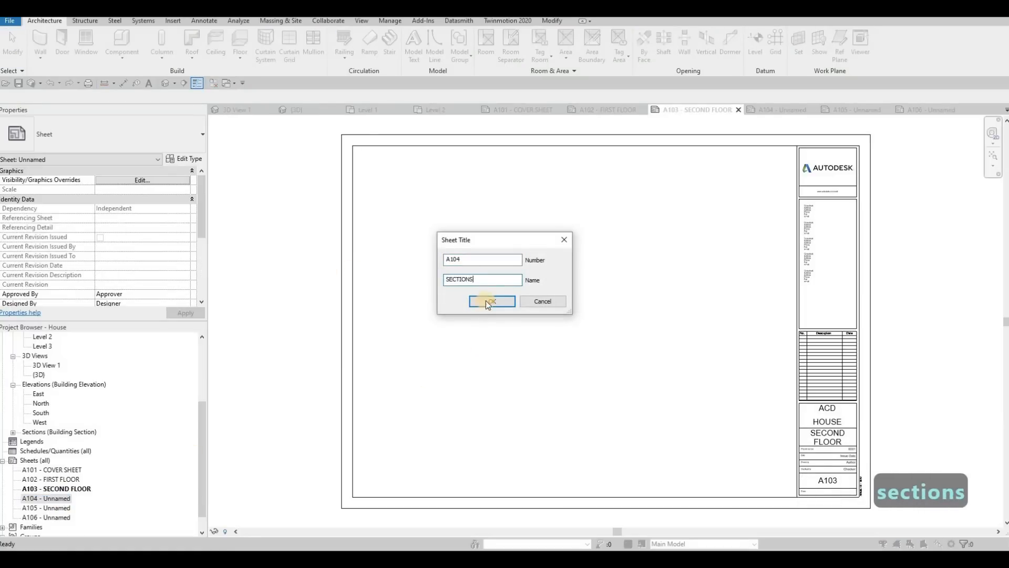
pyautogui.press('Return')
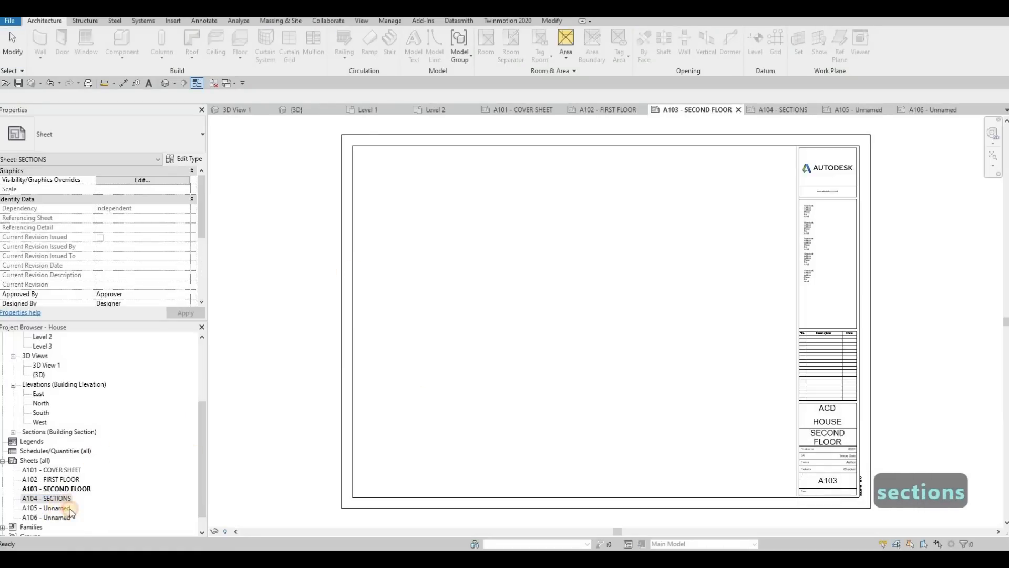
# - Rename sheet A105 as ELEVATIONS and copy that name for reuse
pyautogui.press('F2')
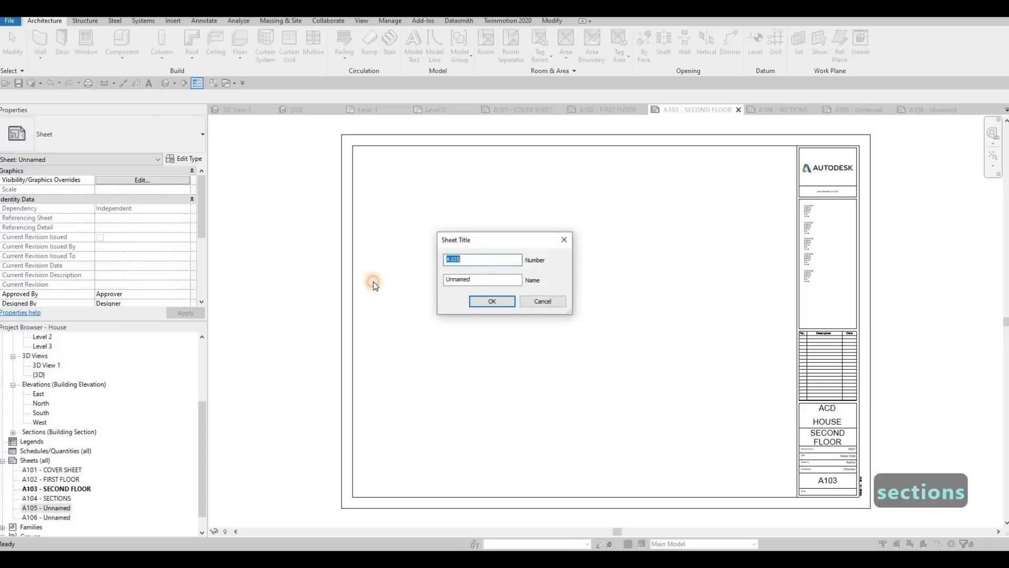
pyautogui.press('Tab')
pyautogui.write('ELEVATIONS')
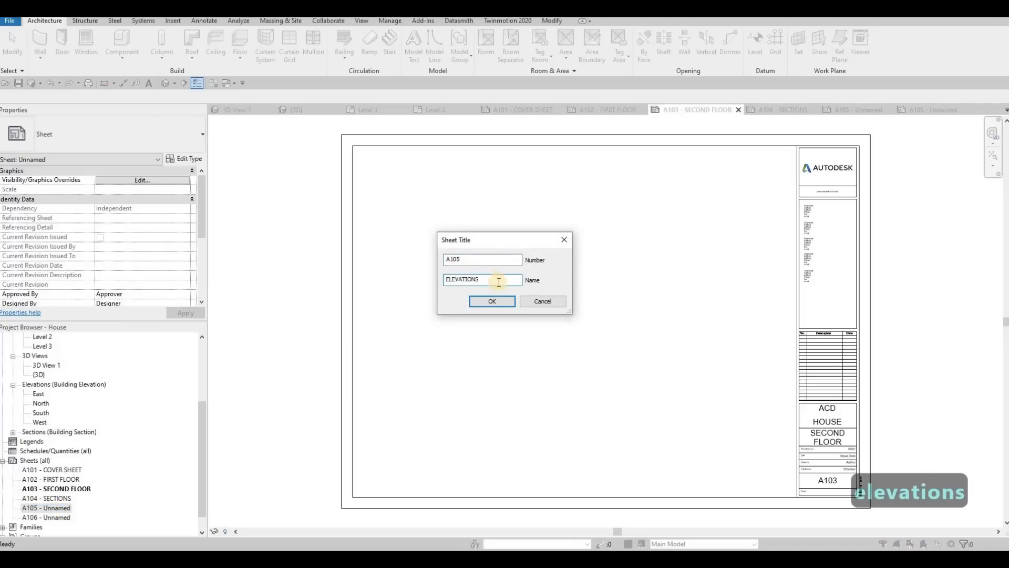
pyautogui.moveTo(498, 281); pyautogui.dragTo(396, 270)
pyautogui.click(499, 301)
pyautogui.hotkey('ctrl', 'c')
pyautogui.press('Return')
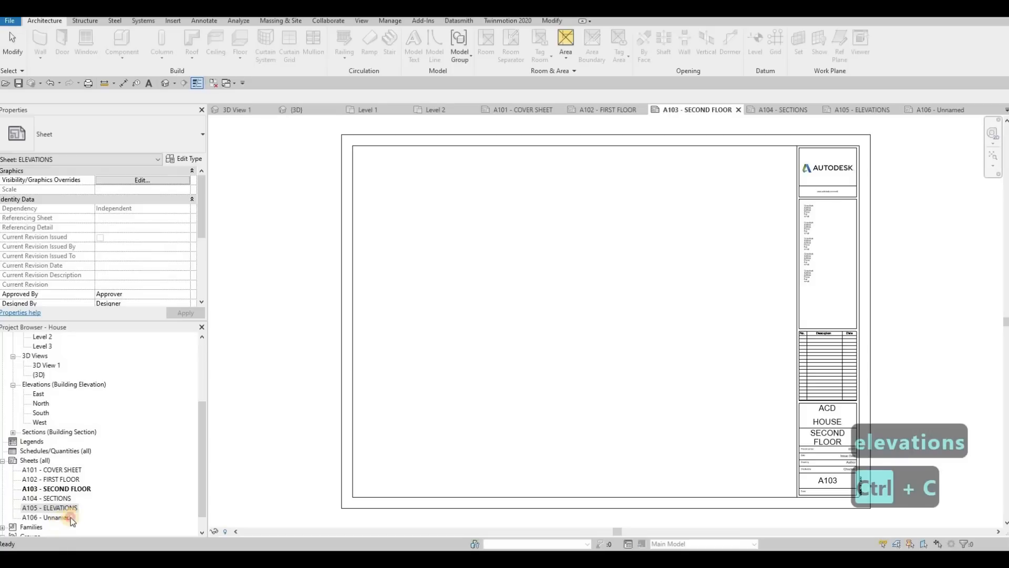
# - Rename sheet A106 with the copied name ELEVATIONS
pyautogui.click(58, 518)
pyautogui.press('F2')
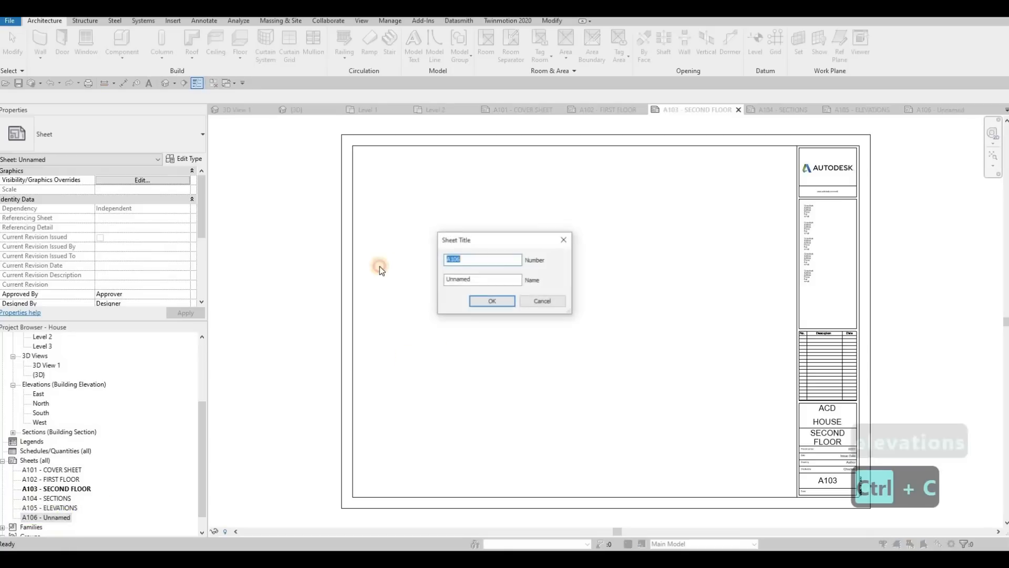
pyautogui.press('Tab')
pyautogui.hotkey('ctrl', 'v')
pyautogui.press('Return')
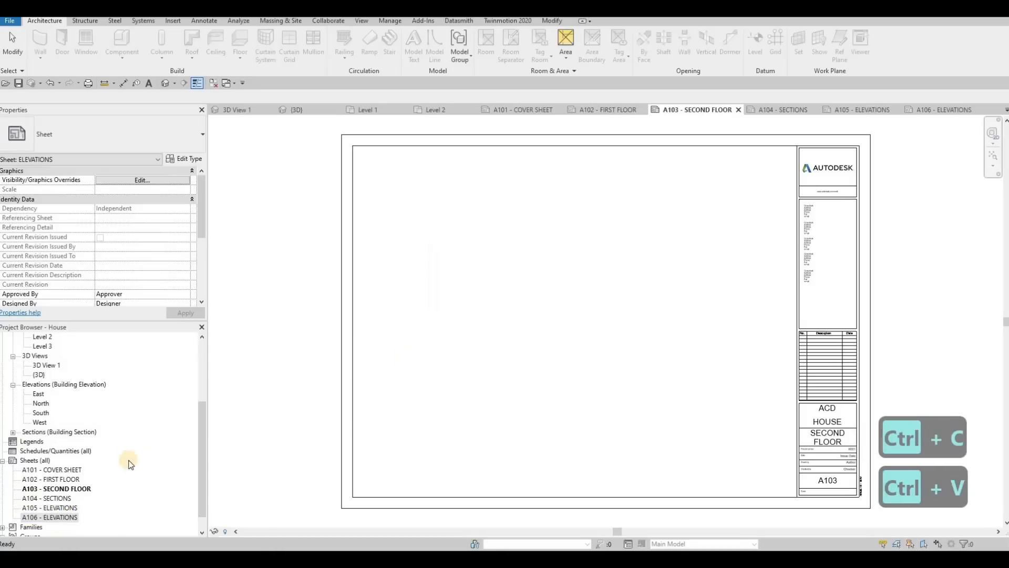
# - Open the A101 cover sheet, then open 3D View 1 to examine the existing front perspective of the house
pyautogui.doubleClick(73, 473)
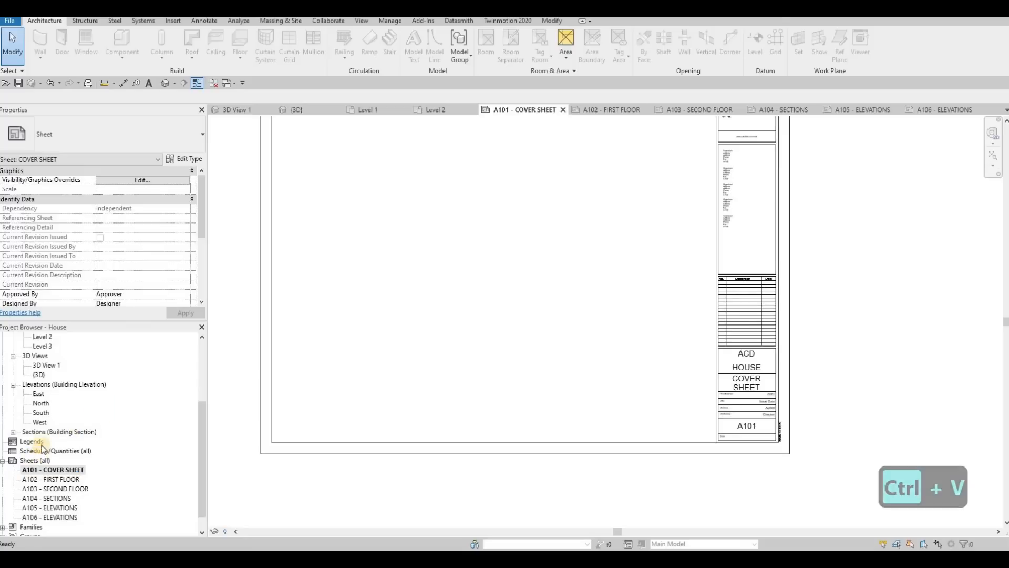
pyautogui.scroll(2, 44, 420)
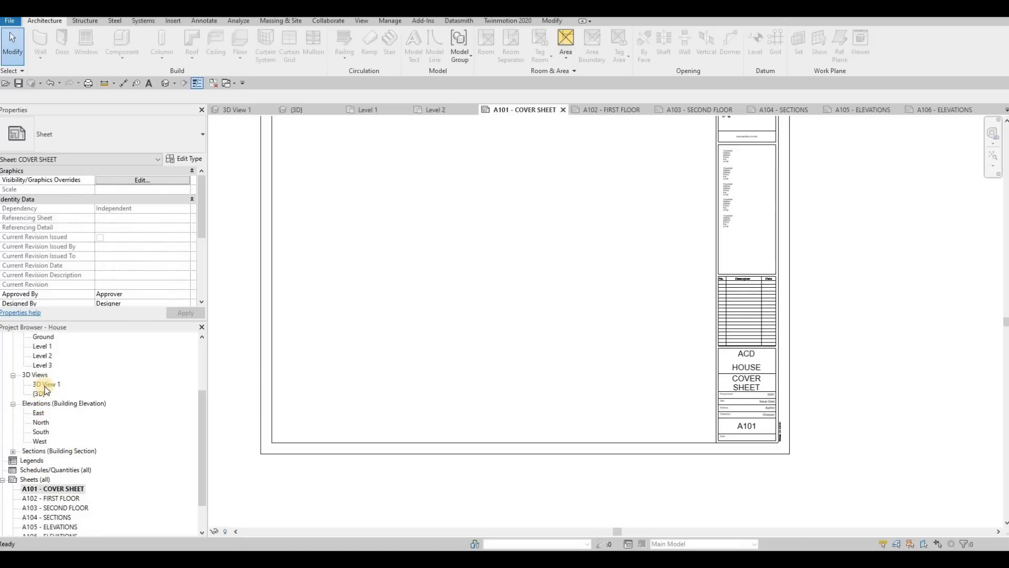
pyautogui.doubleClick(45, 384)
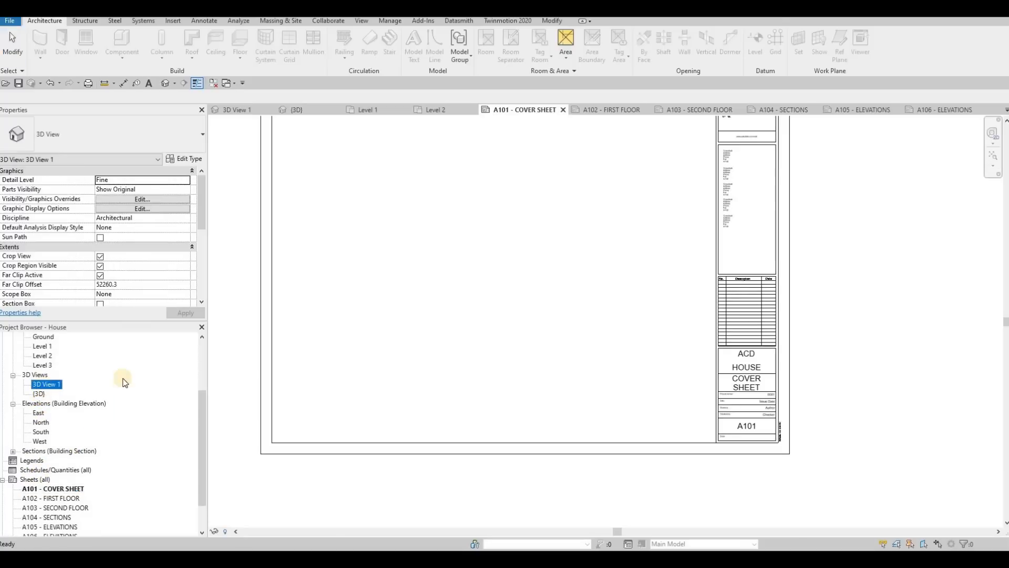
# - Open the Ground floor plan from the project's floor plan views
pyautogui.doubleClick(38, 339)
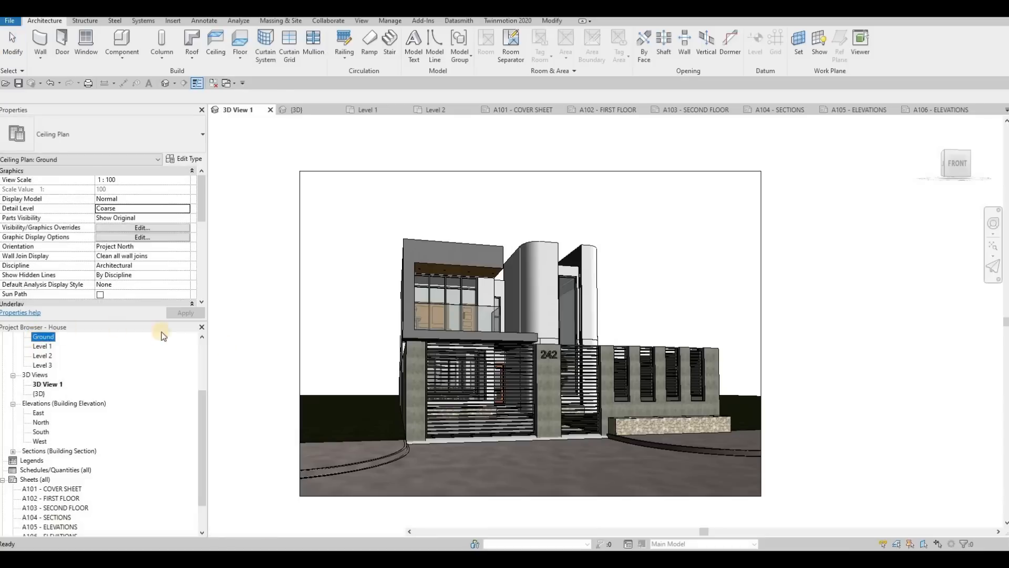
pyautogui.scroll(2, 41, 372)
pyautogui.click(13, 365)
pyautogui.scroll(2, 37, 359)
pyautogui.doubleClick(41, 355)
# - Create a perspective camera view from the street in front of the house, aimed diagonally at the plot's far side near grids B and C
pyautogui.click(175, 84)
pyautogui.click(179, 105)
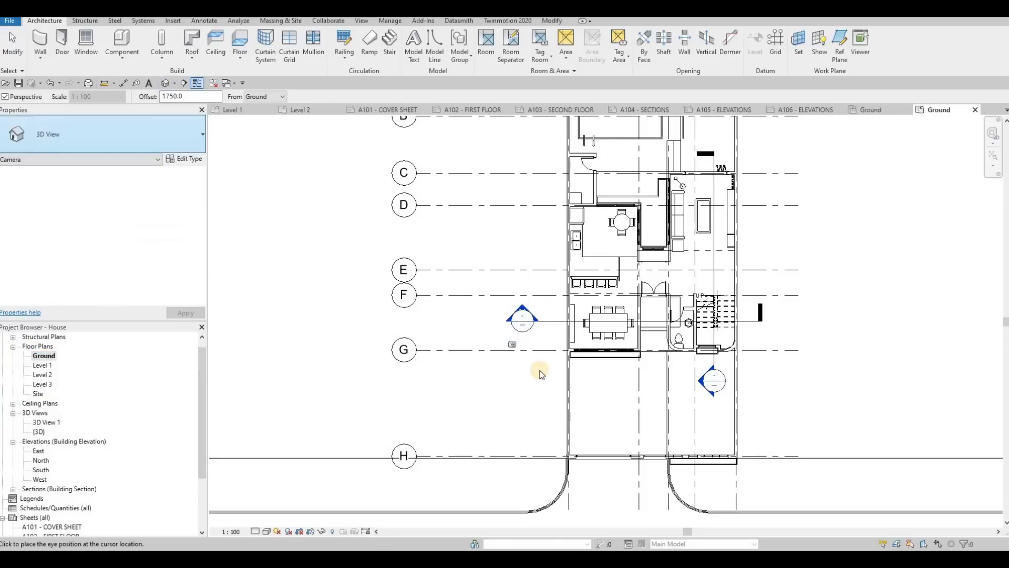
pyautogui.scroll(-4, 541, 373)
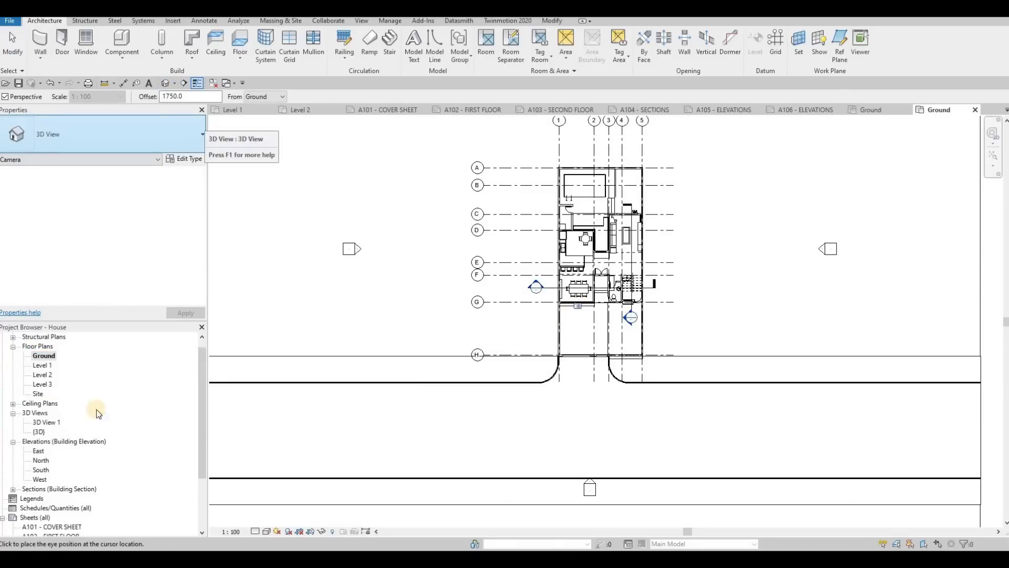
pyautogui.click(693, 417)
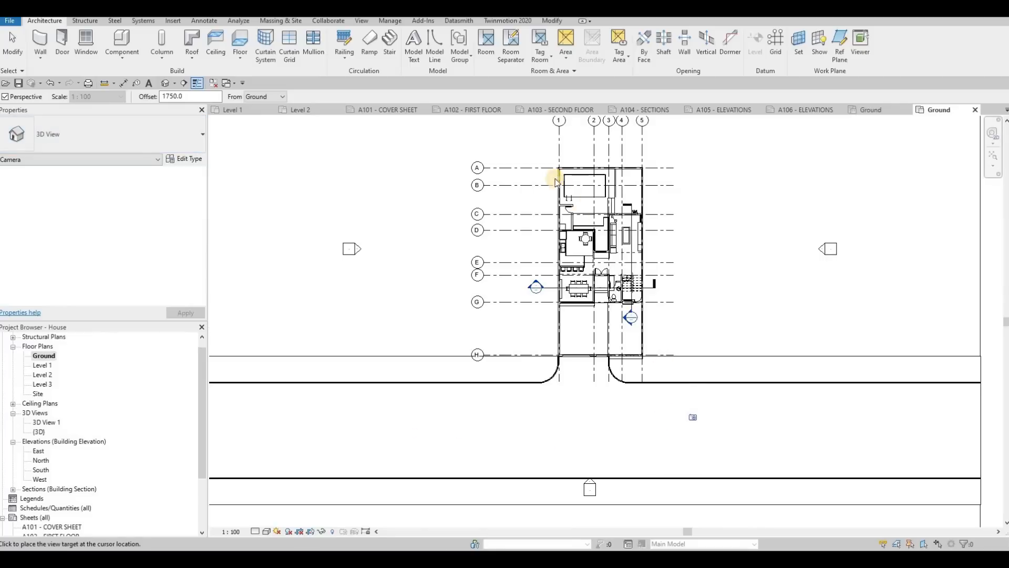
pyautogui.click(552, 207)
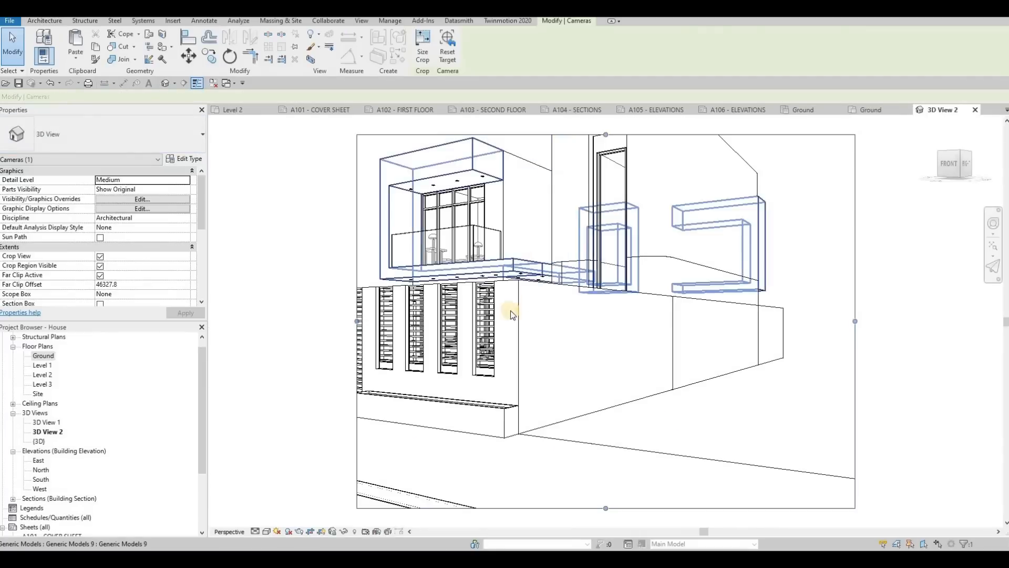
# - Extend the new perspective's crop region sideways and upward to frame the whole house, and trim its lower edge slightly
pyautogui.scroll(-2, 449, 292)
pyautogui.moveTo(453, 289); pyautogui.dragTo(354, 282)
pyautogui.moveTo(511, 208); pyautogui.dragTo(519, 150)
pyautogui.moveTo(669, 260); pyautogui.dragTo(683, 260)
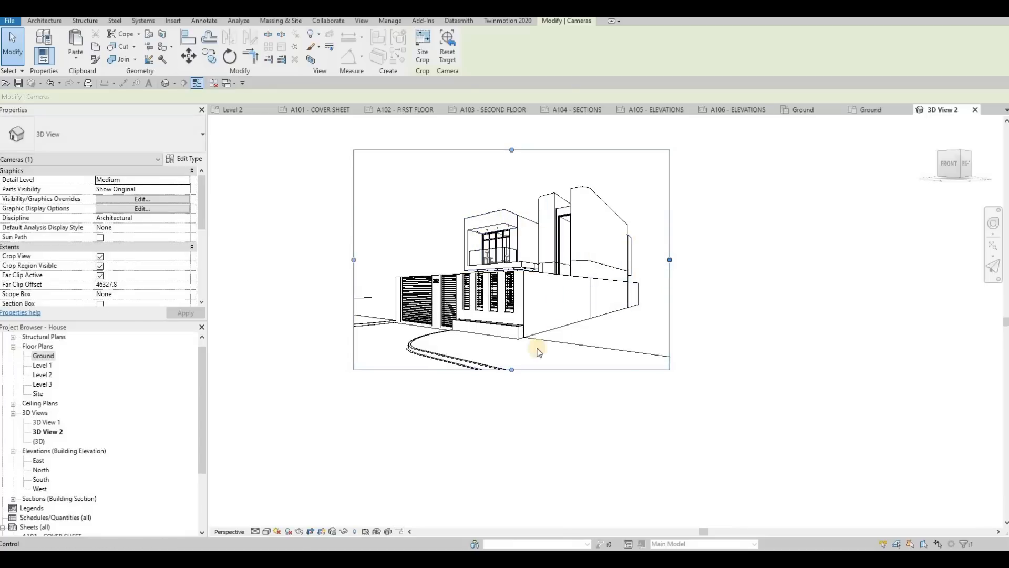
pyautogui.moveTo(523, 373); pyautogui.dragTo(523, 362)
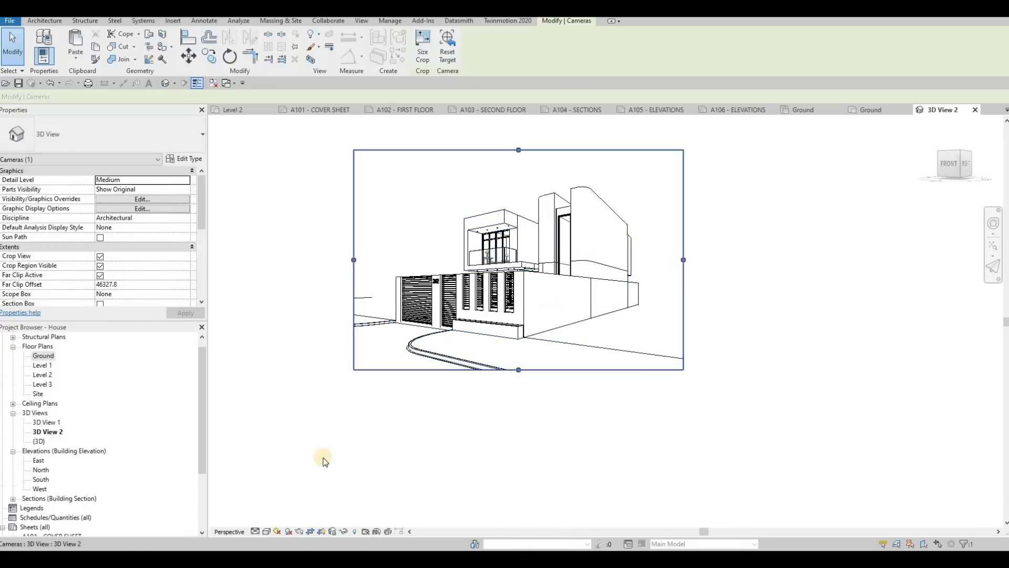
# - Set the new perspective view to Fine detail level and the Realistic visual style
pyautogui.click(255, 531)
pyautogui.click(272, 520)
pyautogui.click(267, 531)
pyautogui.click(295, 509)
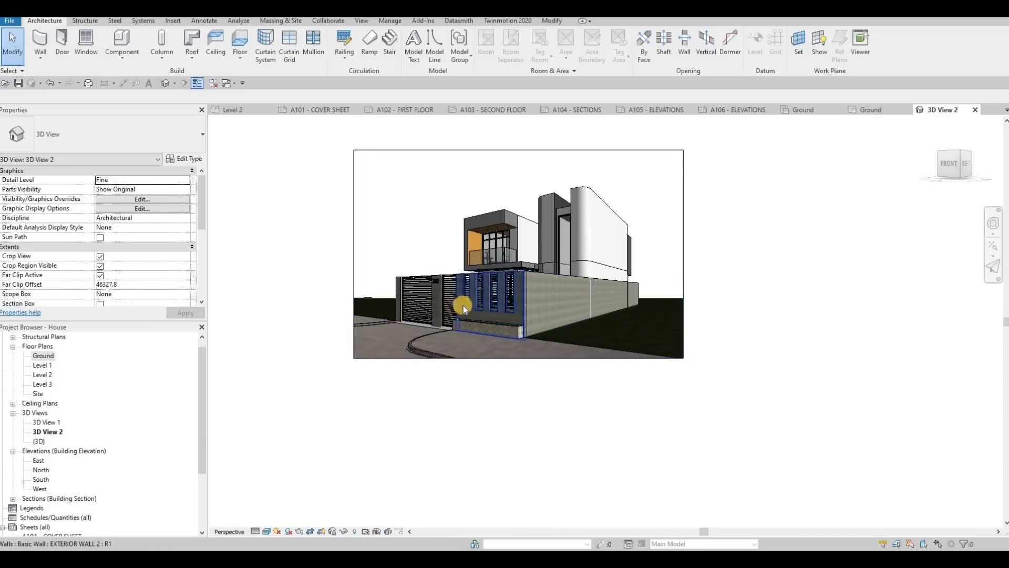
# - Render 3D View 1 at Draft quality and Screen resolution with Exterior: Sun only lighting and the Sky: Few Clouds background
pyautogui.doubleClick(46, 422)
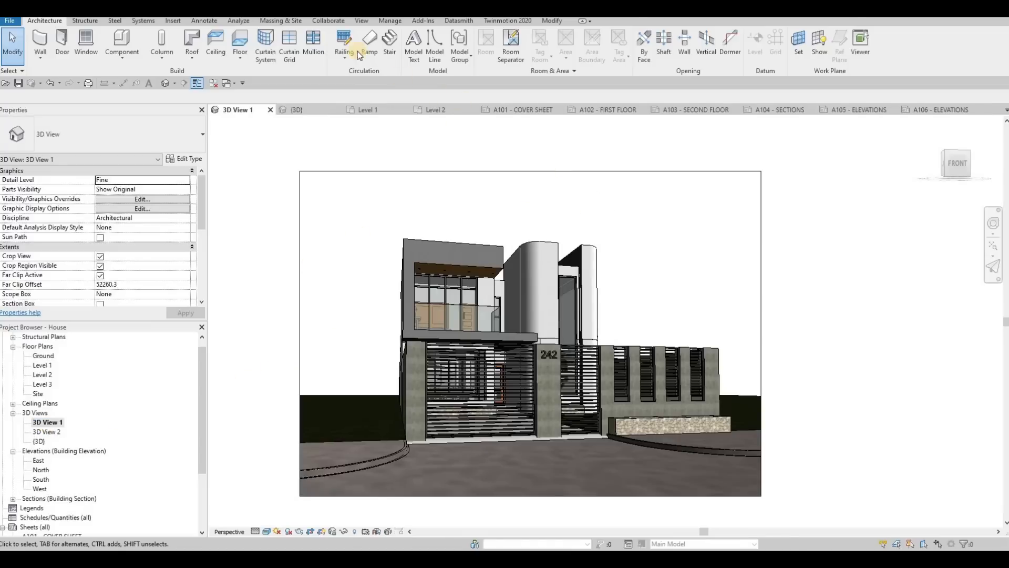
pyautogui.click(362, 21)
pyautogui.click(252, 52)
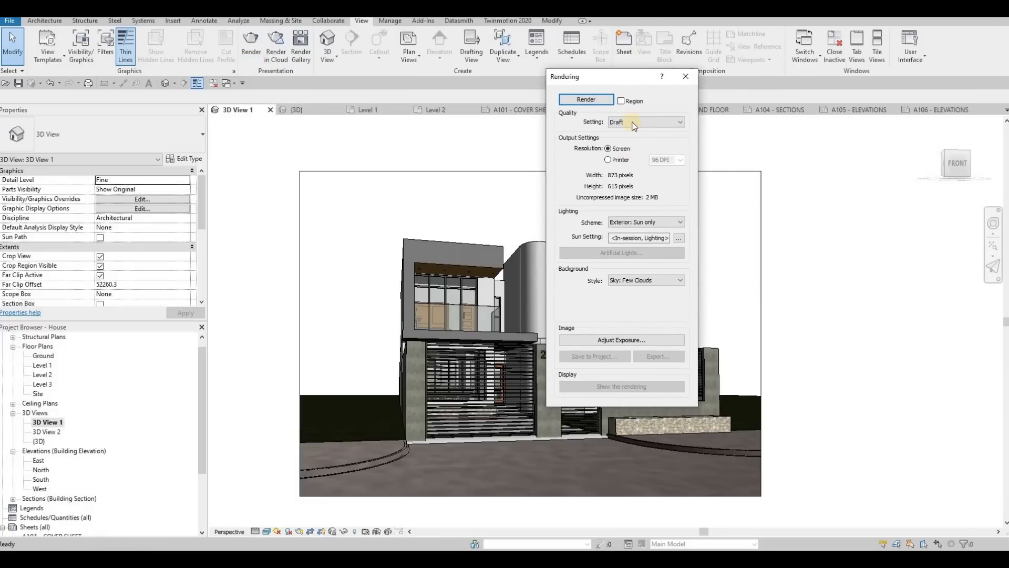
pyautogui.click(626, 123)
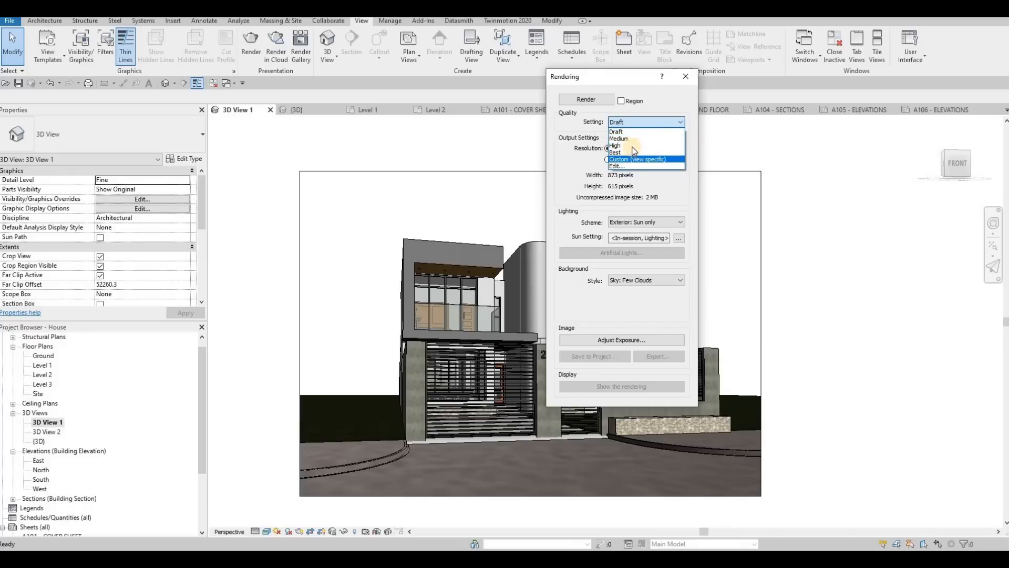
pyautogui.click(606, 121)
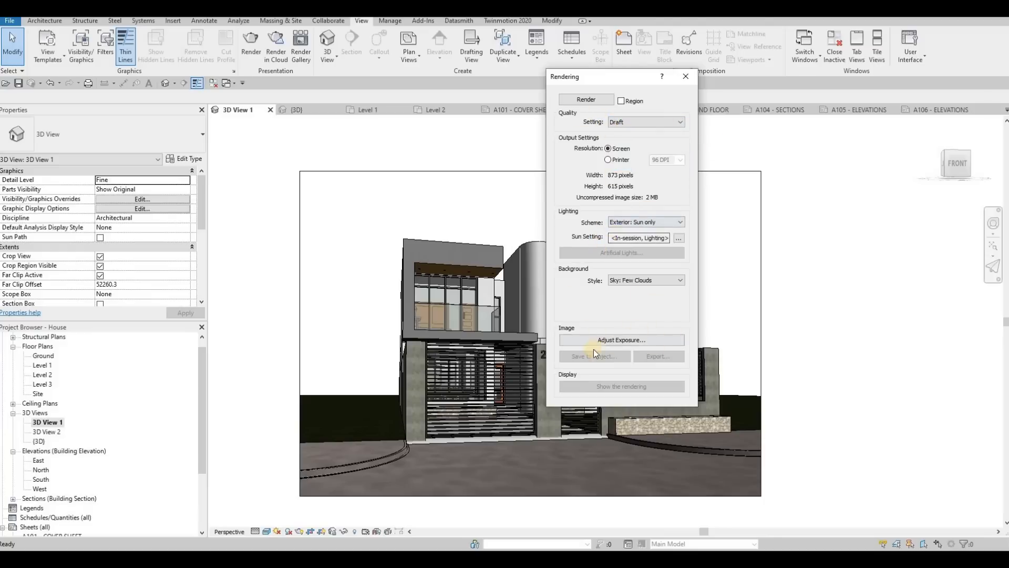
pyautogui.click(587, 100)
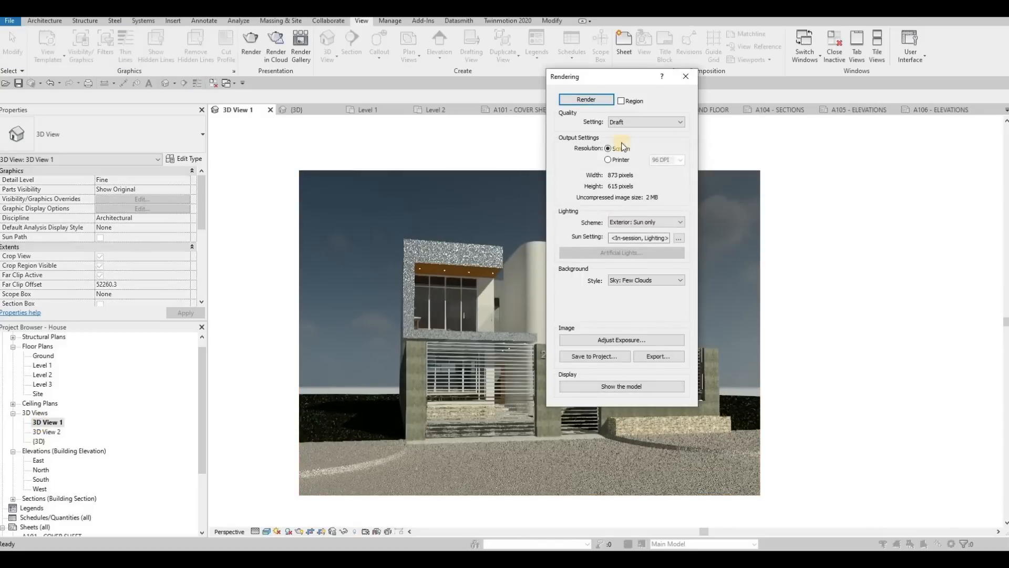
# - Adjust the rendering's exposure to 14.39, highlights 0.24, shadows 0.41, saturation 0.90 and white point 6175.3
pyautogui.moveTo(618, 78); pyautogui.dragTo(761, 89)
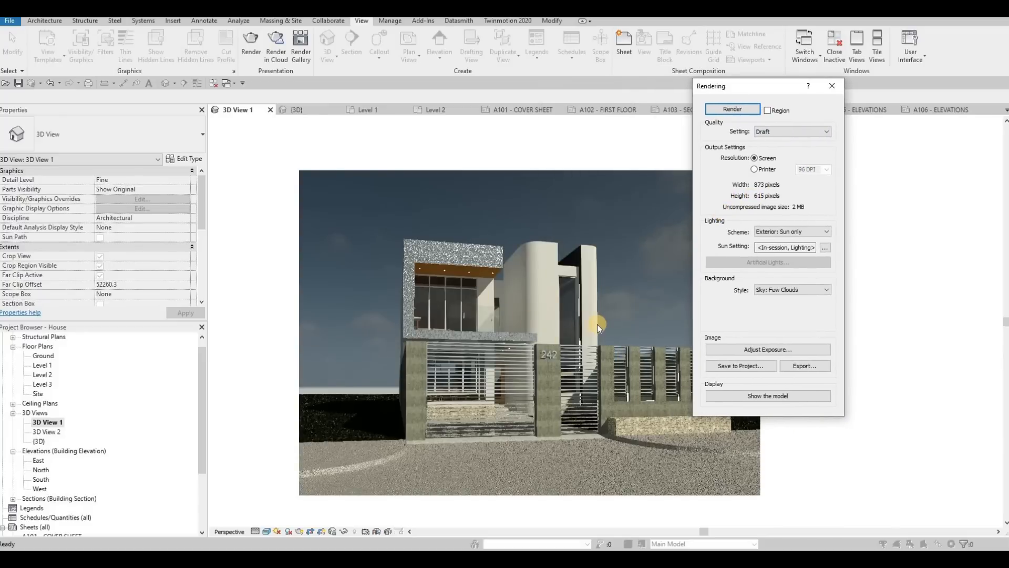
pyautogui.click(767, 349)
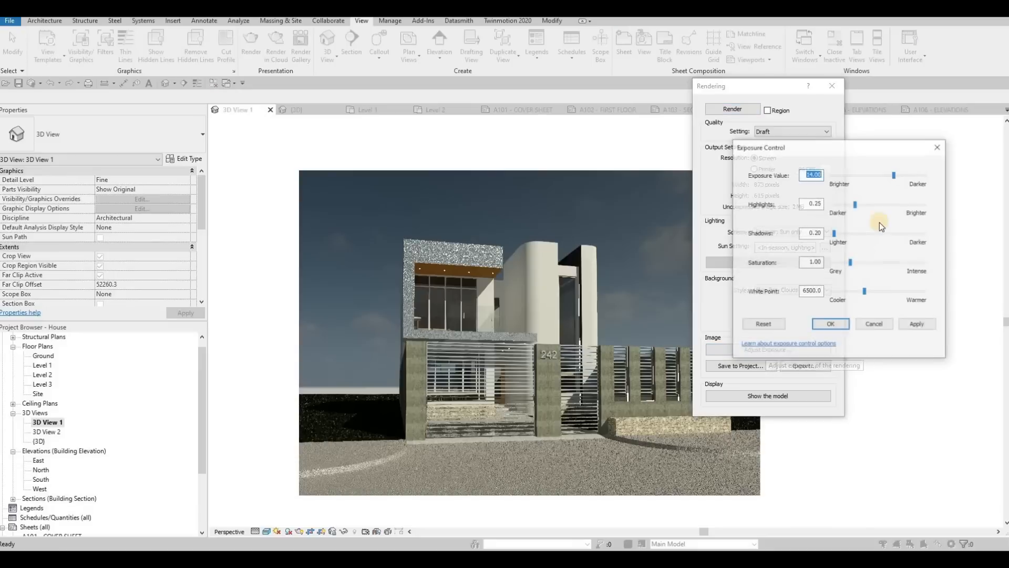
pyautogui.click(895, 175)
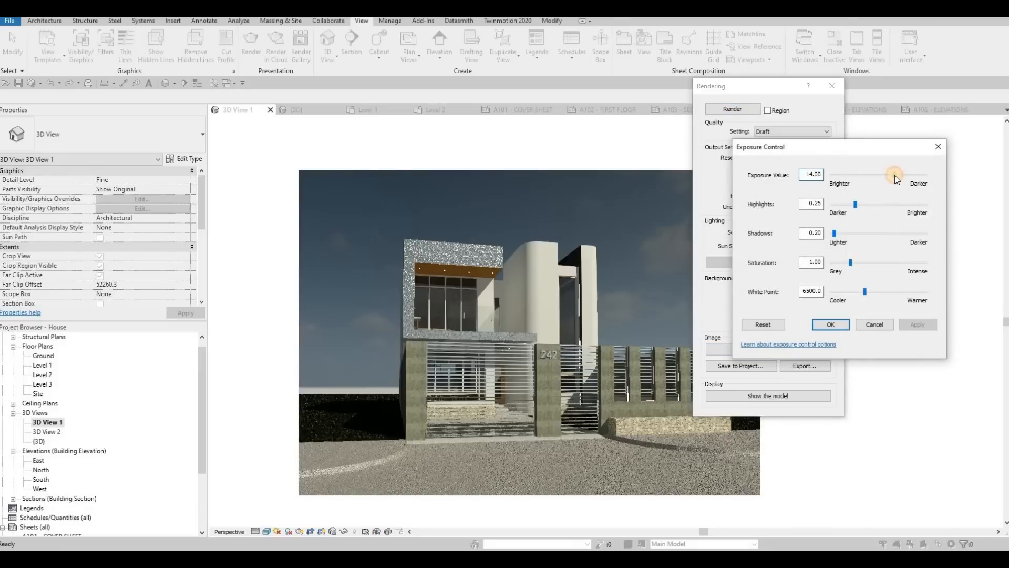
pyautogui.moveTo(894, 175); pyautogui.dragTo(896, 175)
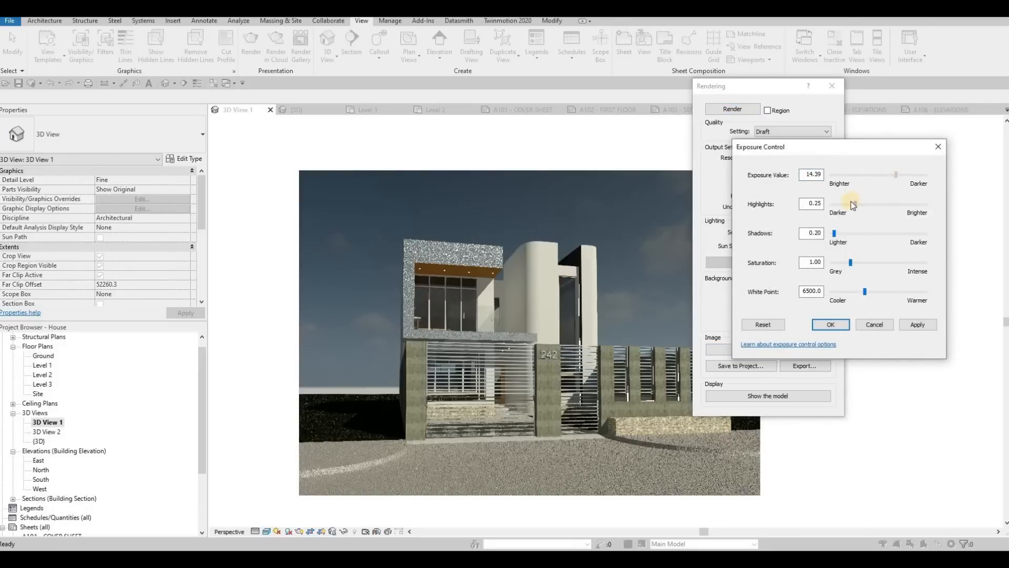
pyautogui.click(836, 235)
pyautogui.moveTo(837, 237)
pyautogui.mouseDown()
pyautogui.moveTo(853, 237)
pyautogui.moveTo(838, 235)
pyautogui.mouseUp()
pyautogui.click(851, 264)
pyautogui.click(908, 330)
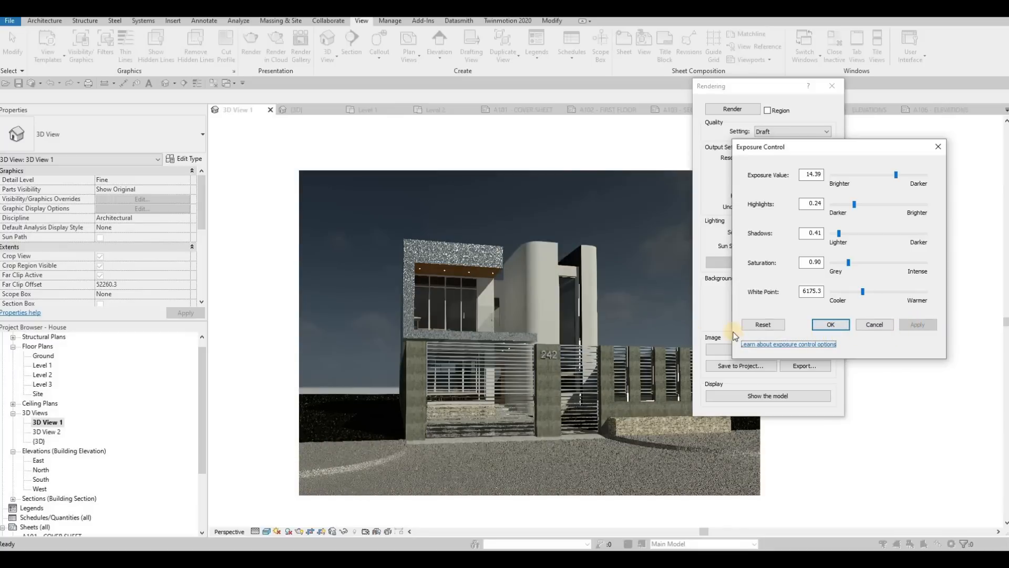
pyautogui.click(835, 332)
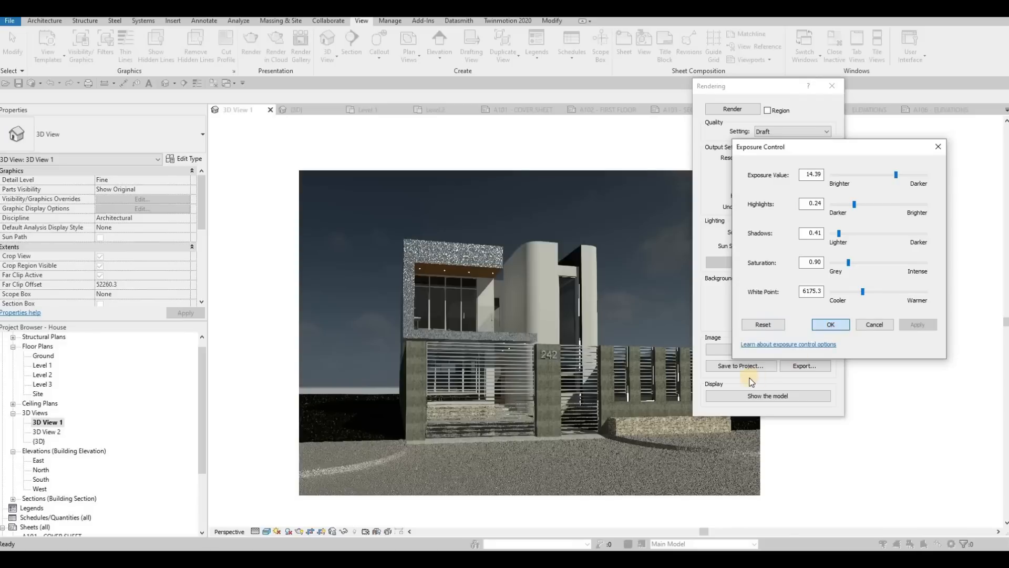
pyautogui.click(806, 365)
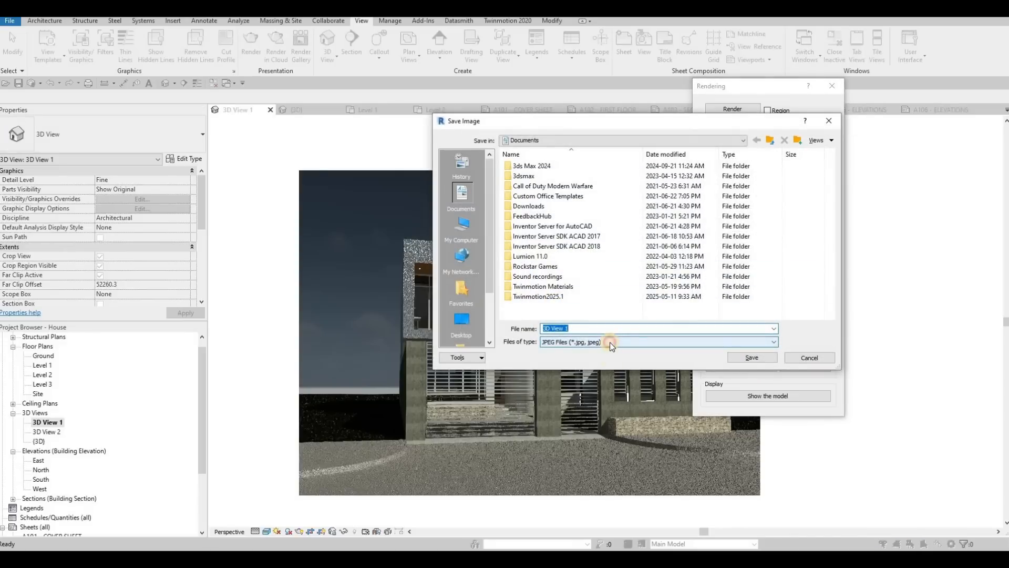
pyautogui.click(609, 342)
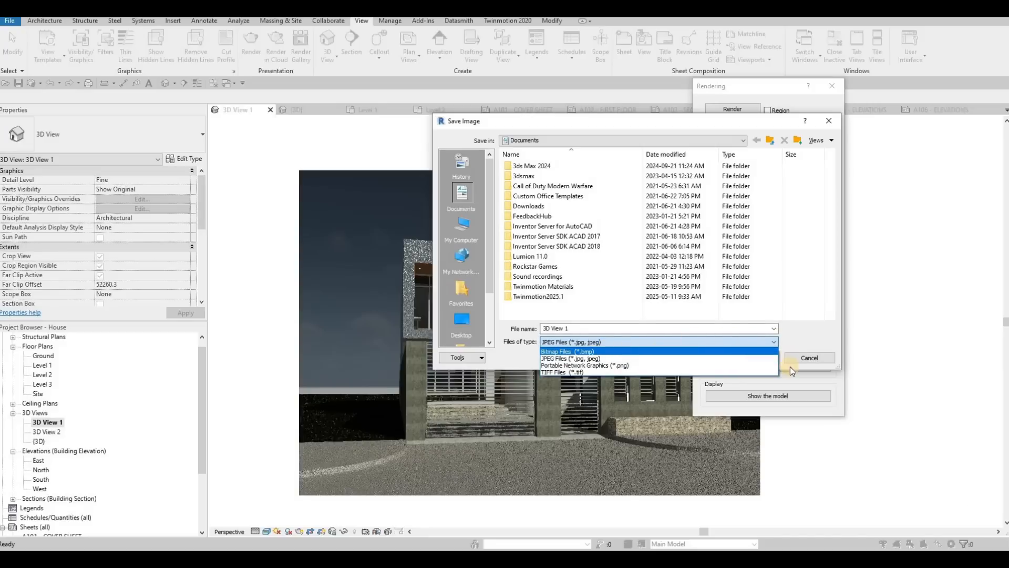
pyautogui.press('Escape')
pyautogui.press('Escape')
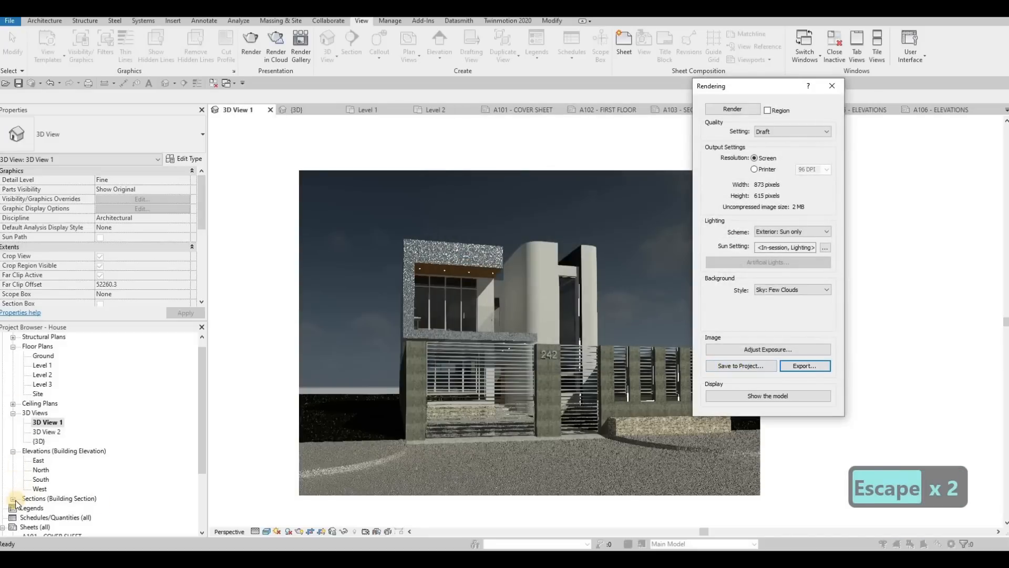
# - Save the rendering to the project as RENDER 1 and expand the Renderings group to list it
pyautogui.click(749, 366)
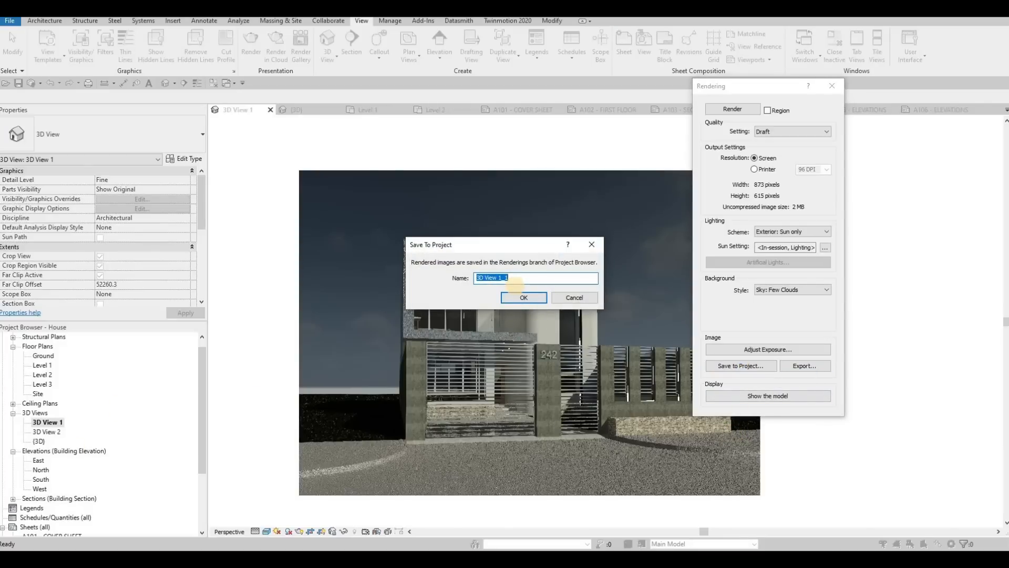
pyautogui.write('RENDER 1')
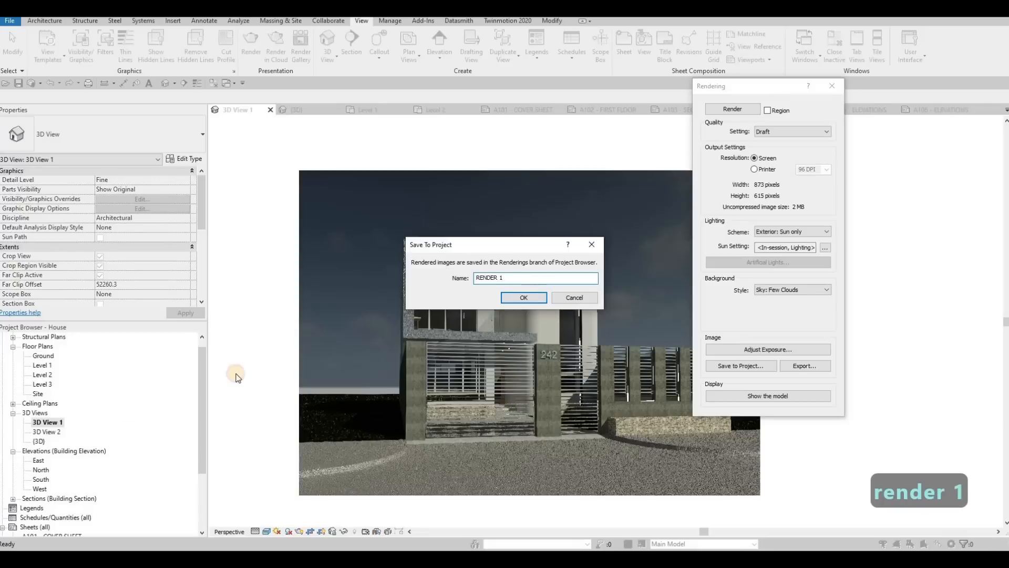
pyautogui.press('Return')
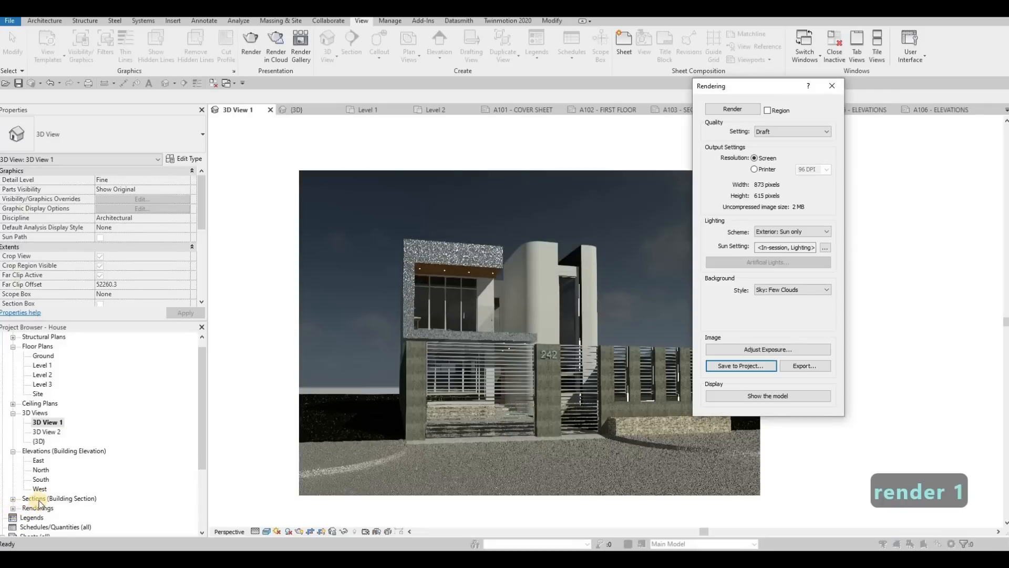
pyautogui.click(12, 508)
pyautogui.scroll(-1, 58, 498)
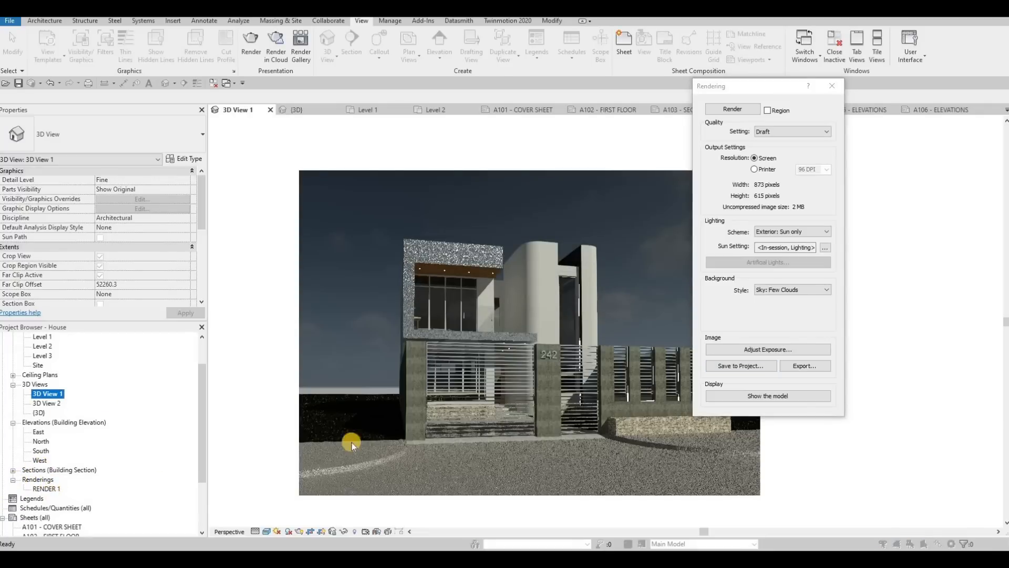
# - Place RENDER 1 in the upper-left area of the A101 cover sheet and set its viewport type to No Title
pyautogui.click(831, 88)
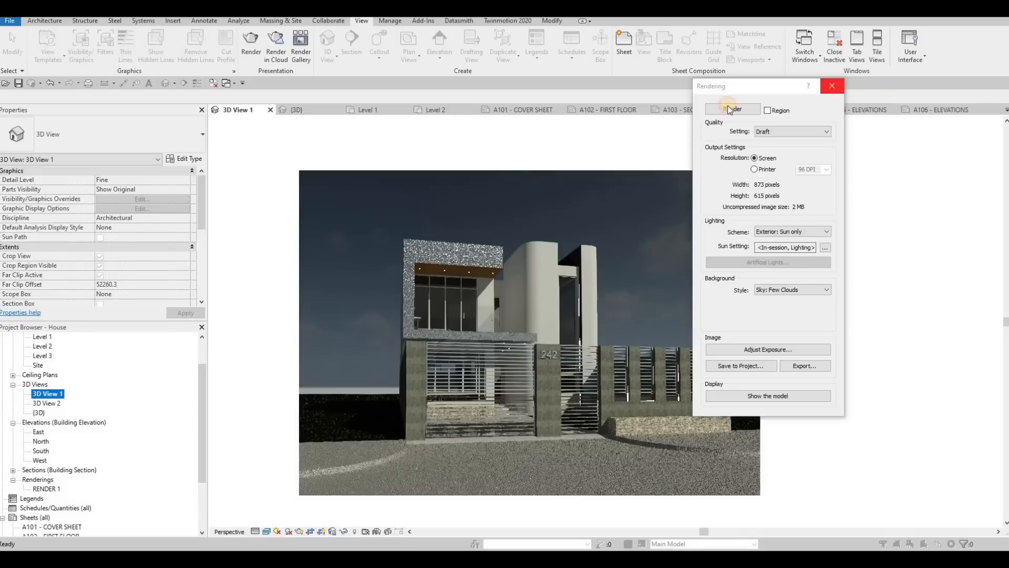
pyautogui.click(523, 111)
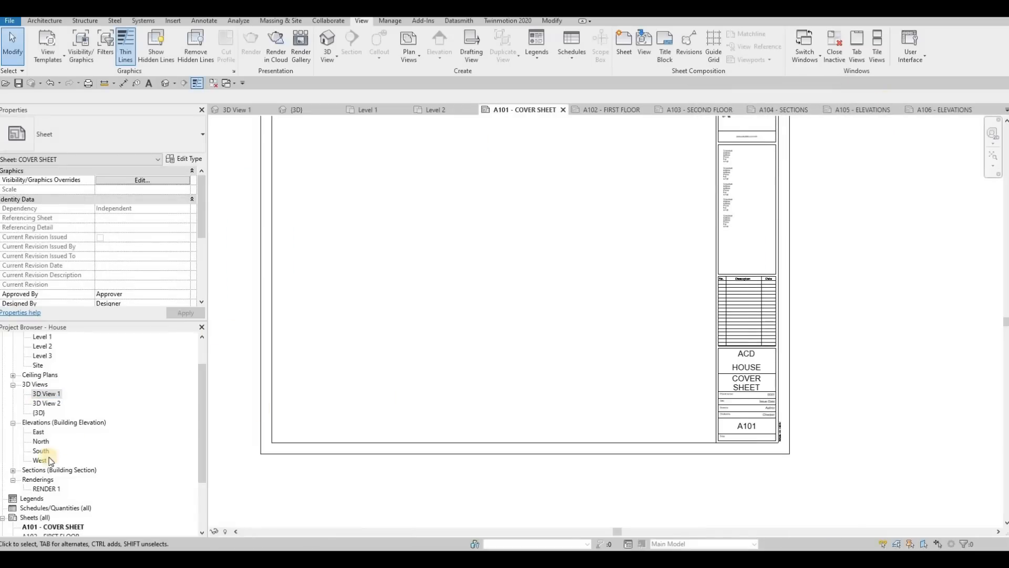
pyautogui.click(47, 489)
pyautogui.moveTo(546, 236); pyautogui.dragTo(496, 244)
pyautogui.click(486, 231)
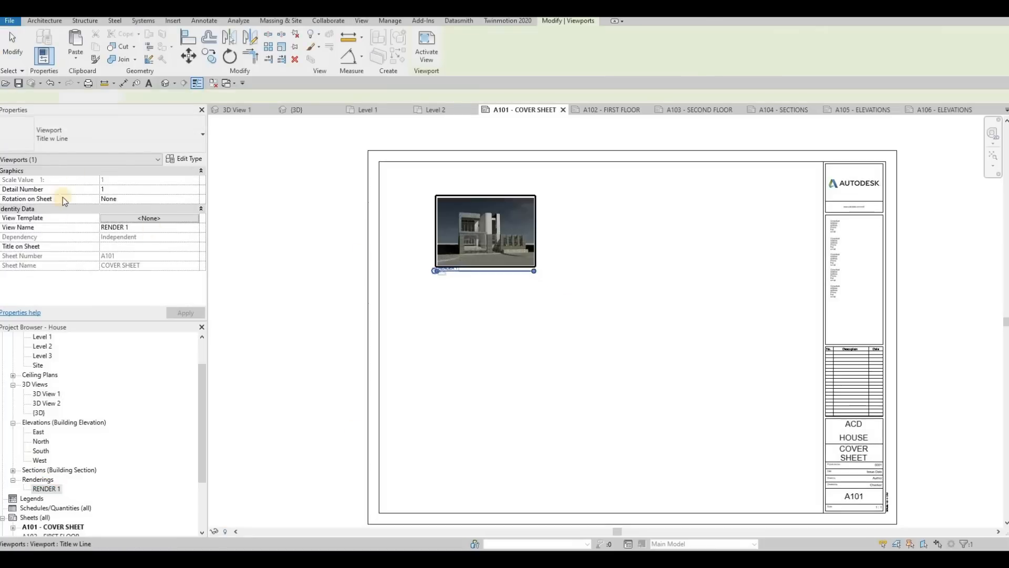
pyautogui.click(81, 133)
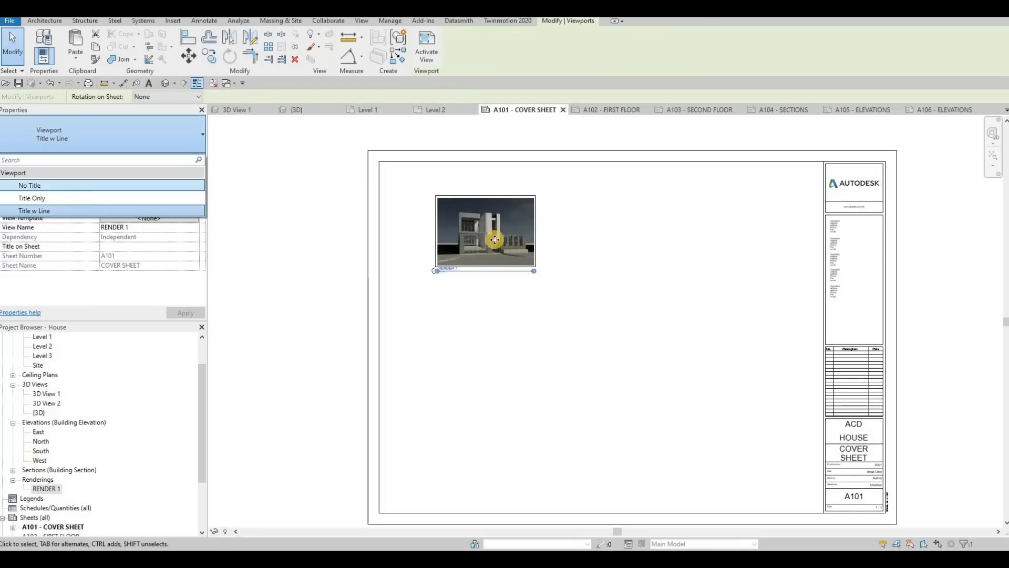
# - Place 3D View 1 on the cover sheet directly below the rendered image
pyautogui.click(46, 396)
pyautogui.moveTo(45, 395); pyautogui.dragTo(473, 378)
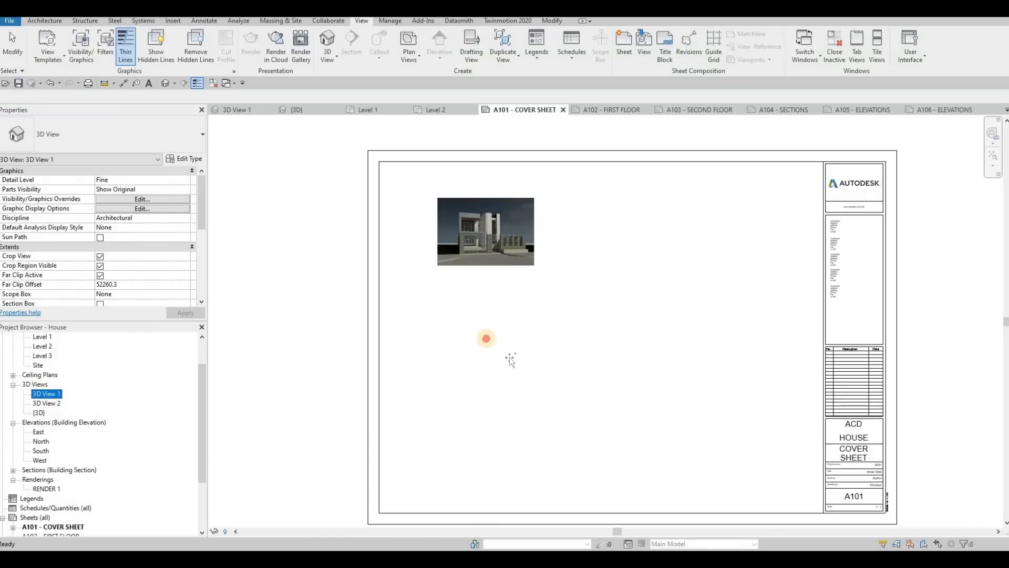
pyautogui.moveTo(487, 338); pyautogui.dragTo(479, 338)
pyautogui.click(479, 338)
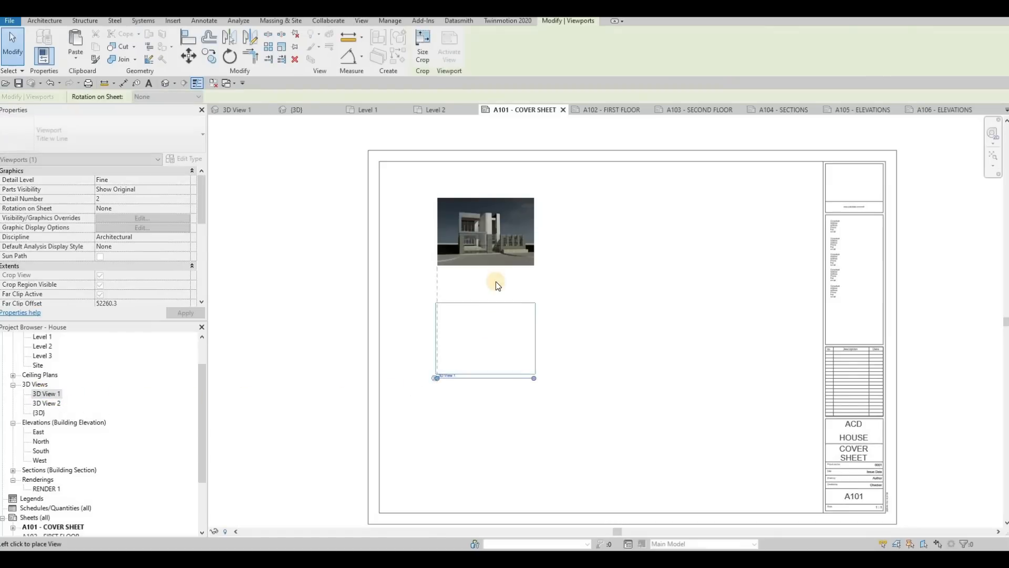
# - Move the RENDER 1 image toward the cover sheet's upper-left corner and enlarge it to about 655 by 461 mm
pyautogui.click(487, 240)
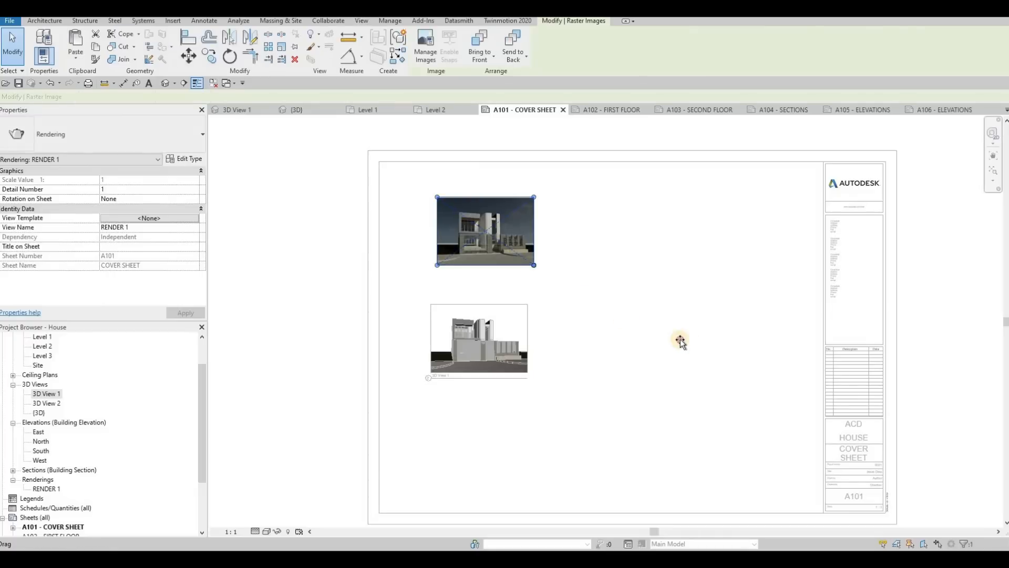
pyautogui.moveTo(628, 309); pyautogui.dragTo(481, 344)
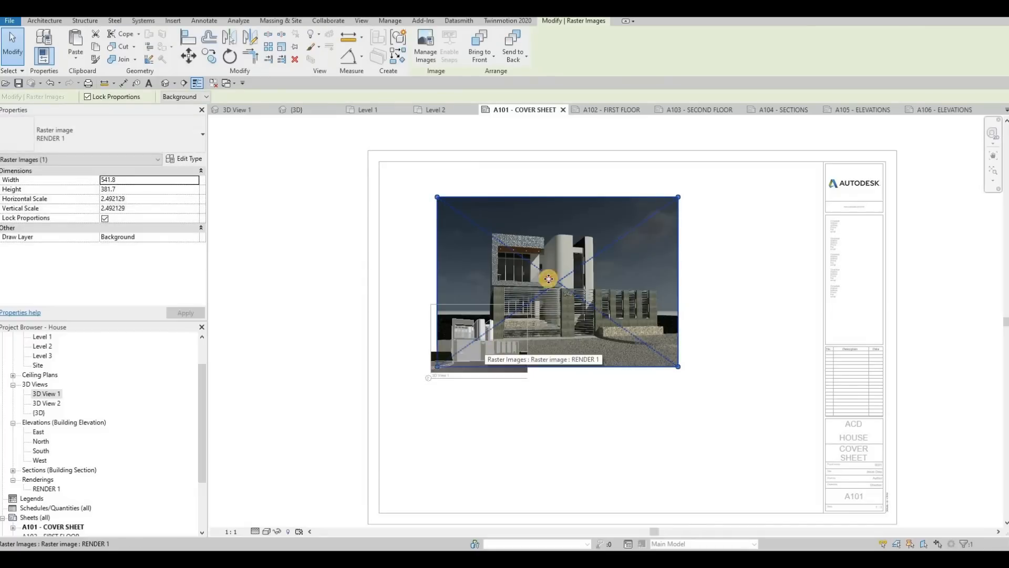
pyautogui.moveTo(519, 262); pyautogui.dragTo(485, 236)
pyautogui.moveTo(644, 342); pyautogui.dragTo(695, 377)
pyautogui.doubleClick(306, 294)
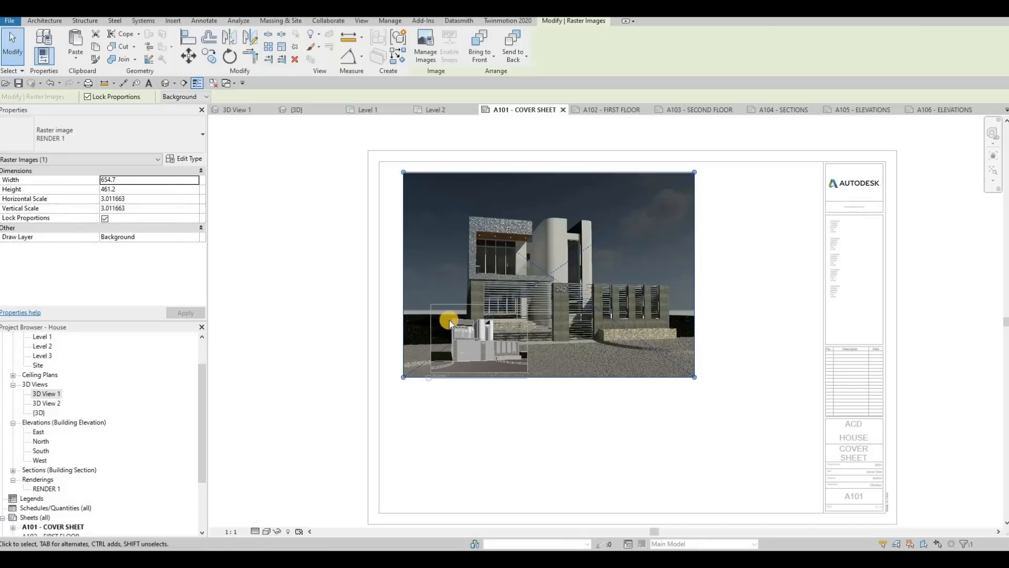
# - Try to widen the crop region of 3D View 1 on the cover sheet
pyautogui.click(452, 447)
pyautogui.doubleClick(491, 453)
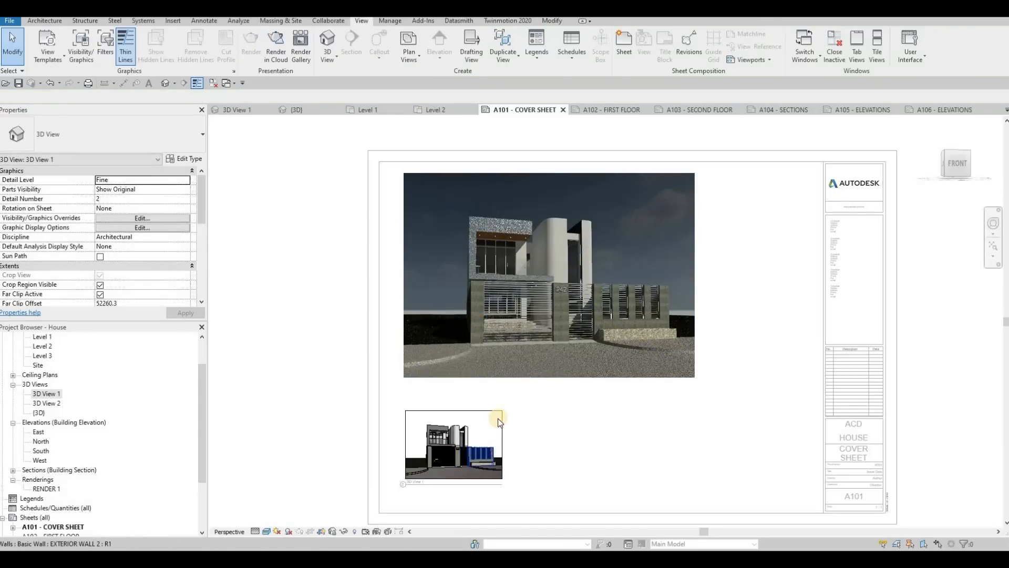
pyautogui.click(504, 443)
pyautogui.moveTo(503, 444); pyautogui.dragTo(599, 445)
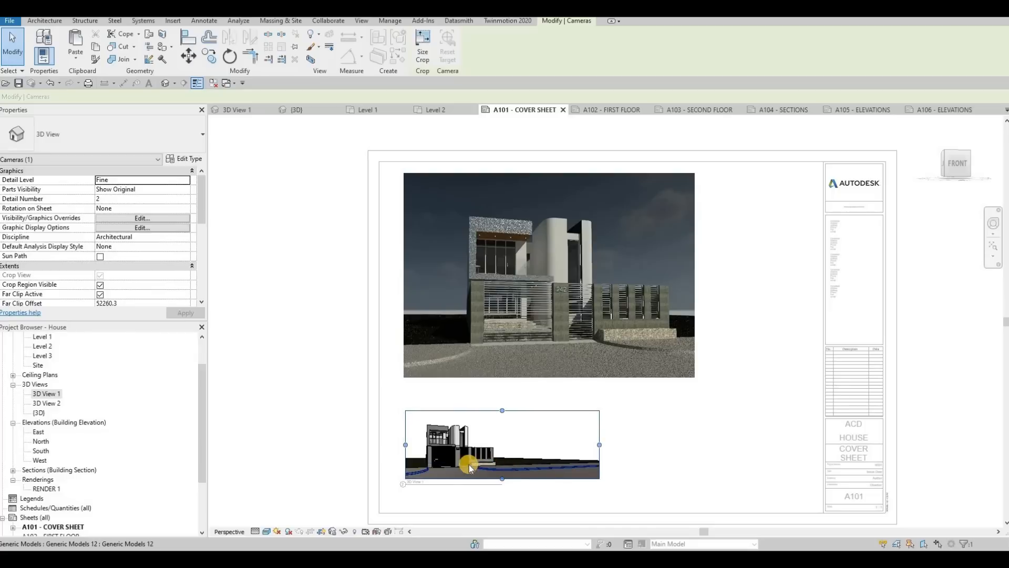
pyautogui.hotkey('ctrl', 'z')
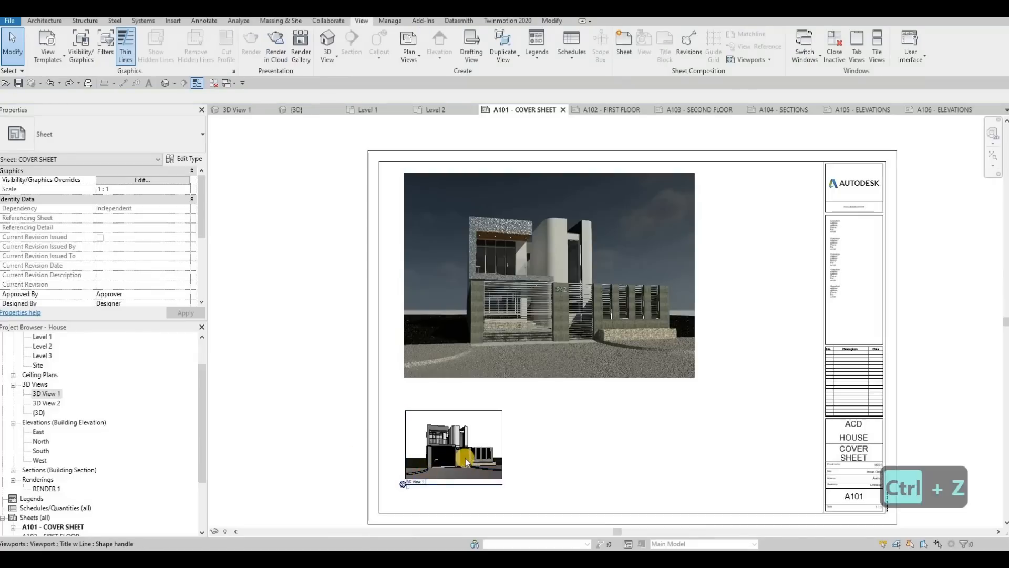
# - Delete the 3D View 1 viewport from the A101 cover sheet
pyautogui.scroll(3, 407, 475)
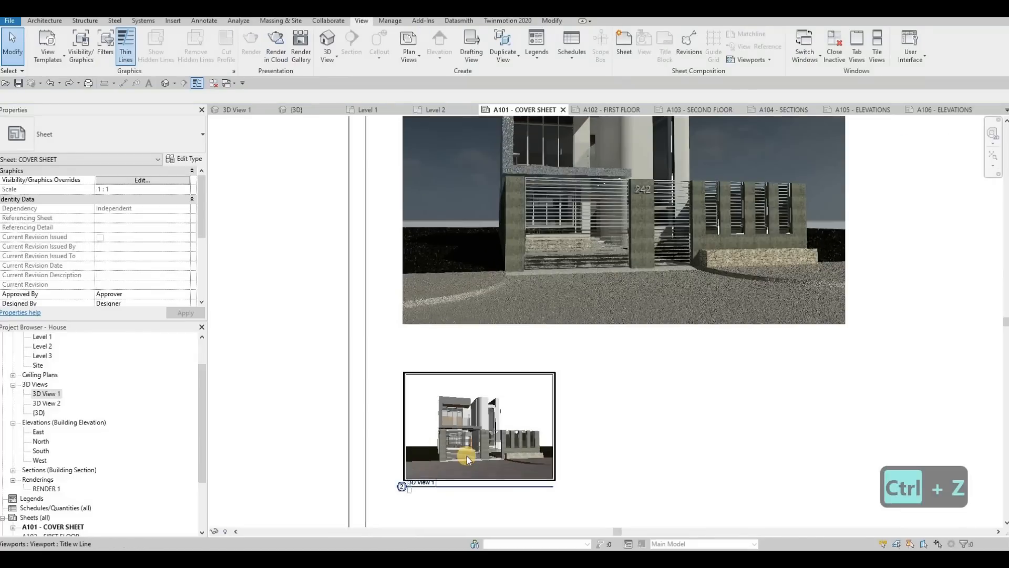
pyautogui.click(503, 440)
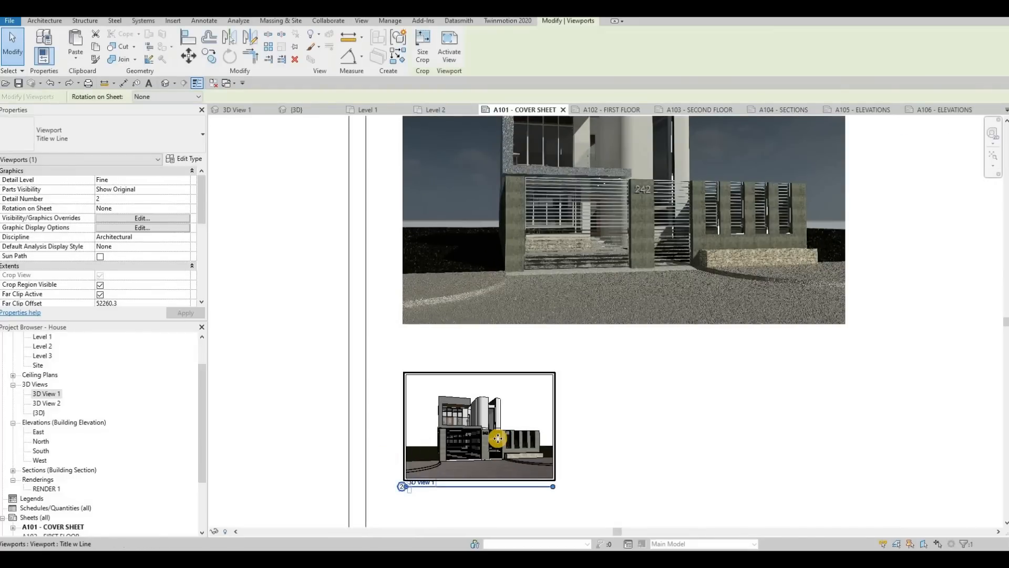
pyautogui.press('Delete')
pyautogui.scroll(-2, 522, 349)
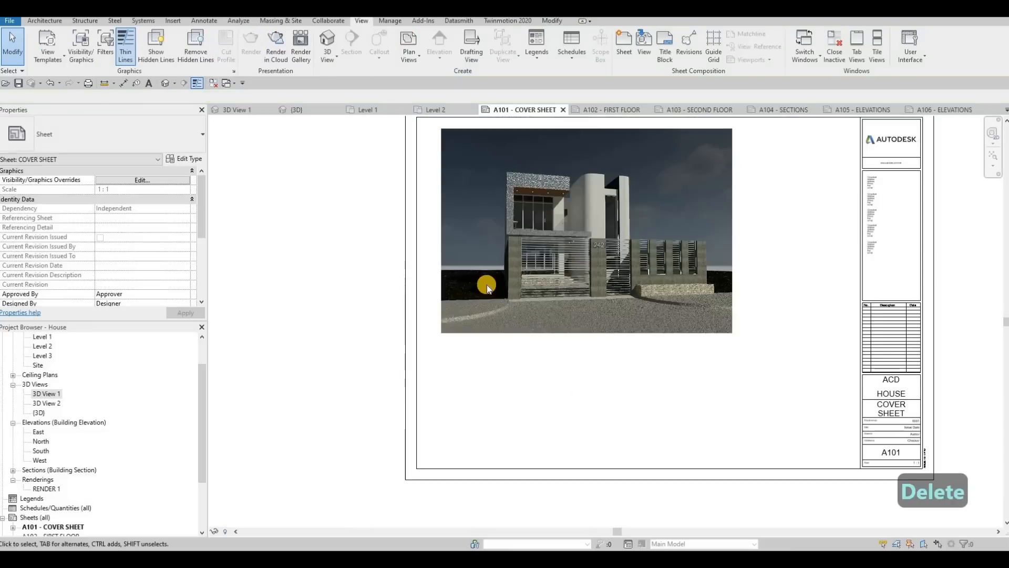
# - Move the RENDER 1 image closer to the cover sheet's upper-left corner and enlarge it to about 680 by 479 mm
pyautogui.click(431, 345)
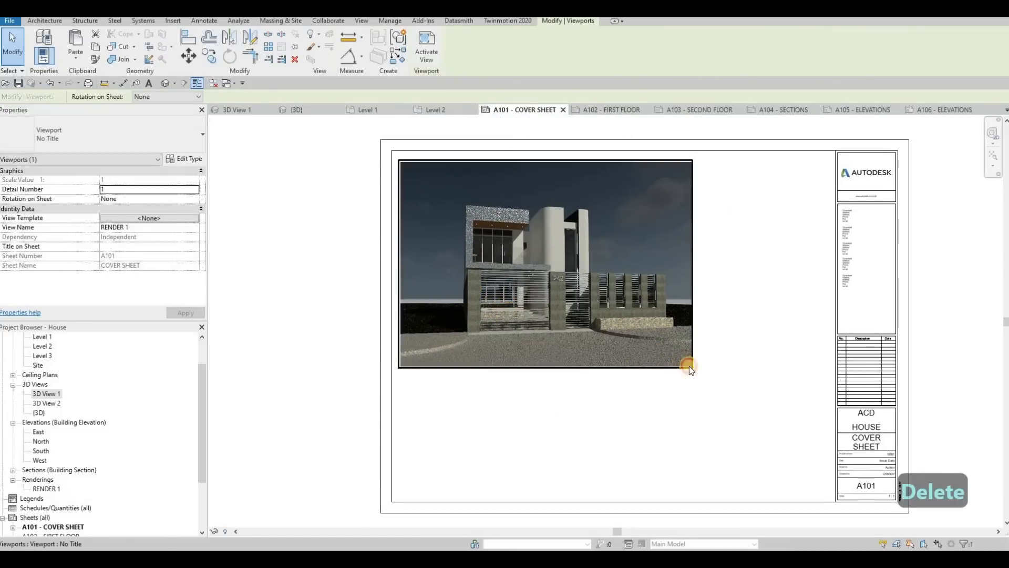
pyautogui.doubleClick(684, 361)
pyautogui.click(683, 368)
pyautogui.moveTo(693, 367); pyautogui.dragTo(702, 375)
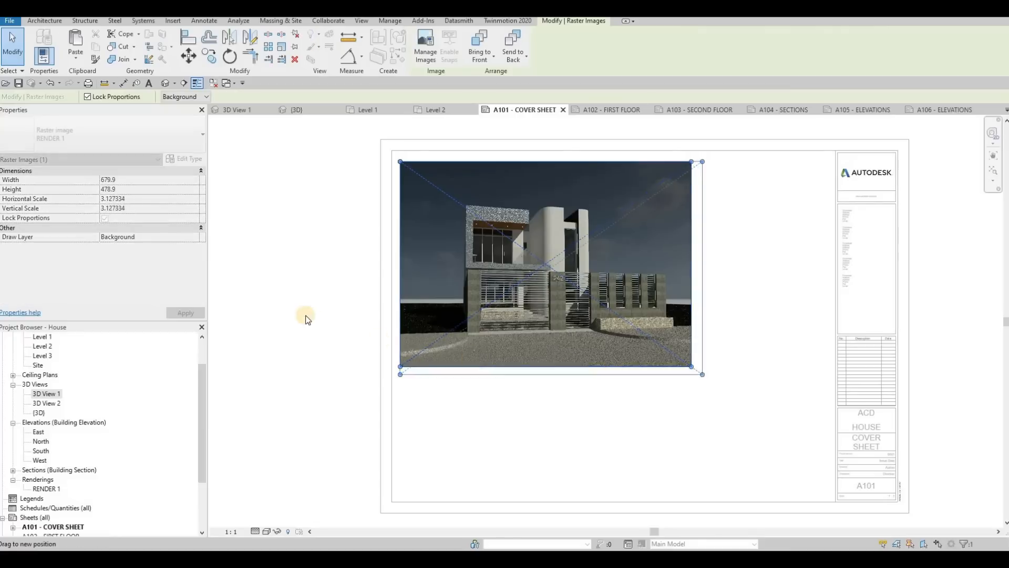
pyautogui.doubleClick(289, 309)
pyautogui.press('Escape')
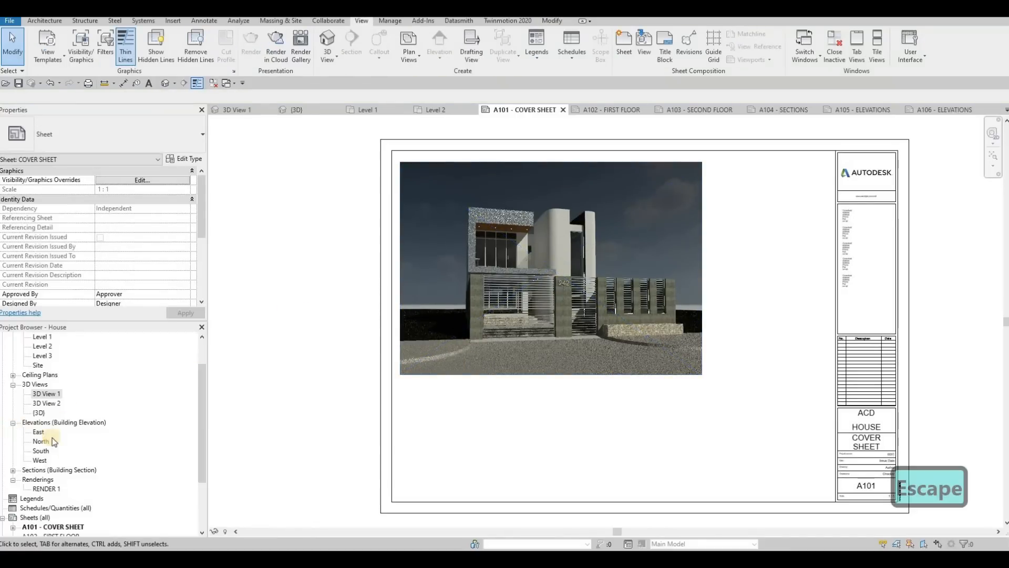
# - Start a new sheet list and add the Sheet Number and Sheet Name fields to it
pyautogui.scroll(-2, 42, 478)
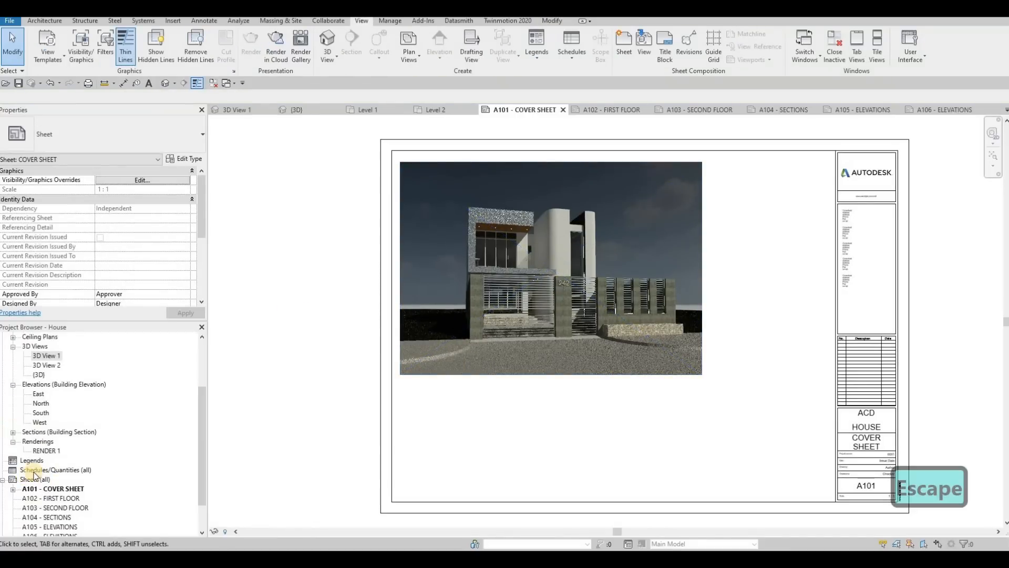
pyautogui.rightClick(33, 470)
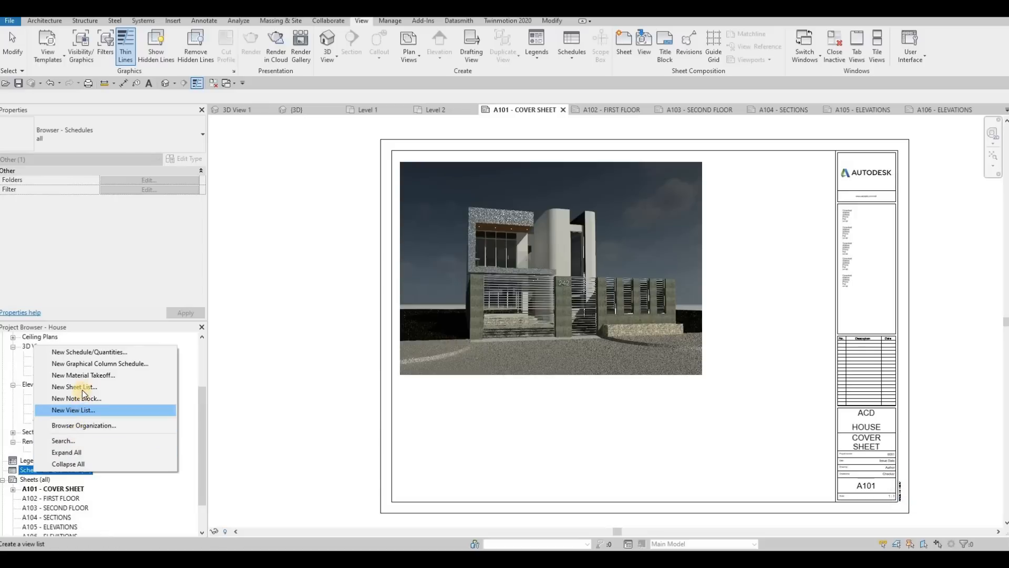
pyautogui.press('Return')
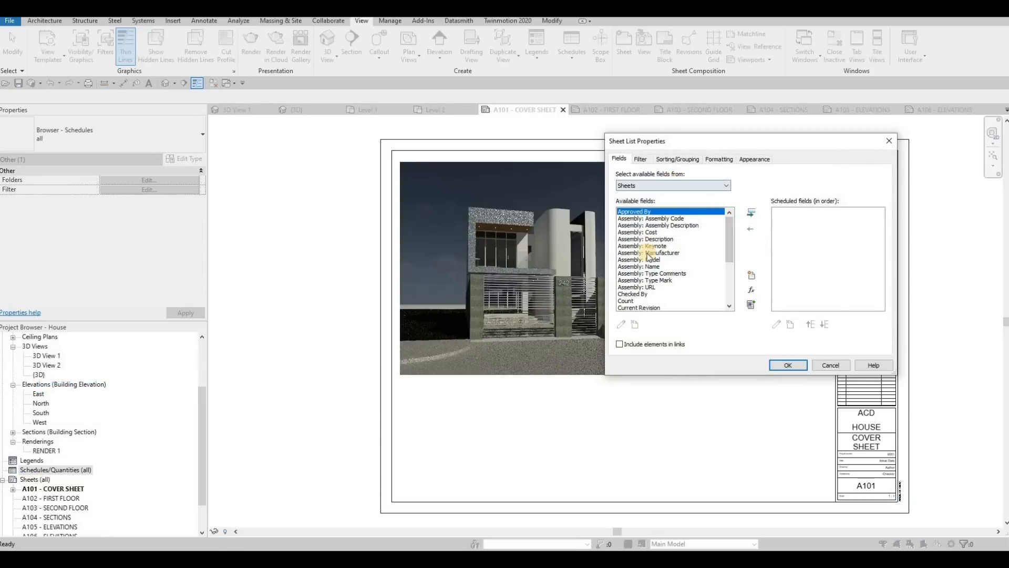
pyautogui.scroll(-4, 648, 285)
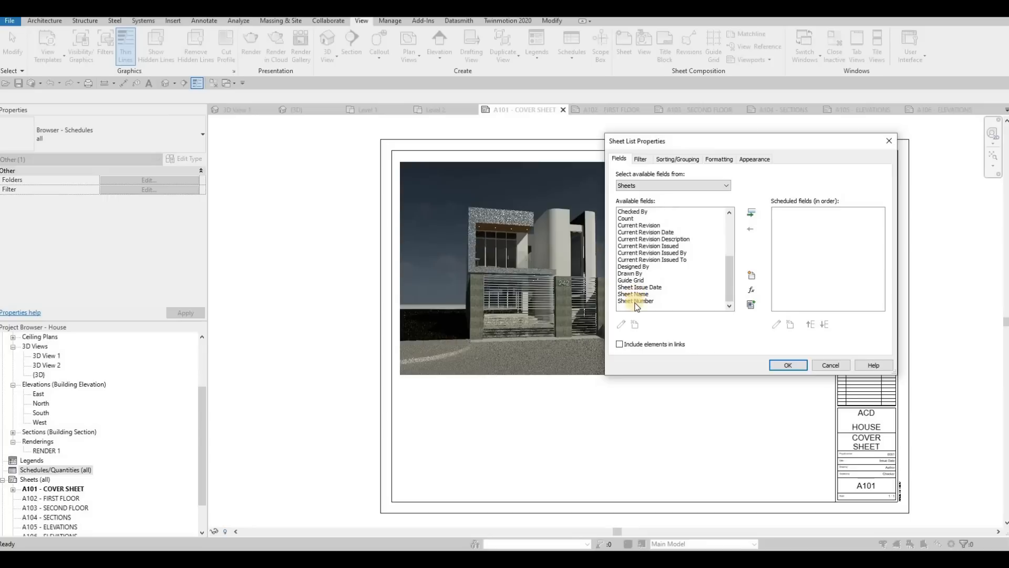
pyautogui.click(636, 301)
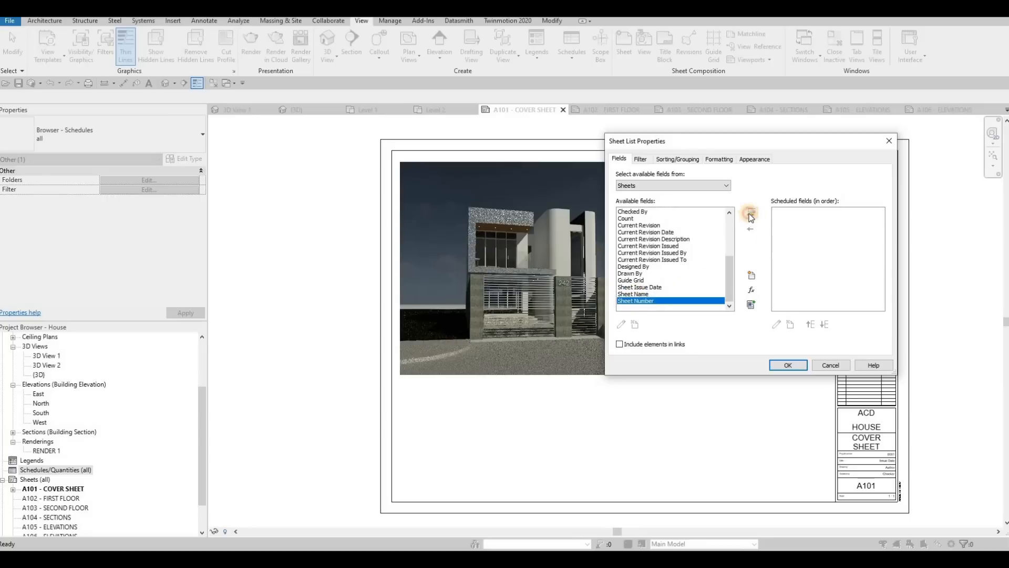
pyautogui.click(751, 213)
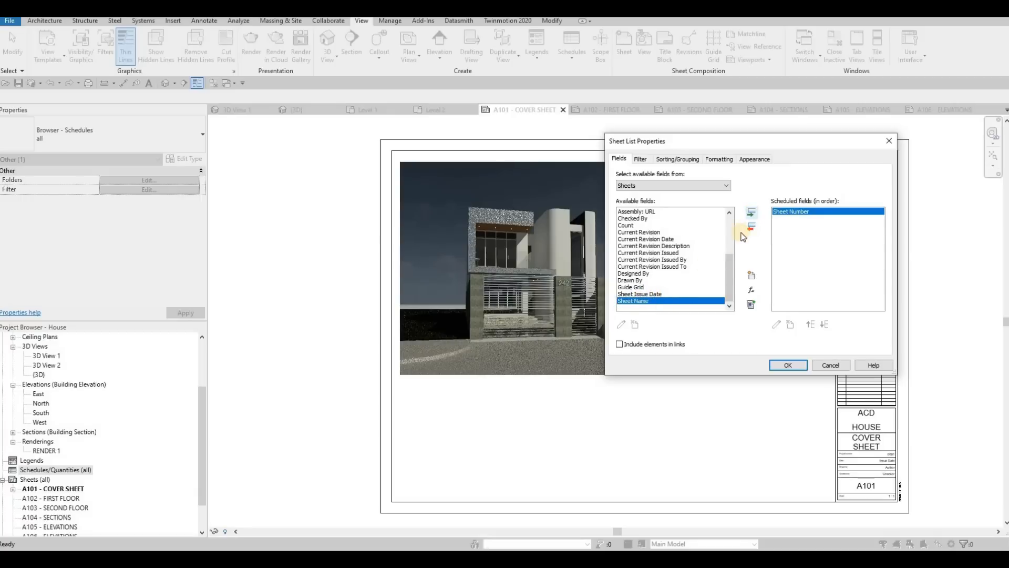
pyautogui.click(751, 213)
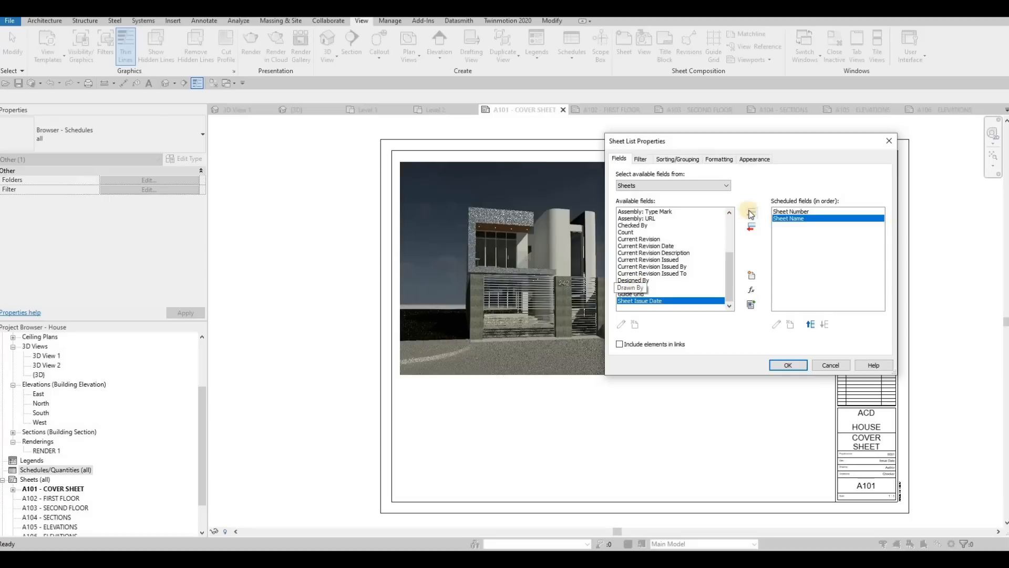
# - Try adding the Drawn By field to the sheet list and take it out again
pyautogui.click(639, 287)
pyautogui.click(751, 213)
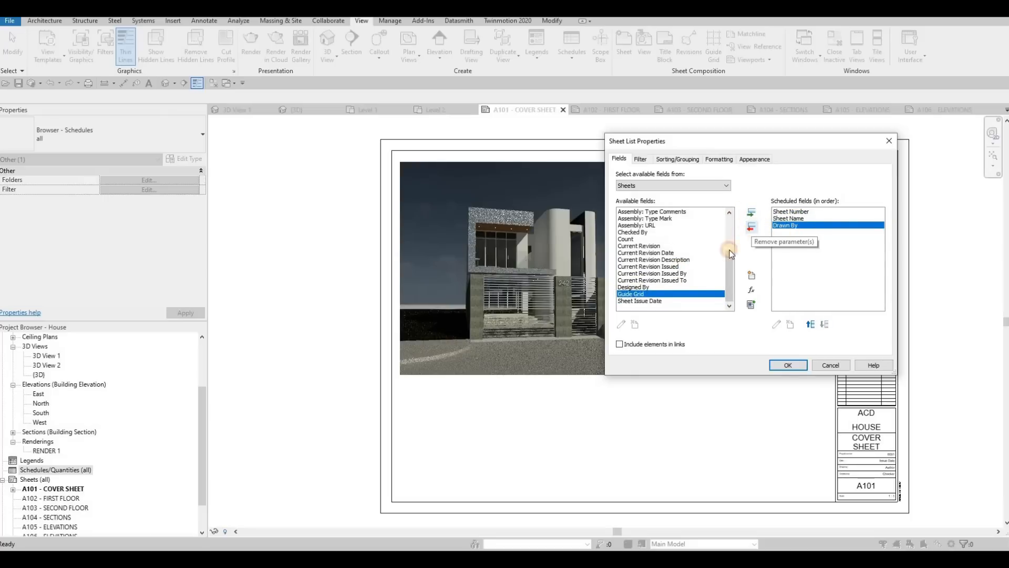
pyautogui.click(752, 227)
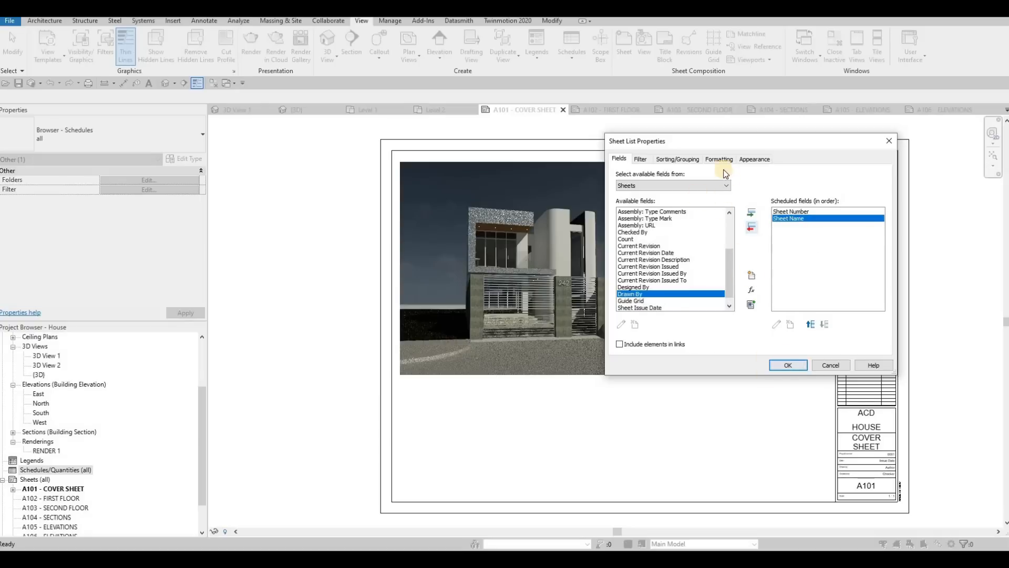
# - Create the sheet list and place it on the A101 cover sheet between the rendered image and the title block
pyautogui.click(791, 365)
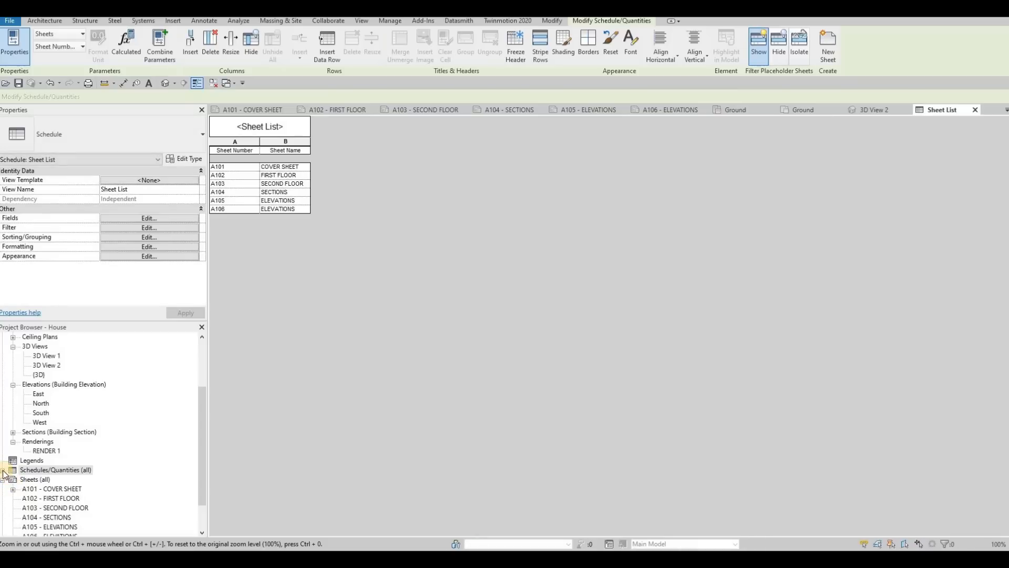
pyautogui.click(3, 470)
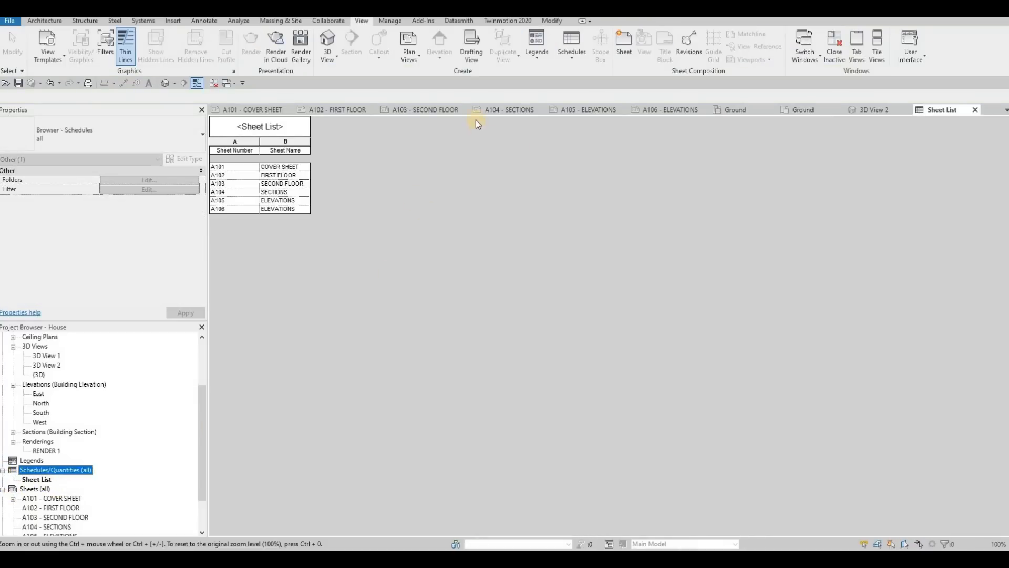
pyautogui.click(262, 111)
pyautogui.moveTo(30, 482); pyautogui.dragTo(798, 171)
pyautogui.click(762, 159)
# - Adjust the column widths of the placed sheet list and shift it slightly away from the sheet's upper border
pyautogui.scroll(3, 752, 166)
pyautogui.moveTo(700, 169); pyautogui.dragTo(719, 171)
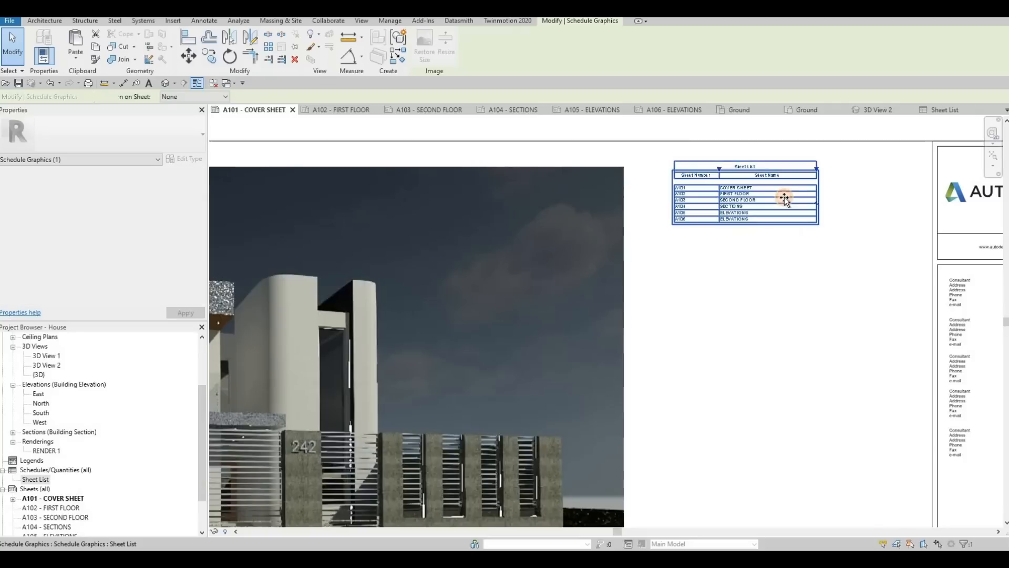
pyautogui.moveTo(769, 195); pyautogui.dragTo(785, 212)
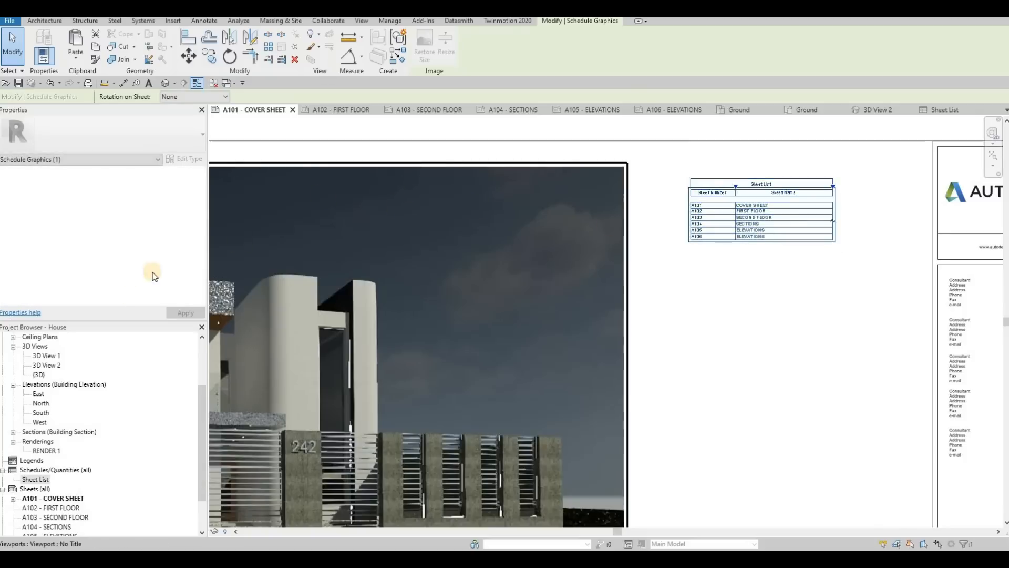
# - Turn off the blank row before data in the sheet list and set its title text to 8mm Arial
pyautogui.doubleClick(42, 482)
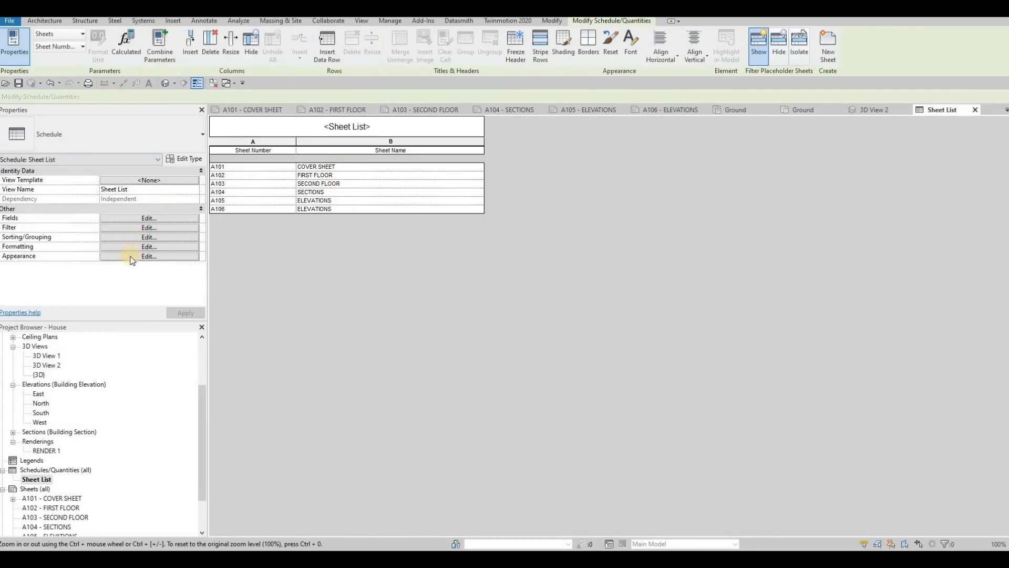
pyautogui.click(150, 256)
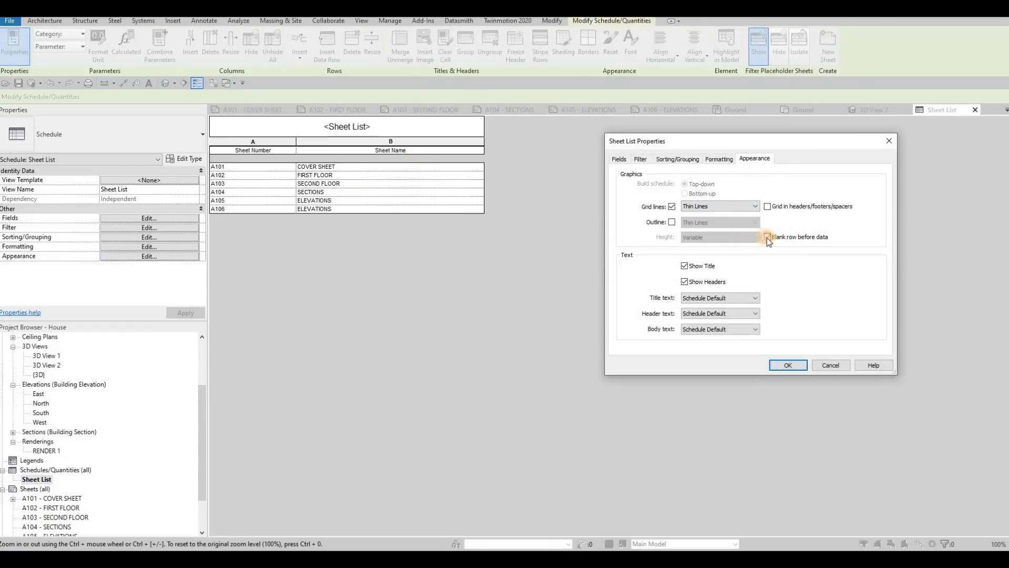
pyautogui.click(739, 299)
pyautogui.click(739, 300)
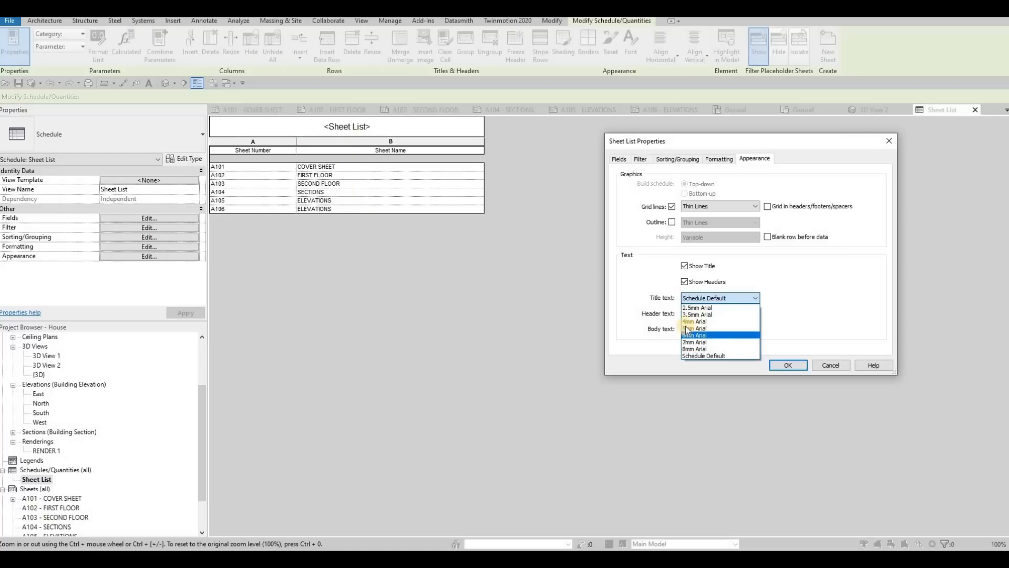
pyautogui.click(705, 349)
# - Set the sheet list's header text to 6mm Arial, choose a larger Arial body text, and apply the appearance settings
pyautogui.click(711, 313)
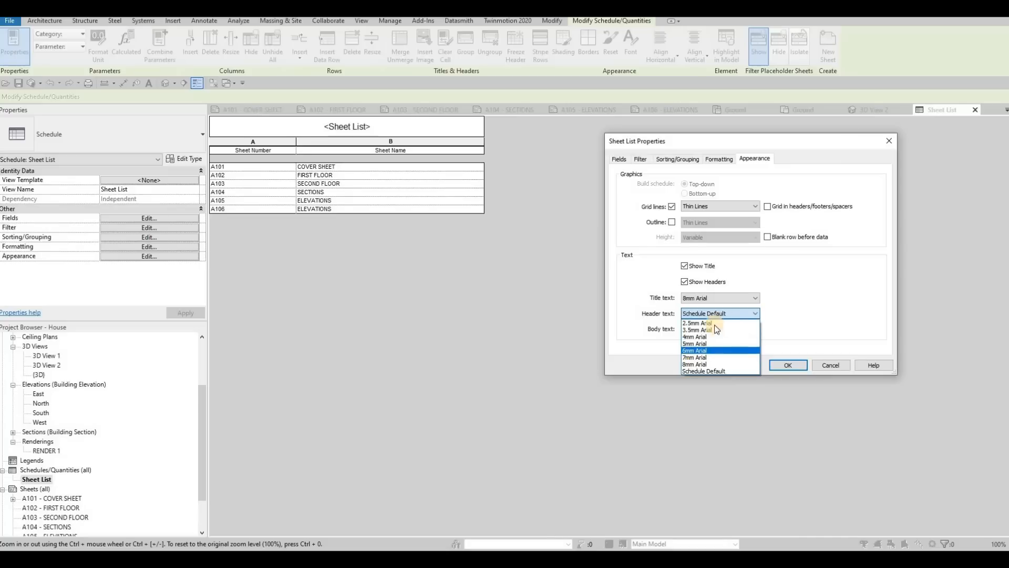
pyautogui.click(694, 350)
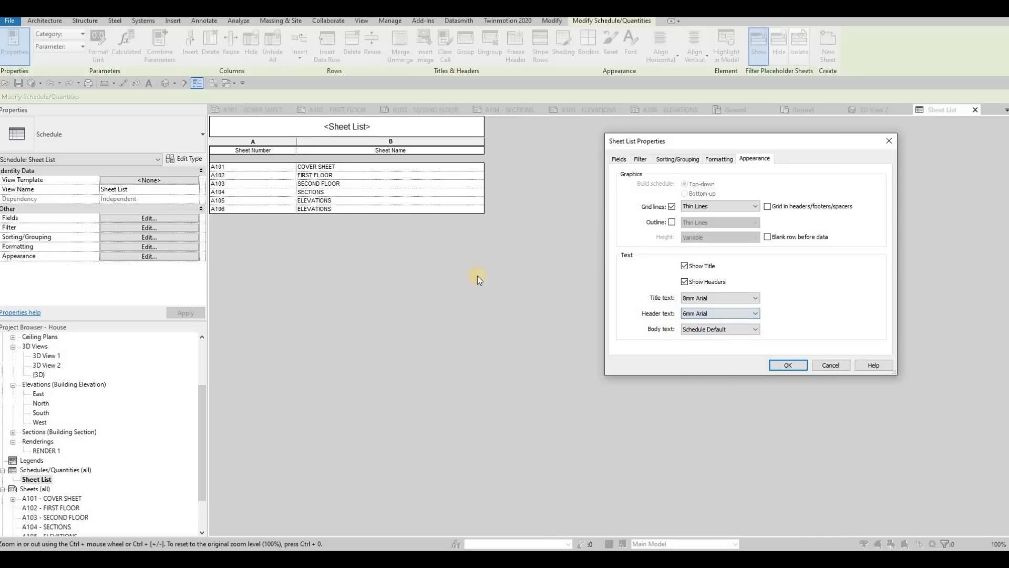
pyautogui.click(712, 330)
pyautogui.click(700, 354)
pyautogui.click(788, 365)
# - Rename the sheet list's title to DRAWING LIST
pyautogui.click(365, 128)
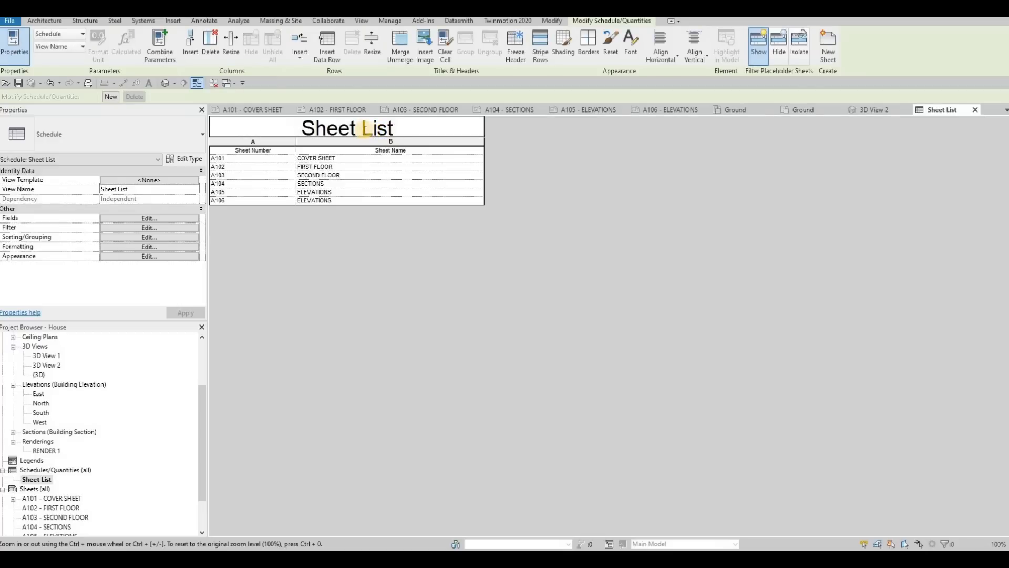
pyautogui.hotkey('ctrl', 'a')
pyautogui.write('DRAW')
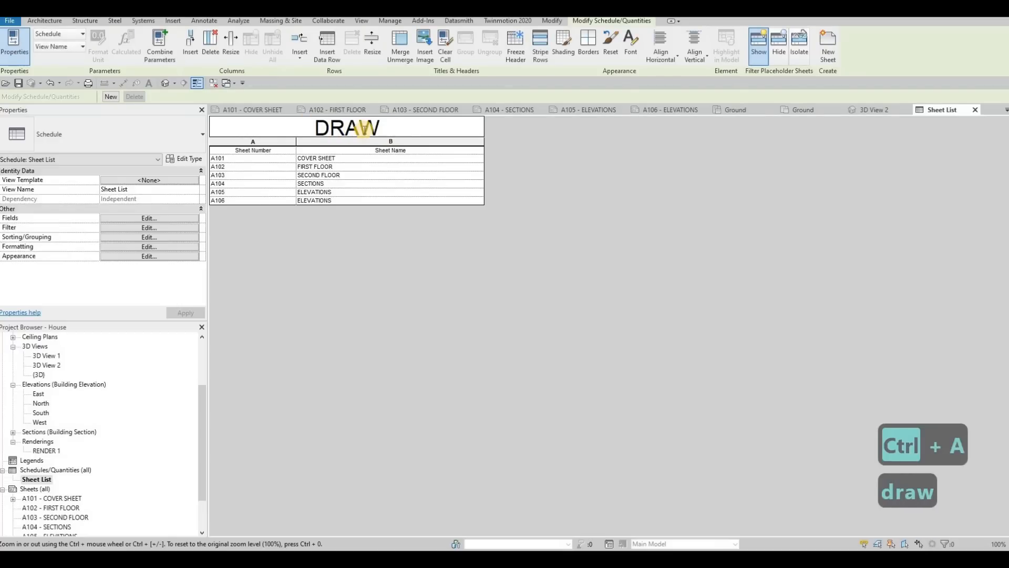
pyautogui.write('ING LIST')
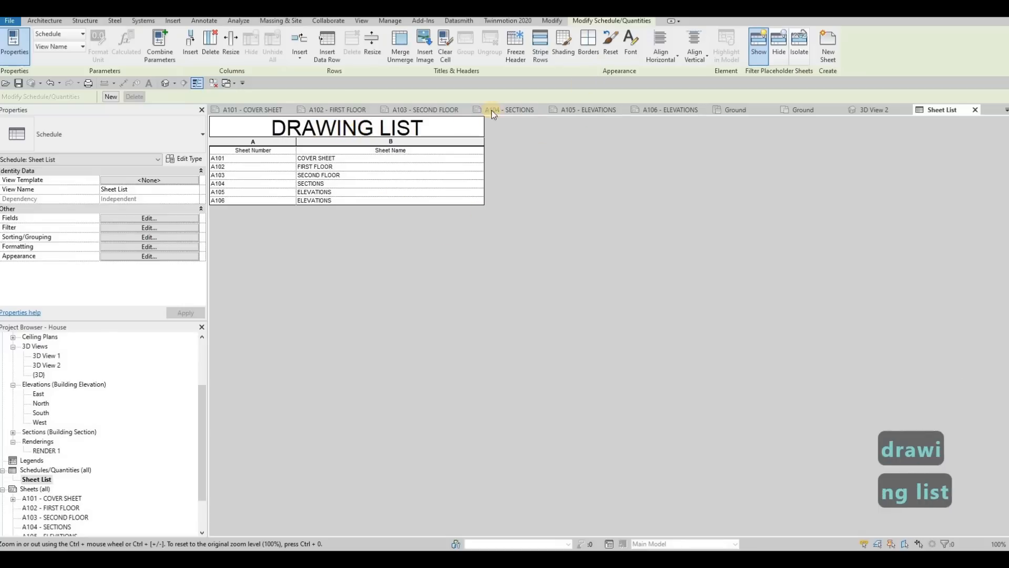
# - Widen both columns of the drawing list on the cover sheet and reposition it between the rendering and the title block
pyautogui.click(273, 110)
pyautogui.click(783, 222)
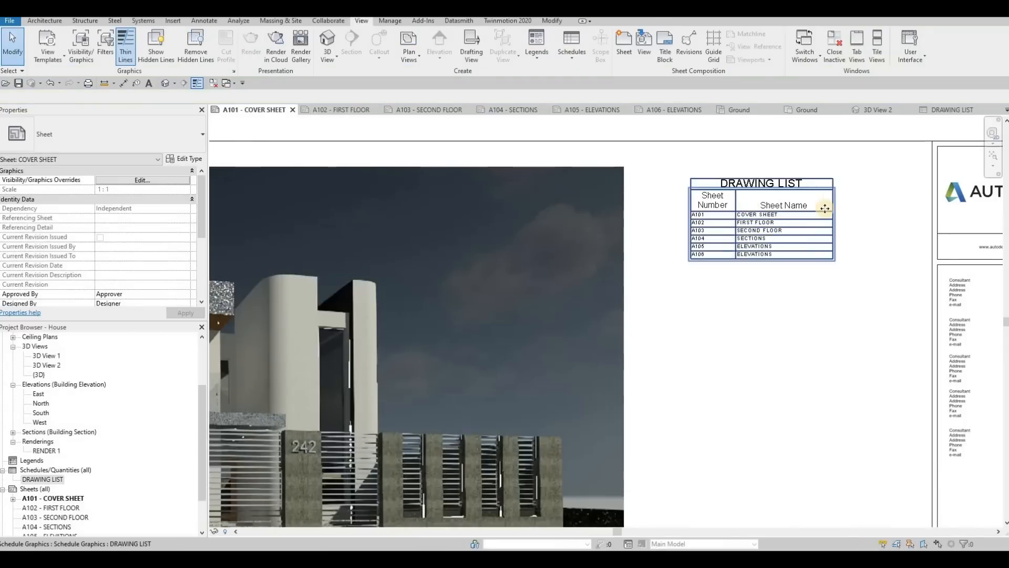
pyautogui.moveTo(832, 187)
pyautogui.mouseDown()
pyautogui.moveTo(901, 186)
pyautogui.moveTo(877, 181)
pyautogui.mouseUp()
pyautogui.moveTo(876, 177); pyautogui.dragTo(886, 178)
pyautogui.moveTo(732, 177); pyautogui.dragTo(810, 223)
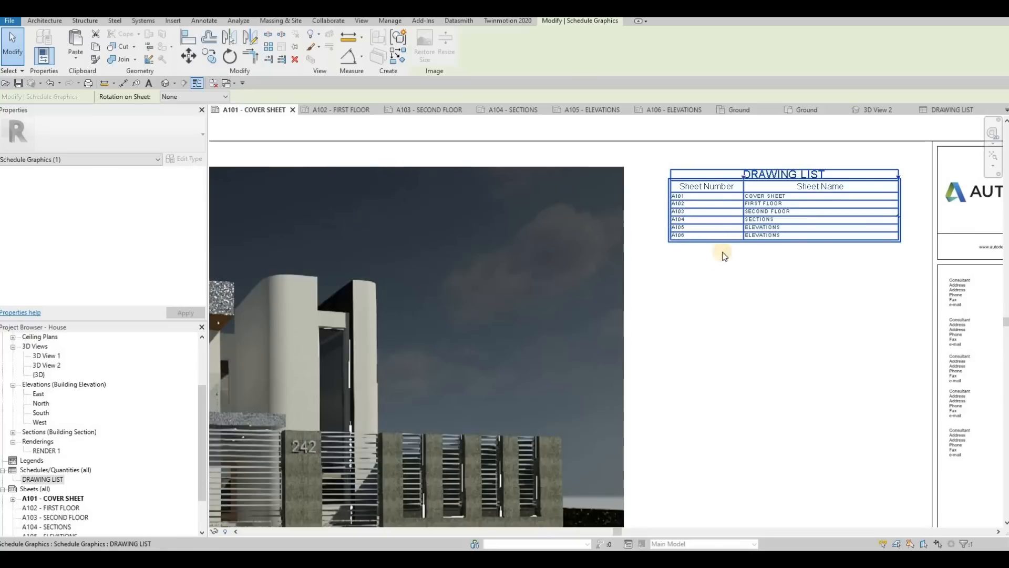
pyautogui.scroll(-2, 758, 249)
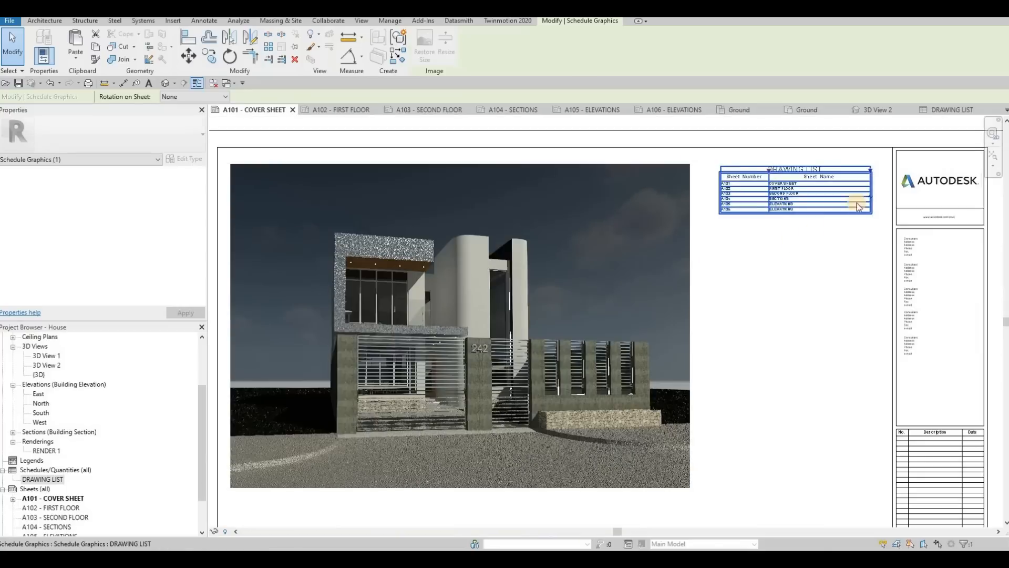
pyautogui.scroll(-1, 836, 204)
pyautogui.press('Escape')
pyautogui.scroll(-1, 788, 239)
pyautogui.moveTo(810, 266); pyautogui.dragTo(810, 171, button='middle')
pyautogui.scroll(-2, 810, 173)
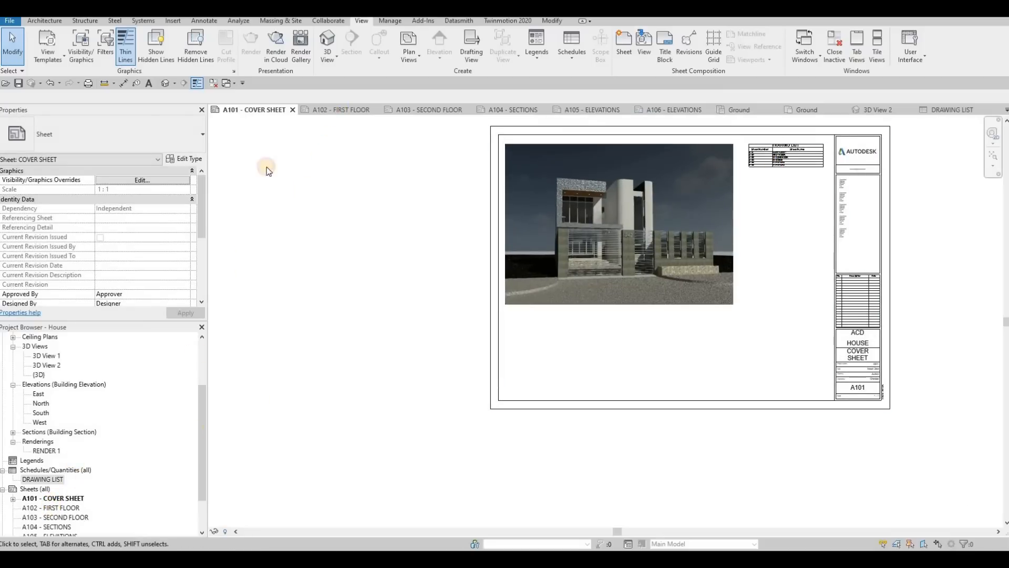
# - Try placing the Level 1 floor plan on the A102 - FIRST FLOOR sheet at 1:100 and undo the placement
pyautogui.scroll(3, 59, 394)
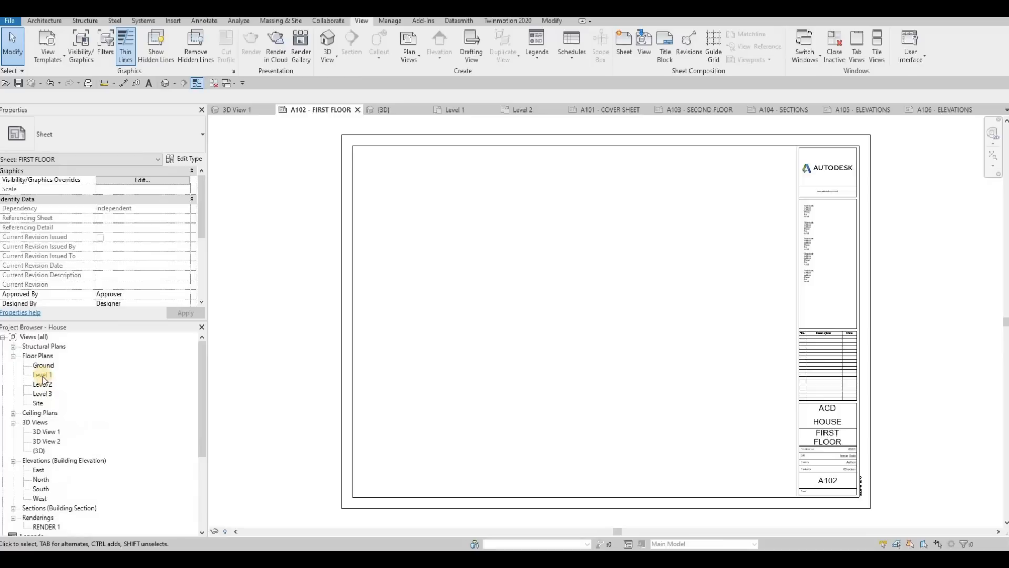
pyautogui.click(39, 375)
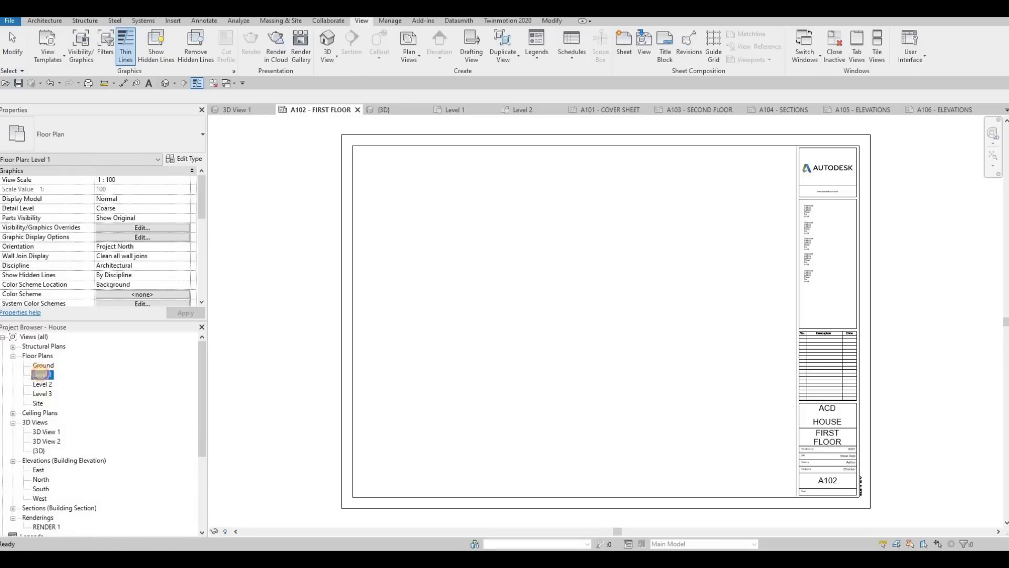
pyautogui.click(558, 326)
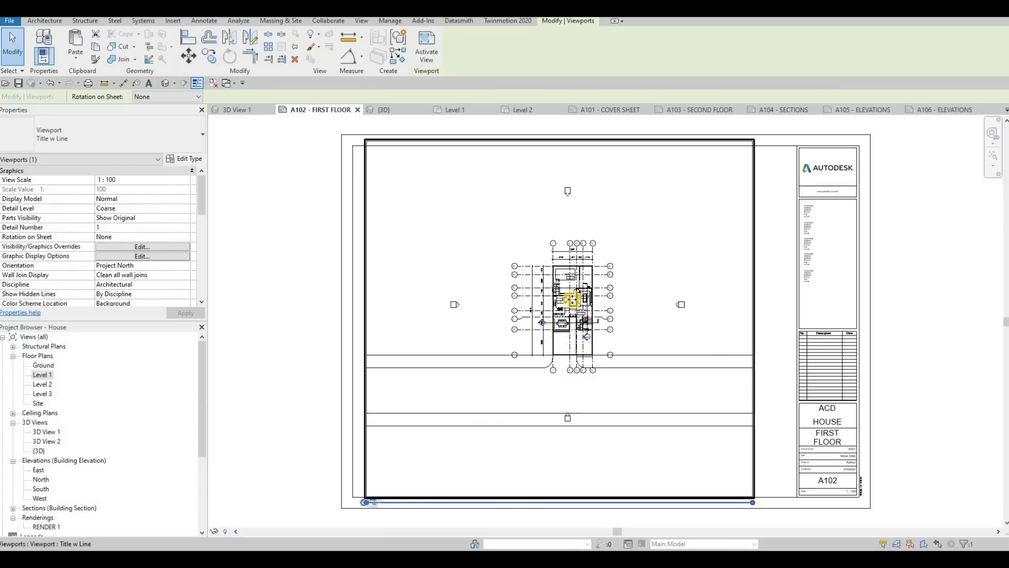
pyautogui.hotkey('ctrl', 'z')
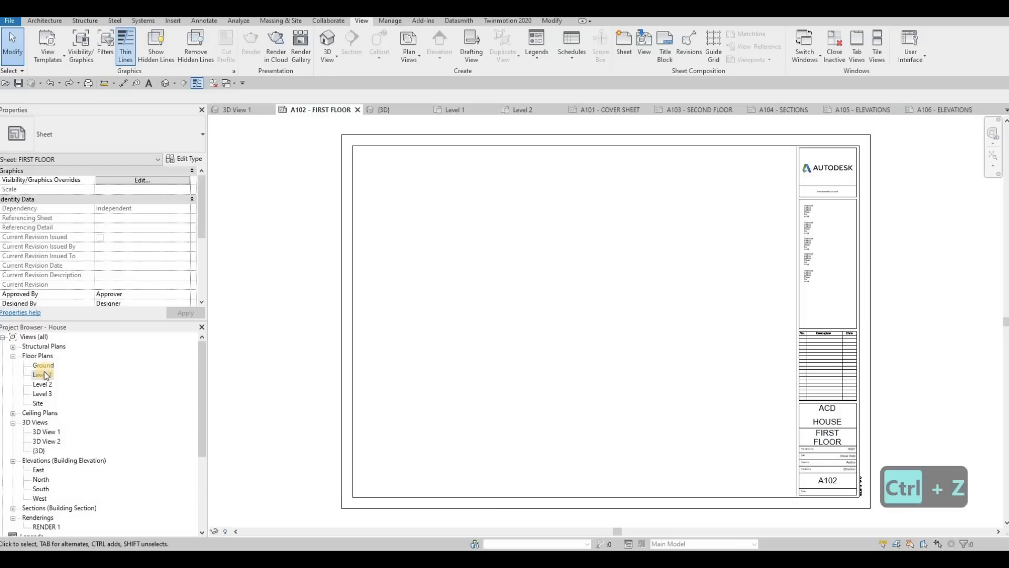
# - Open the Level 1 floor plan and set its view scale to 1:50
pyautogui.doubleClick(45, 375)
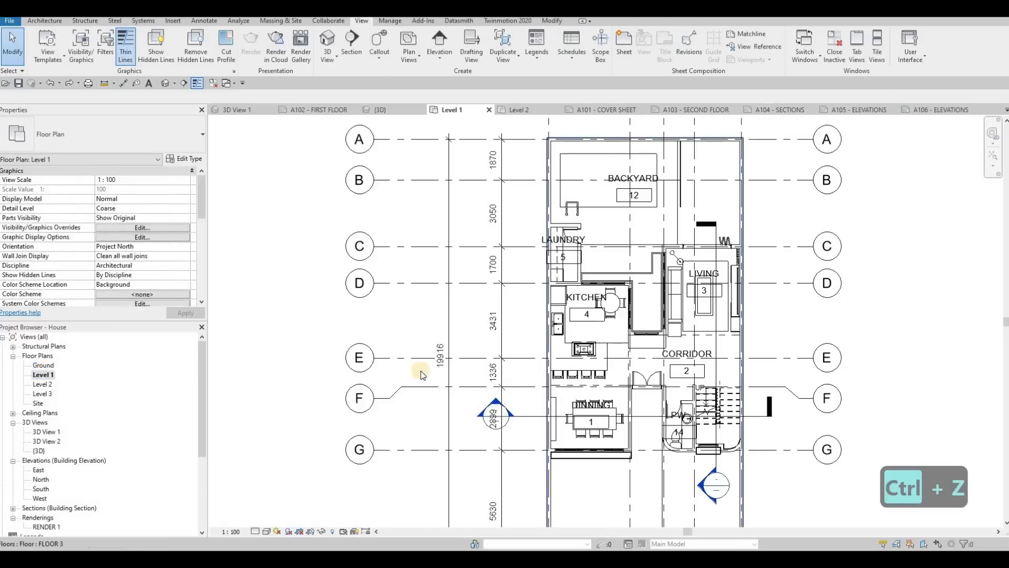
pyautogui.scroll(-2, 469, 398)
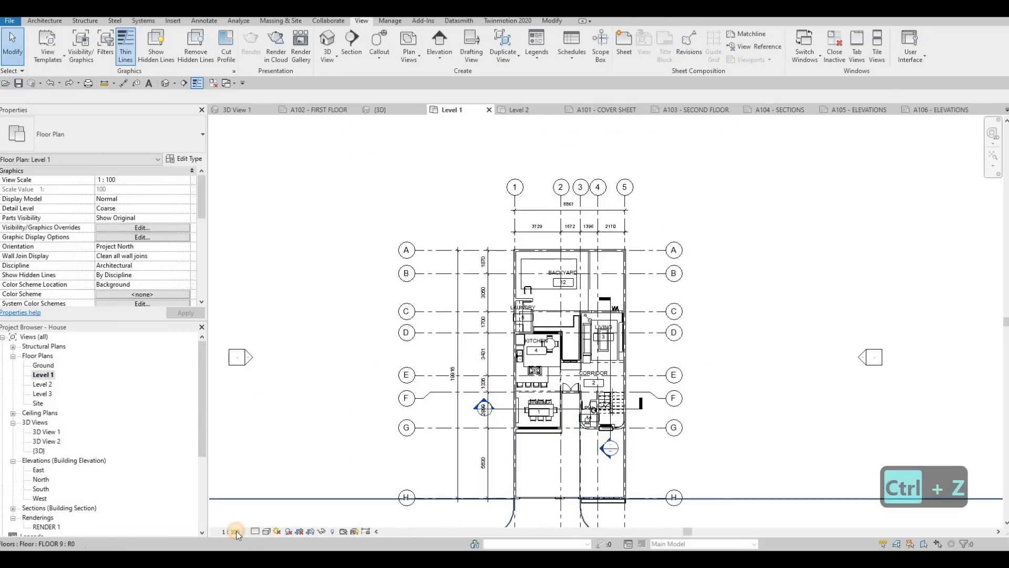
pyautogui.click(235, 531)
pyautogui.click(248, 448)
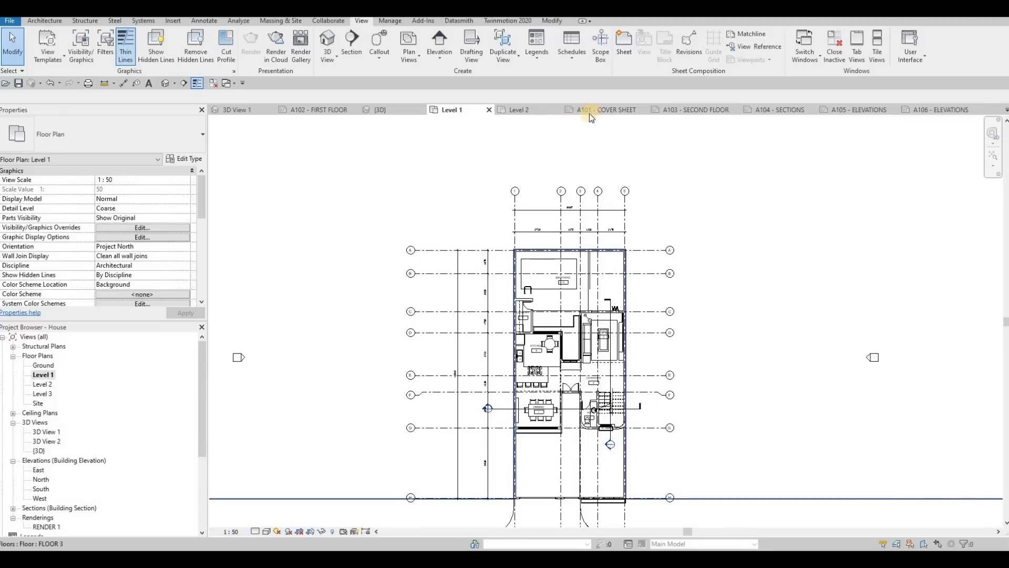
# - Place the rescaled Level 1 floor plan on the A102 - FIRST FLOOR sheet and shift the house into the sheet's left half
pyautogui.click(304, 110)
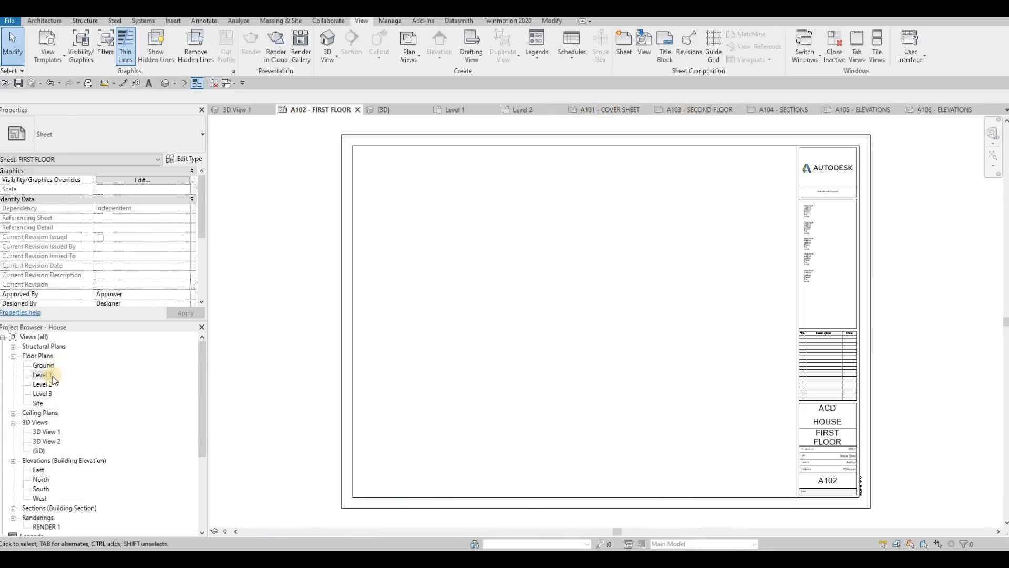
pyautogui.click(581, 308)
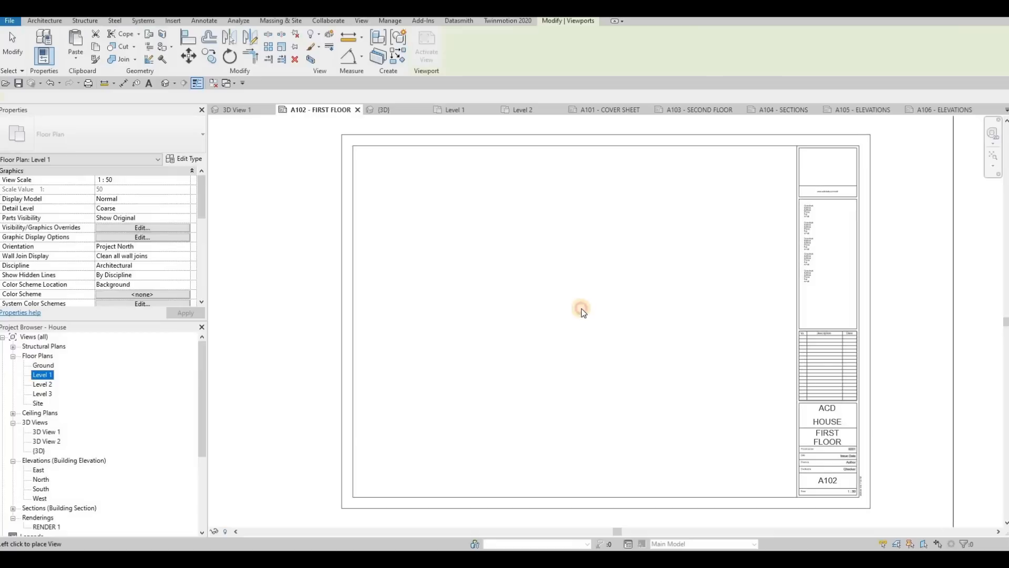
pyautogui.scroll(-3, 597, 324)
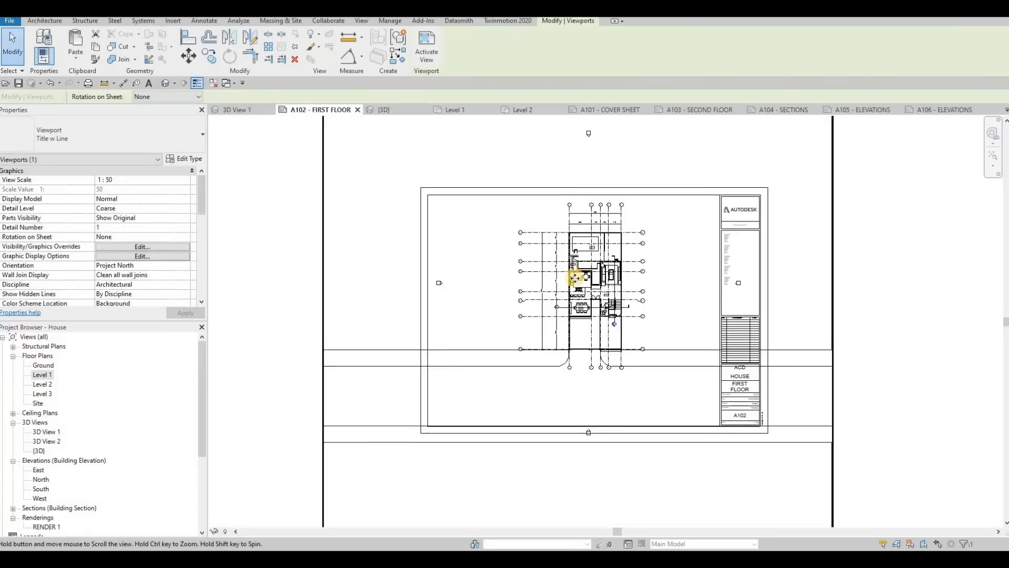
pyautogui.scroll(-2, 593, 316)
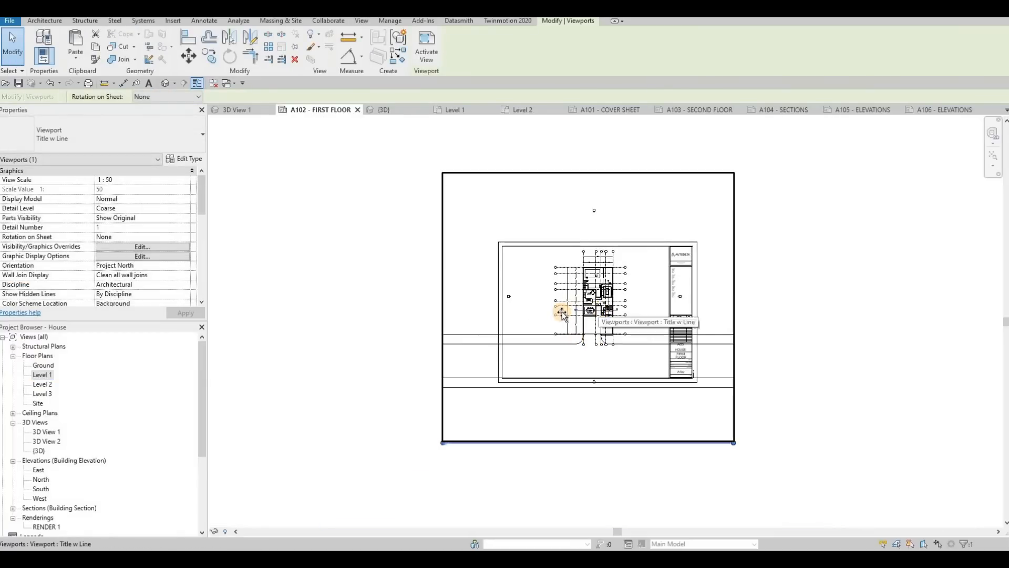
pyautogui.moveTo(557, 311); pyautogui.dragTo(519, 317)
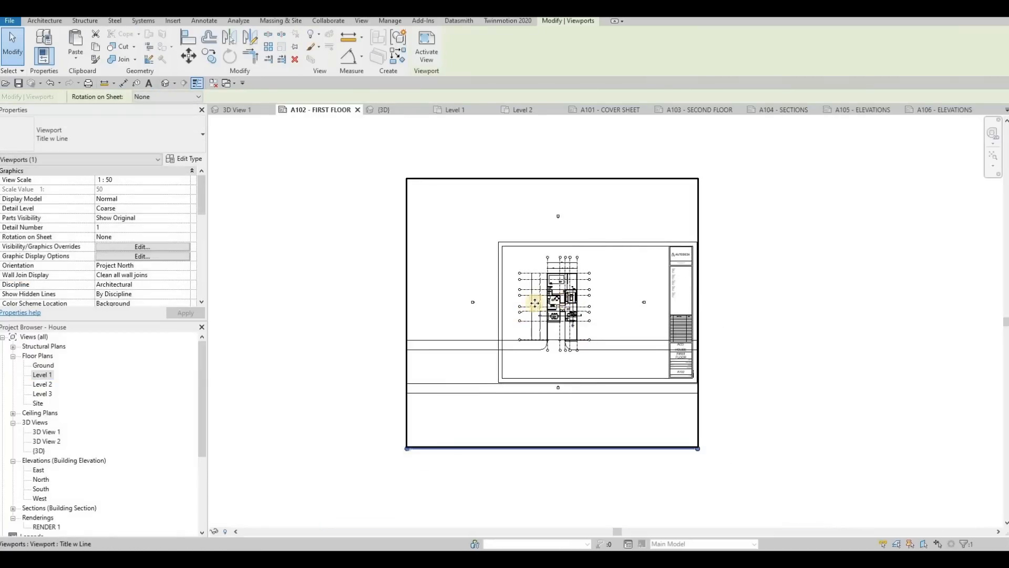
# - Examine the room tags, dimensions and overall extents of the placed Level 1 plan on the sheet
pyautogui.scroll(5, 535, 303)
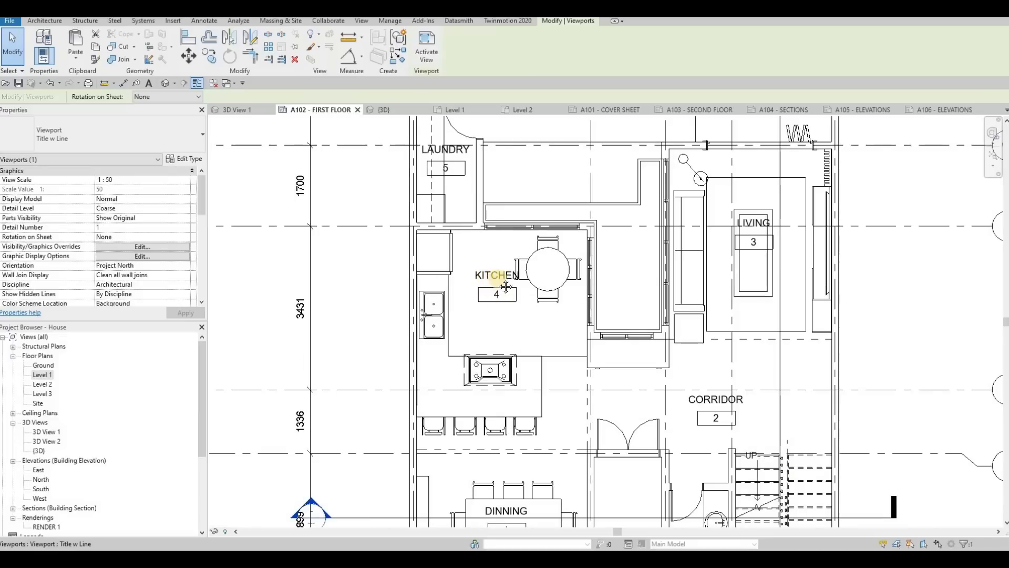
pyautogui.scroll(-3, 506, 286)
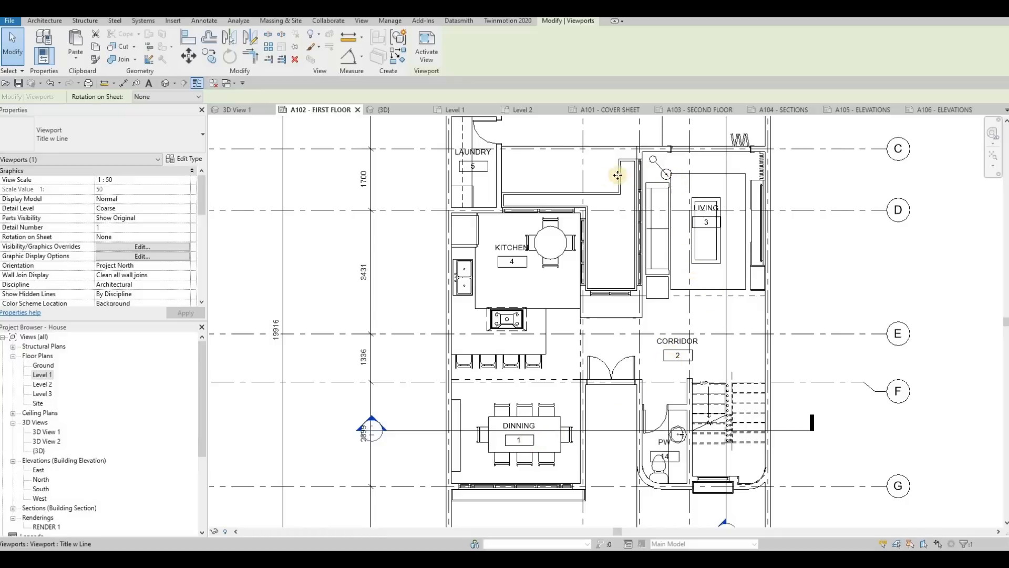
pyautogui.scroll(4, 527, 277)
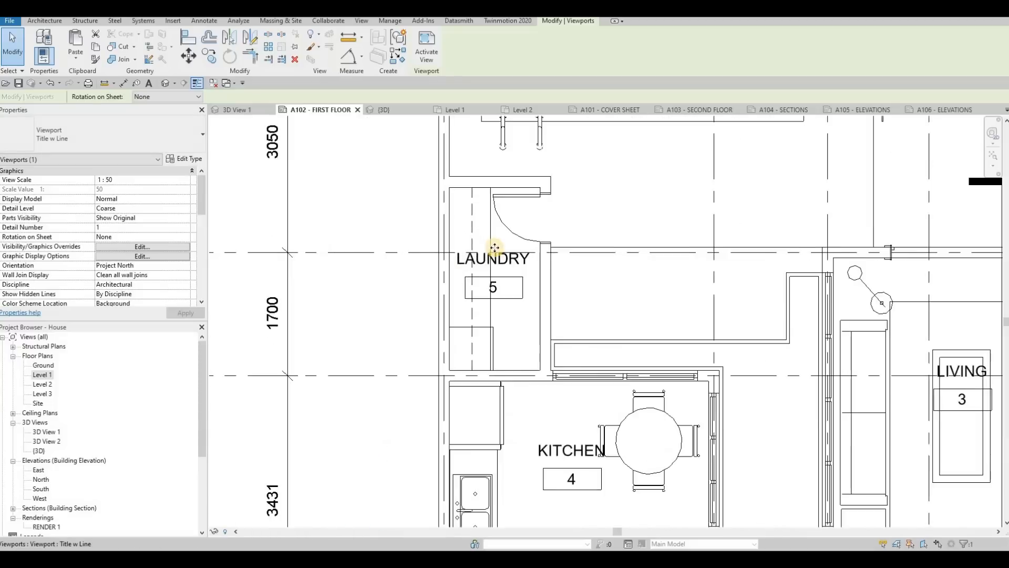
pyautogui.scroll(-5, 536, 235)
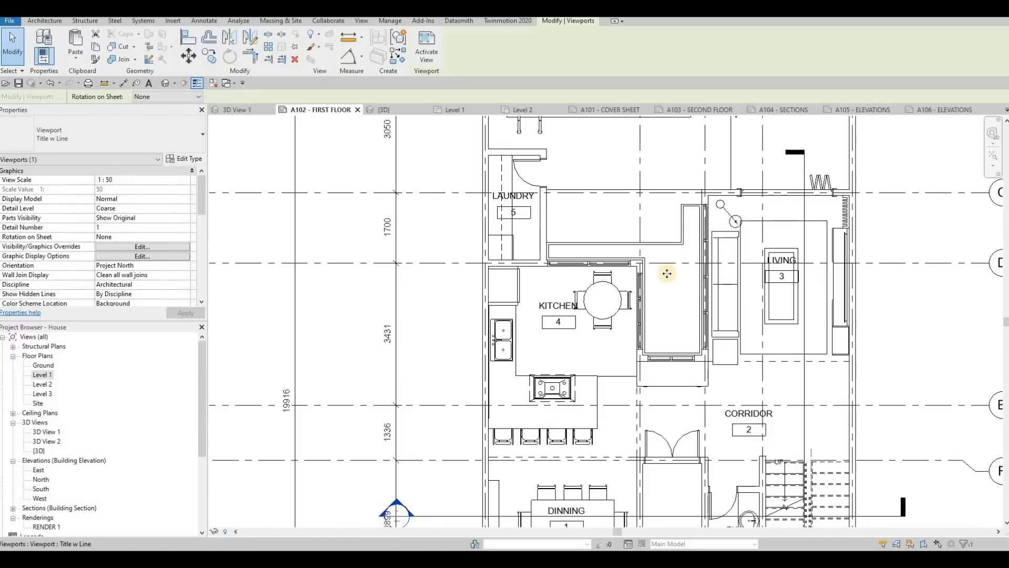
pyautogui.scroll(-5, 547, 286)
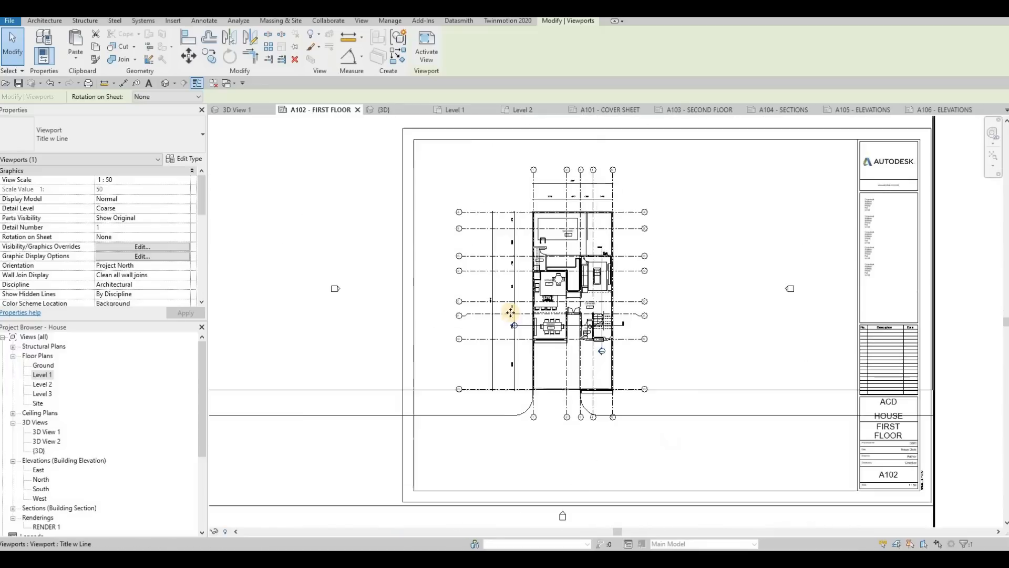
pyautogui.scroll(-1, 510, 313)
pyautogui.scroll(-4, 413, 213)
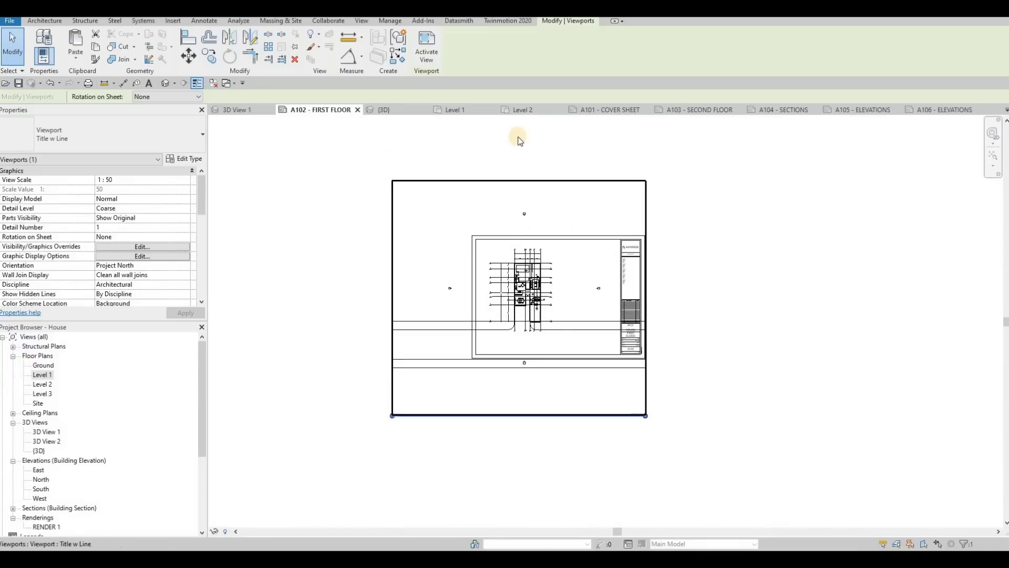
# - Enable Crop View, Crop Region Visible and Annotation Crop for the Level 1 floor plan
pyautogui.click(454, 110)
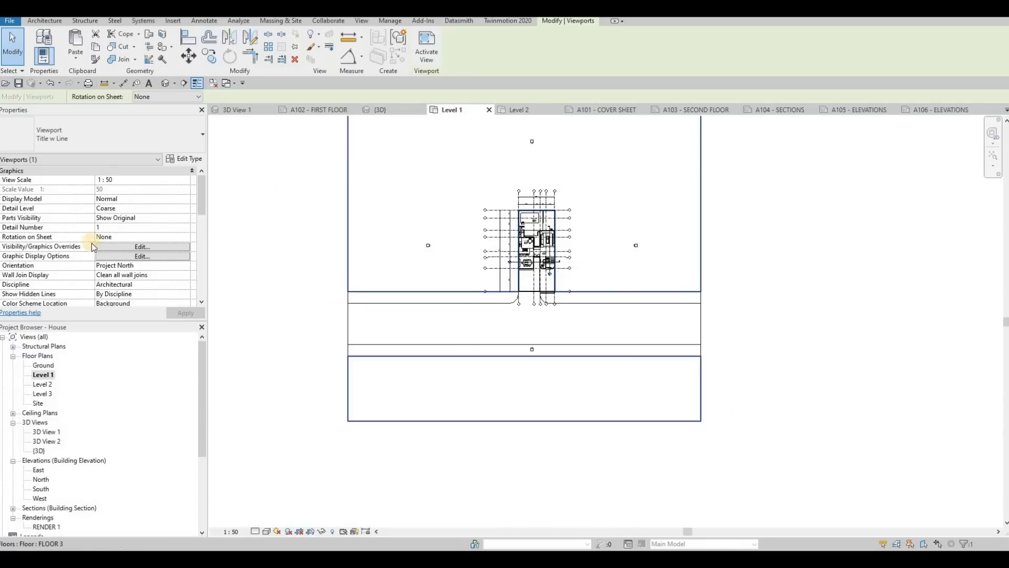
pyautogui.scroll(-7, 111, 247)
pyautogui.scroll(1, 101, 223)
pyautogui.scroll(2, 102, 227)
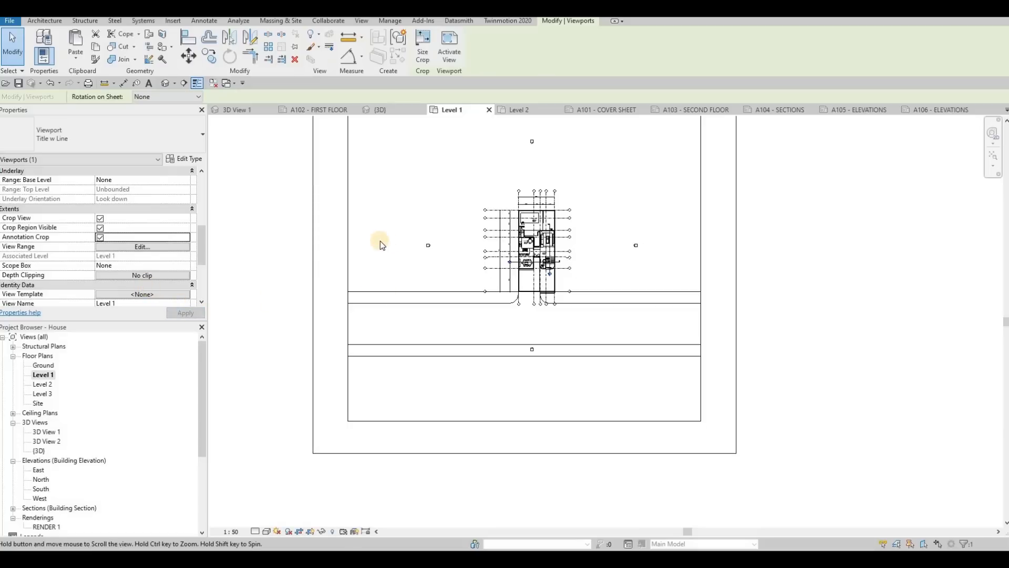
# - Pull in all four sides of the Level 1 crop region so it closely frames the house and its grids
pyautogui.scroll(-2, 381, 241)
pyautogui.click(364, 236)
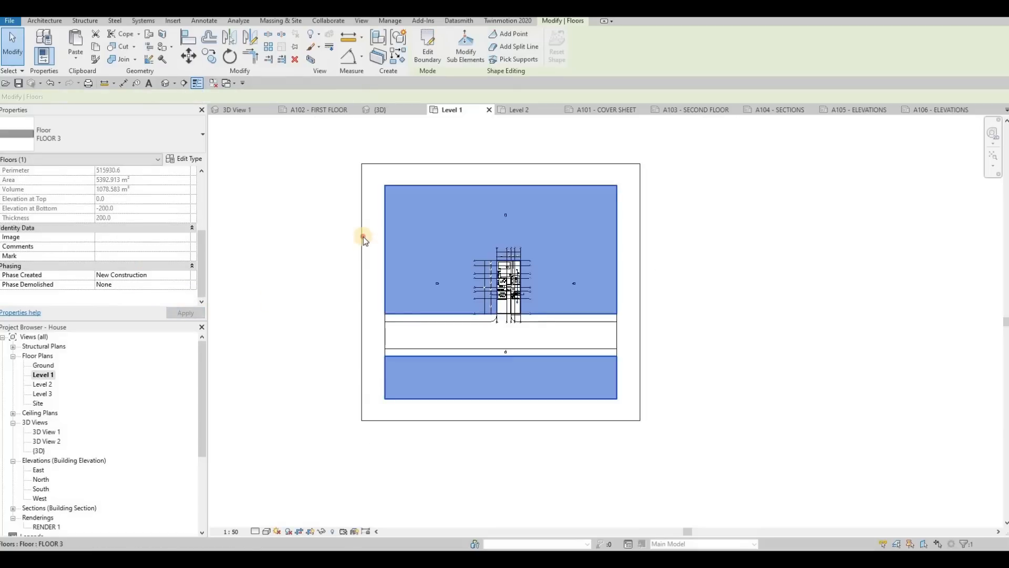
pyautogui.click(360, 289)
pyautogui.moveTo(360, 291); pyautogui.dragTo(481, 291)
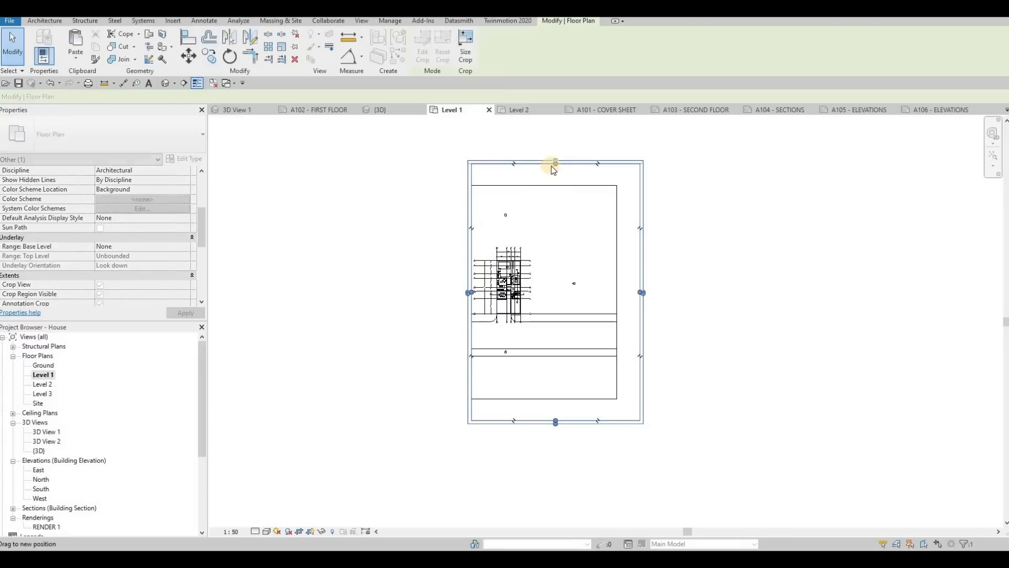
pyautogui.moveTo(553, 170); pyautogui.dragTo(537, 243)
pyautogui.moveTo(642, 332); pyautogui.dragTo(533, 328)
pyautogui.moveTo(502, 422); pyautogui.dragTo(503, 316)
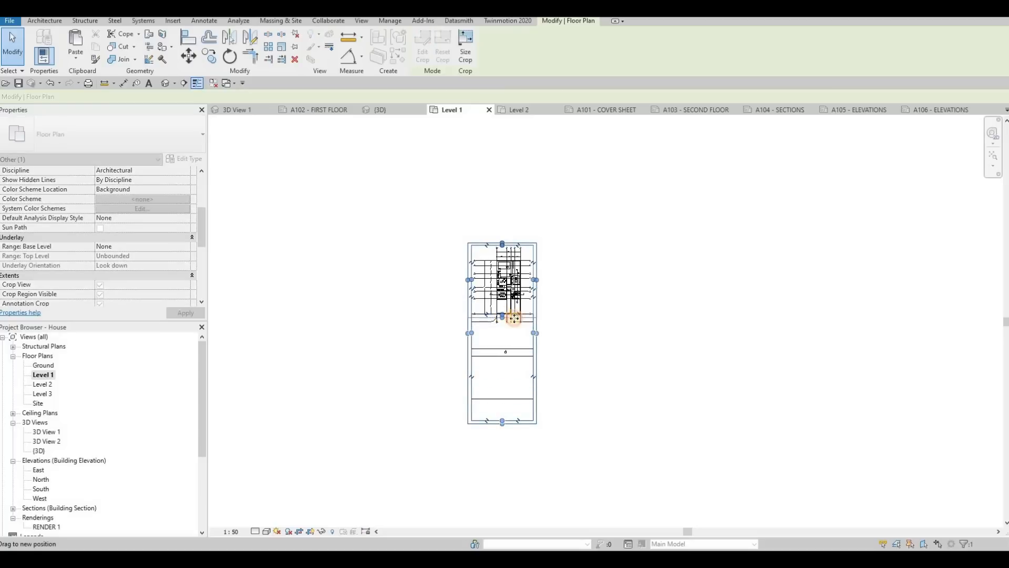
# - Fine-tune the left and right sides of the Level 1 crop region and its annotation crop near the grid bubbles
pyautogui.scroll(6, 471, 336)
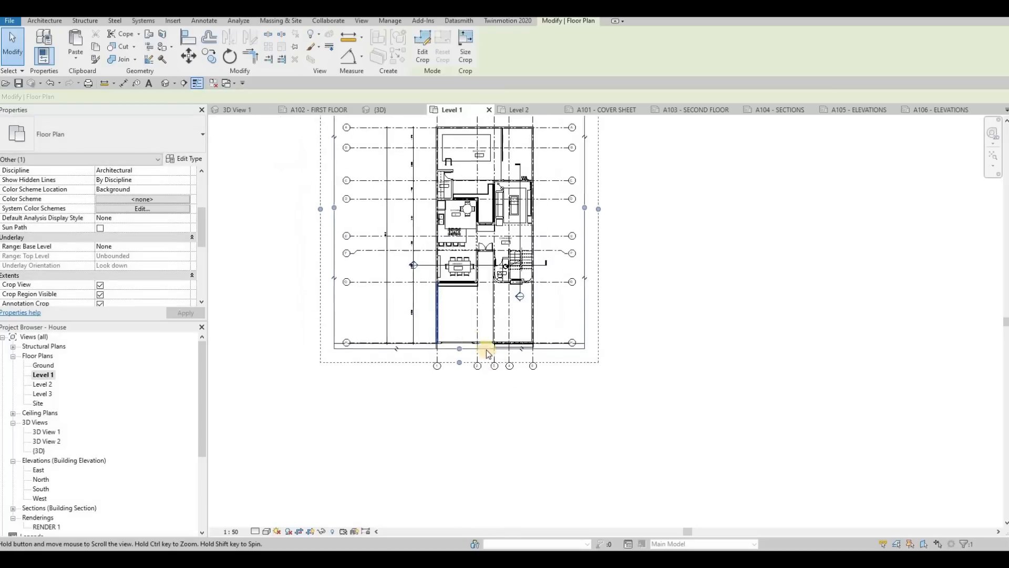
pyautogui.scroll(3, 473, 342)
pyautogui.scroll(-3, 399, 317)
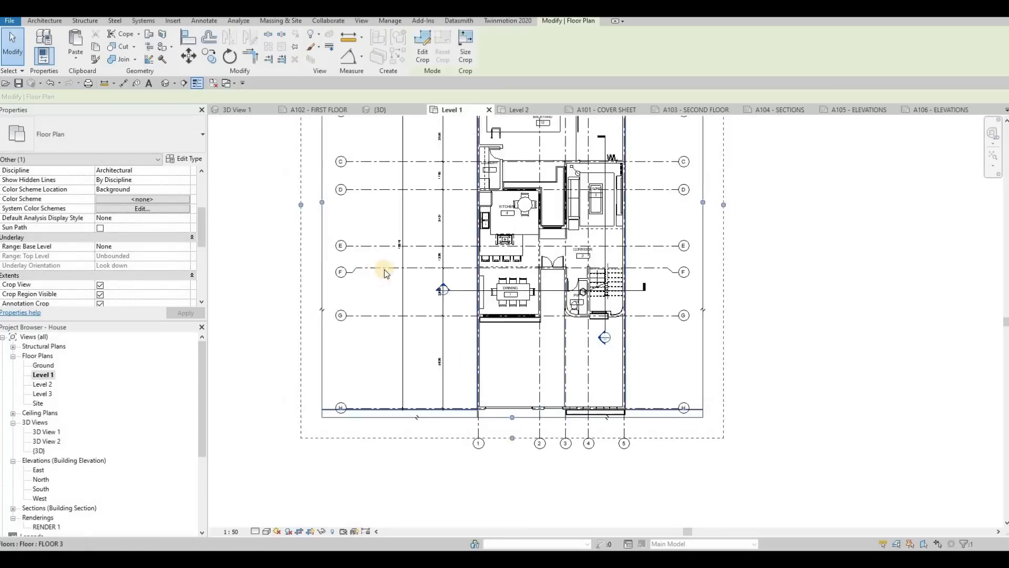
pyautogui.moveTo(359, 255); pyautogui.dragTo(415, 295, button='middle')
pyautogui.moveTo(414, 295)
pyautogui.mouseDown()
pyautogui.moveTo(441, 298)
pyautogui.moveTo(442, 287)
pyautogui.mouseUp()
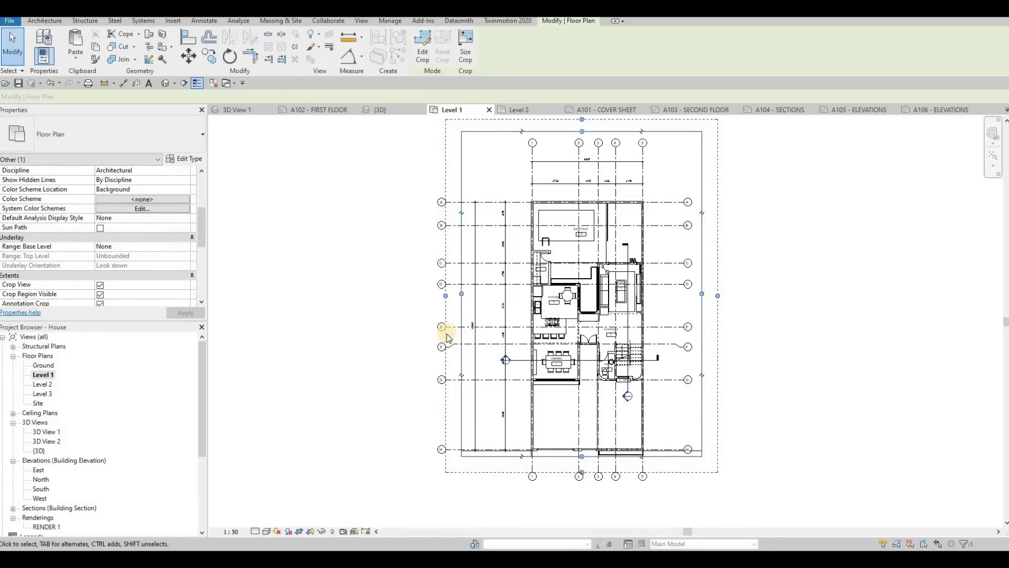
pyautogui.moveTo(458, 295)
pyautogui.mouseDown()
pyautogui.moveTo(478, 294)
pyautogui.moveTo(434, 288)
pyautogui.mouseUp()
pyautogui.moveTo(702, 294)
pyautogui.mouseDown()
pyautogui.moveTo(655, 300)
pyautogui.moveTo(676, 309)
pyautogui.moveTo(672, 293)
pyautogui.moveTo(687, 289)
pyautogui.moveTo(690, 271)
pyautogui.mouseUp()
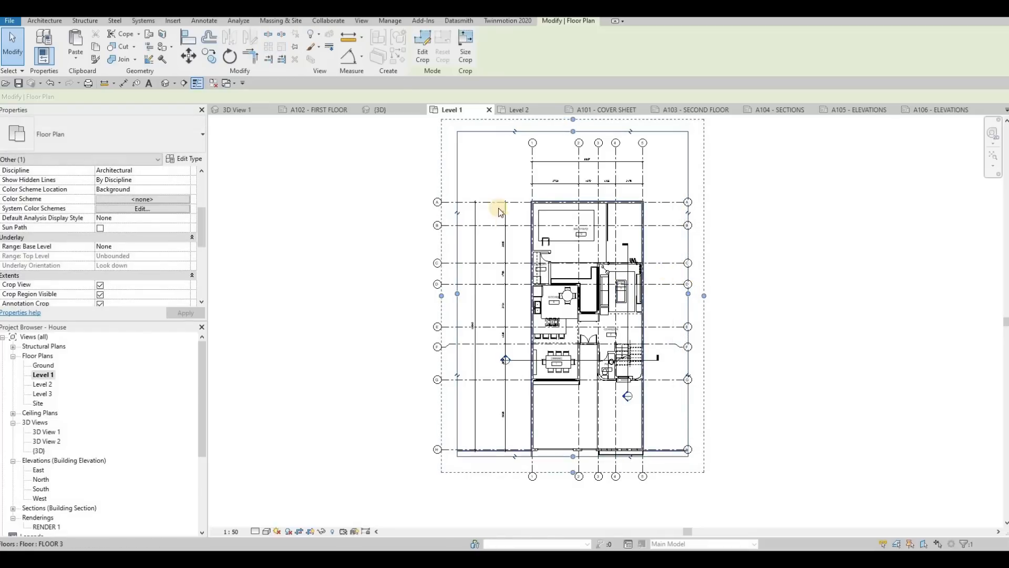
# - Move the cropped Level 1 viewport on the A102 - FIRST FLOOR sheet closer to the border's upper-left corner
pyautogui.click(315, 109)
pyautogui.scroll(3, 586, 240)
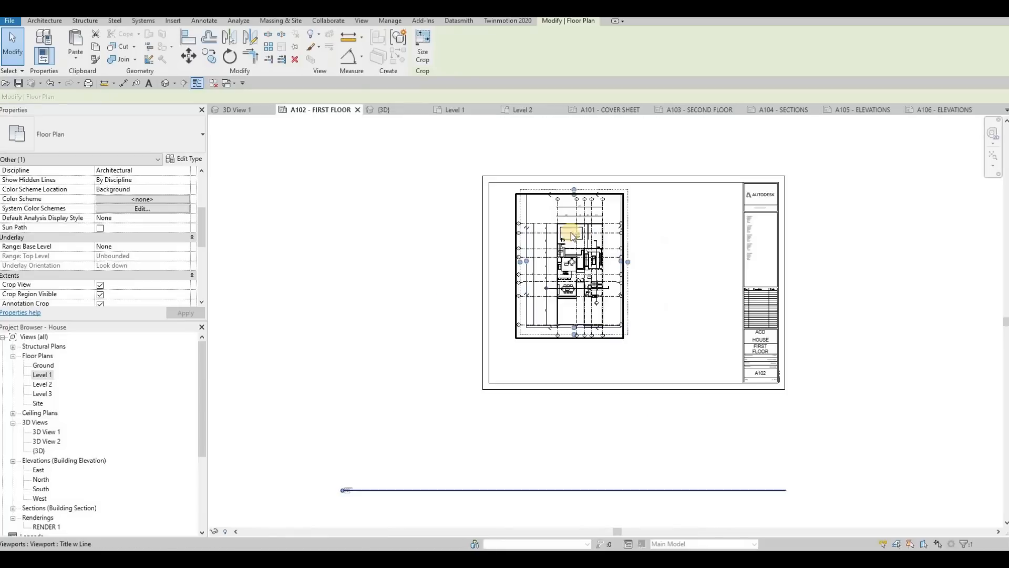
pyautogui.press('Escape')
pyautogui.press('Escape')
pyautogui.click(562, 238)
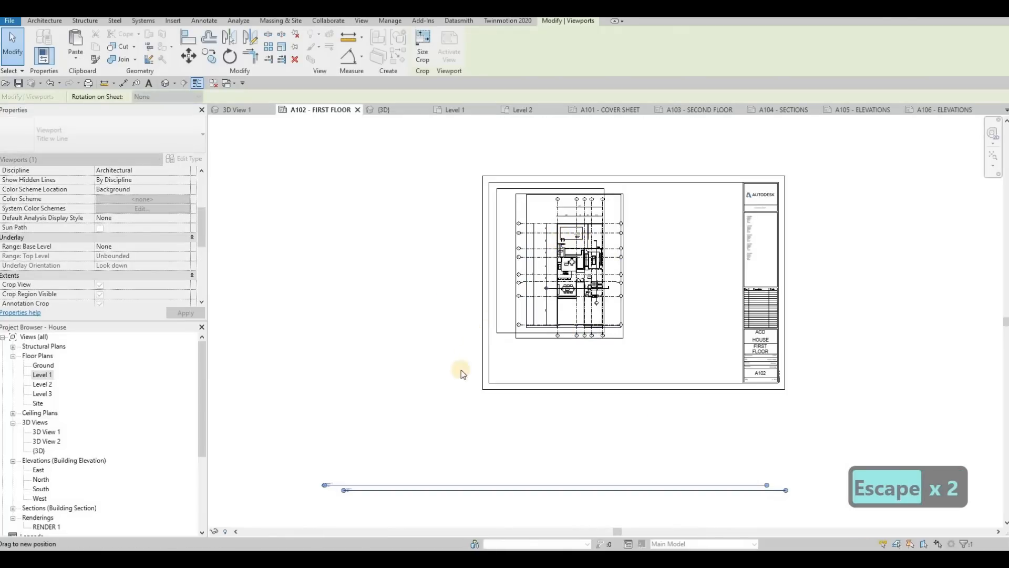
pyautogui.press('Escape')
# - Move the Level 1 view title from outside the sheet to just below the plan, and deselect it
pyautogui.scroll(-2, 373, 439)
pyautogui.scroll(4, 377, 431)
pyautogui.moveTo(372, 426); pyautogui.dragTo(665, 212)
pyautogui.scroll(-3, 646, 303)
pyautogui.scroll(4, 678, 186)
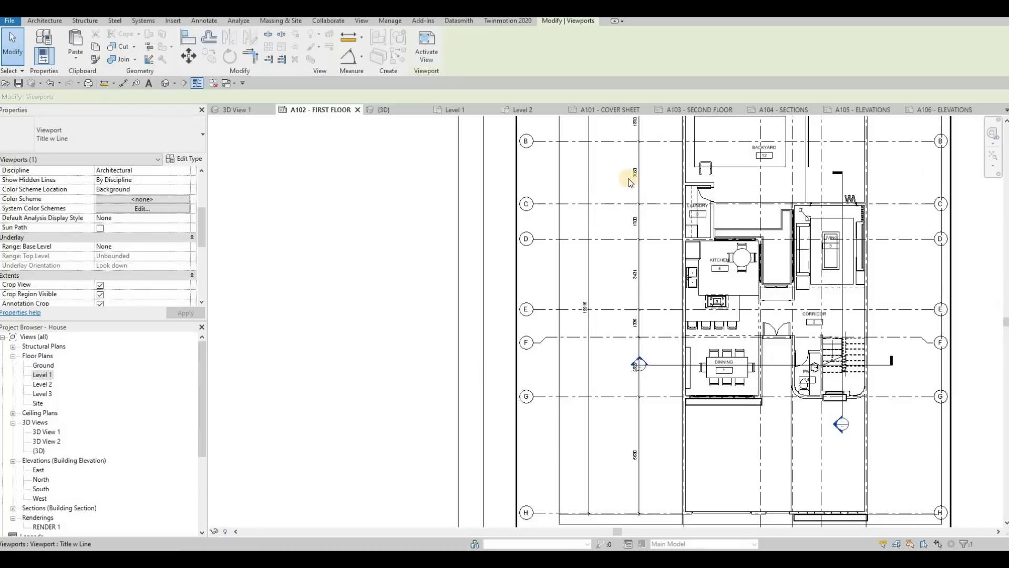
pyautogui.scroll(-4, 640, 286)
pyautogui.scroll(1, 638, 247)
pyautogui.scroll(-2, 631, 250)
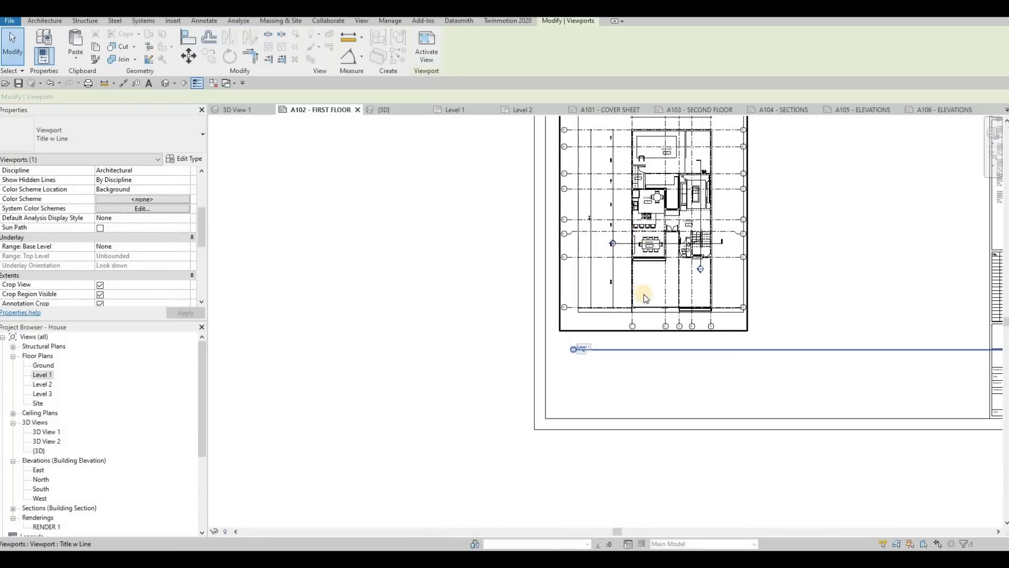
pyautogui.press('Escape')
# - Draw short detail lines in the Thin Lines style from the sheet border's upper-left corner, including a 10 mm horizontal segment
pyautogui.scroll(1, 569, 198)
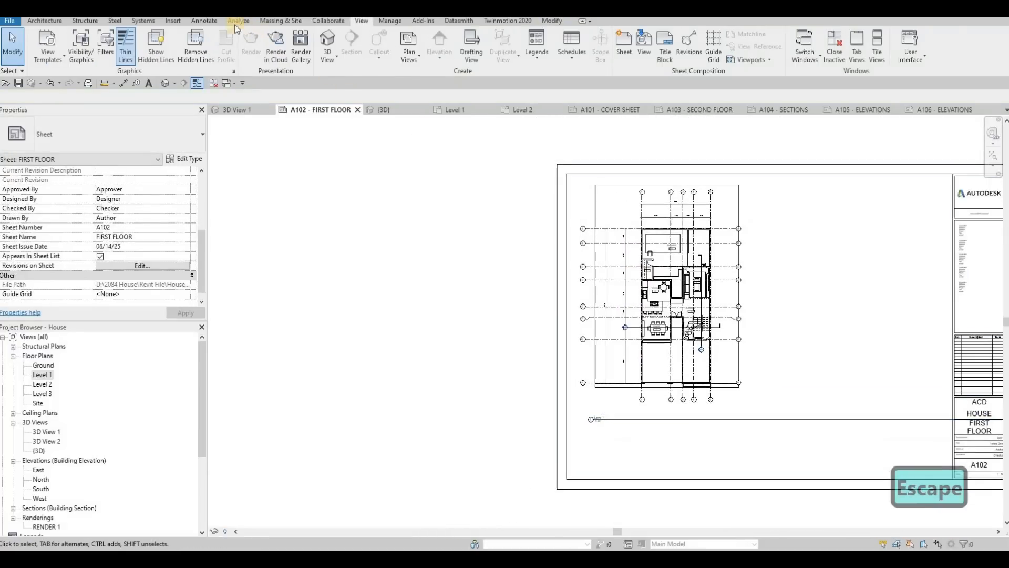
pyautogui.click(205, 21)
pyautogui.click(269, 51)
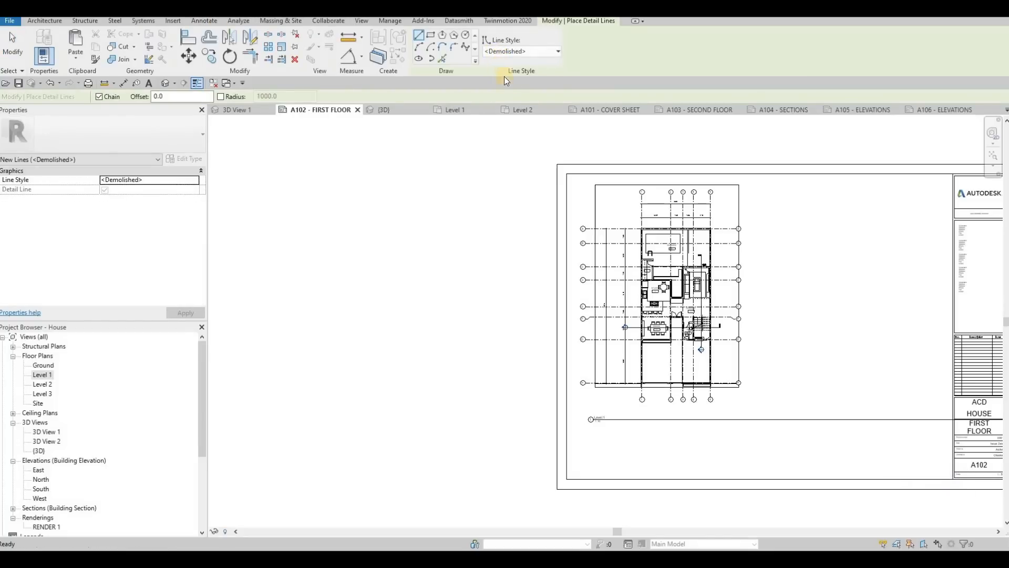
pyautogui.click(501, 52)
pyautogui.click(503, 163)
pyautogui.scroll(5, 559, 172)
pyautogui.click(548, 161)
pyautogui.click(568, 175)
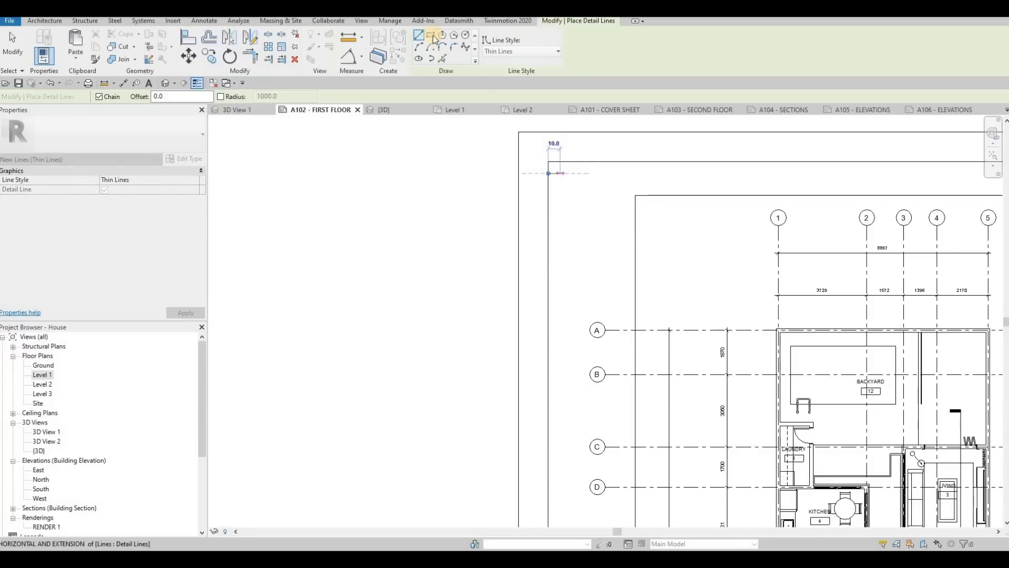
# - Draw a Thin Lines detail rectangle around the Level 1 plan, starting from the end of the 10 mm segment
pyautogui.press('Escape')
pyautogui.click(561, 173)
pyautogui.scroll(-5, 597, 222)
pyautogui.scroll(2, 727, 385)
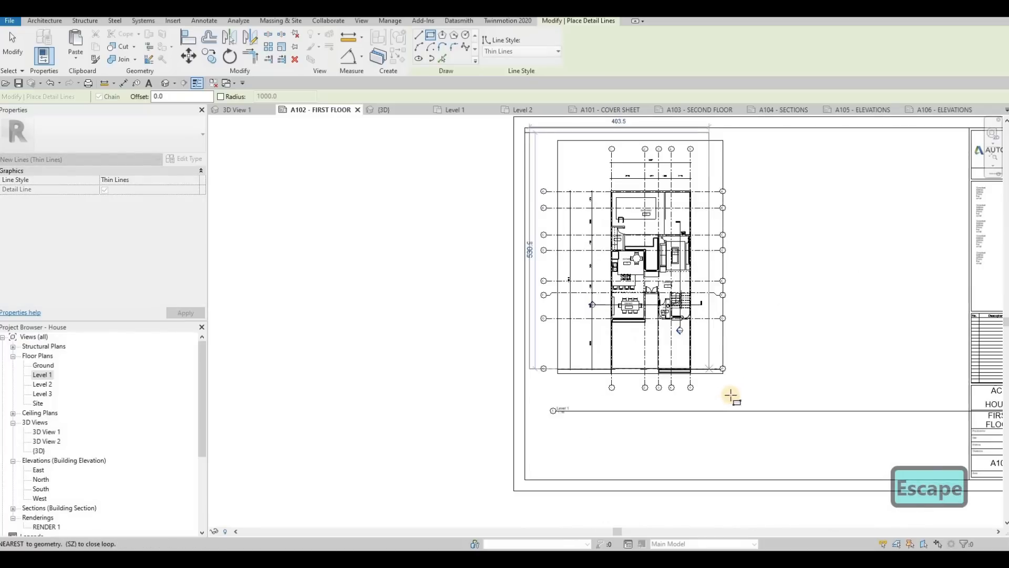
pyautogui.press('Escape')
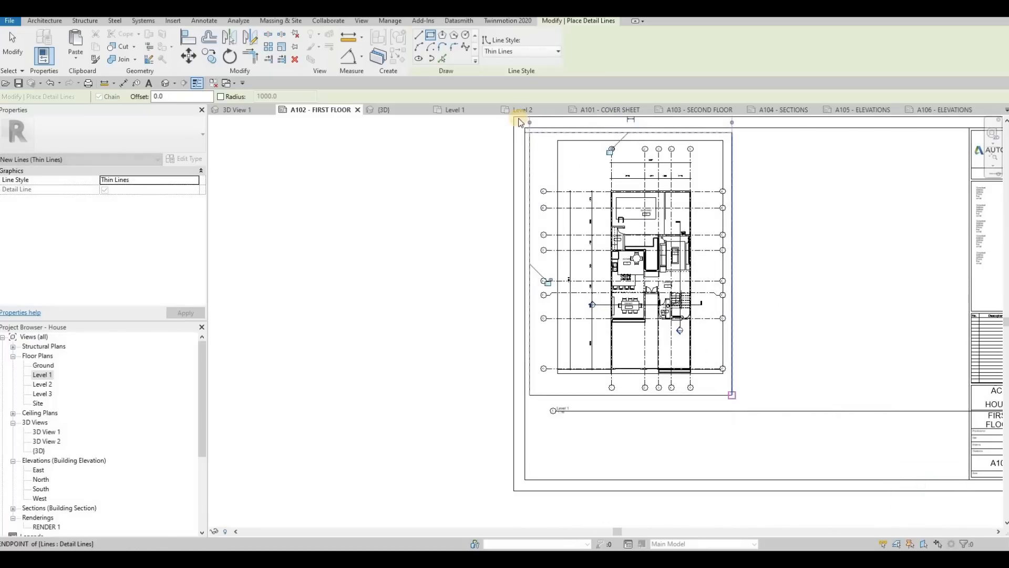
pyautogui.press('Escape')
pyautogui.press('Escape')
# - Delete the short helper detail line between the sheet border's upper-left corner and the new rectangle
pyautogui.scroll(3, 534, 197)
pyautogui.click(536, 192)
pyautogui.press('Delete')
pyautogui.scroll(-3, 631, 322)
pyautogui.scroll(1, 533, 337)
pyautogui.scroll(-1, 532, 337)
pyautogui.scroll(3, 559, 311)
pyautogui.press('Escape')
pyautogui.press('Escape')
# - Move the Level 1 view title to just below the lower-left corner of the rectangular frame
pyautogui.click(578, 291)
pyautogui.moveTo(555, 273); pyautogui.dragTo(534, 442)
pyautogui.scroll(-4, 710, 349)
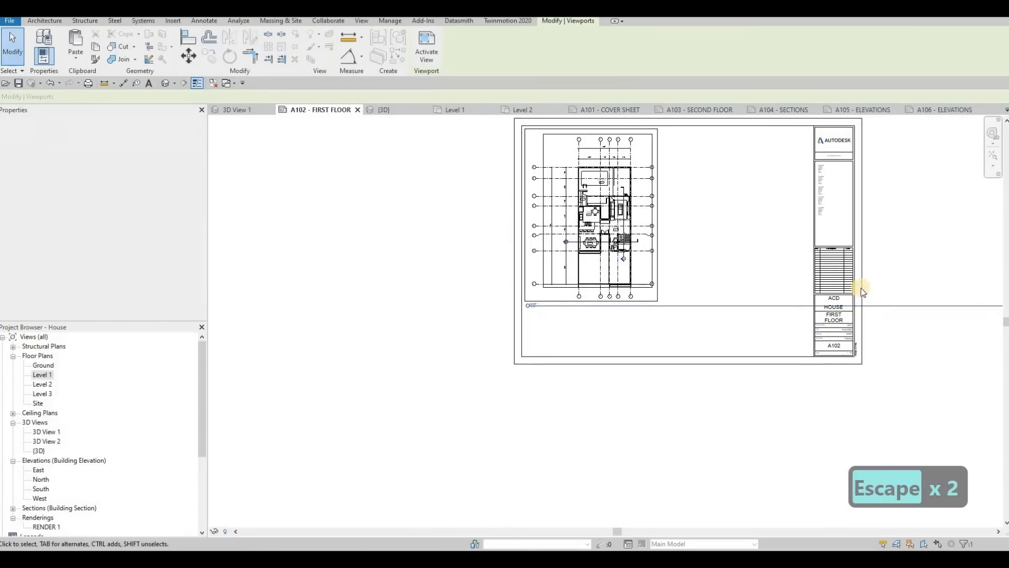
pyautogui.scroll(4, 804, 337)
pyautogui.moveTo(336, 256); pyautogui.dragTo(574, 285, button='middle')
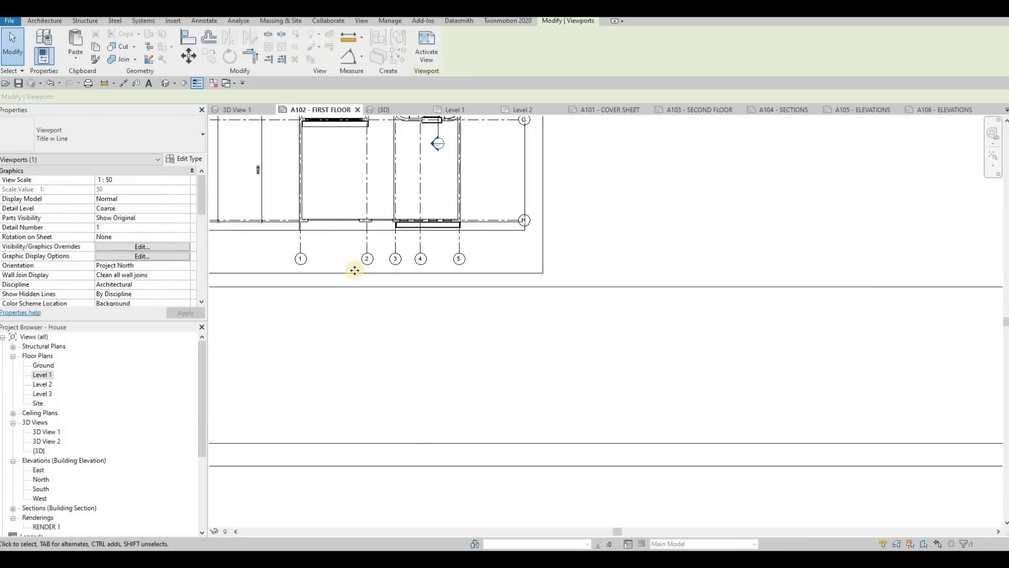
# - Set the Level 1 viewport's Title on Sheet to FIRST FLOOR and apply it
pyautogui.scroll(-3, 355, 270)
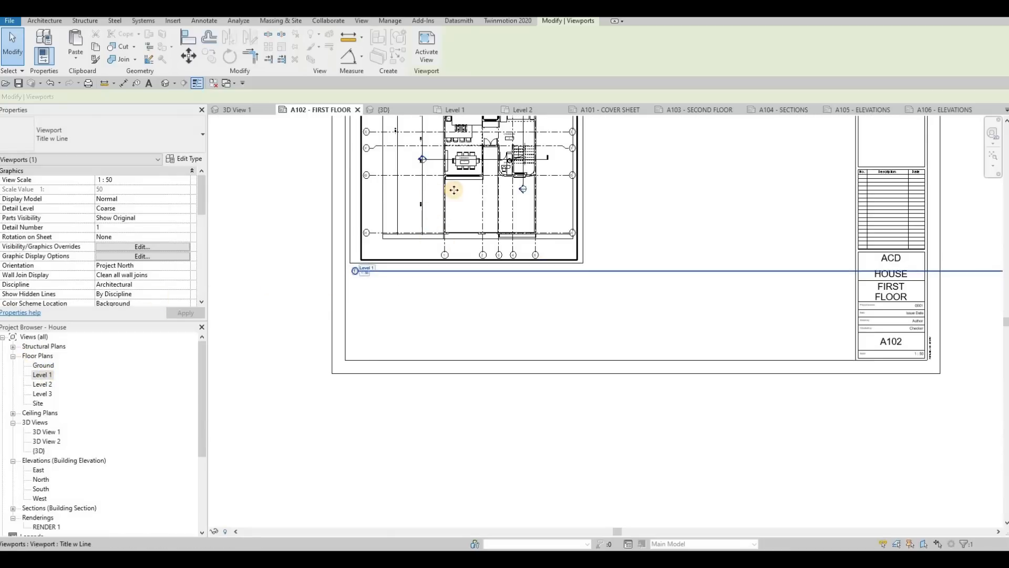
pyautogui.scroll(-8, 100, 257)
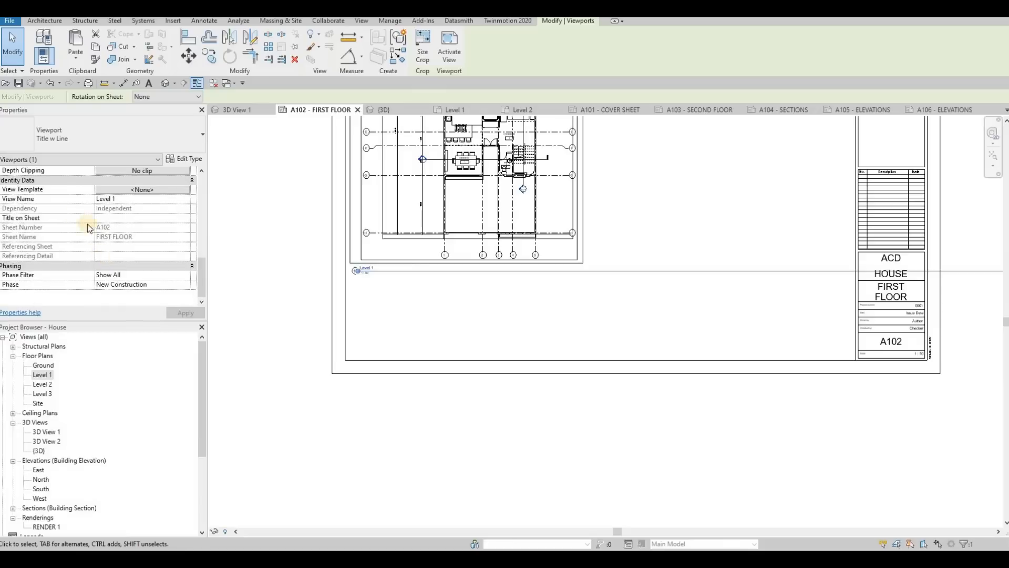
pyautogui.click(112, 218)
pyautogui.write('FIRS')
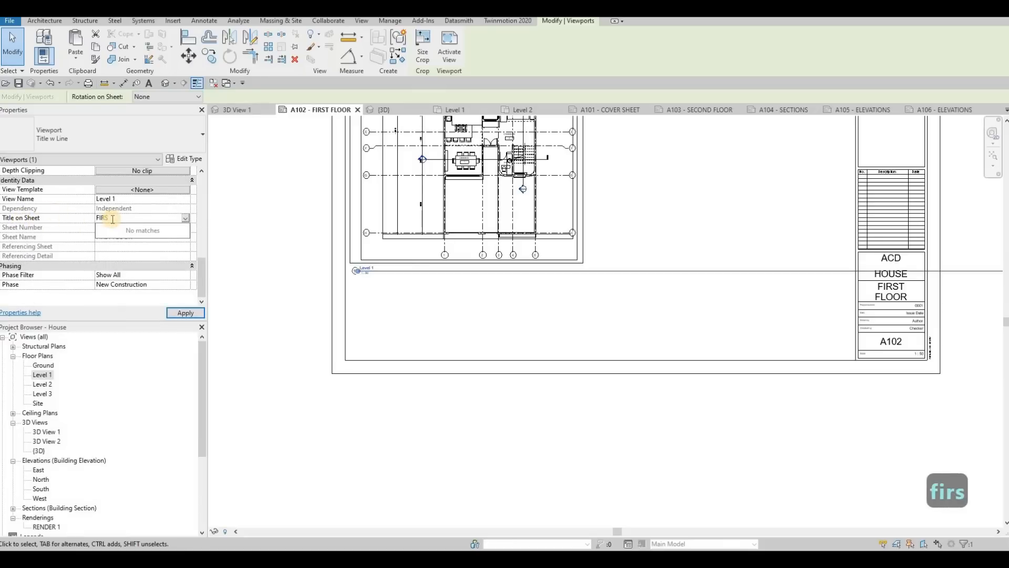
pyautogui.write('T FLOOR')
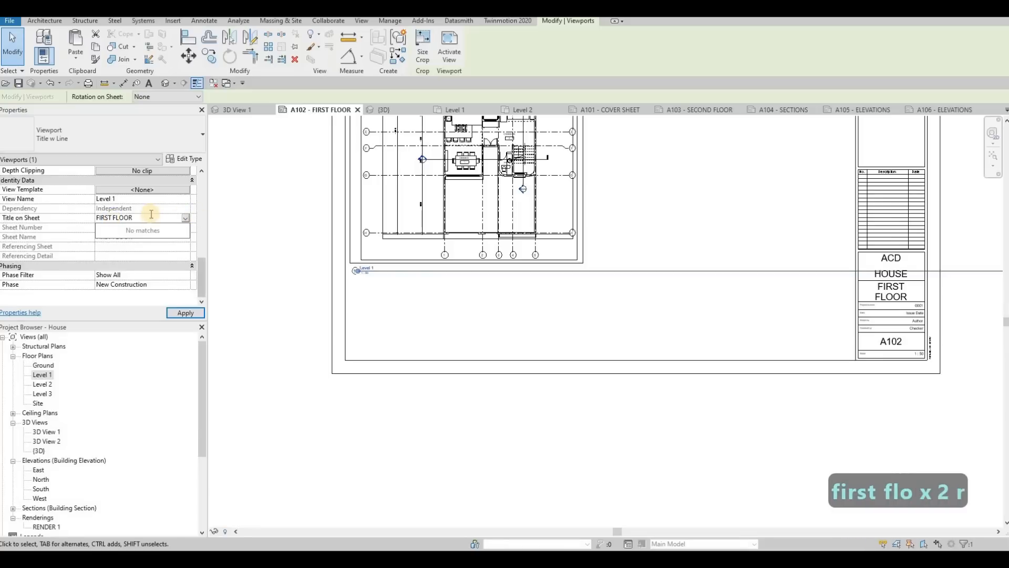
pyautogui.click(174, 314)
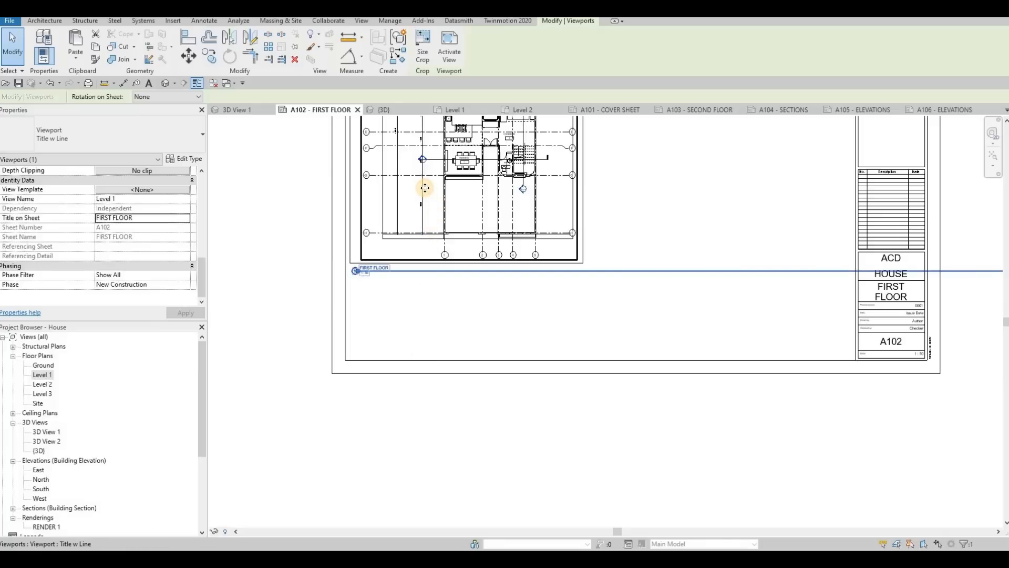
# - Shorten the FIRST FLOOR title line so it ends just past the title text, and deselect the viewport
pyautogui.scroll(-2, 910, 250)
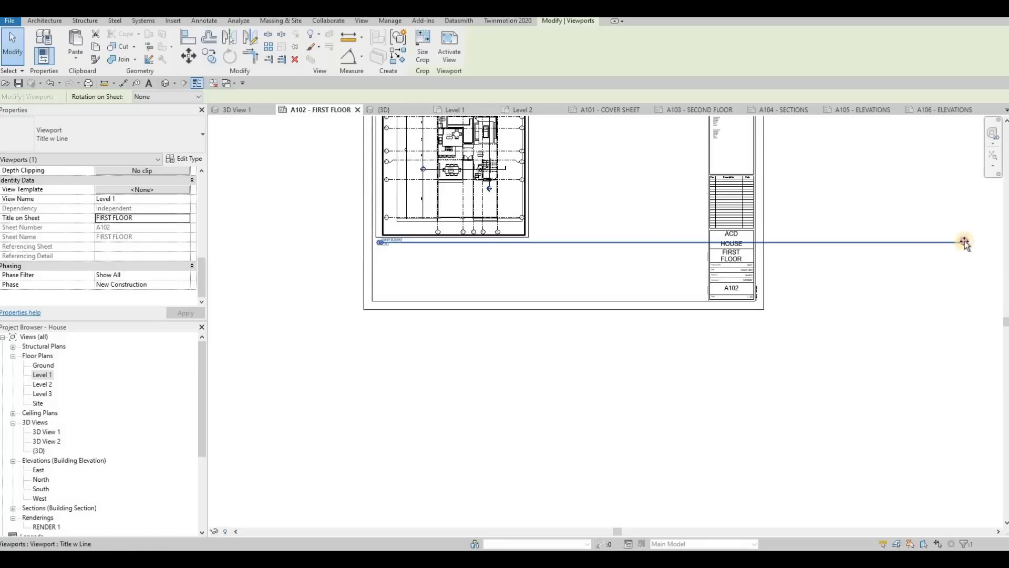
pyautogui.moveTo(400, 294); pyautogui.dragTo(407, 296)
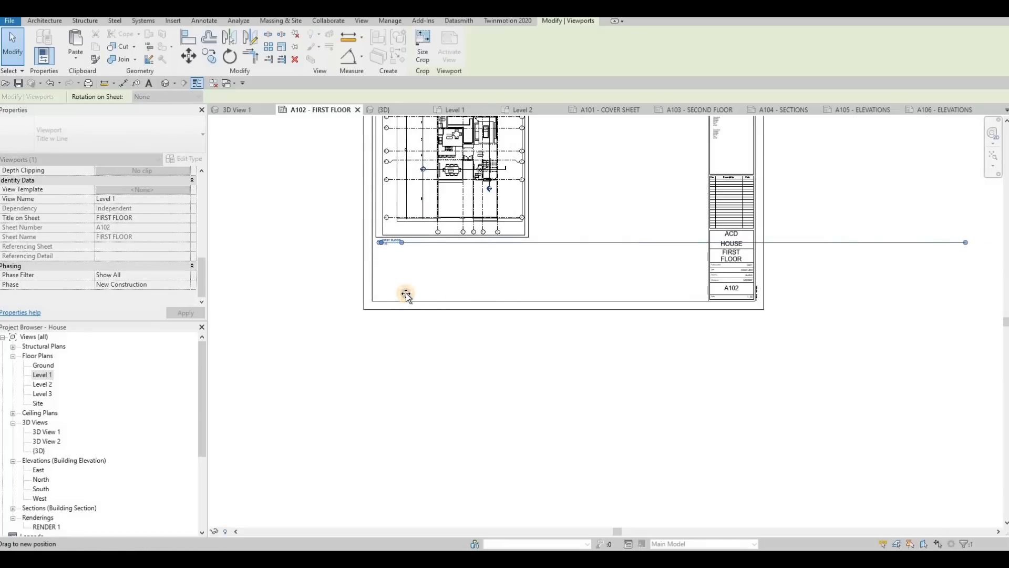
pyautogui.moveTo(386, 233); pyautogui.dragTo(389, 235)
pyautogui.scroll(5, 496, 265)
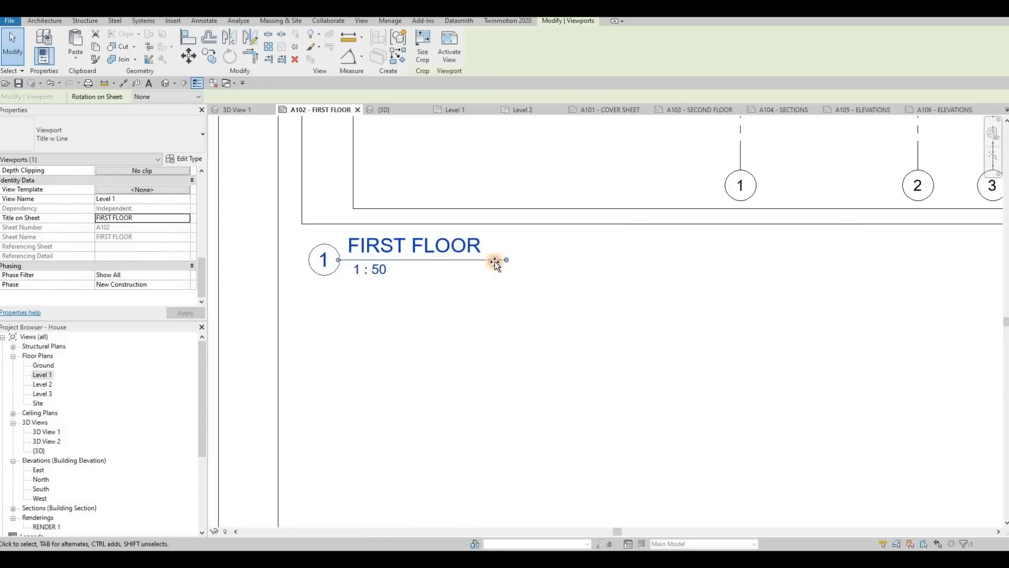
pyautogui.moveTo(487, 263); pyautogui.dragTo(483, 263)
pyautogui.scroll(-5, 483, 263)
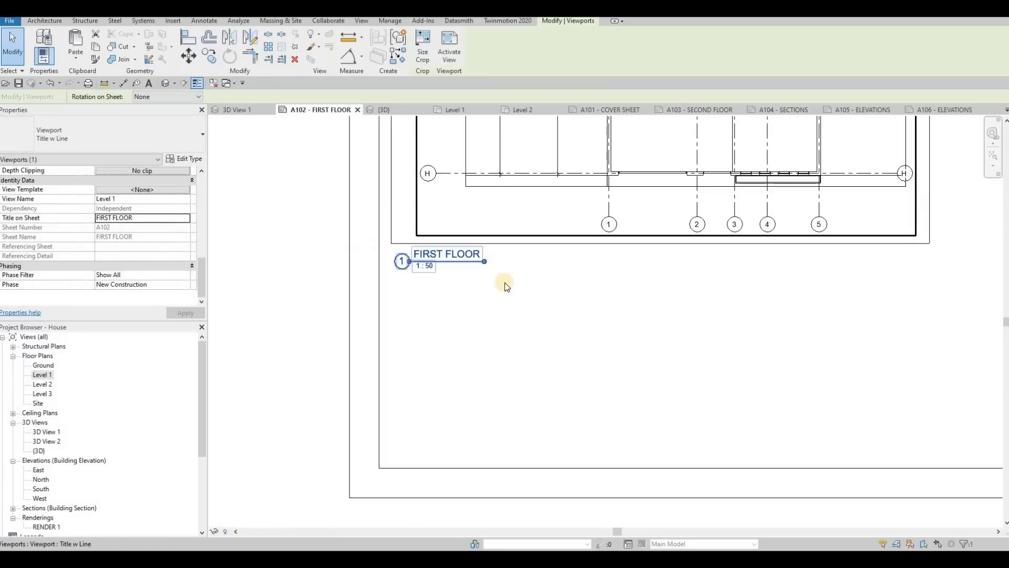
pyautogui.scroll(-2, 444, 310)
pyautogui.scroll(3, 480, 307)
pyautogui.scroll(-5, 480, 306)
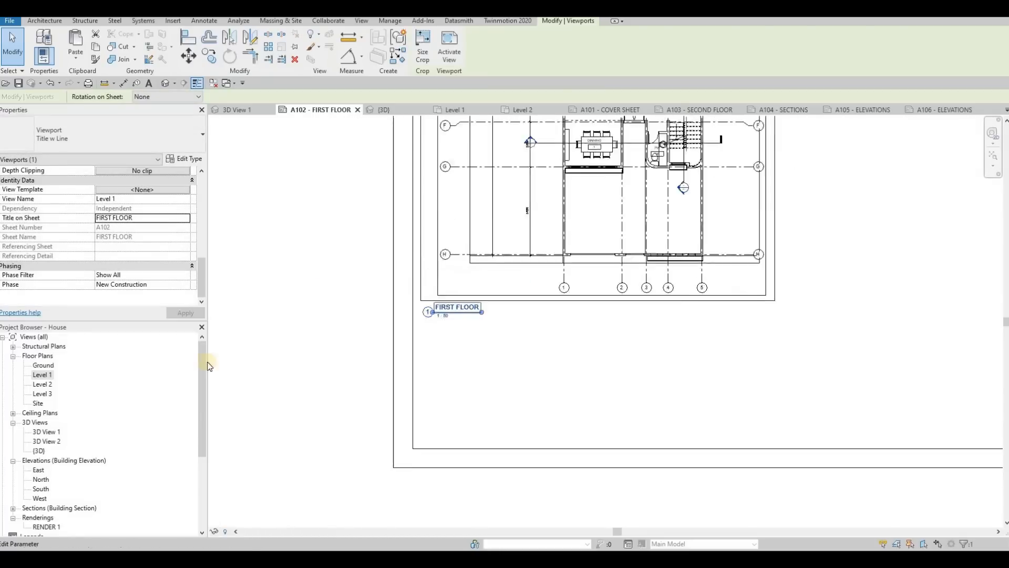
pyautogui.press('Escape')
pyautogui.press('Escape')
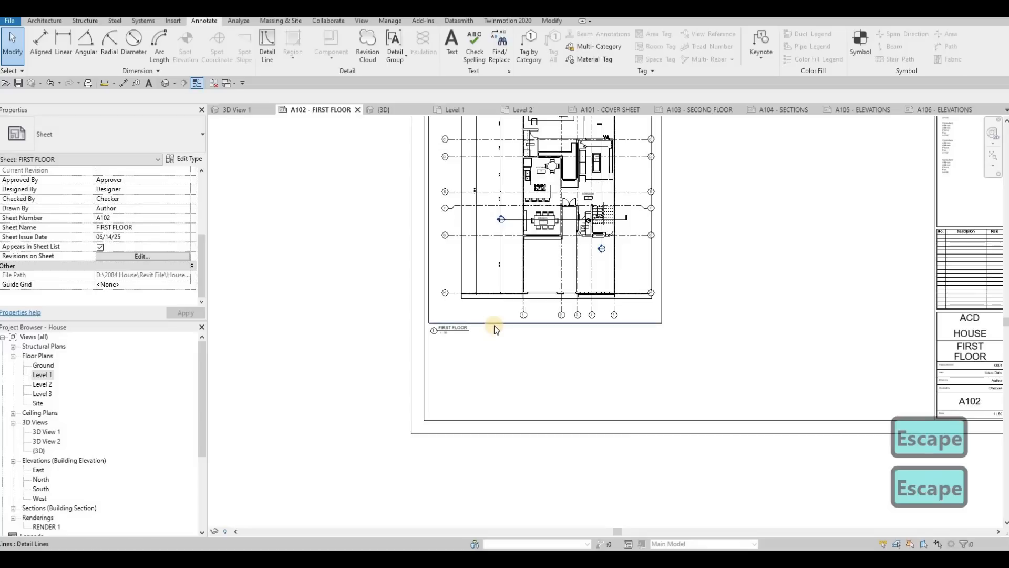
# - Copy the four-line rectangular frame from A102 and paste it at the same position on sheet A103 - SECOND FLOOR
pyautogui.press('Tab')
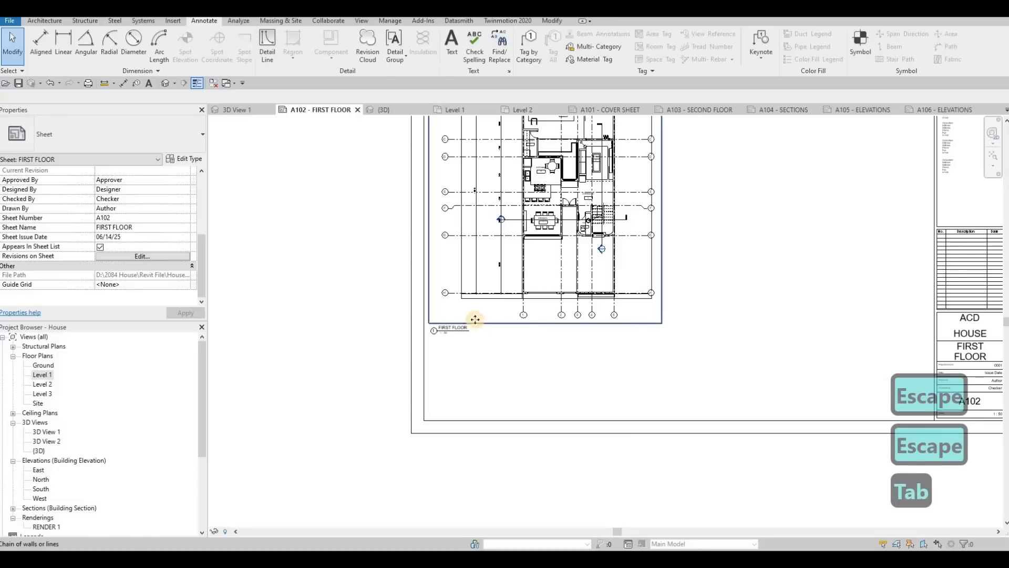
pyautogui.click(474, 319)
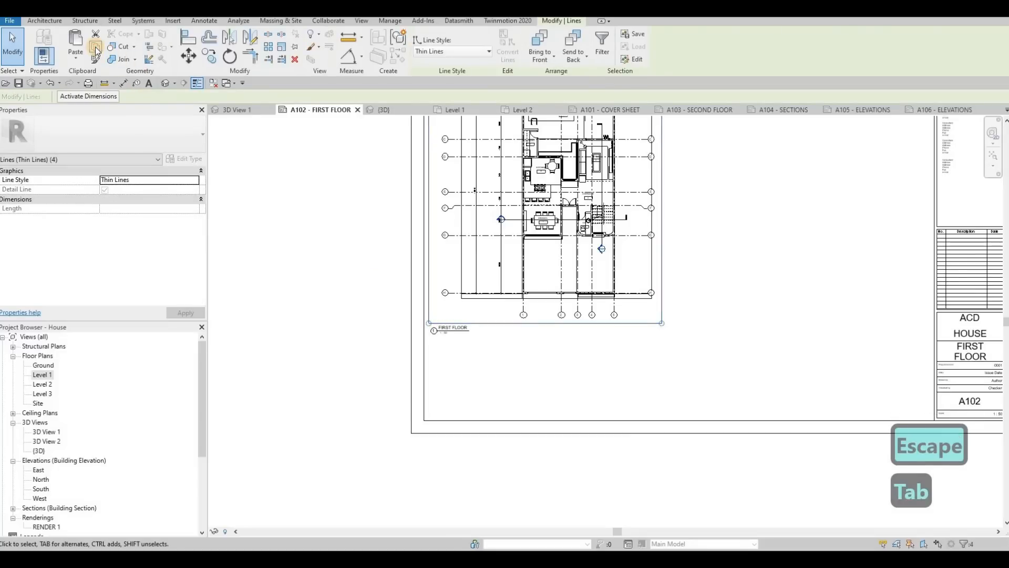
pyautogui.moveTo(450, 138); pyautogui.dragTo(457, 163, button='middle')
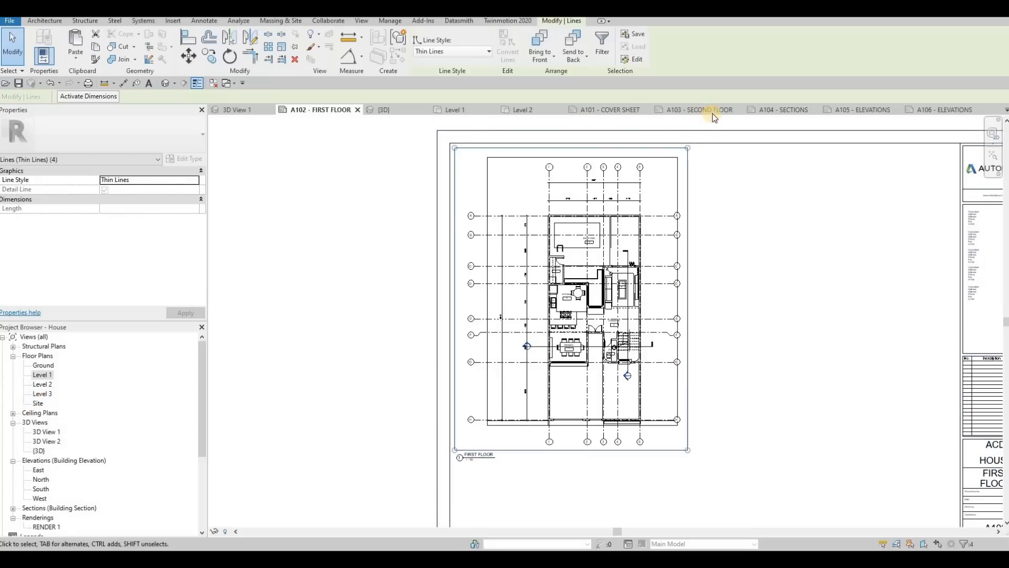
pyautogui.hotkey('ctrl', 'Tab')
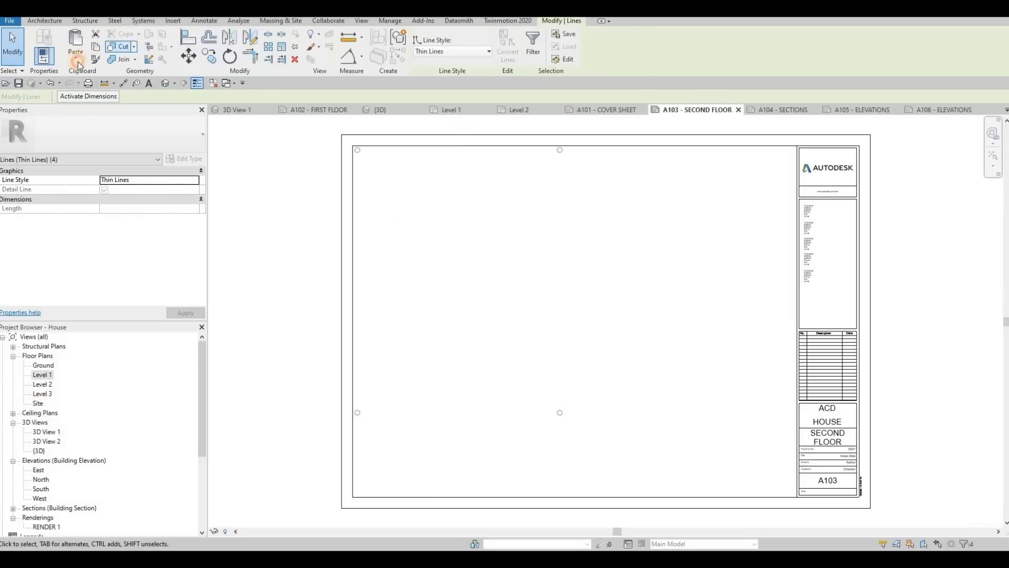
pyautogui.click(75, 58)
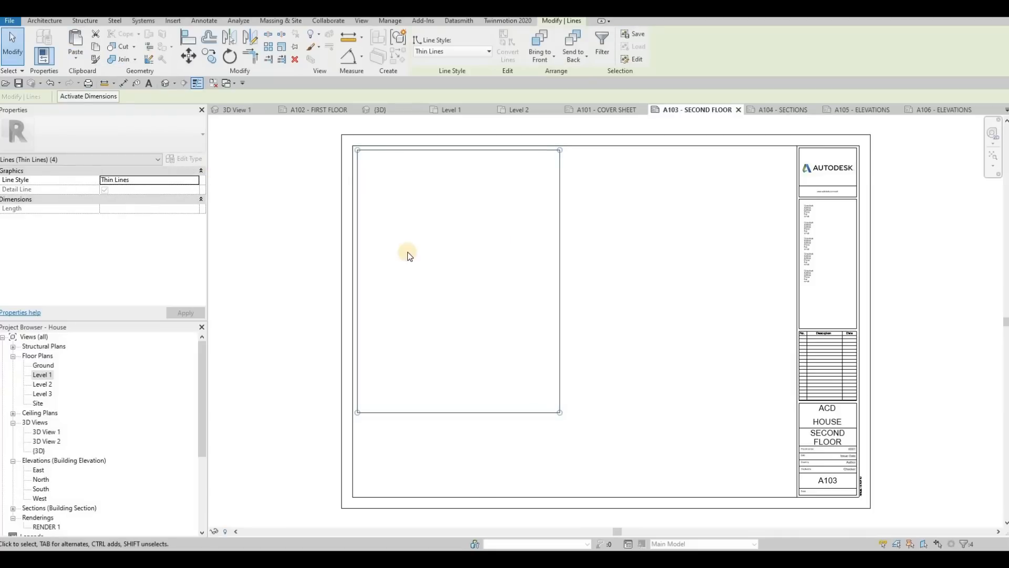
pyautogui.press('Escape')
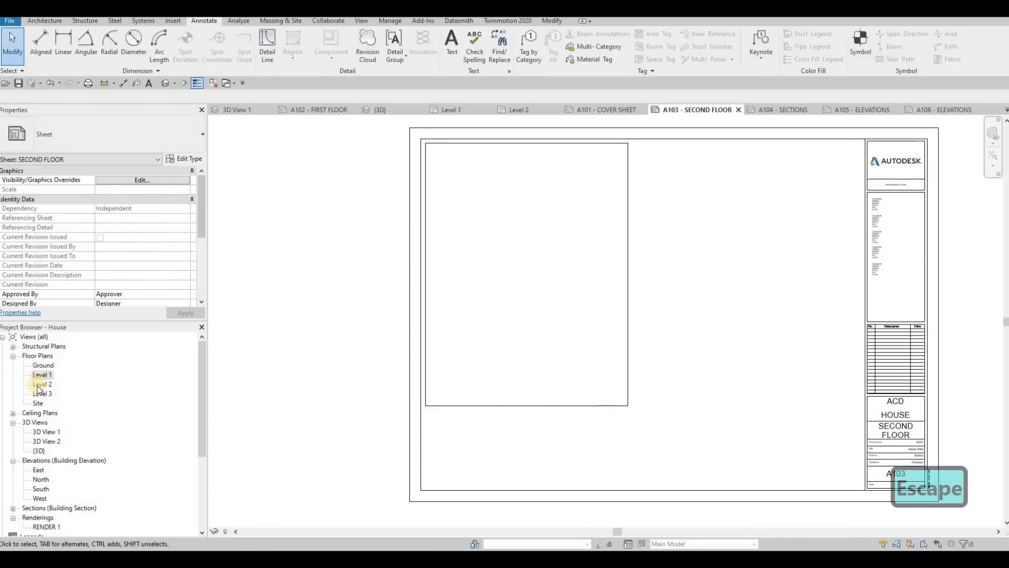
# - Open the Level 2 floor plan and set its view scale to 1:50
pyautogui.doubleClick(41, 384)
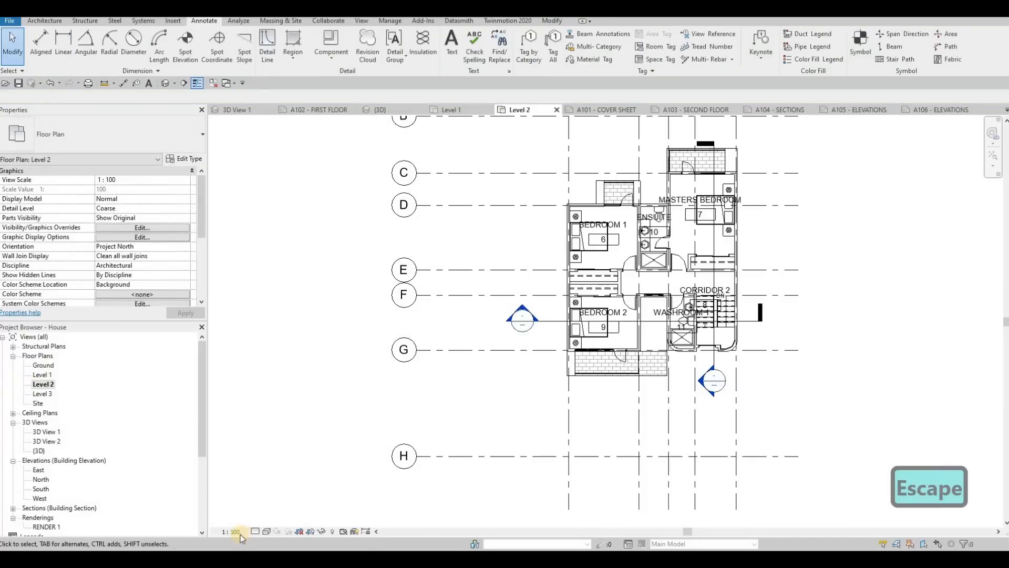
pyautogui.click(232, 531)
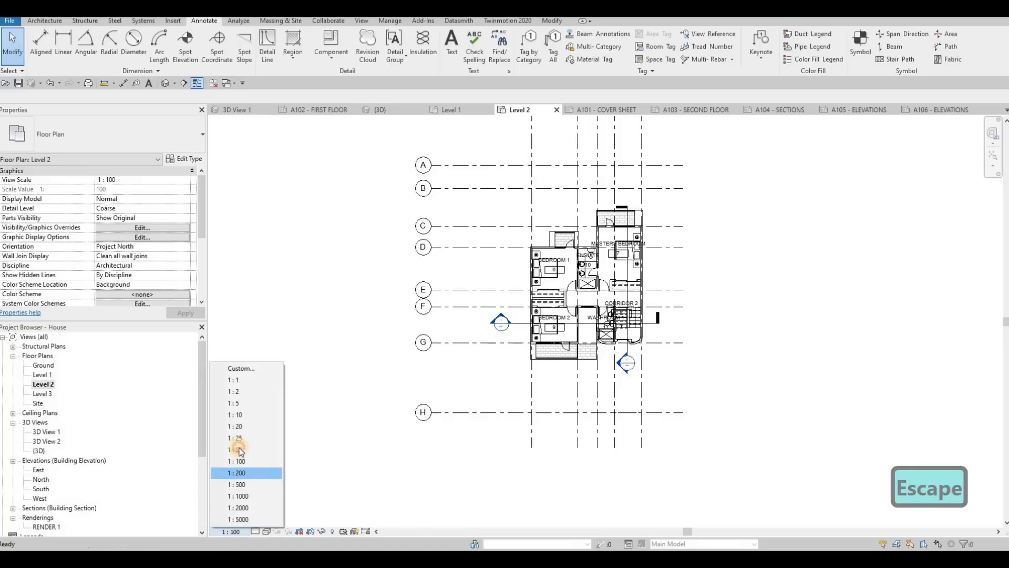
pyautogui.click(239, 450)
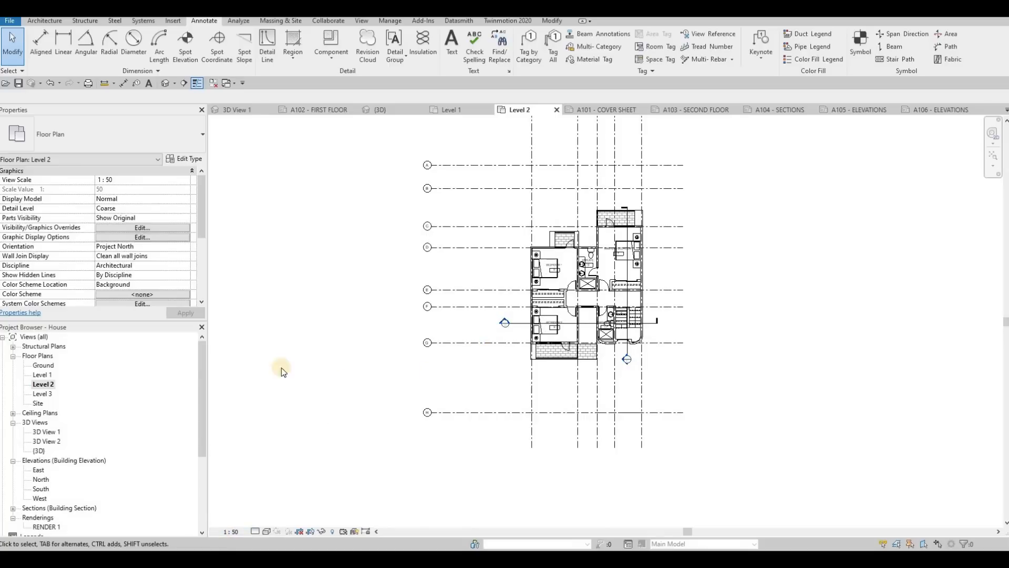
# - Turn on Crop View, Crop Region Visible and Annotation Crop for the Level 2 floor plan
pyautogui.scroll(-5, 105, 250)
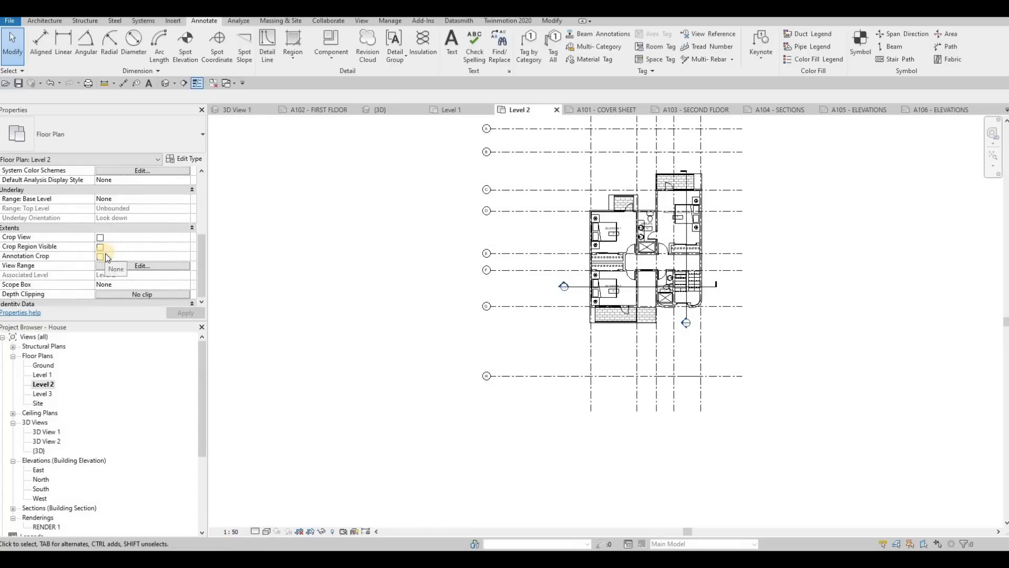
pyautogui.click(99, 238)
pyautogui.click(100, 247)
pyautogui.click(100, 257)
pyautogui.scroll(-4, 451, 302)
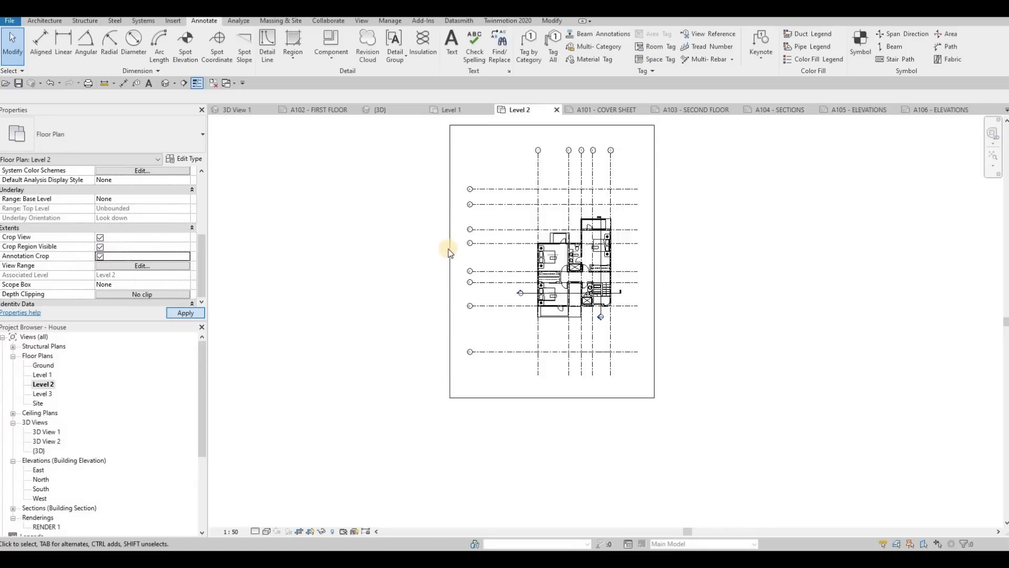
# - Pull the left, bottom and right sides of the Level 2 crop region in closer to the plan
pyautogui.click(449, 268)
pyautogui.moveTo(448, 268); pyautogui.dragTo(476, 269)
pyautogui.moveTo(549, 384); pyautogui.dragTo(549, 335)
pyautogui.moveTo(626, 241); pyautogui.dragTo(611, 239)
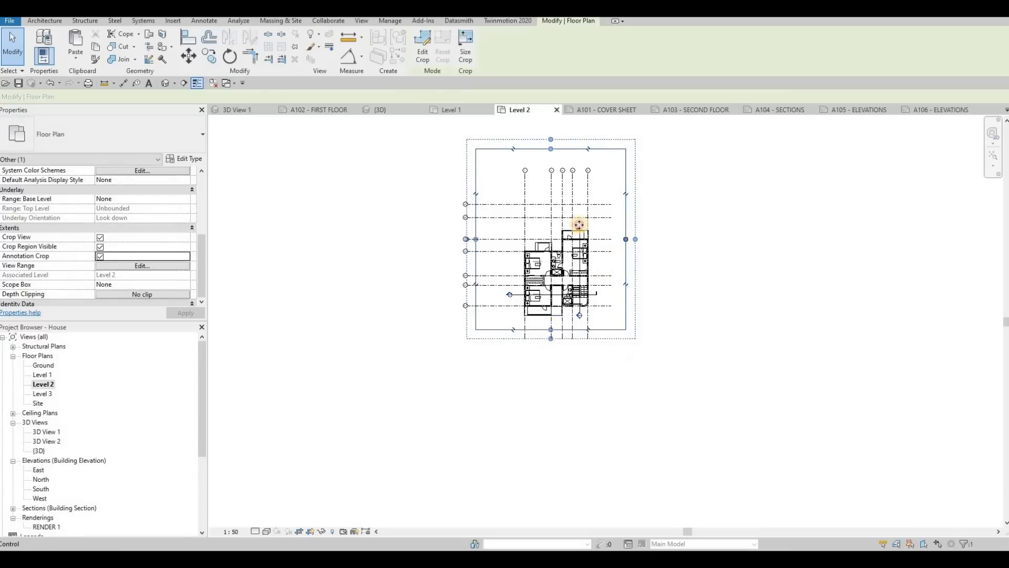
# - Pull the edges of the Level 2 plan's crop region in closer around the house
pyautogui.moveTo(518, 165); pyautogui.dragTo(519, 178)
pyautogui.hotkey('ctrl', 'z')
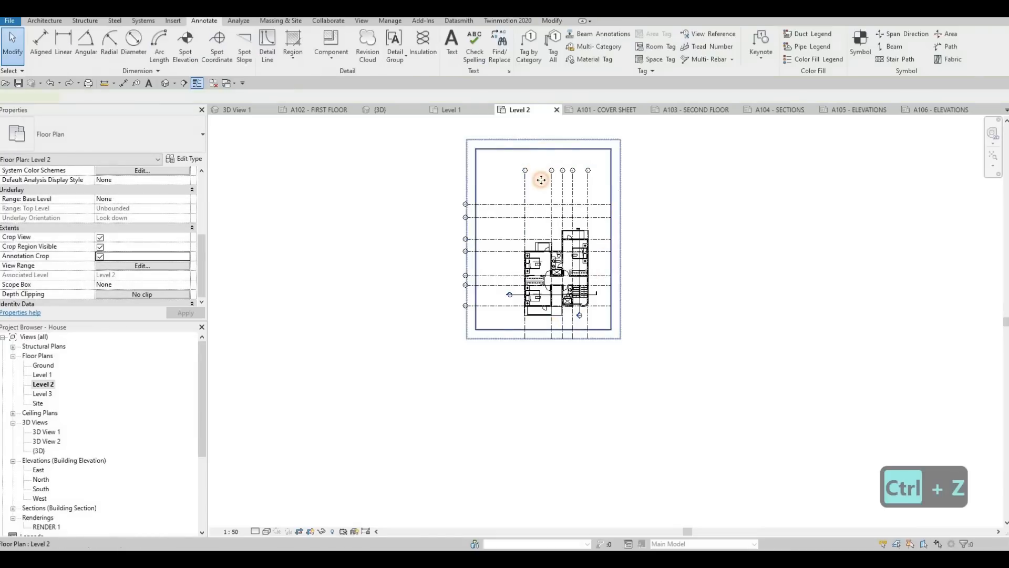
pyautogui.moveTo(478, 257); pyautogui.dragTo(497, 256)
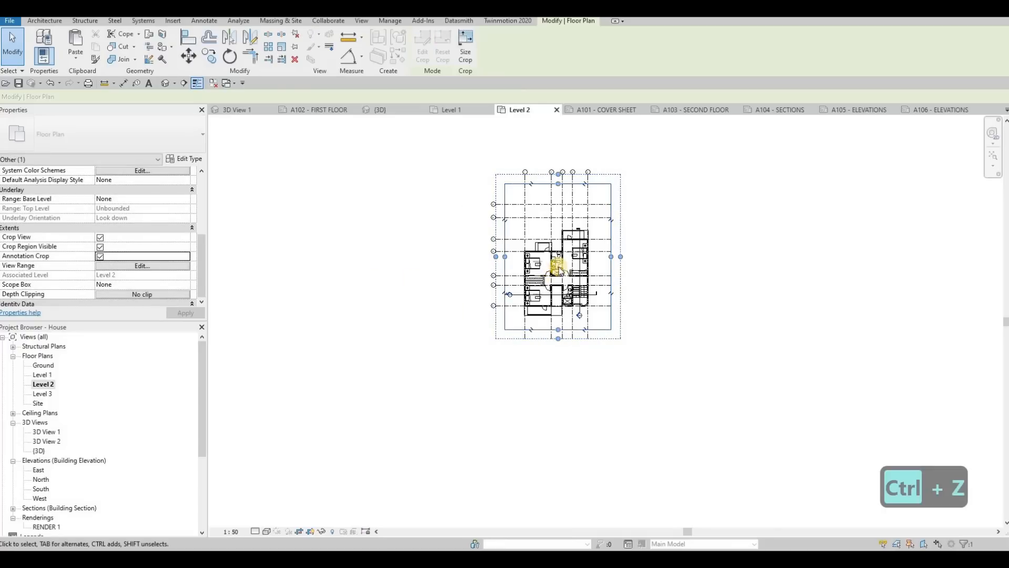
# - Set the Level 2 plan's Title on Sheet to SECOND FLOOR
pyautogui.scroll(3, 492, 266)
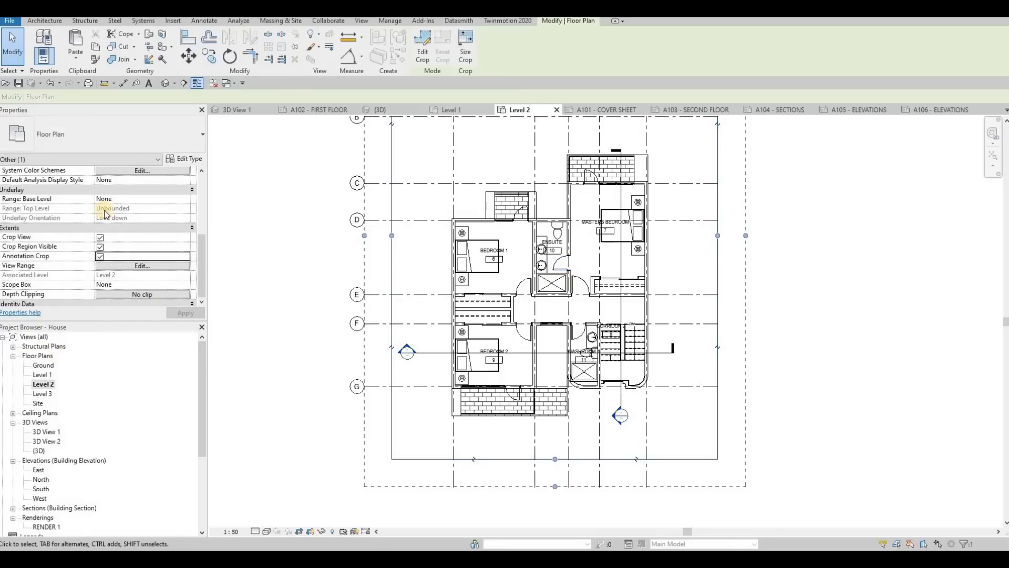
pyautogui.scroll(-4, 113, 241)
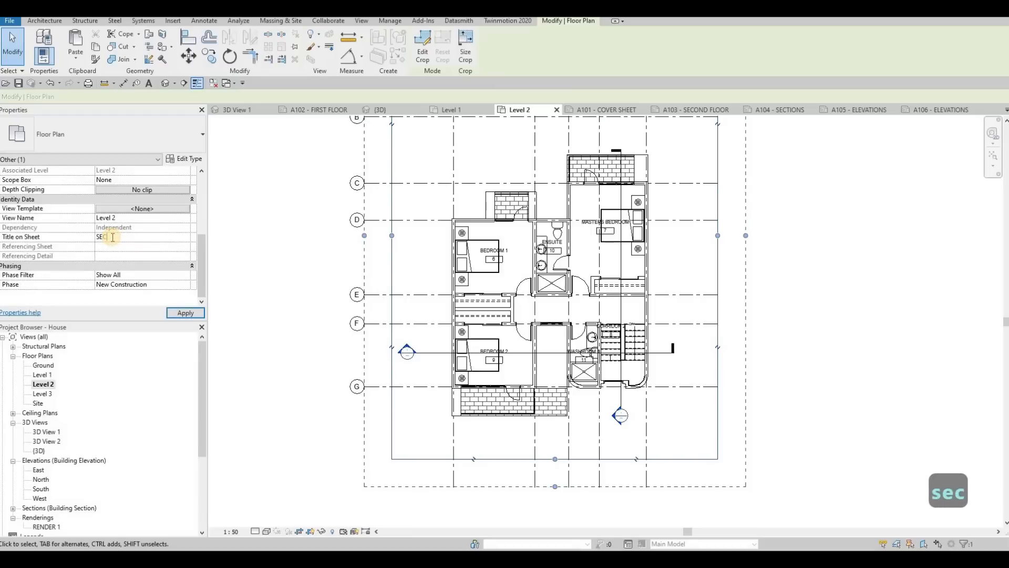
pyautogui.write('OOR')
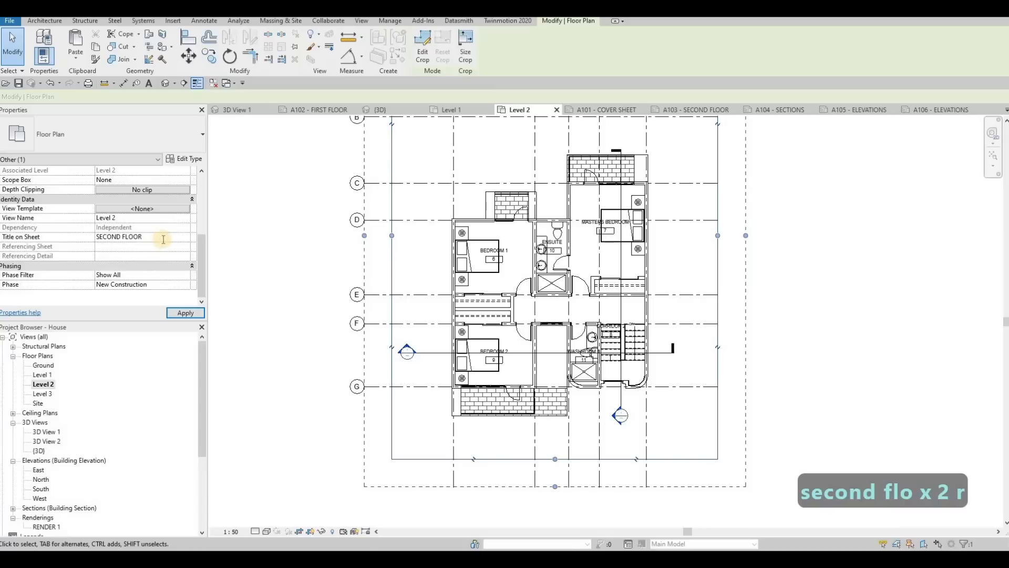
pyautogui.click(387, 175)
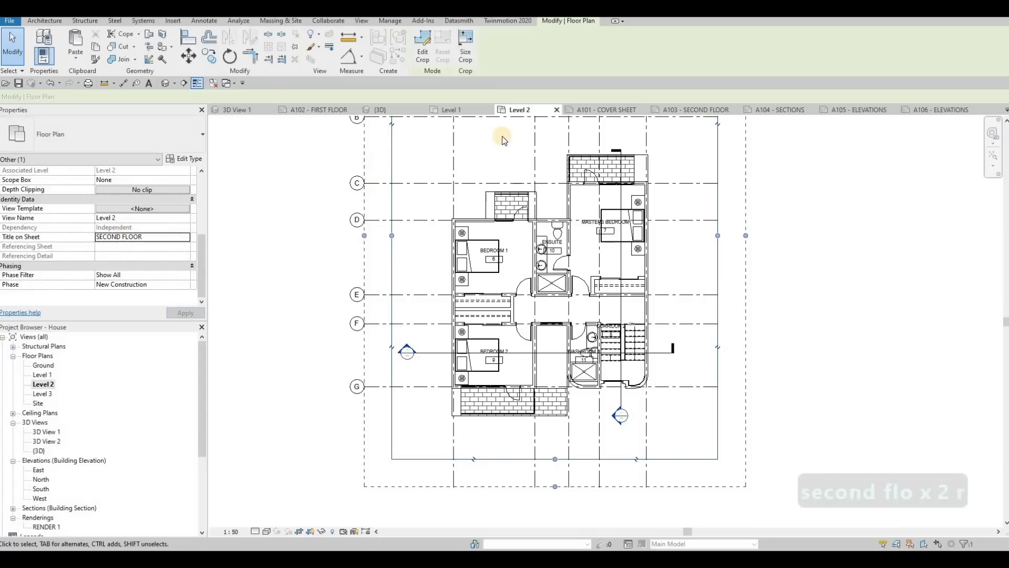
# - Place the Level 2 floor plan inside the rectangular frame on sheet A103 - SECOND FLOOR
pyautogui.click(705, 110)
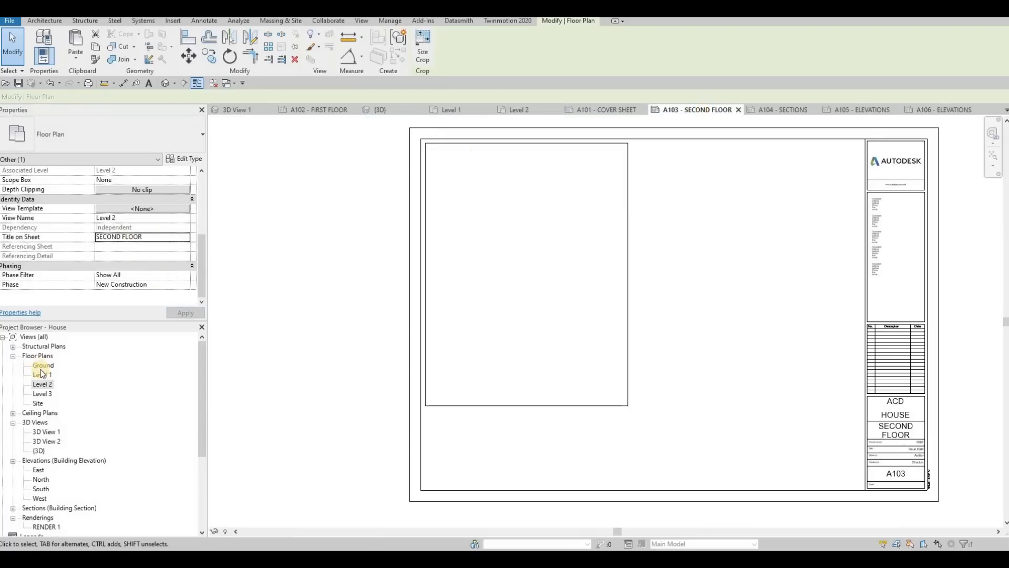
pyautogui.moveTo(494, 295); pyautogui.dragTo(517, 279)
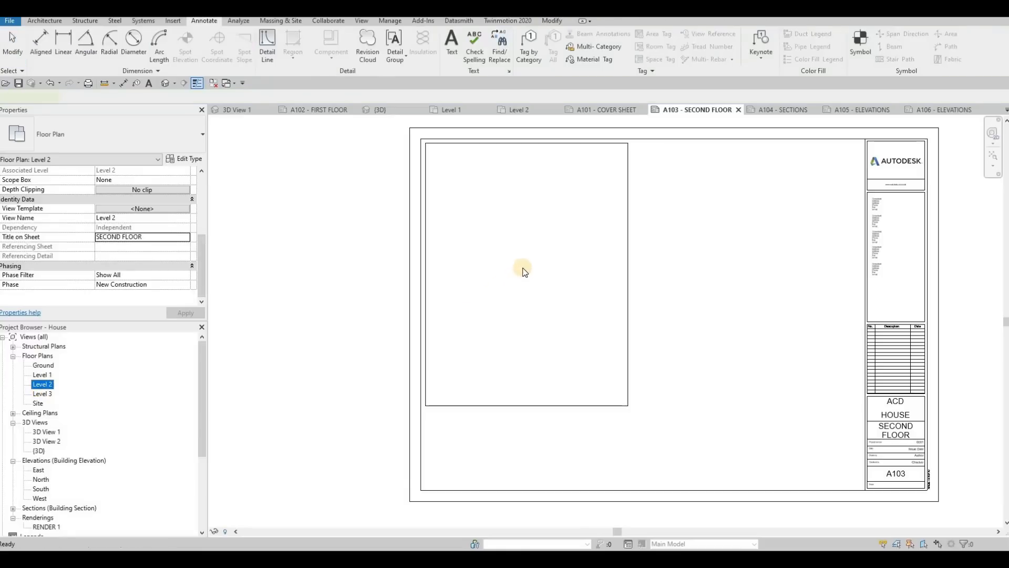
pyautogui.click(482, 328)
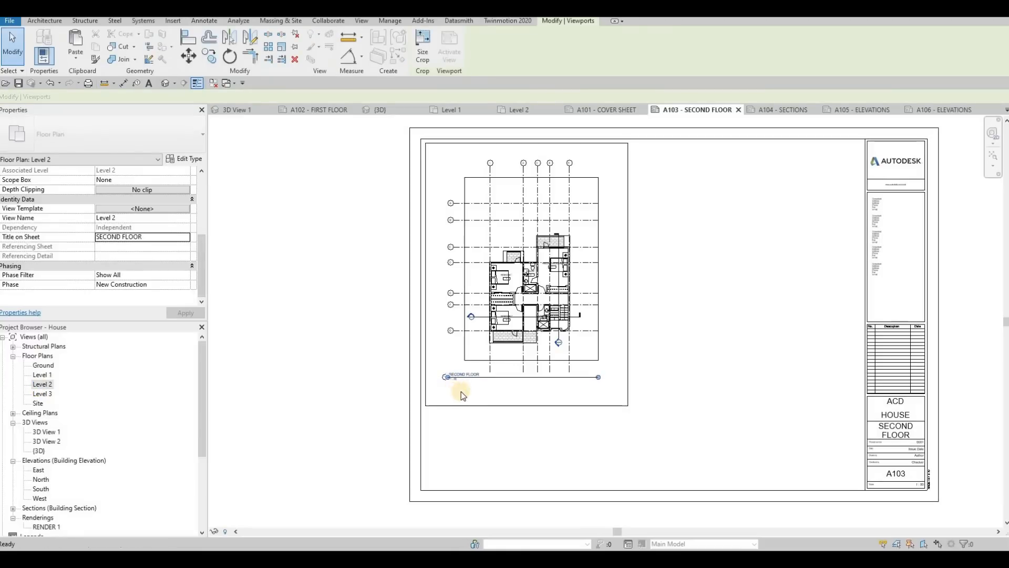
# - Move the SECOND FLOOR view title to just below the frame's lower-left corner
pyautogui.scroll(2, 476, 370)
pyautogui.press('Escape')
pyautogui.click(478, 366)
pyautogui.moveTo(446, 420); pyautogui.dragTo(452, 421)
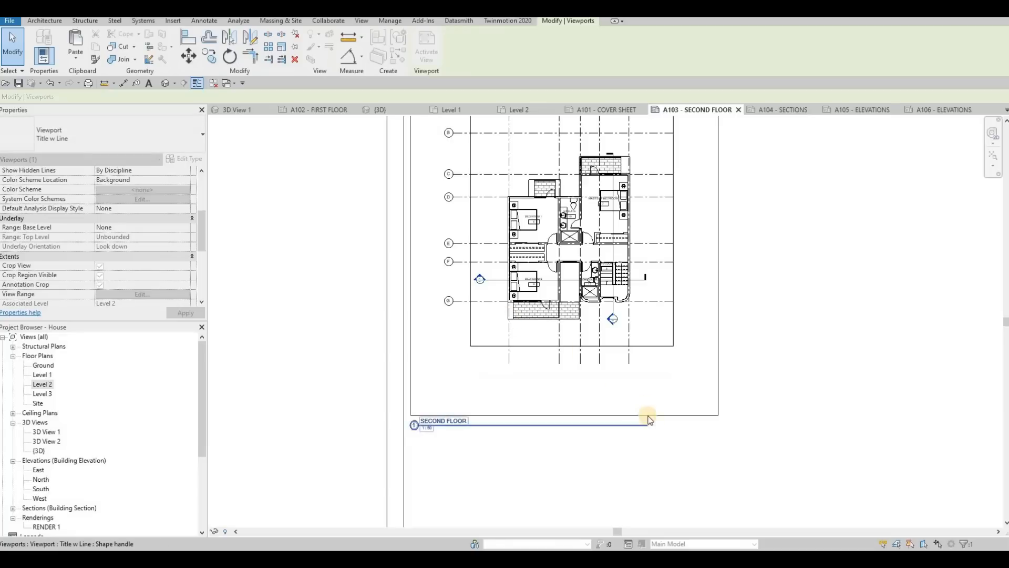
# - Shorten the line of the SECOND FLOOR view title to slightly longer than its text and deselect the viewport
pyautogui.moveTo(648, 425); pyautogui.dragTo(469, 441)
pyautogui.moveTo(468, 440); pyautogui.dragTo(502, 441)
pyautogui.scroll(-4, 478, 356)
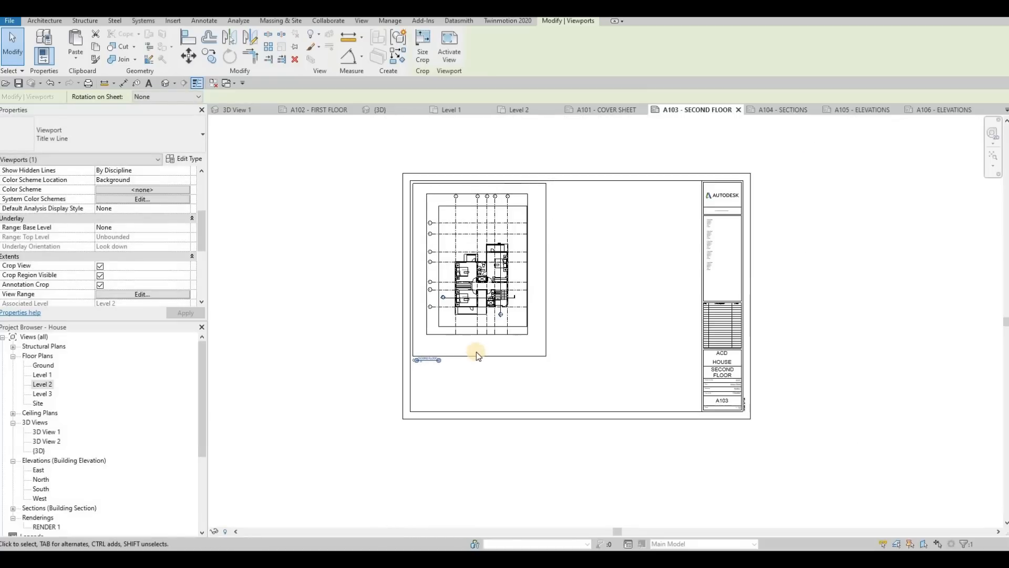
pyautogui.press('Escape')
pyautogui.press('Escape')
pyautogui.moveTo(493, 365); pyautogui.dragTo(498, 340, button='middle')
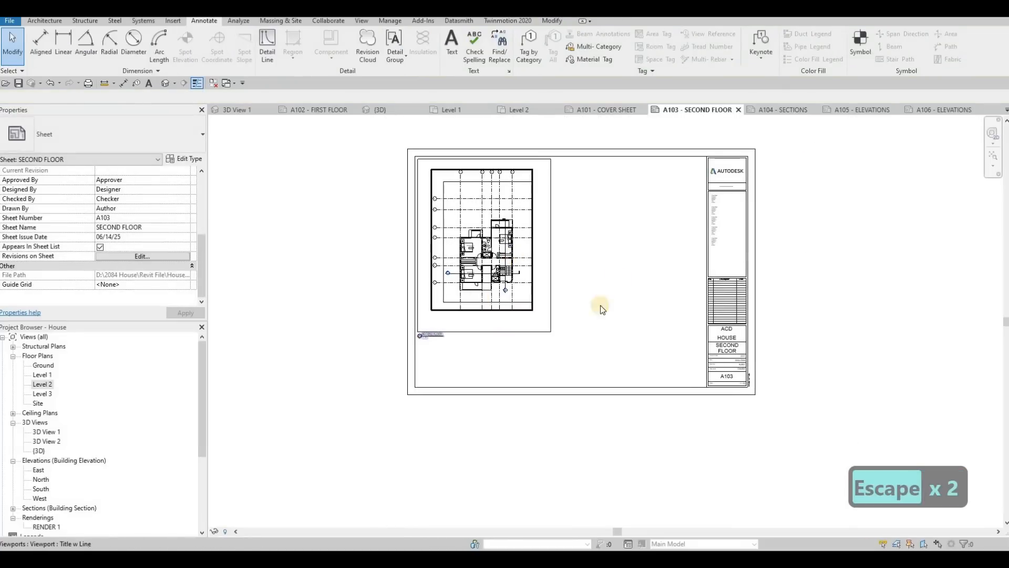
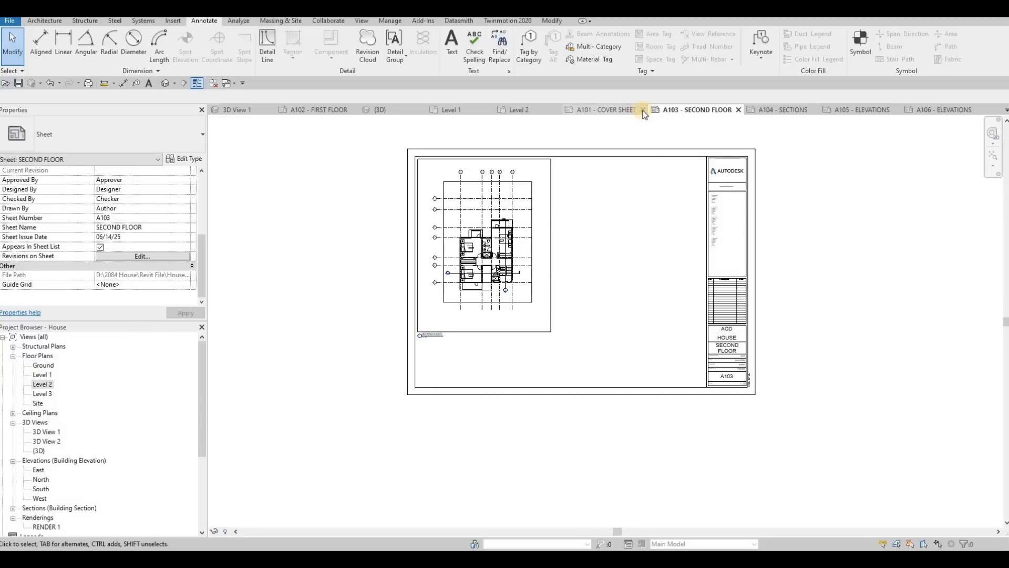
# - Close the A101, A102 and A103 sheets and inspect the two section markers on the Level 2 plan
pyautogui.click(353, 109)
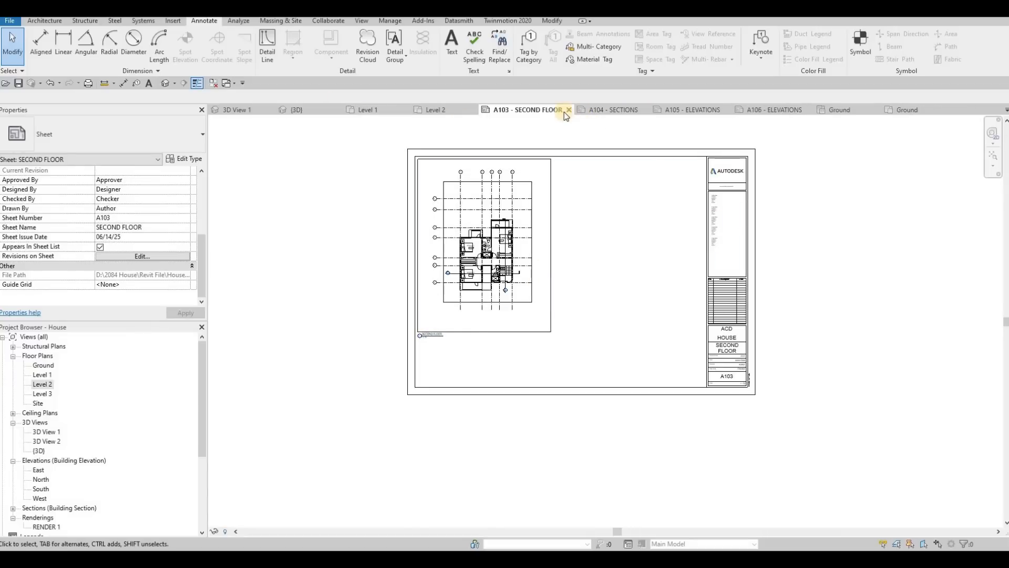
pyautogui.click(569, 110)
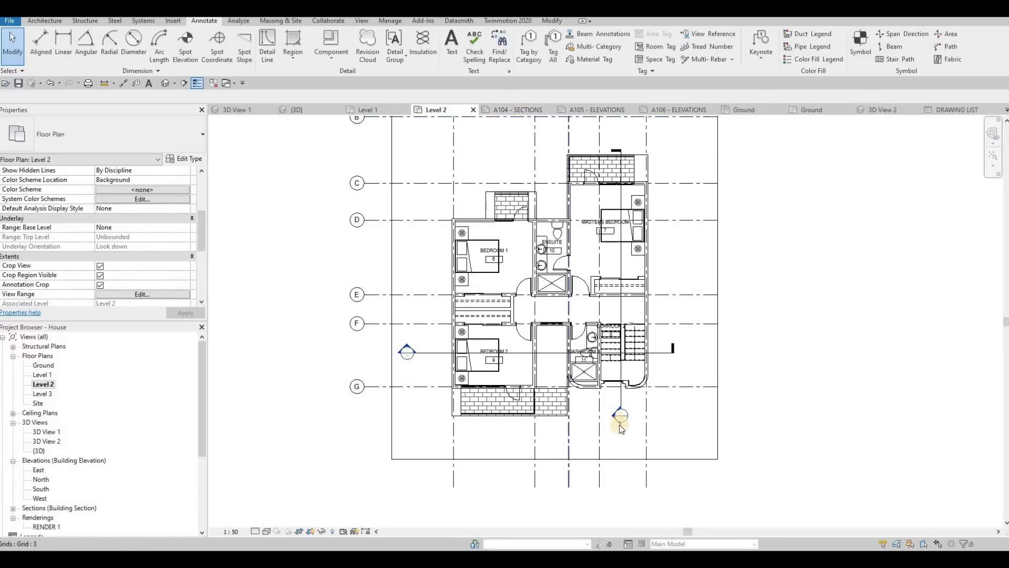
pyautogui.scroll(6, 624, 423)
pyautogui.scroll(-1, 616, 389)
pyautogui.scroll(-2, 502, 338)
pyautogui.moveTo(328, 255); pyautogui.dragTo(476, 258, button='middle')
pyautogui.moveTo(380, 248); pyautogui.dragTo(521, 266, button='middle')
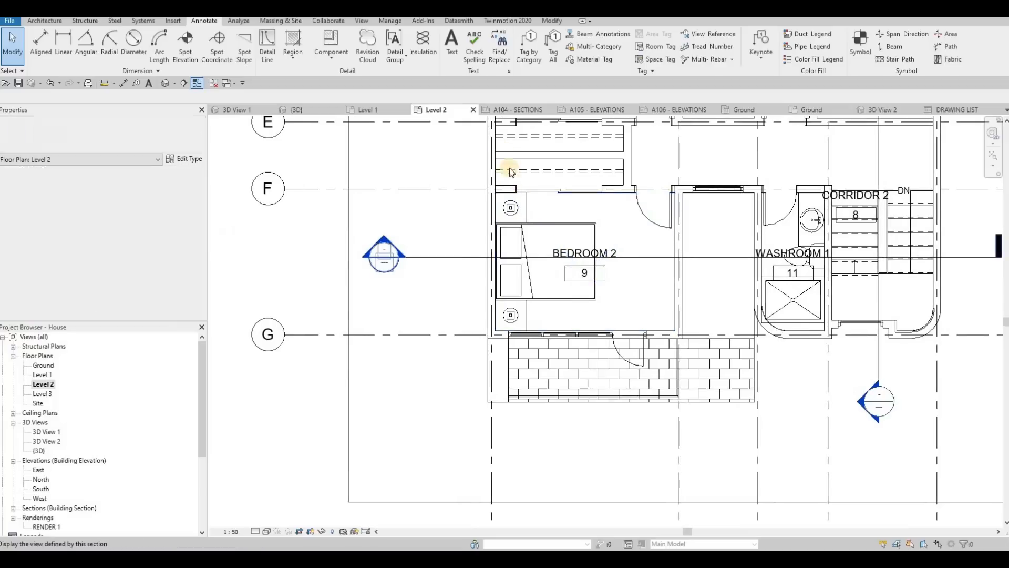
pyautogui.click(383, 258)
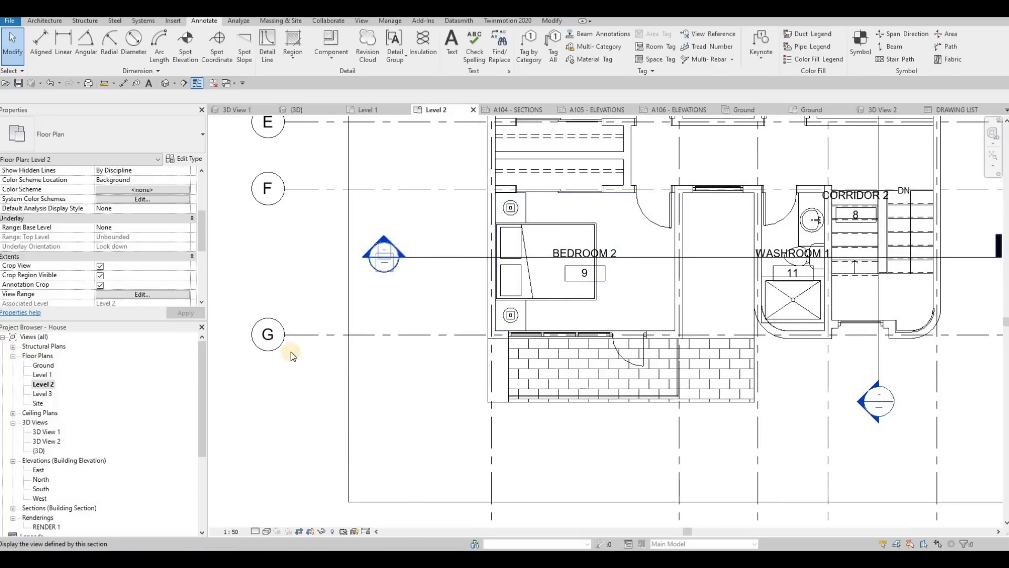
pyautogui.click(459, 211)
# - Paste the copied frame onto sheet A104 - SECTIONS aligned to the current view and resize it to about 855 by 280
pyautogui.click(517, 110)
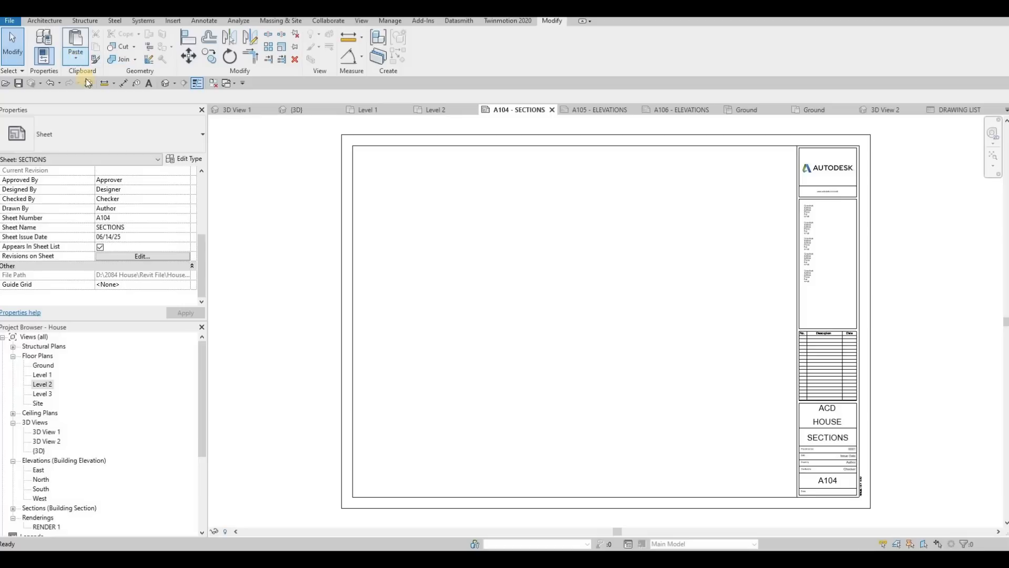
pyautogui.click(74, 59)
pyautogui.click(108, 141)
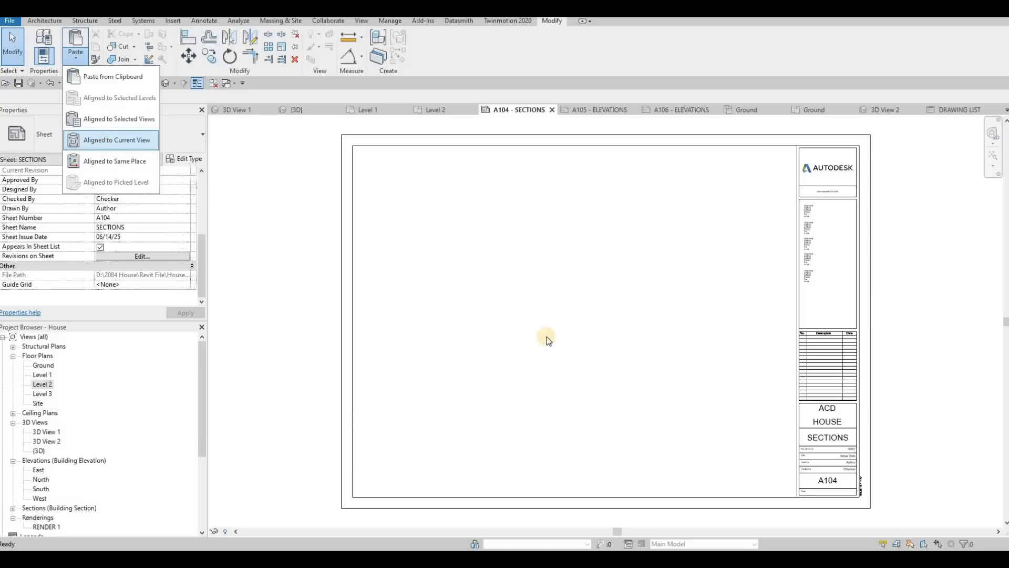
pyautogui.press('Escape')
pyautogui.moveTo(557, 190); pyautogui.dragTo(735, 189)
pyautogui.moveTo(520, 413); pyautogui.dragTo(522, 274)
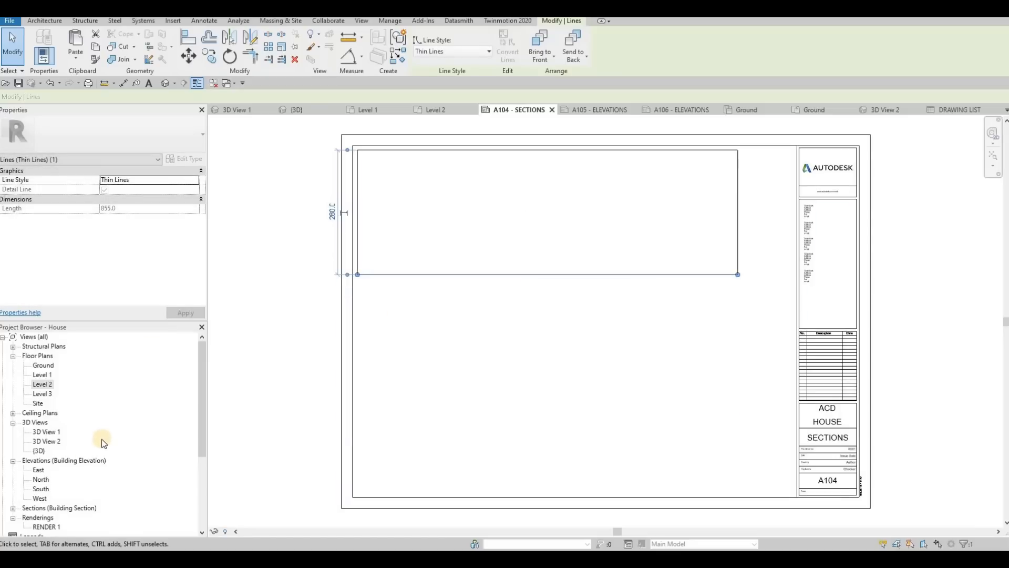
# - Try placing the Section 1 view inside the frame on sheet A104, and undo the placement
pyautogui.scroll(-2, 12, 465)
pyautogui.click(13, 462)
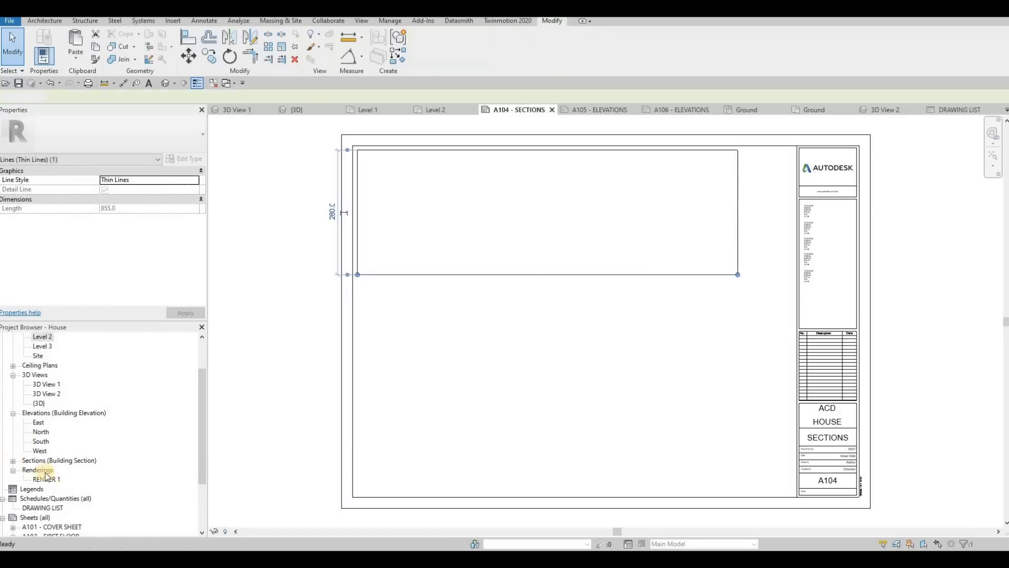
pyautogui.click(46, 469)
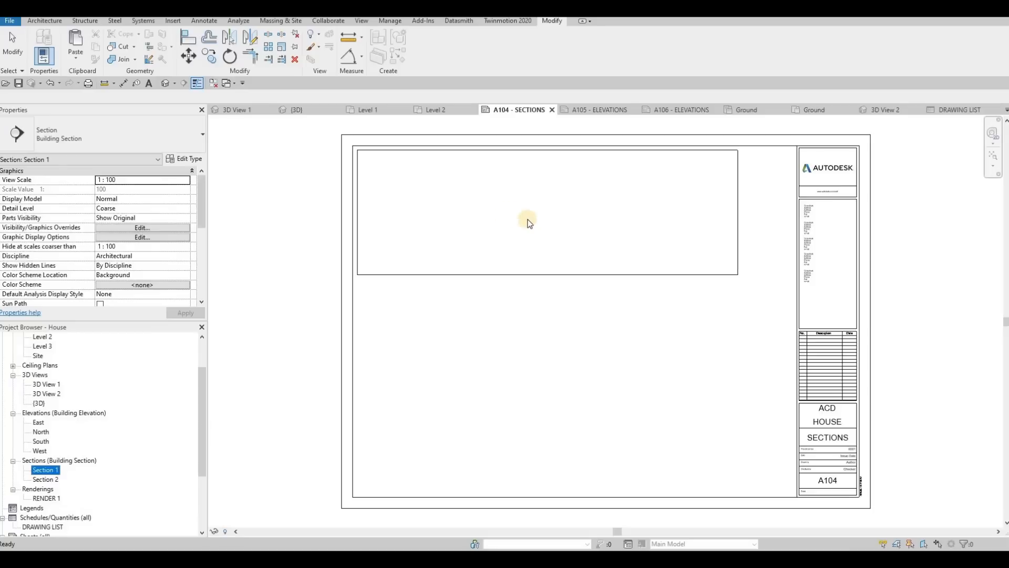
pyautogui.click(486, 211)
pyautogui.scroll(2, 507, 231)
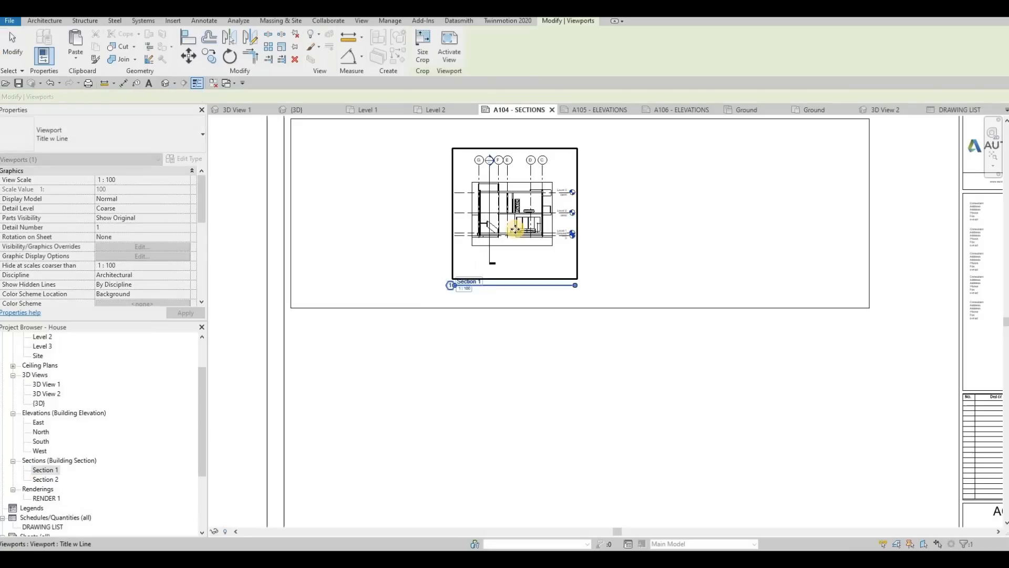
pyautogui.scroll(4, 515, 229)
pyautogui.scroll(-5, 489, 272)
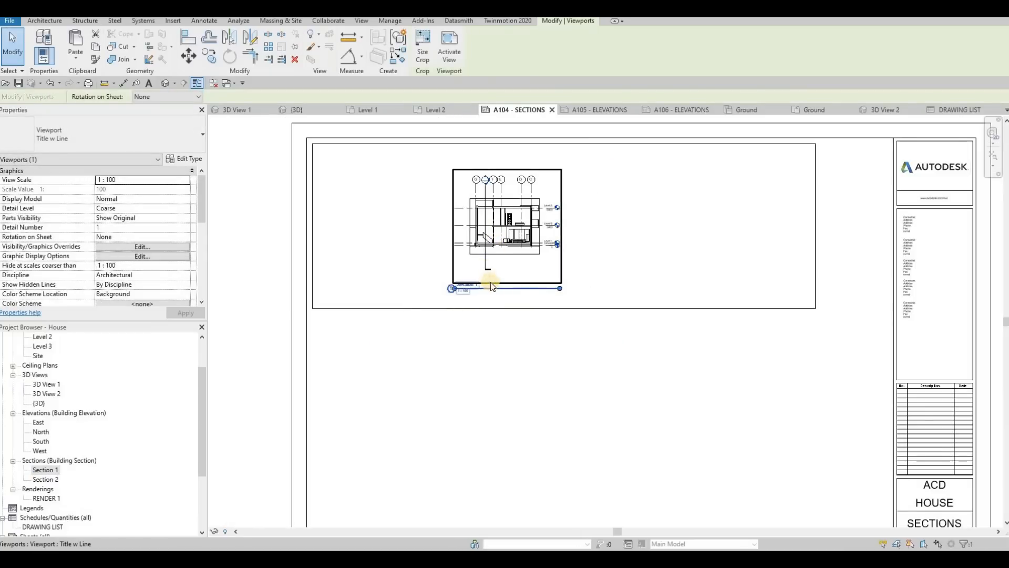
pyautogui.hotkey('ctrl', 'z')
# - Set the Section 1 view to a 1:50 scale, Fine detail level and Shaded visual style
pyautogui.doubleClick(45, 469)
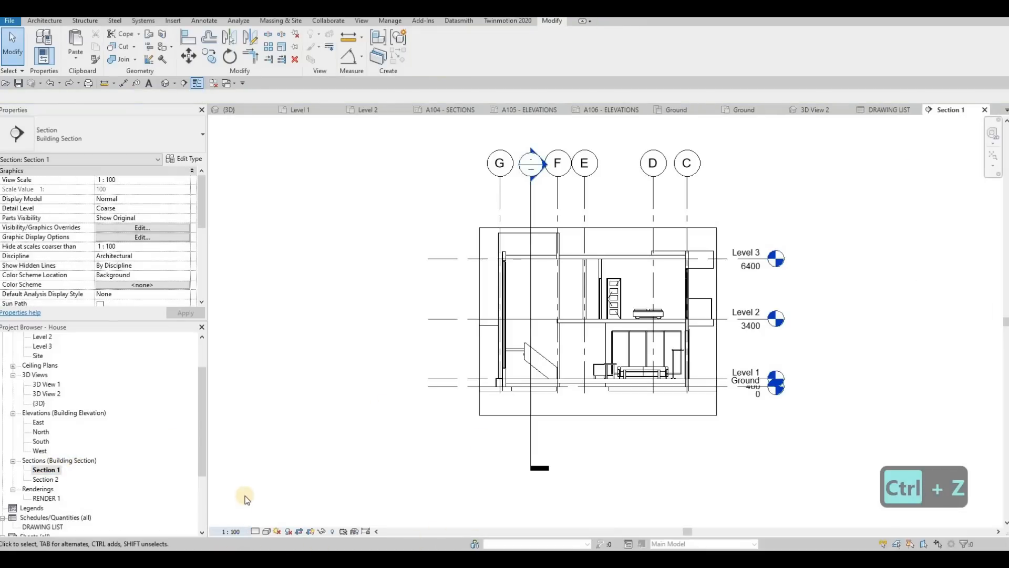
pyautogui.click(230, 531)
pyautogui.click(246, 450)
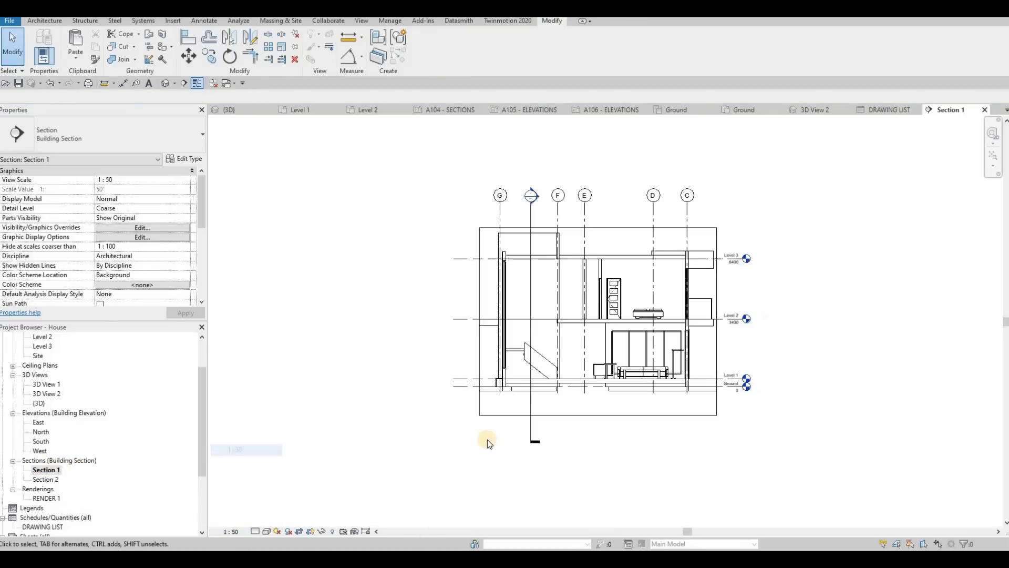
pyautogui.click(266, 531)
pyautogui.press('Return')
pyautogui.click(267, 531)
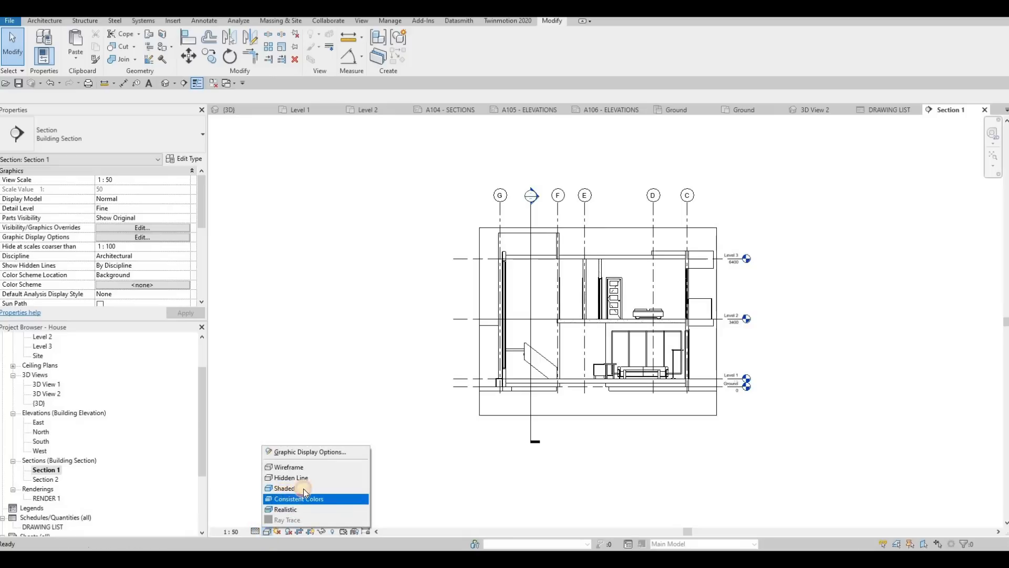
pyautogui.press('Return')
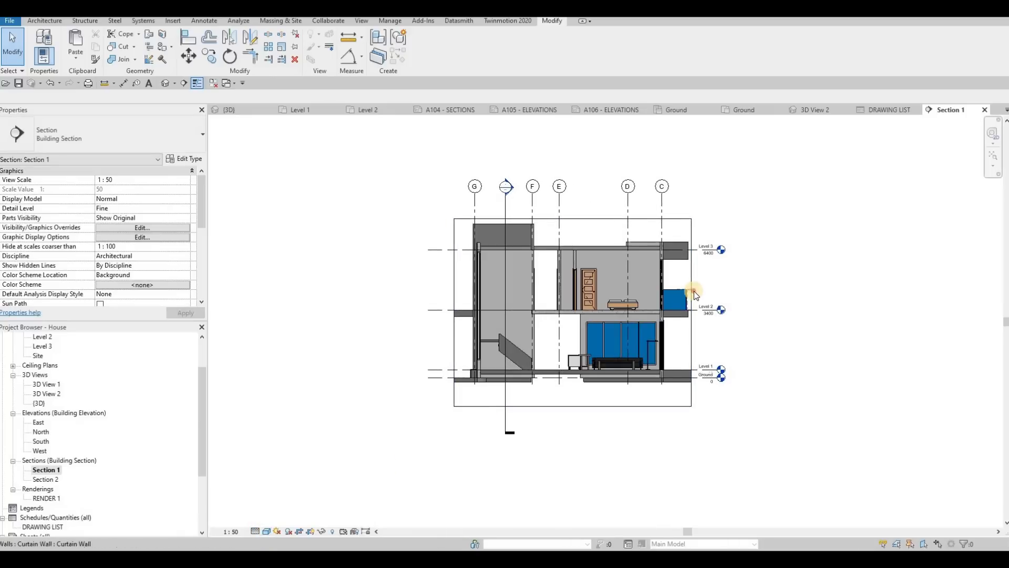
# - Enlarge the Section 1 crop region sideways to take in grids A through H, and raise its upper edge slightly
pyautogui.click(692, 311)
pyautogui.moveTo(691, 312); pyautogui.dragTo(706, 314)
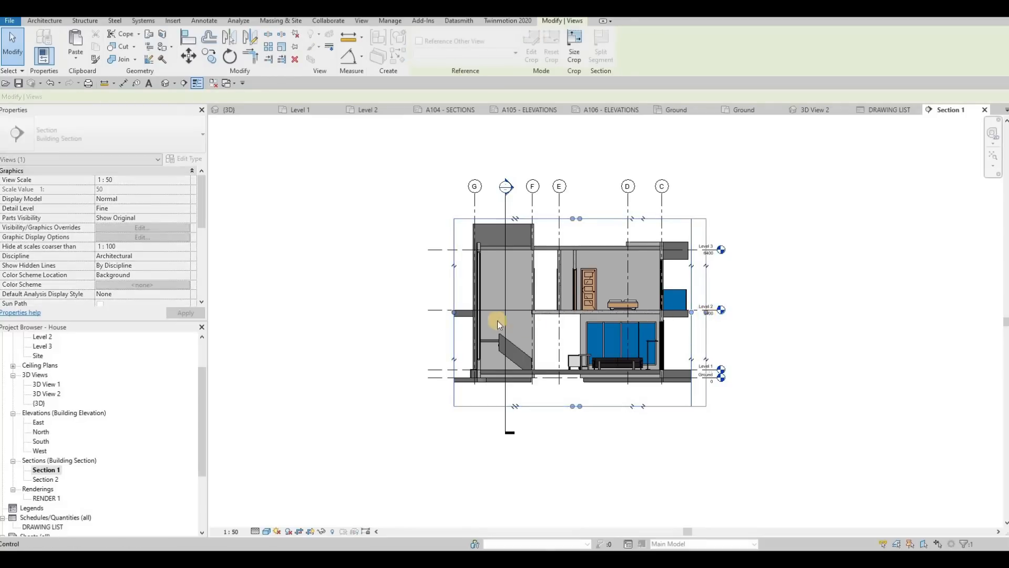
pyautogui.moveTo(455, 312); pyautogui.dragTo(420, 312)
pyautogui.moveTo(570, 217); pyautogui.dragTo(563, 209)
pyautogui.moveTo(791, 302); pyautogui.dragTo(794, 304)
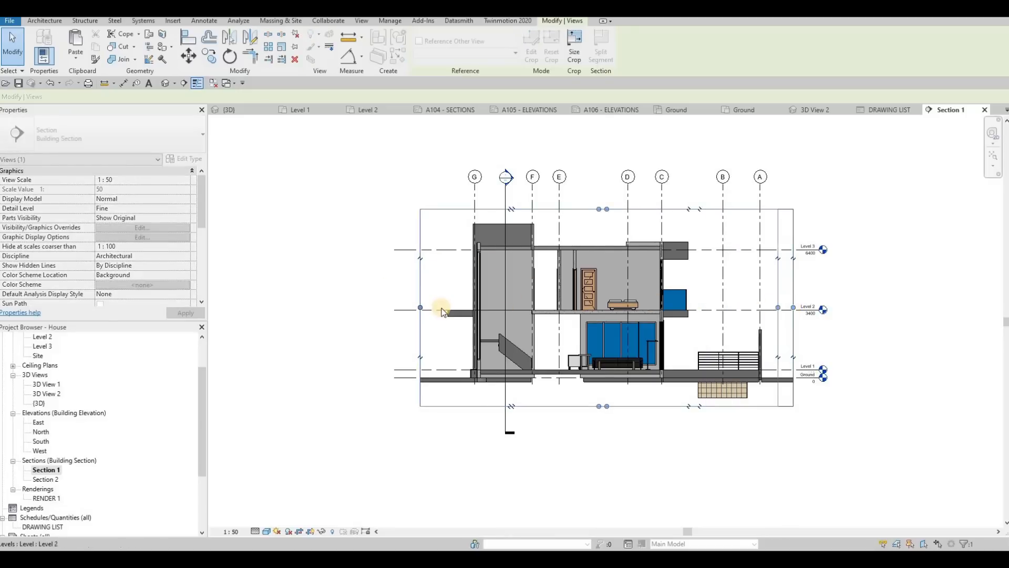
pyautogui.moveTo(420, 308); pyautogui.dragTo(353, 318)
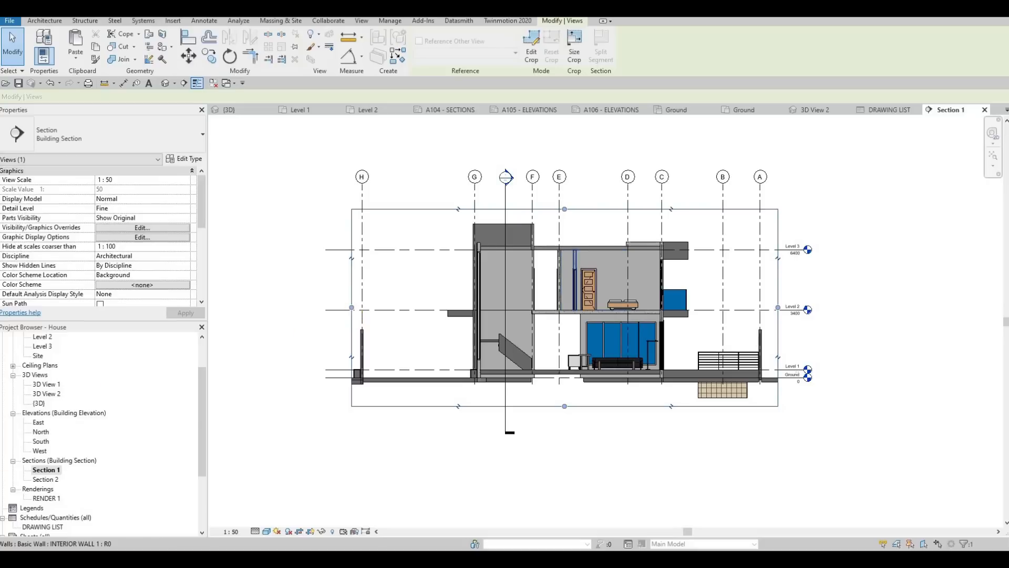
# - Set the Section 2 view to a 1:50 scale, Fine detail level and Shaded visual style
pyautogui.doubleClick(47, 481)
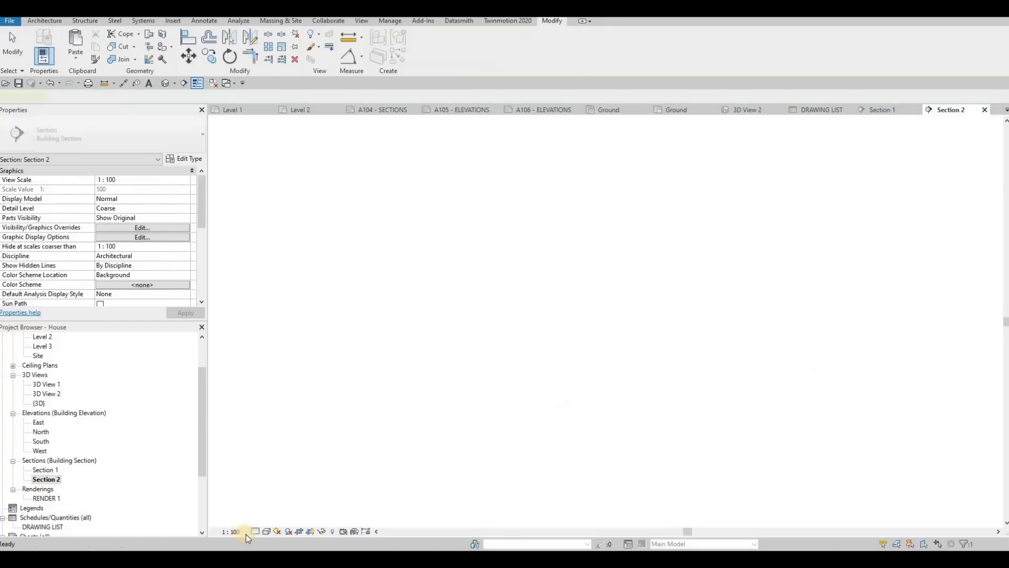
pyautogui.click(231, 532)
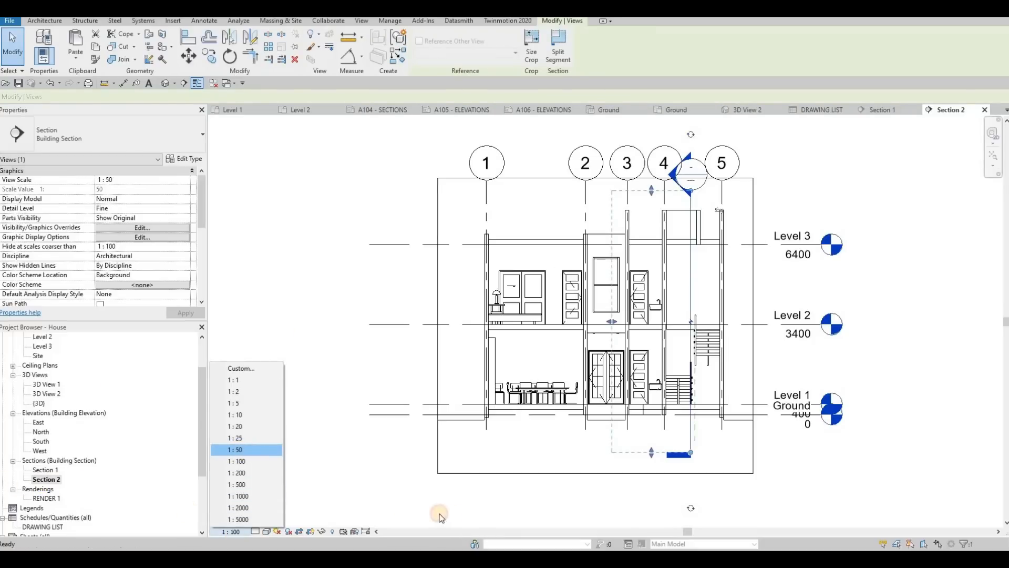
pyautogui.click(255, 531)
pyautogui.click(267, 521)
pyautogui.click(266, 531)
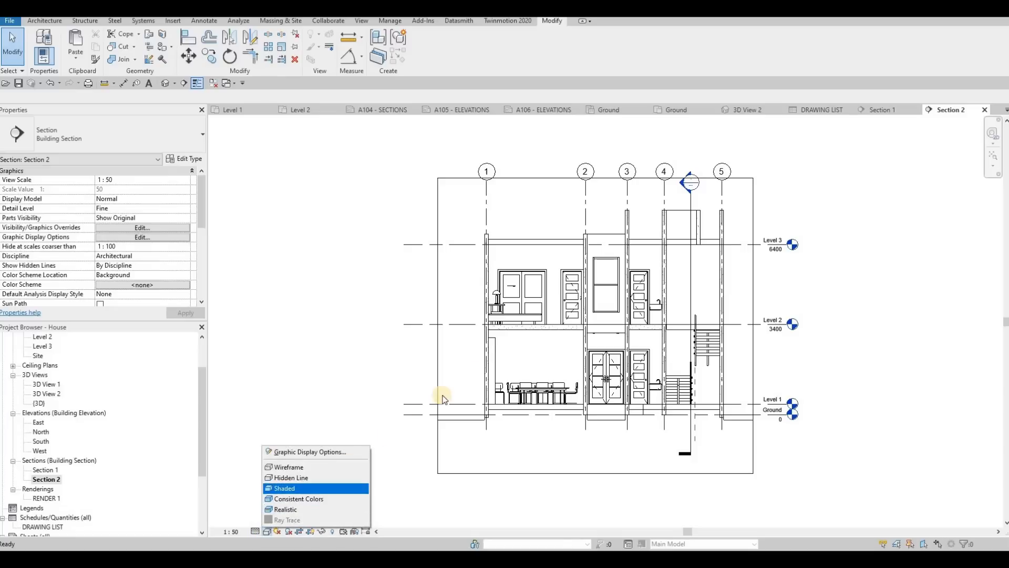
pyautogui.click(287, 488)
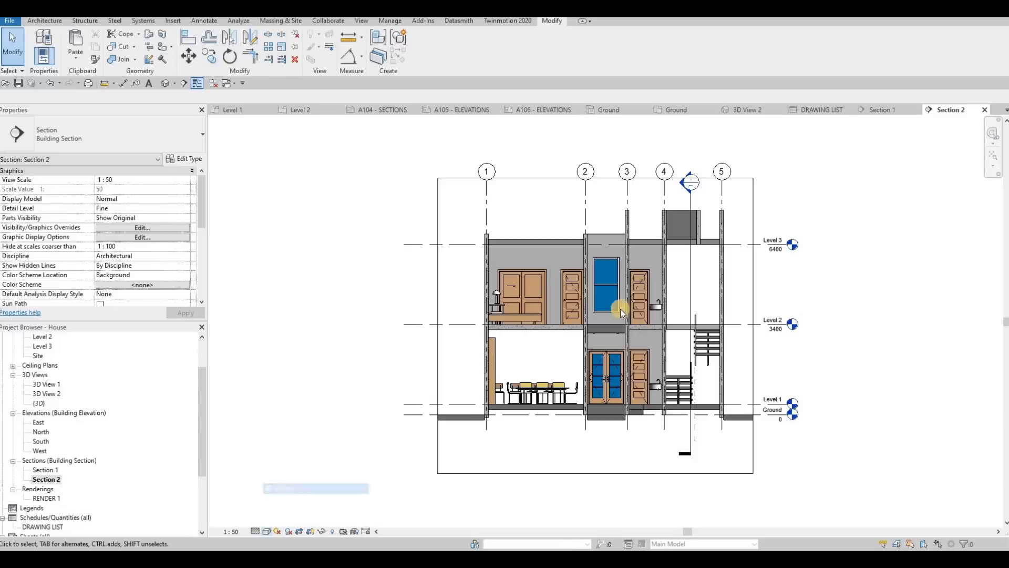
# - Widen the Section 2 crop region farther beyond grid 5, with the opposite edge at the end of the ground beyond grid 1
pyautogui.click(437, 302)
pyautogui.moveTo(438, 325); pyautogui.dragTo(419, 325)
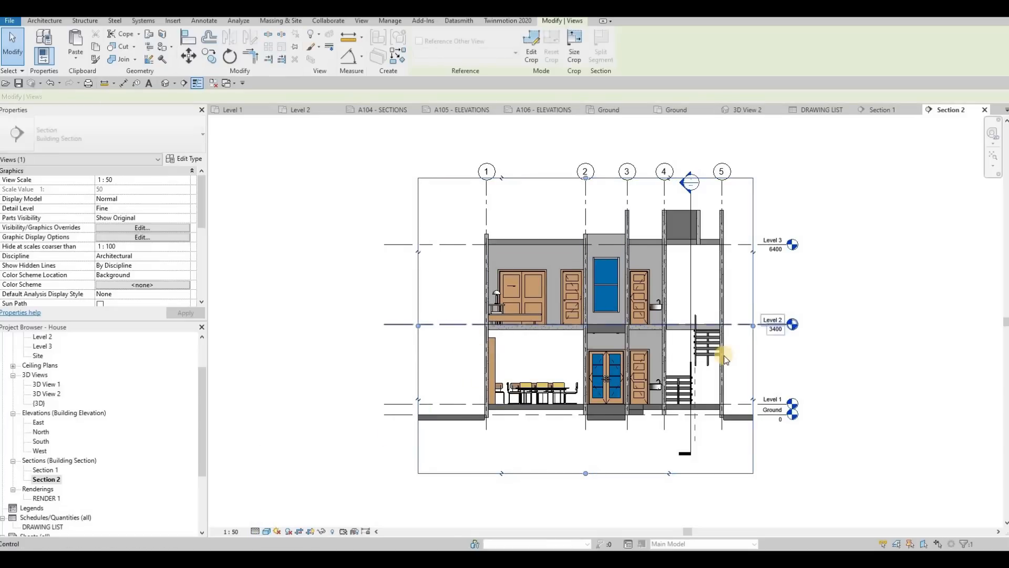
pyautogui.moveTo(755, 326); pyautogui.dragTo(799, 326)
pyautogui.moveTo(437, 329); pyautogui.dragTo(439, 326)
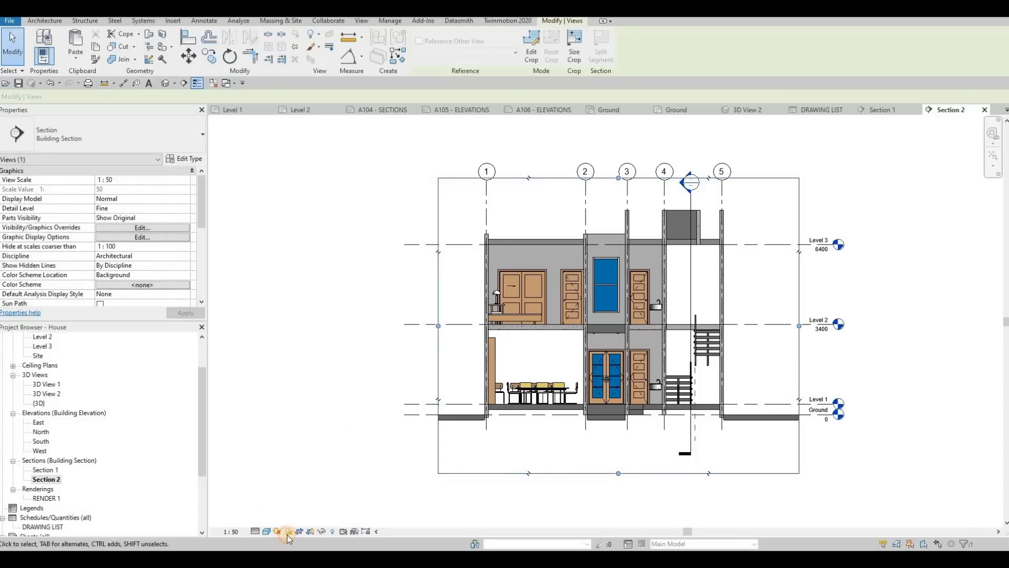
# - Turn on shadows in the Section 2 and Section 1 views
pyautogui.click(288, 532)
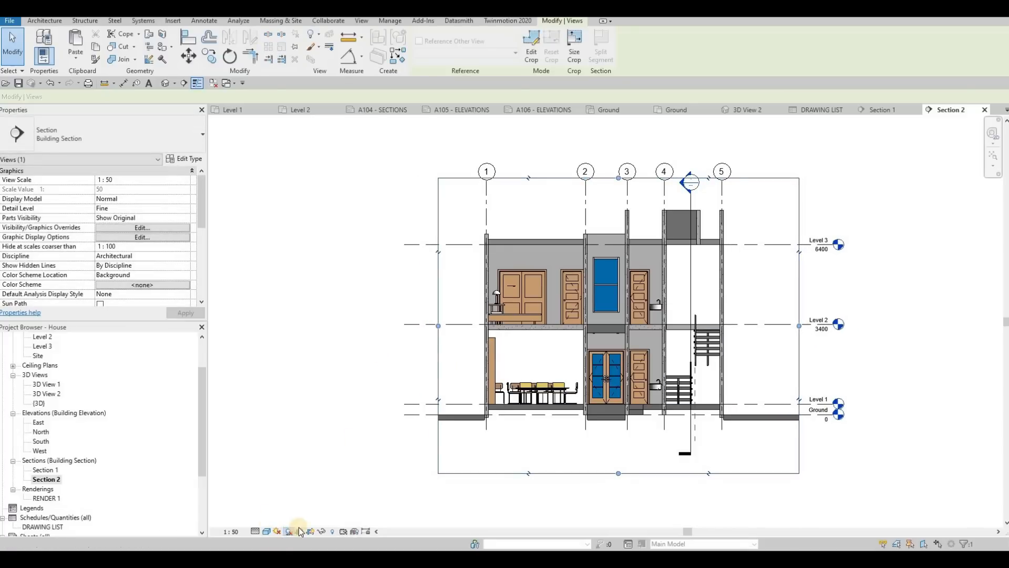
pyautogui.doubleClick(48, 469)
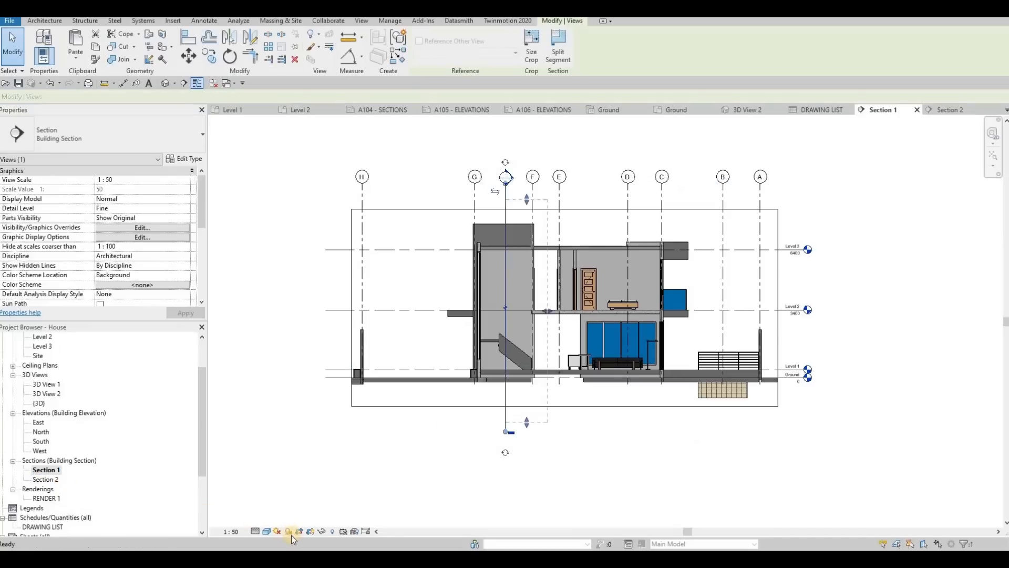
pyautogui.moveTo(393, 445); pyautogui.dragTo(427, 447, button='middle')
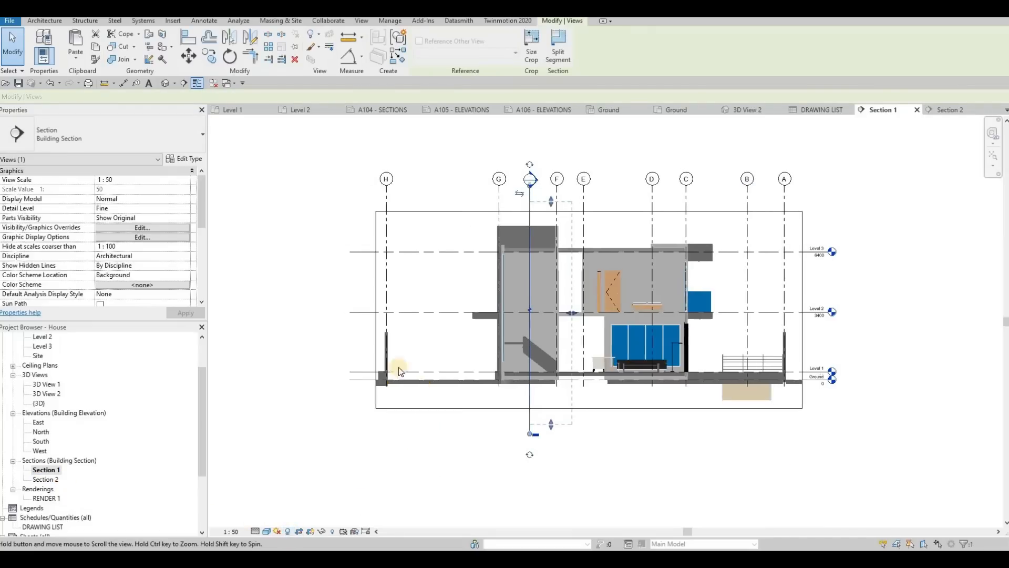
pyautogui.press('Escape')
pyautogui.press('Escape')
# - Place the Section 1 view on sheet A104 - SECTIONS, over the near end of the existing frame
pyautogui.click(381, 109)
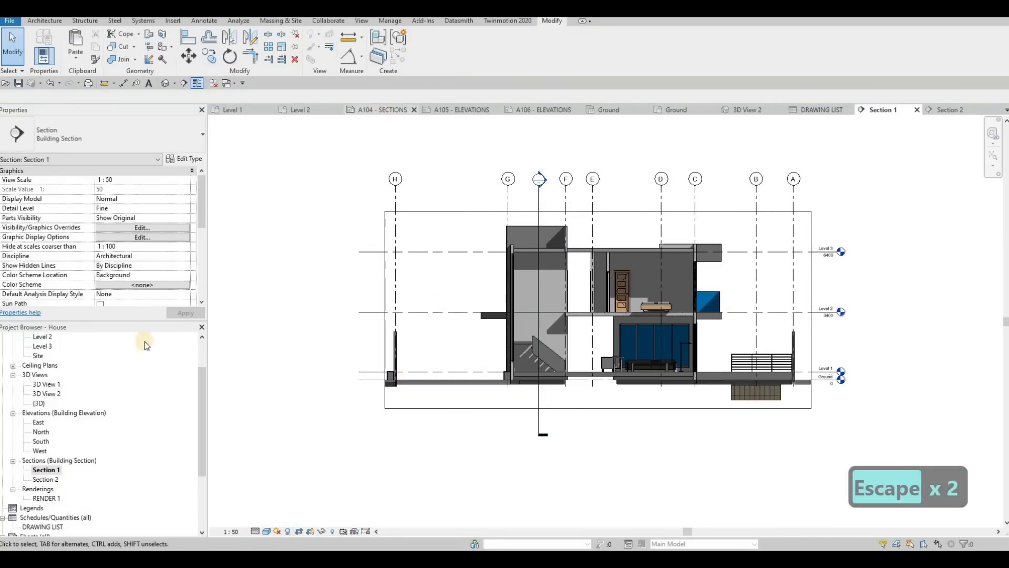
pyautogui.click(49, 469)
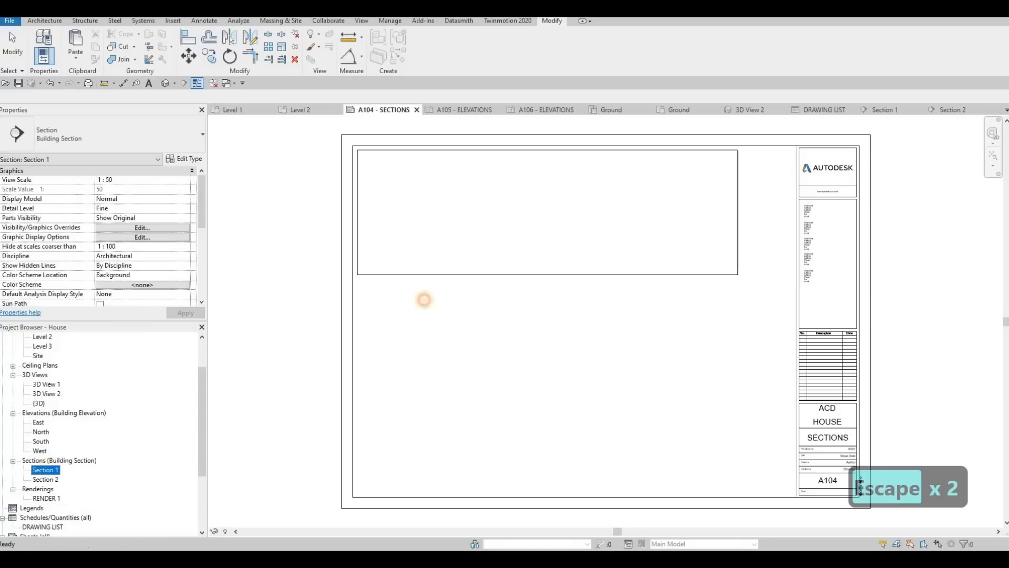
pyautogui.moveTo(485, 219); pyautogui.dragTo(481, 219)
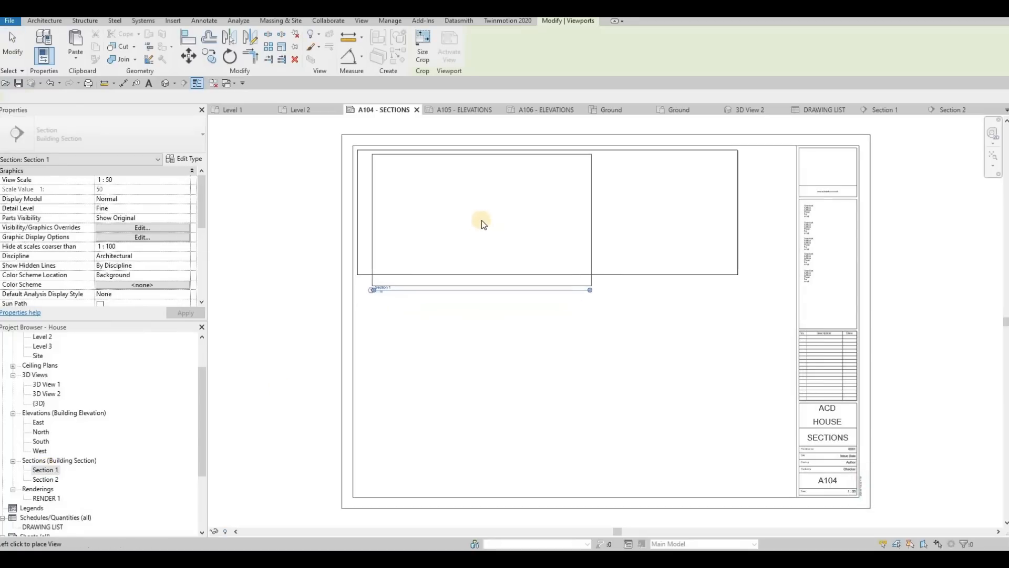
pyautogui.click(509, 279)
pyautogui.press('Escape')
pyautogui.press('Escape')
pyautogui.press('Escape')
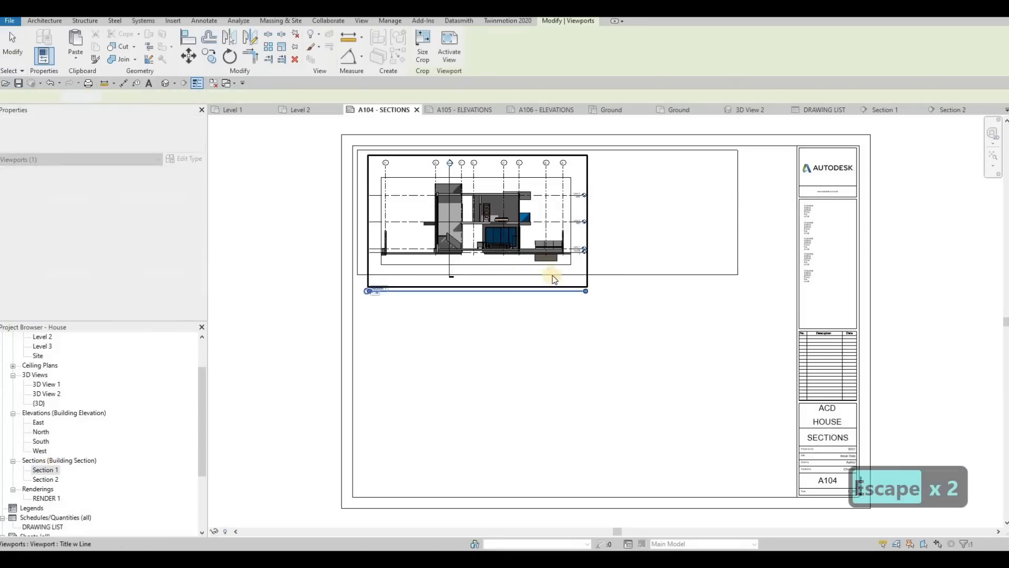
# - Resize the frame around Section 1 to about 540 wide by 295 high by moving its lower and far side lines
pyautogui.moveTo(583, 276); pyautogui.dragTo(585, 281)
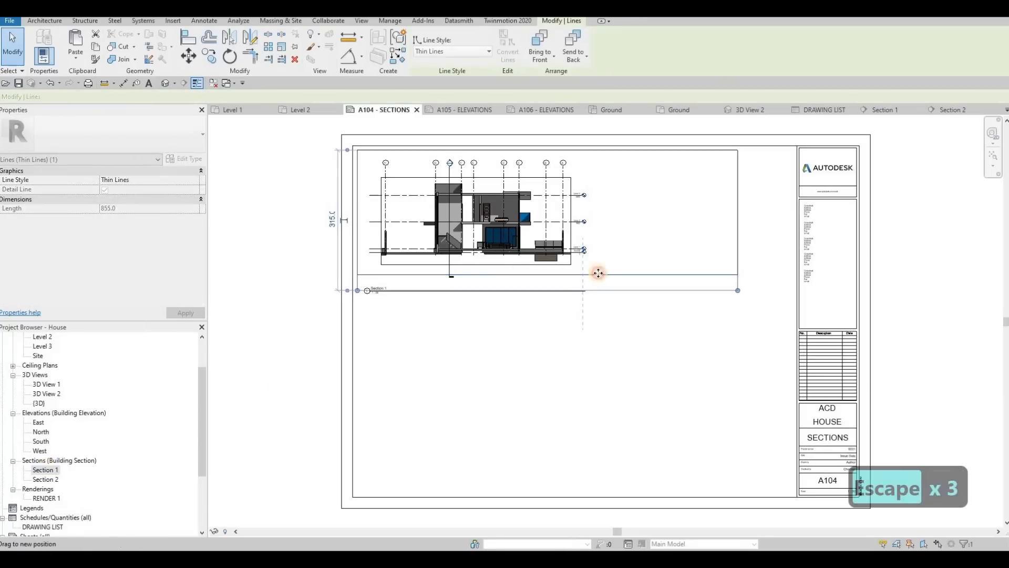
pyautogui.moveTo(740, 190); pyautogui.dragTo(598, 191)
pyautogui.scroll(4, 354, 306)
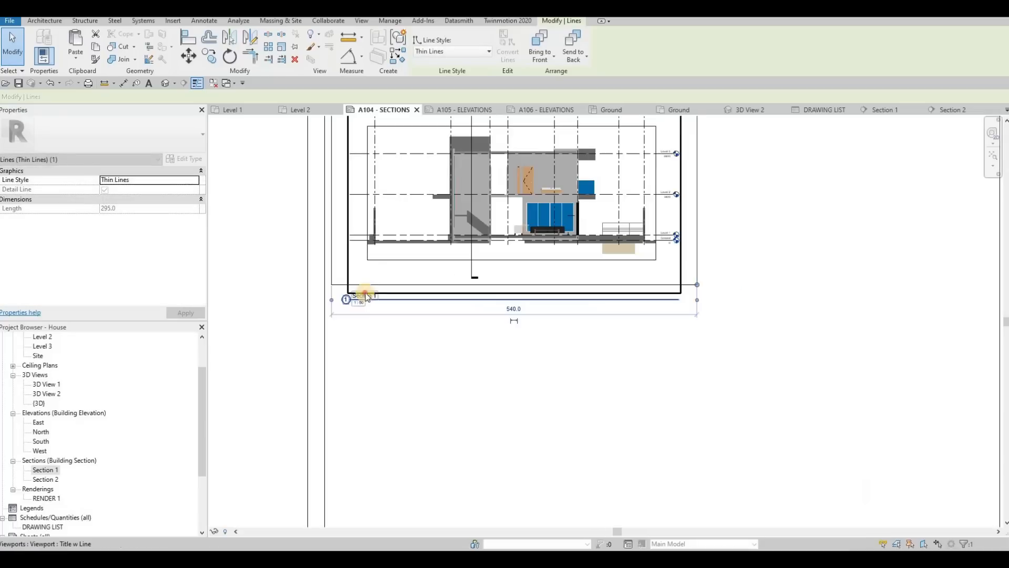
# - Move the Section 1 view title just below the frame's lower corner and shorten its line to the length of the title text
pyautogui.press('Escape')
pyautogui.click(357, 286)
pyautogui.moveTo(360, 287); pyautogui.dragTo(347, 277)
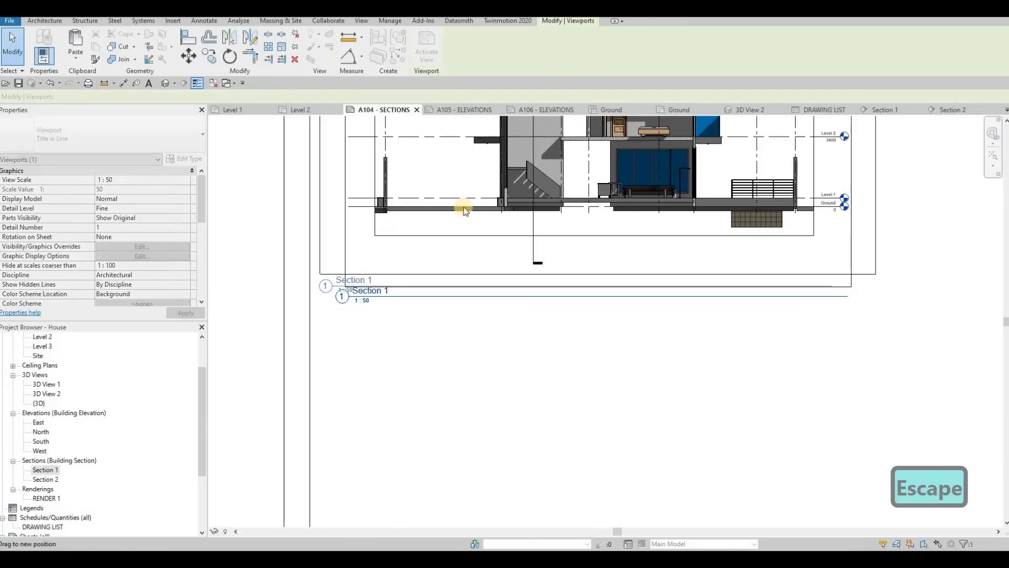
pyautogui.moveTo(834, 288); pyautogui.dragTo(377, 308)
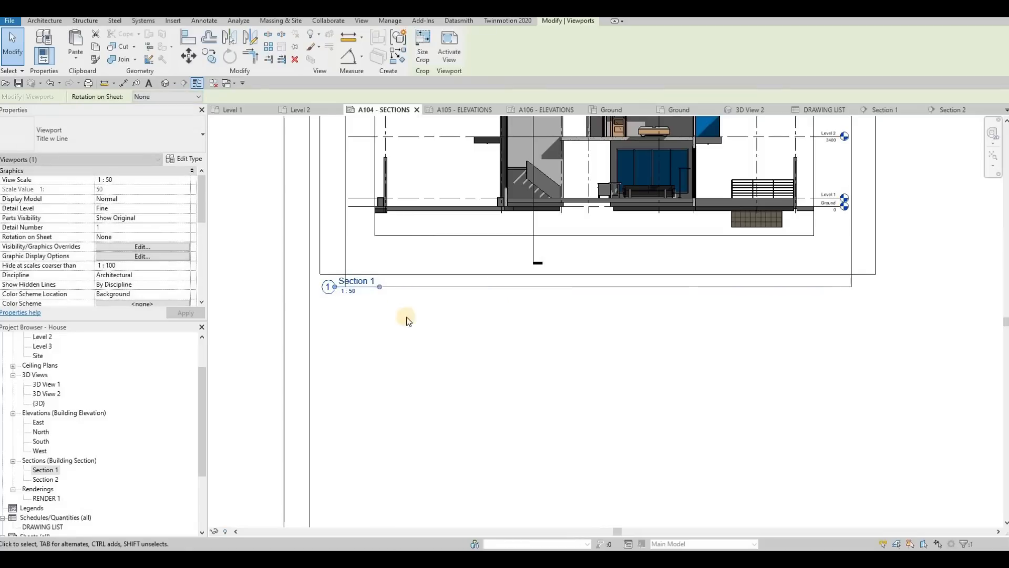
pyautogui.scroll(-3, 404, 317)
pyautogui.press('Escape')
pyautogui.press('Escape')
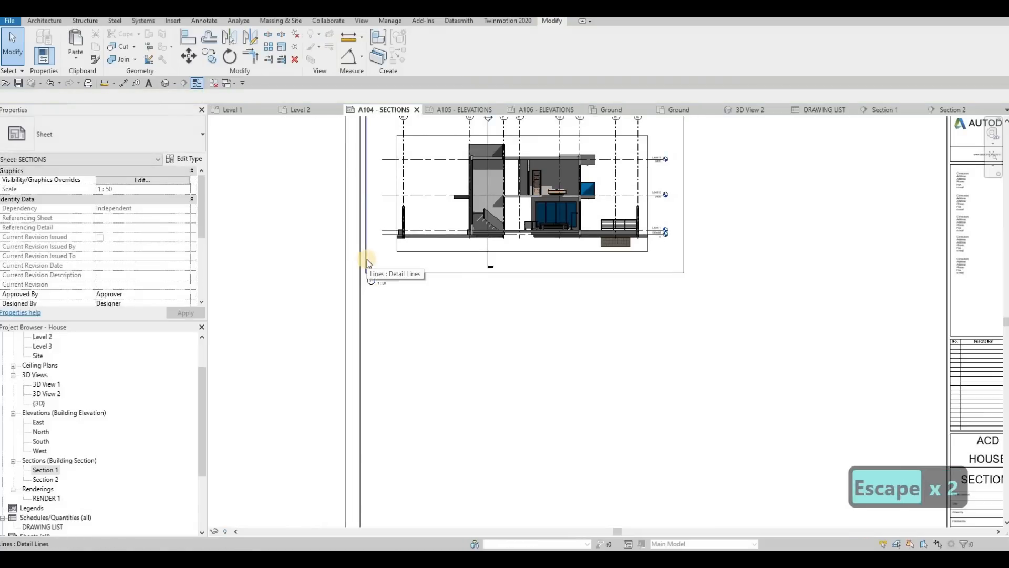
# - Copy the four-line frame around Section 1 straight down by about 330 to make a second frame beneath it
pyautogui.press('Tab')
pyautogui.click(367, 259)
pyautogui.moveTo(388, 247); pyautogui.dragTo(412, 345, button='middle')
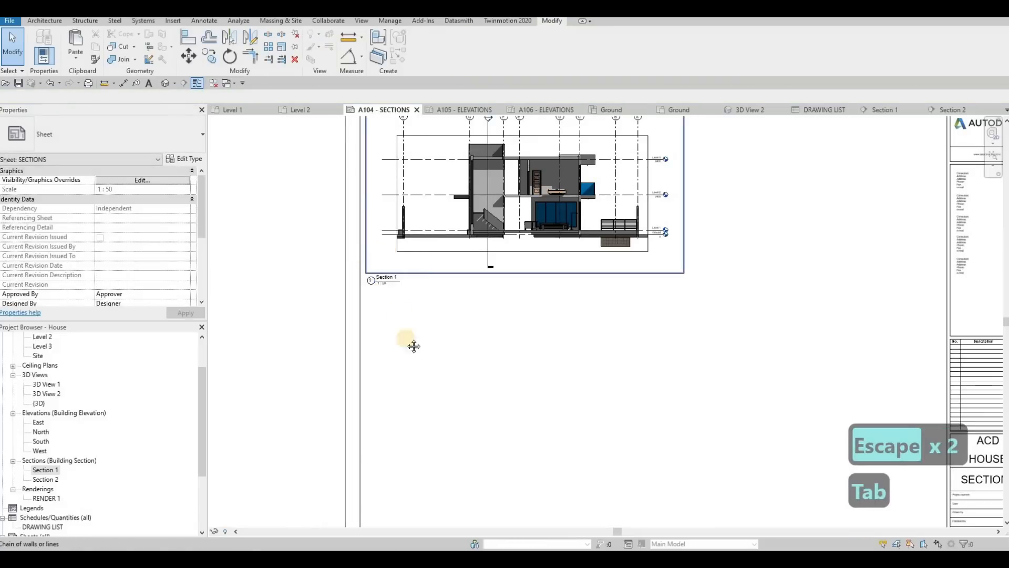
pyautogui.press('c')
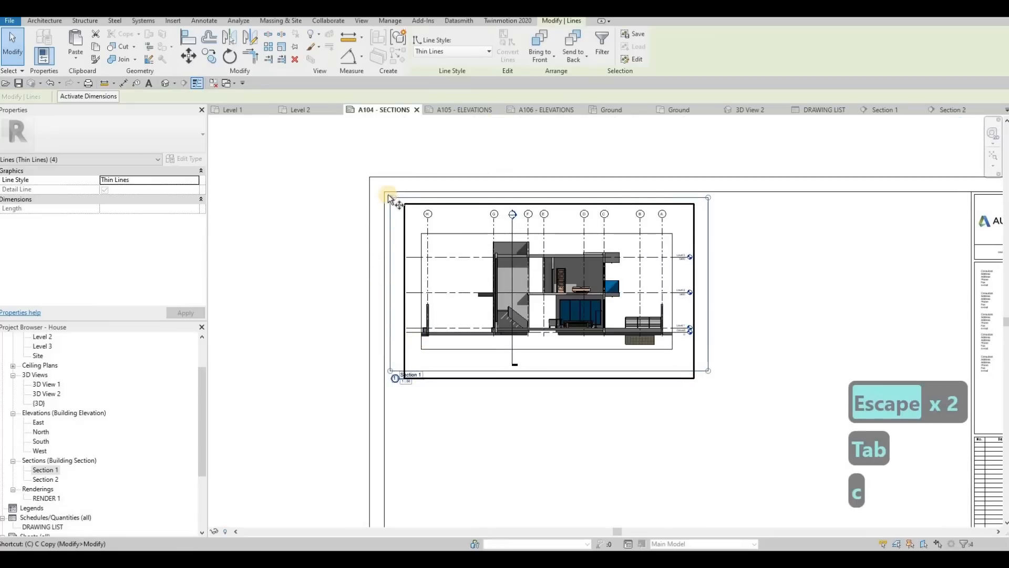
pyautogui.press('o')
pyautogui.click(390, 195)
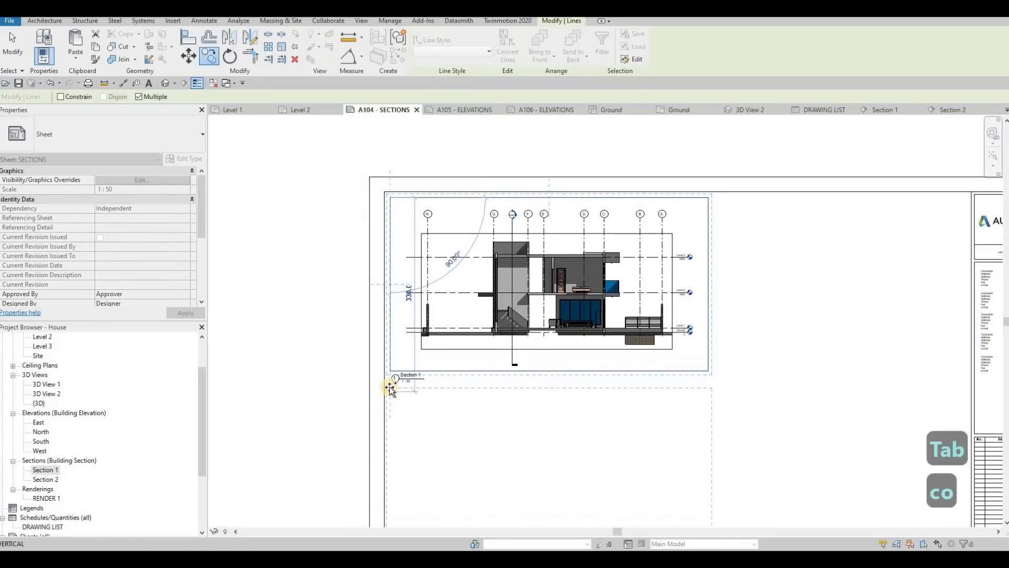
pyautogui.press('Escape')
pyautogui.press('Escape')
pyautogui.press('Escape')
pyautogui.scroll(-3, 377, 342)
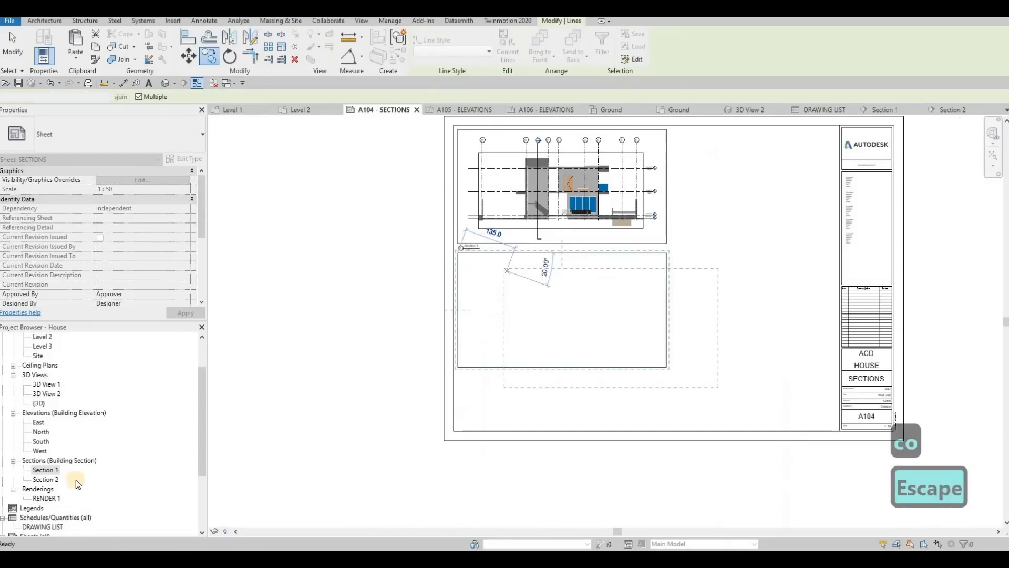
# - Place the Section 2 view inside the lower frame on sheet A104
pyautogui.click(46, 479)
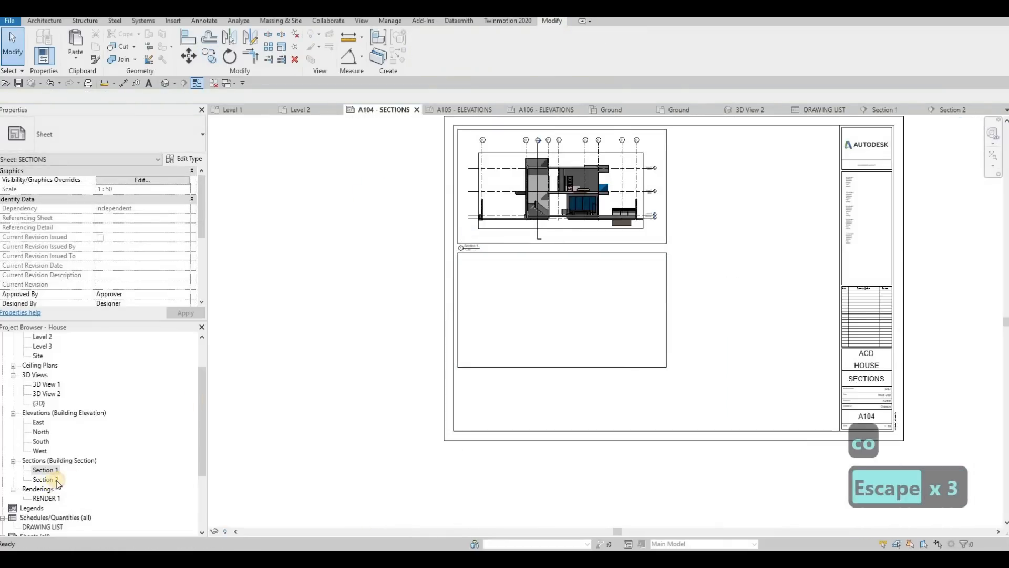
pyautogui.click(556, 306)
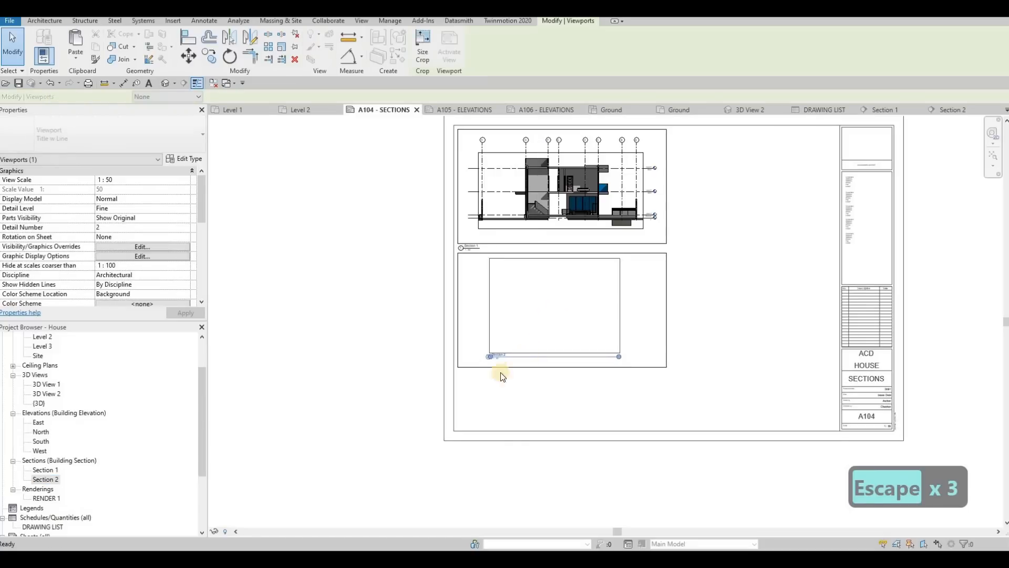
pyautogui.press('Escape')
pyautogui.press('Escape')
pyautogui.press('Escape')
# - Move the Section 2 view title below the lower frame's corner and shorten its line to match the title text
pyautogui.scroll(3, 507, 393)
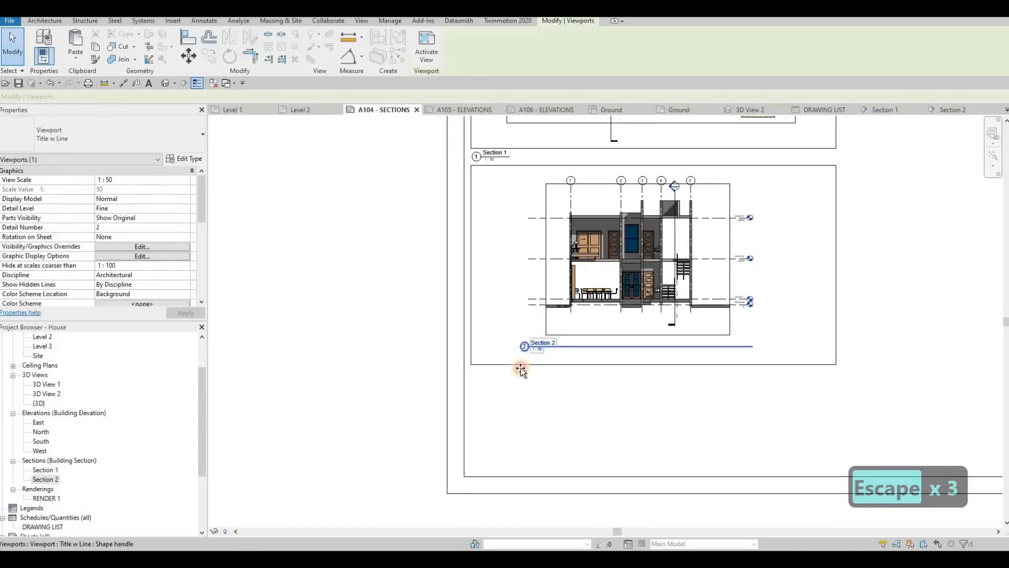
pyautogui.moveTo(501, 369); pyautogui.dragTo(600, 288)
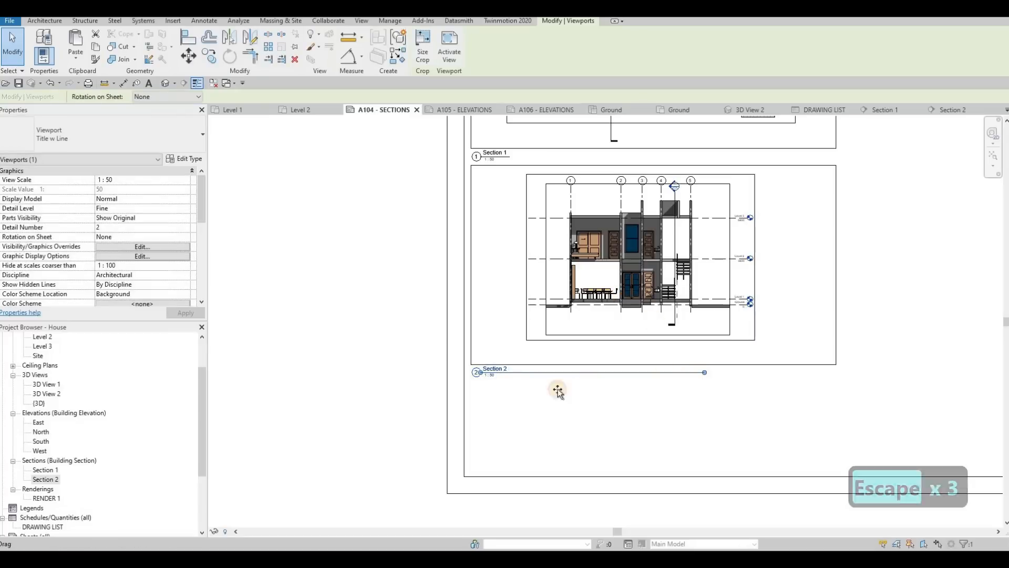
pyautogui.moveTo(505, 386); pyautogui.dragTo(511, 386)
pyautogui.scroll(-3, 576, 355)
pyautogui.scroll(-1, 651, 471)
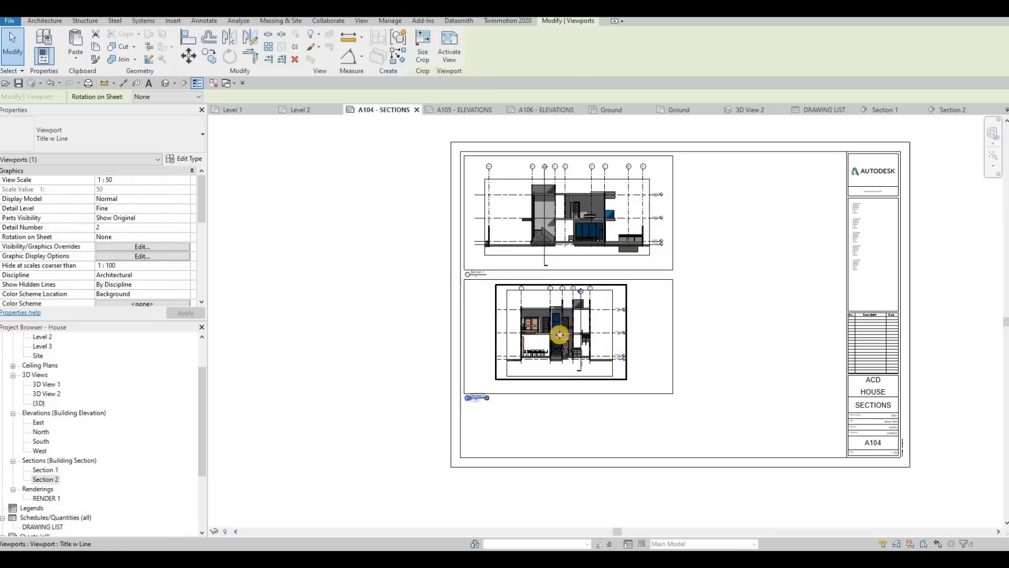
# - Examine the section marker references in the Section 2 view on the sheet and in the Level 1 floor plan
pyautogui.scroll(2, 652, 263)
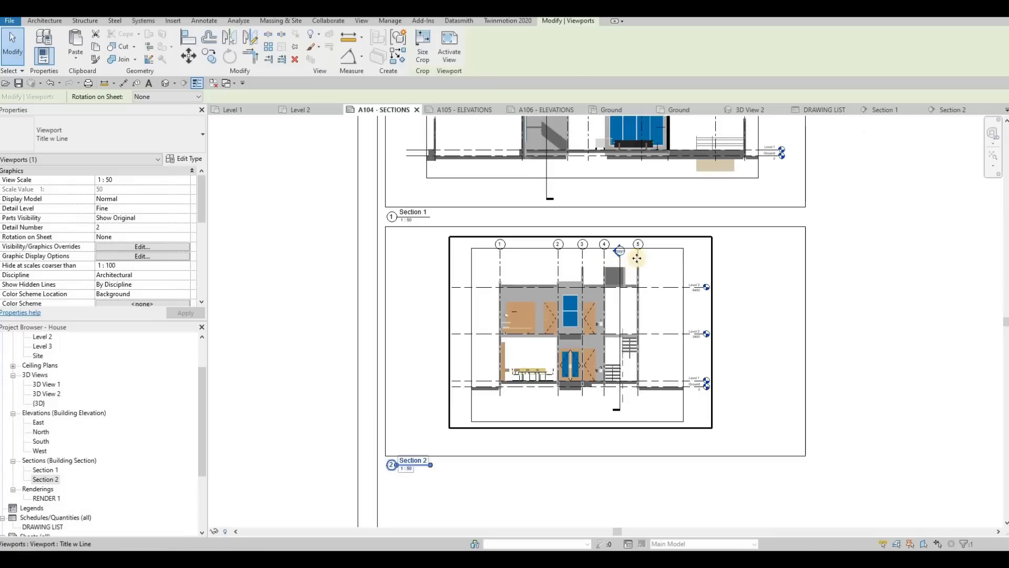
pyautogui.scroll(4, 599, 230)
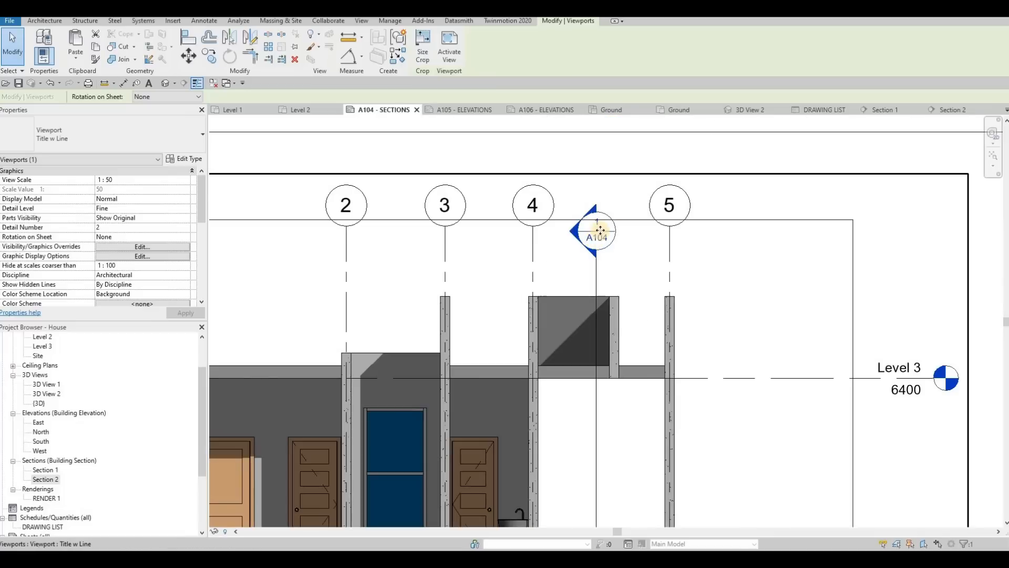
pyautogui.scroll(-4, 582, 298)
pyautogui.moveTo(565, 306); pyautogui.dragTo(583, 447, button='middle')
pyautogui.moveTo(515, 175); pyautogui.dragTo(520, 275, button='middle')
pyautogui.scroll(2, 514, 151)
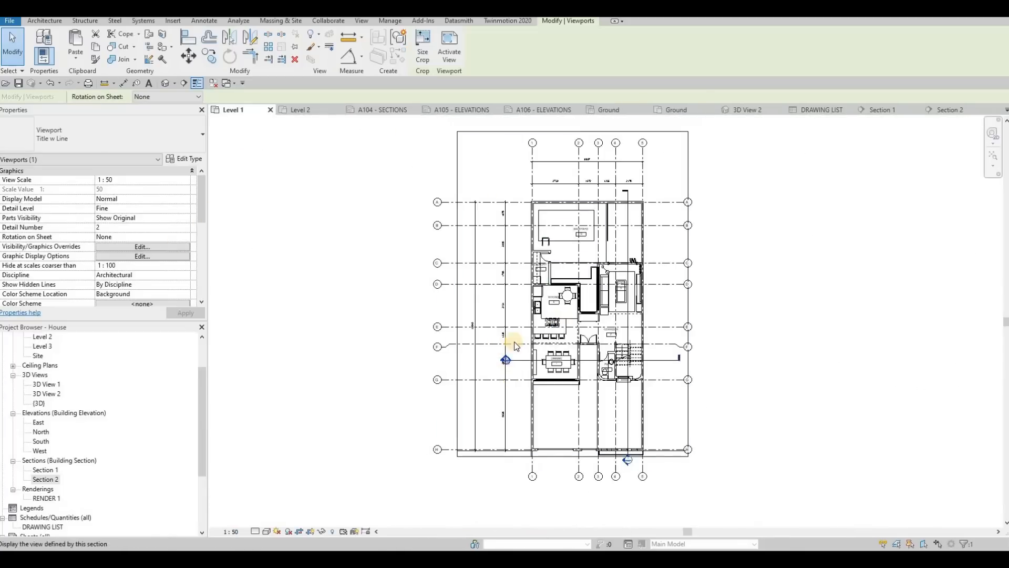
pyautogui.scroll(4, 512, 357)
pyautogui.scroll(-5, 620, 243)
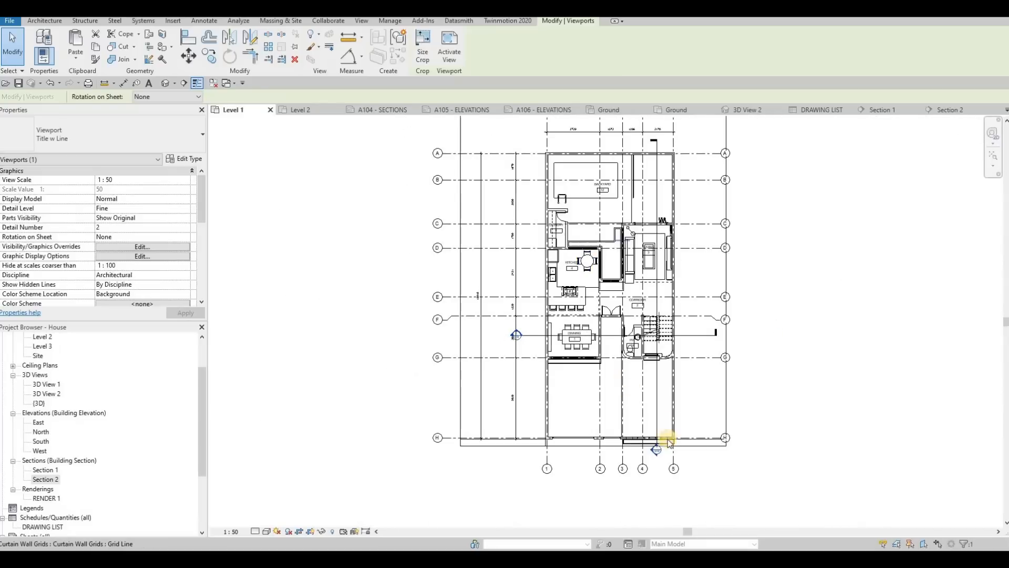
pyautogui.scroll(3, 654, 450)
# - Close the Level 1 and Level 2 plan views and return to sheet A104 - SECTIONS
pyautogui.click(270, 110)
pyautogui.click(372, 112)
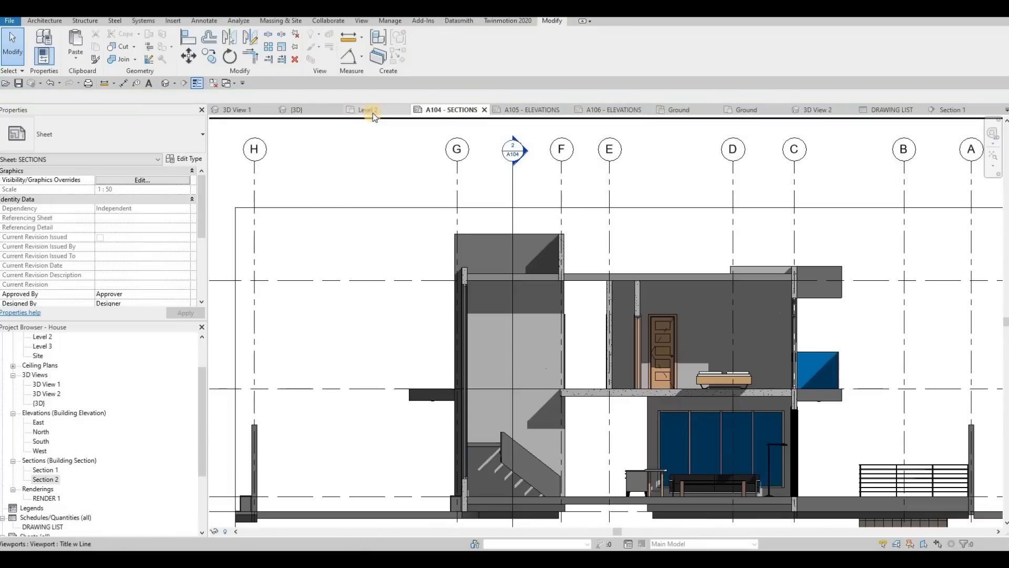
pyautogui.click(405, 110)
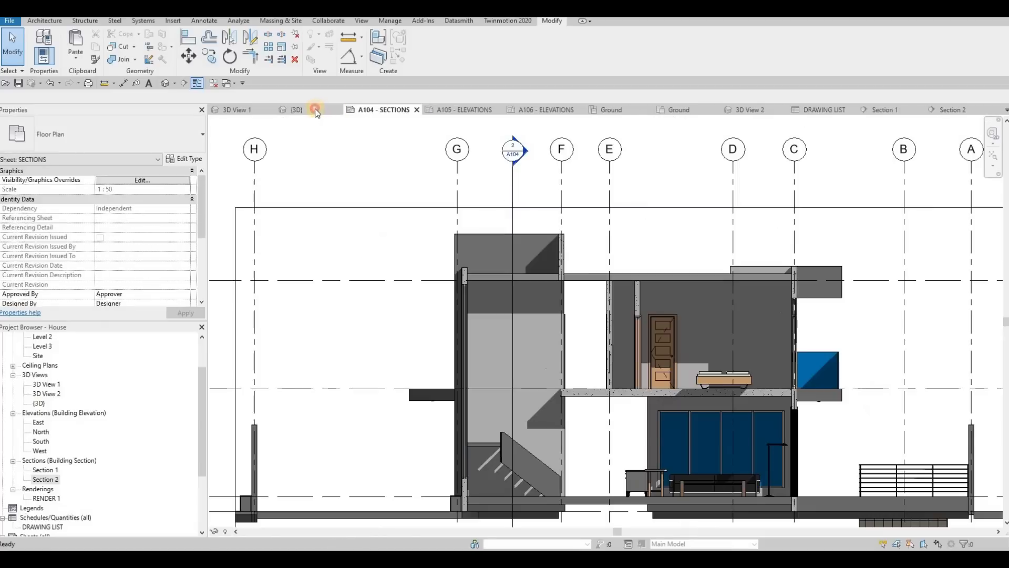
pyautogui.click(275, 111)
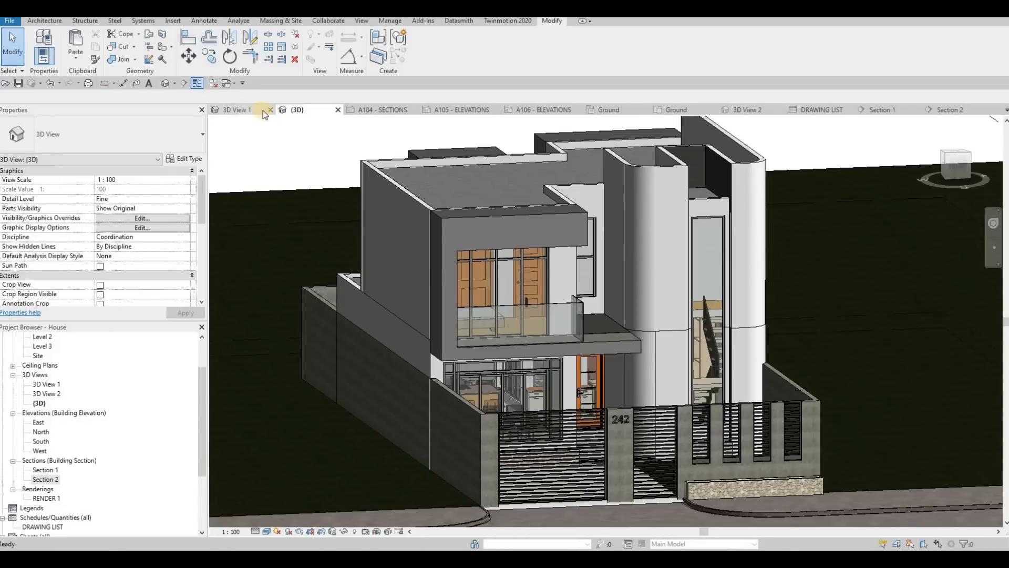
pyautogui.click(382, 112)
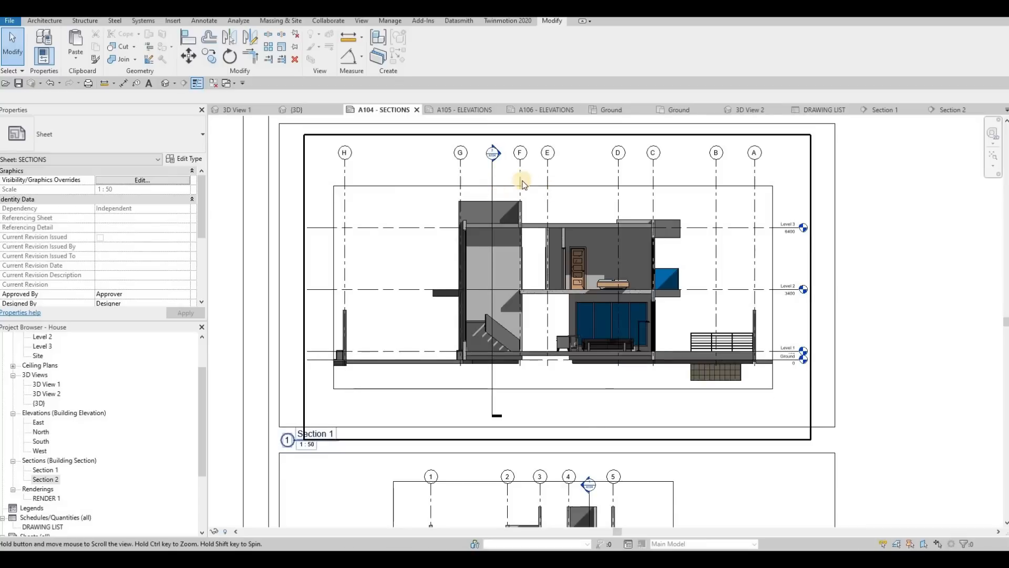
# - Examine the detail number and sheet reference in the section marker between grids G and F of the Section 1 view
pyautogui.scroll(-2, 624, 244)
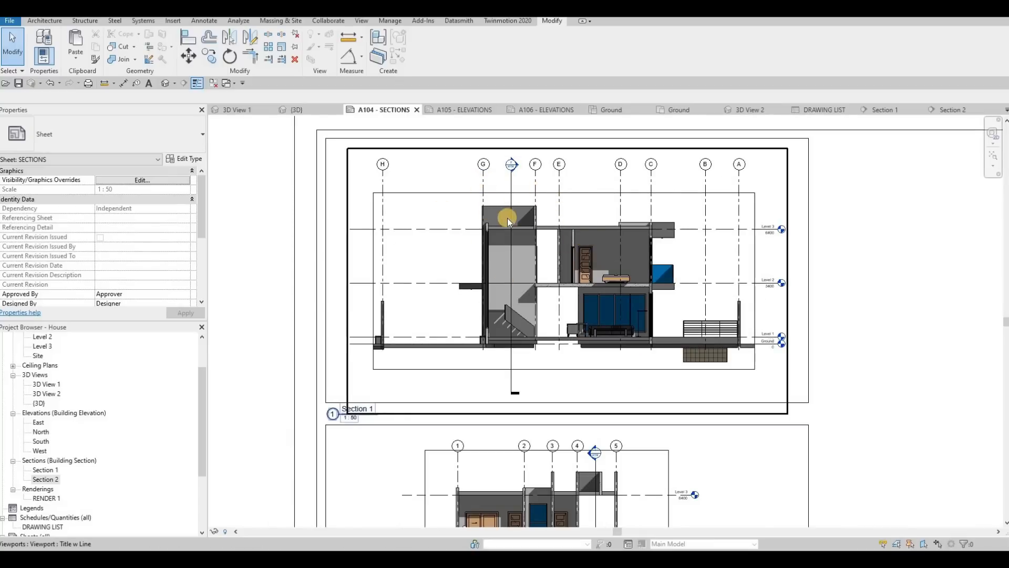
pyautogui.scroll(5, 518, 164)
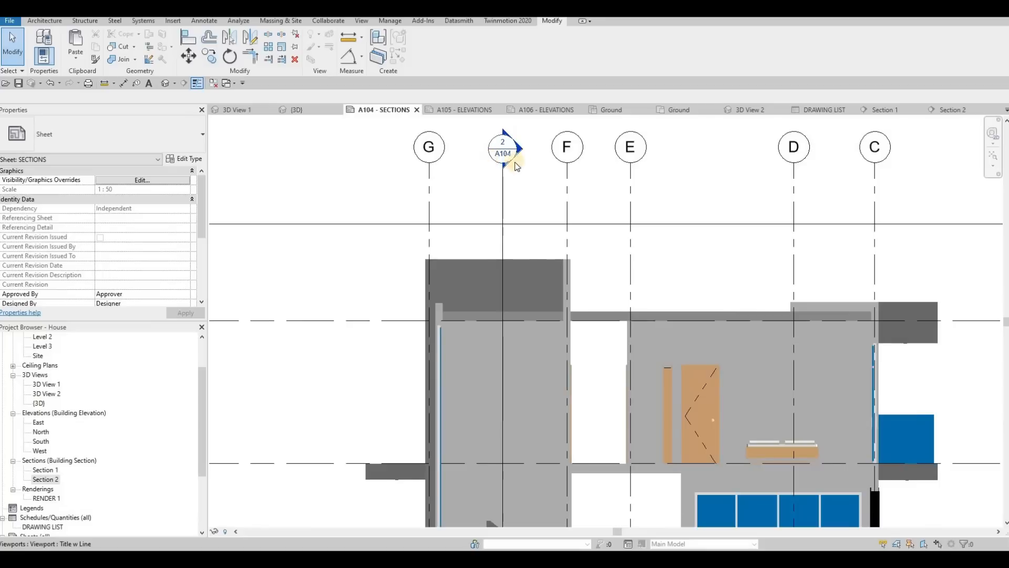
pyautogui.scroll(-2, 470, 226)
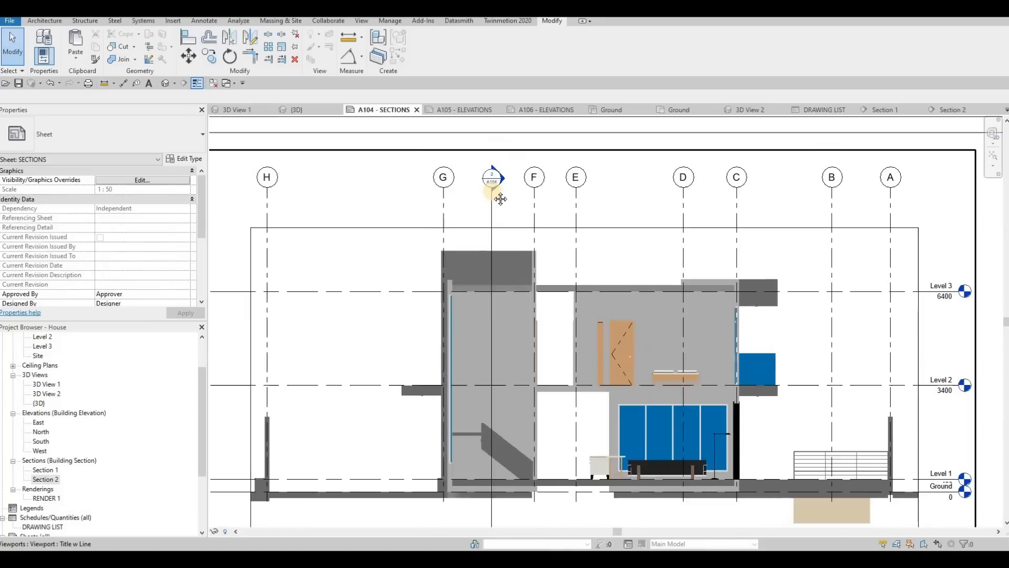
pyautogui.scroll(-3, 492, 191)
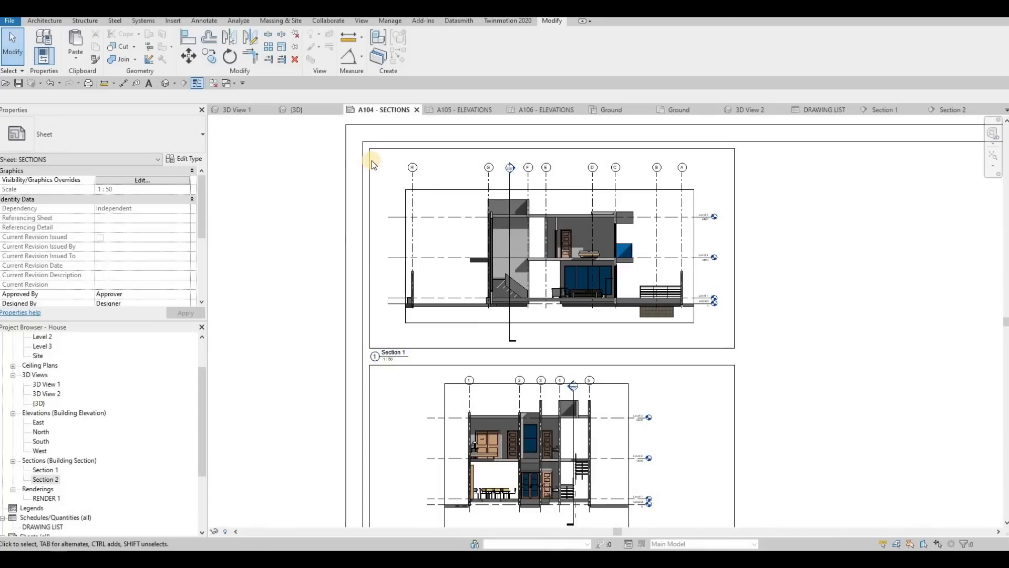
# - Select the lines of both rectangular view frames around Section 1 and Section 2 on sheet A104 - SECTIONS
pyautogui.press('Escape')
pyautogui.press('Tab')
pyautogui.click(371, 160)
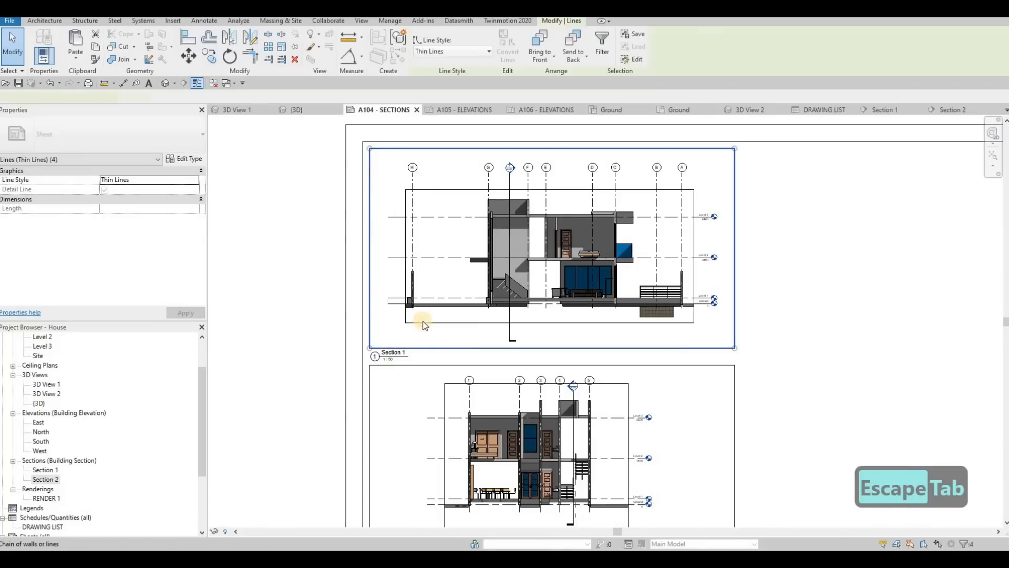
pyautogui.press('Tab')
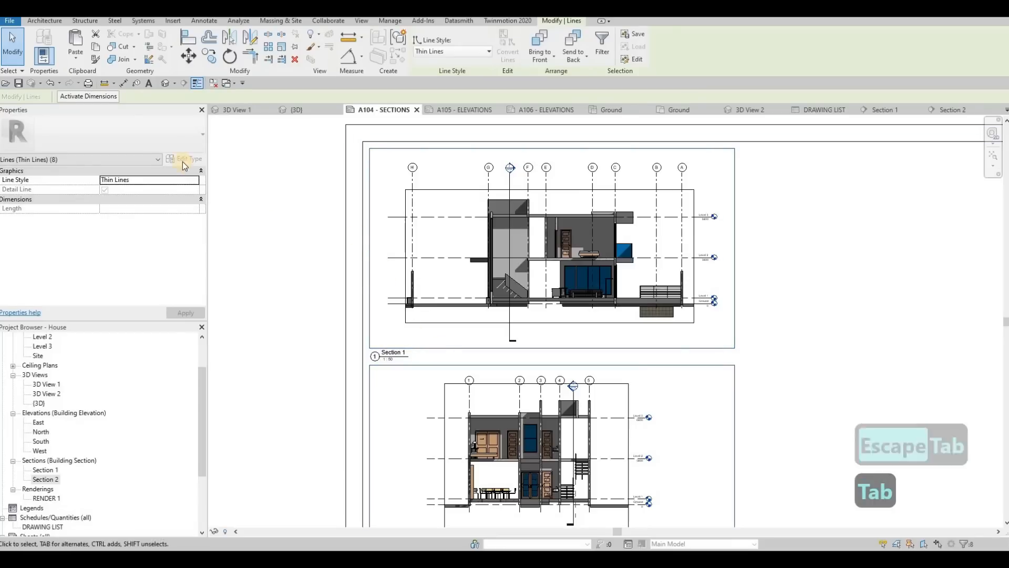
pyautogui.scroll(-2, 526, 225)
pyautogui.scroll(-1, 589, 323)
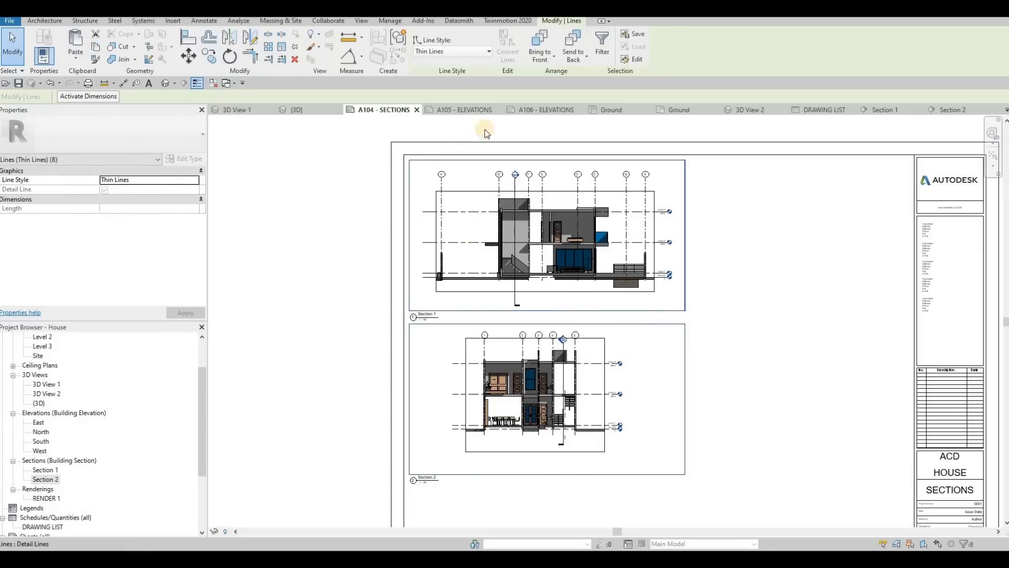
# - Try placing the East elevation near the upper border of sheet A105 - ELEVATIONS, and undo the placement
pyautogui.click(469, 109)
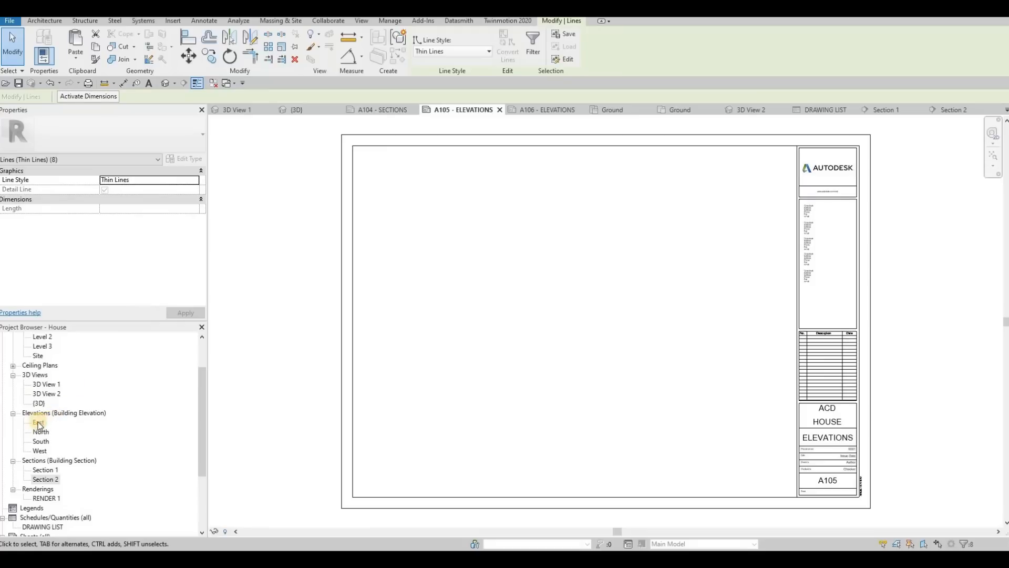
pyautogui.moveTo(38, 422); pyautogui.dragTo(490, 253)
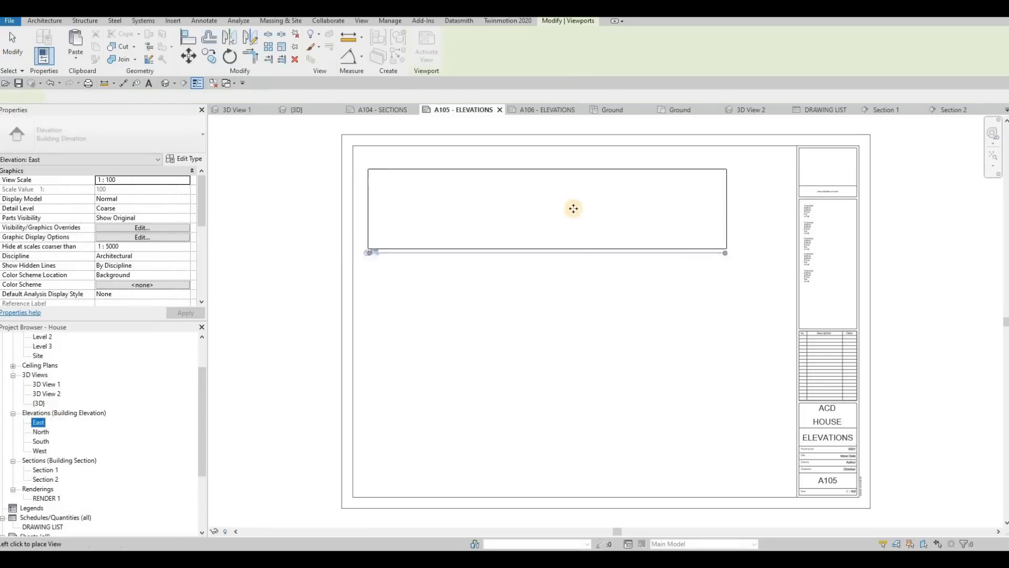
pyautogui.click(588, 187)
pyautogui.click(574, 210)
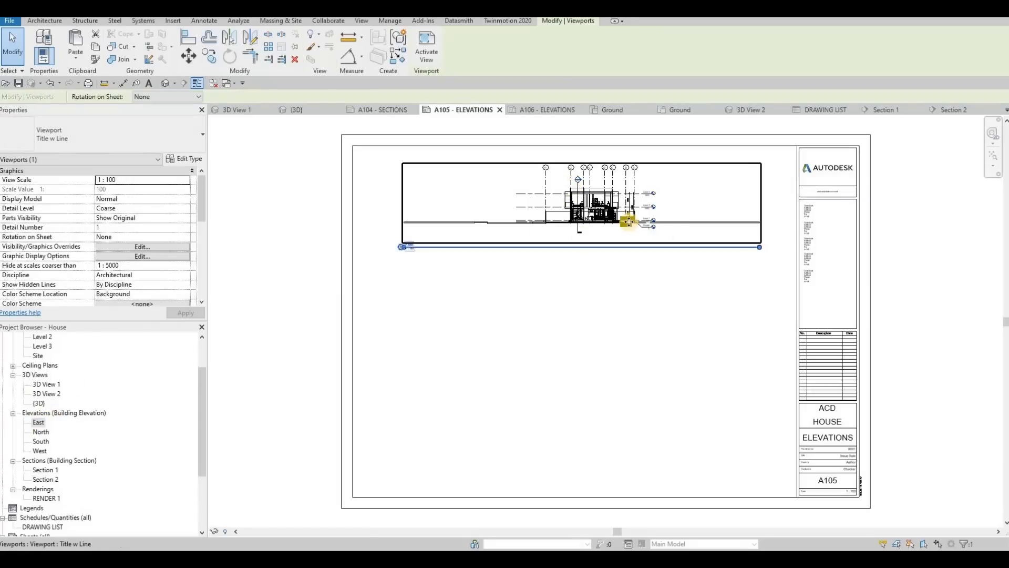
pyautogui.hotkey('ctrl', 'z')
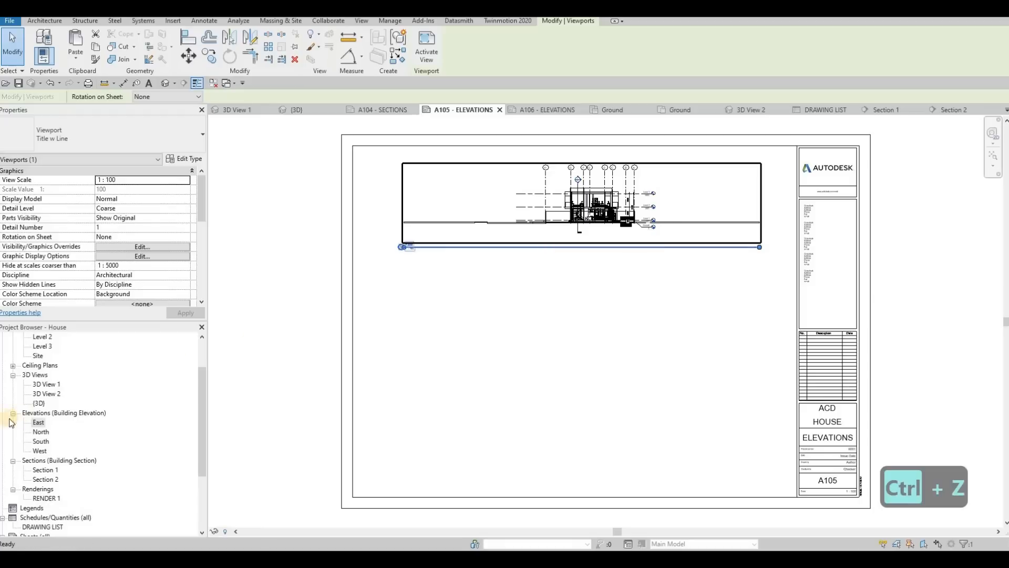
# - Open the East elevation view and set its view scale to 1:50
pyautogui.doubleClick(39, 423)
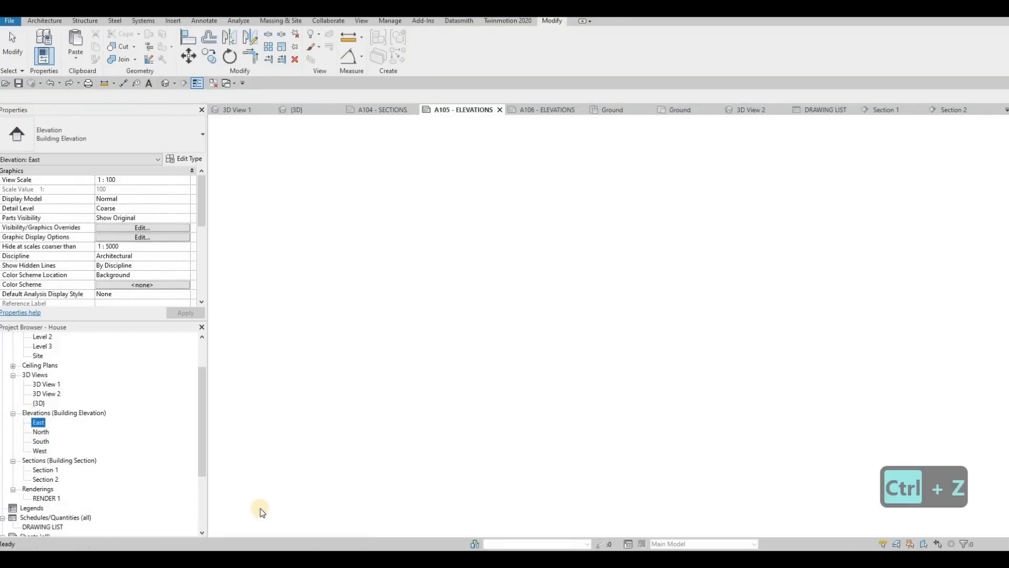
pyautogui.click(252, 451)
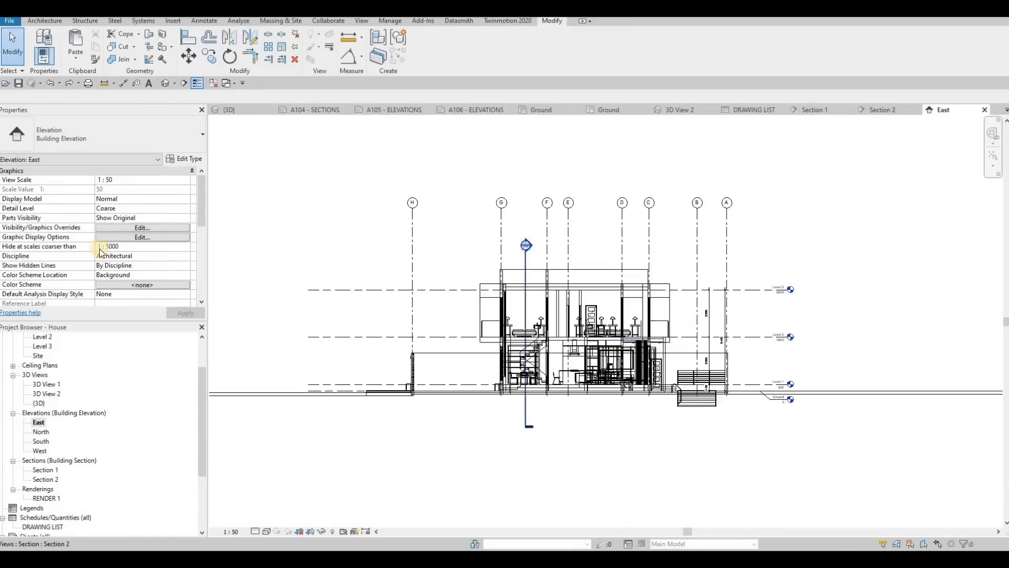
pyautogui.scroll(-5, 122, 259)
pyautogui.scroll(5, 126, 253)
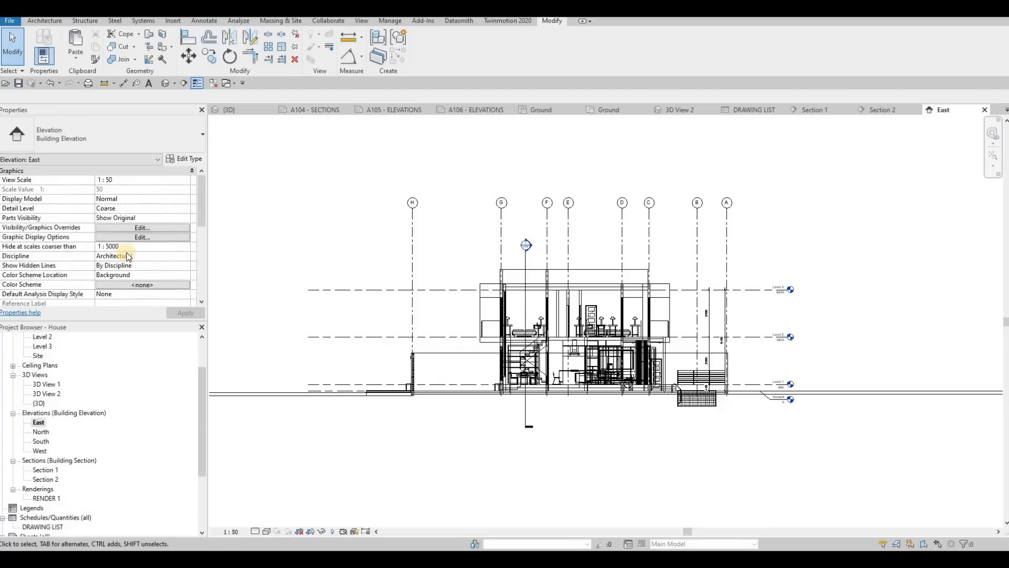
pyautogui.press('Escape')
pyautogui.press('Escape')
# - Turn on Crop View, Crop Region Visible and Annotation Crop for the East elevation
pyautogui.scroll(-5, 112, 237)
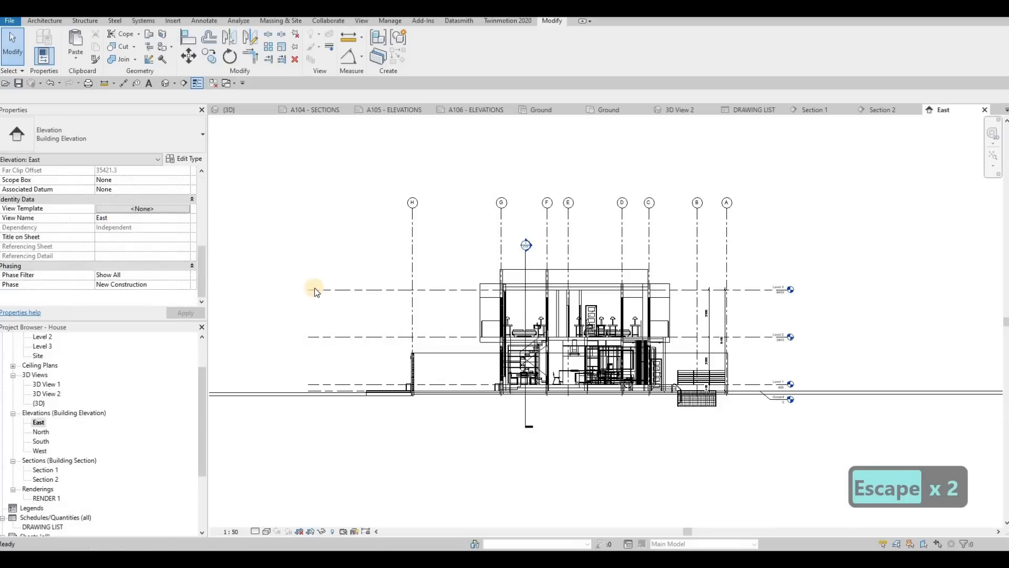
pyautogui.scroll(-2, 303, 230)
pyautogui.scroll(5, 148, 261)
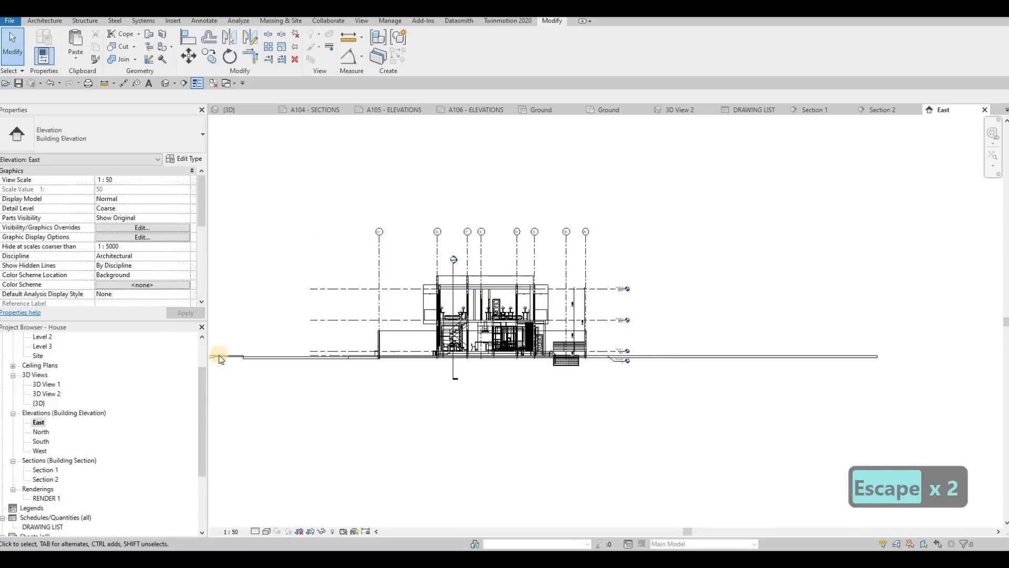
pyautogui.press('Escape')
pyautogui.scroll(-2, 662, 326)
pyautogui.scroll(-2, 267, 394)
pyautogui.scroll(2, 315, 343)
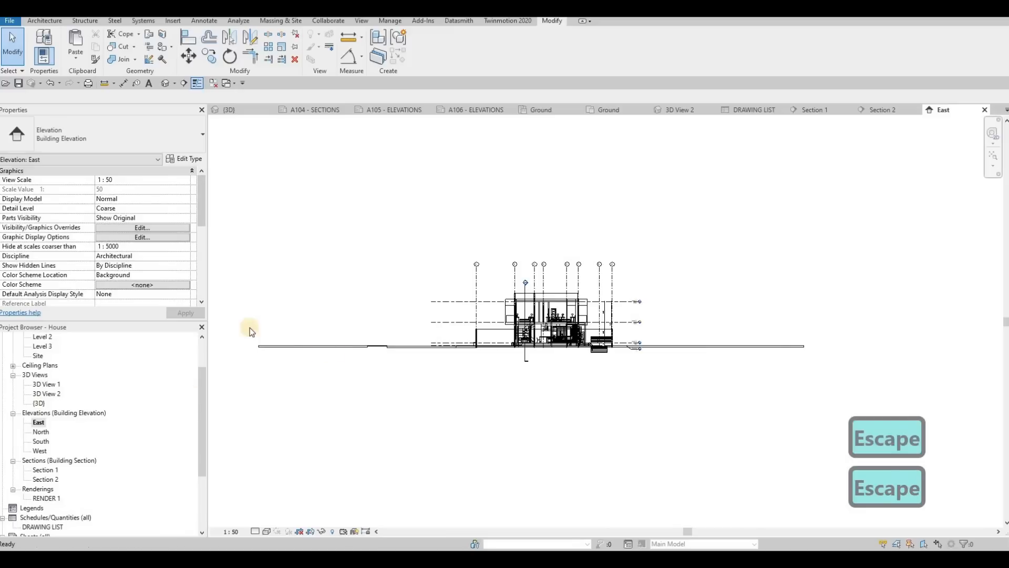
pyautogui.scroll(-3, 106, 243)
pyautogui.click(101, 240)
pyautogui.click(100, 247)
pyautogui.click(100, 256)
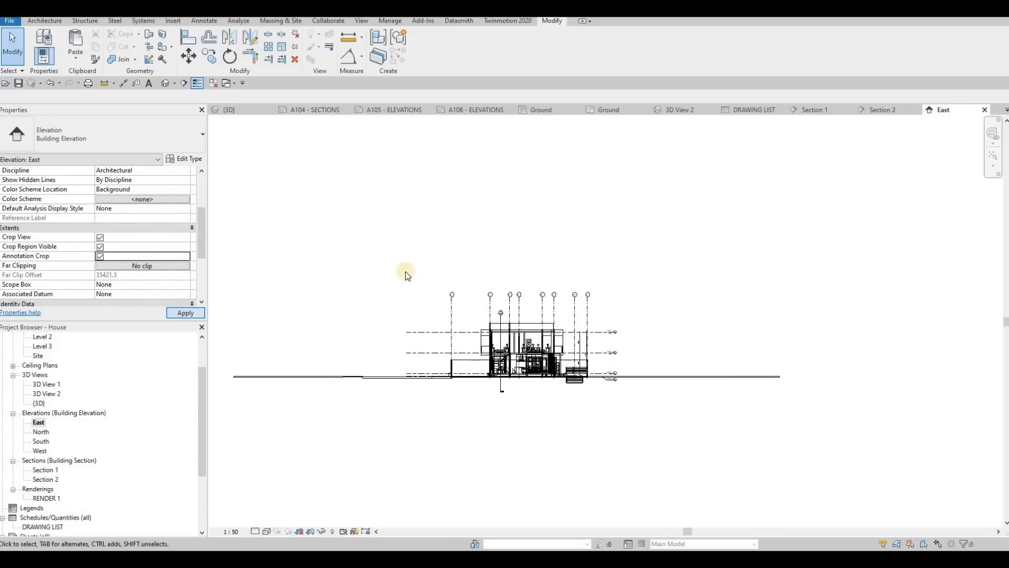
# - Tighten the East elevation's crop region around the house by pulling in both side edges and slightly raising the lower edge
pyautogui.scroll(-1, 343, 287)
pyautogui.click(342, 290)
pyautogui.moveTo(513, 291); pyautogui.dragTo(512, 291)
pyautogui.moveTo(838, 290); pyautogui.dragTo(695, 290)
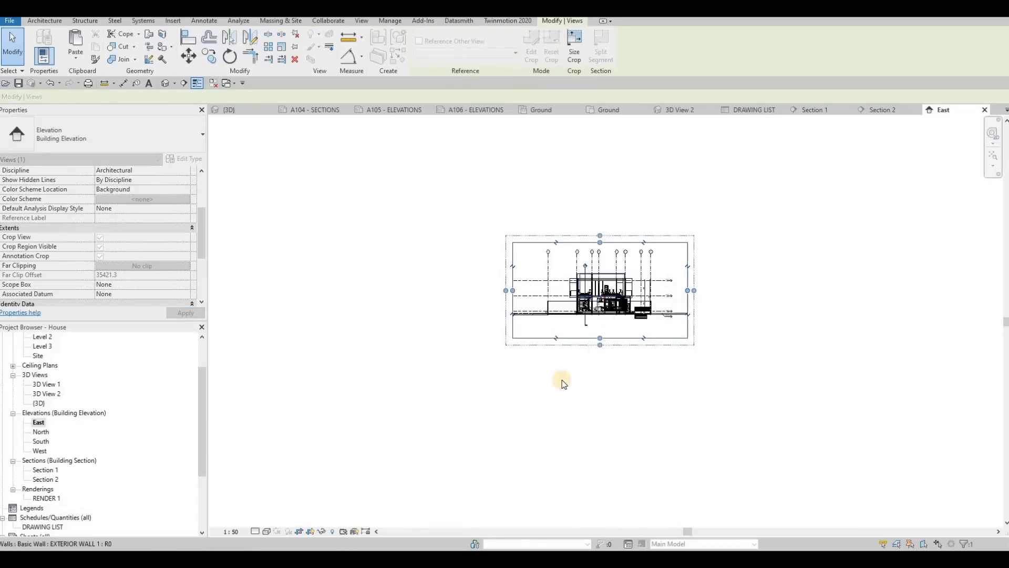
pyautogui.scroll(4, 563, 345)
pyautogui.moveTo(568, 423); pyautogui.dragTo(568, 418)
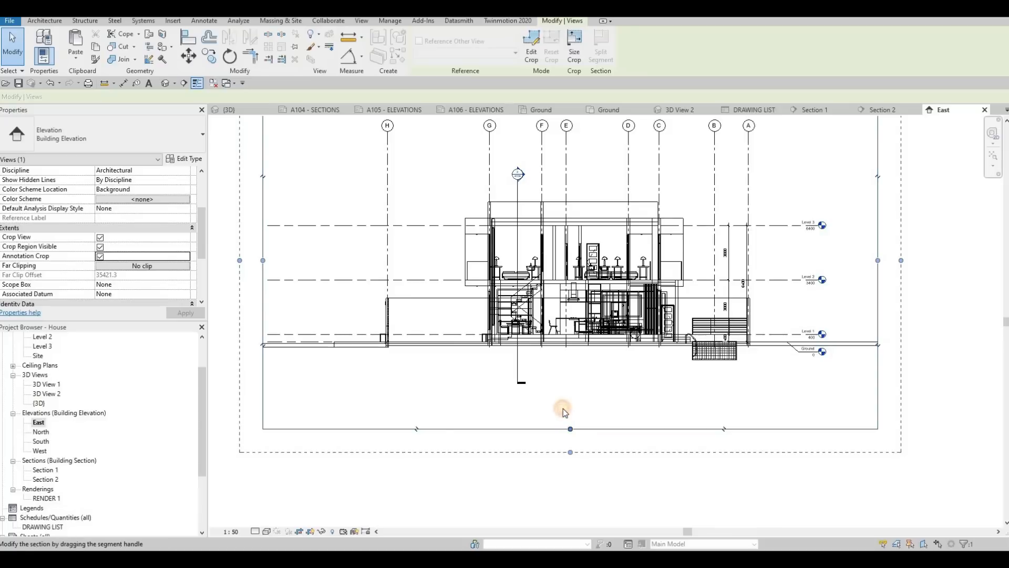
# - Set the East elevation's visual style to Hidden Line and its detail level to Fine
pyautogui.click(269, 528)
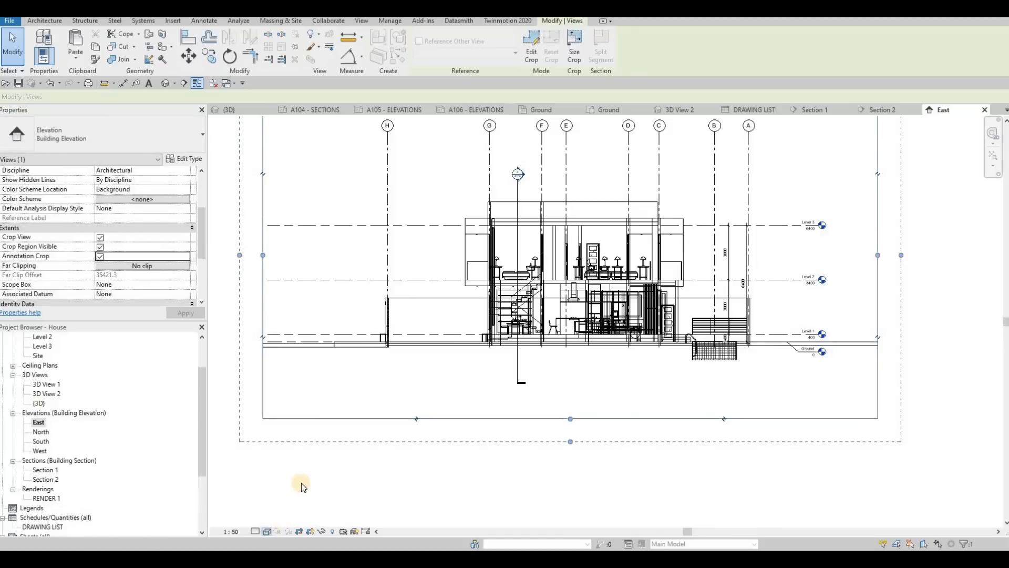
pyautogui.click(306, 477)
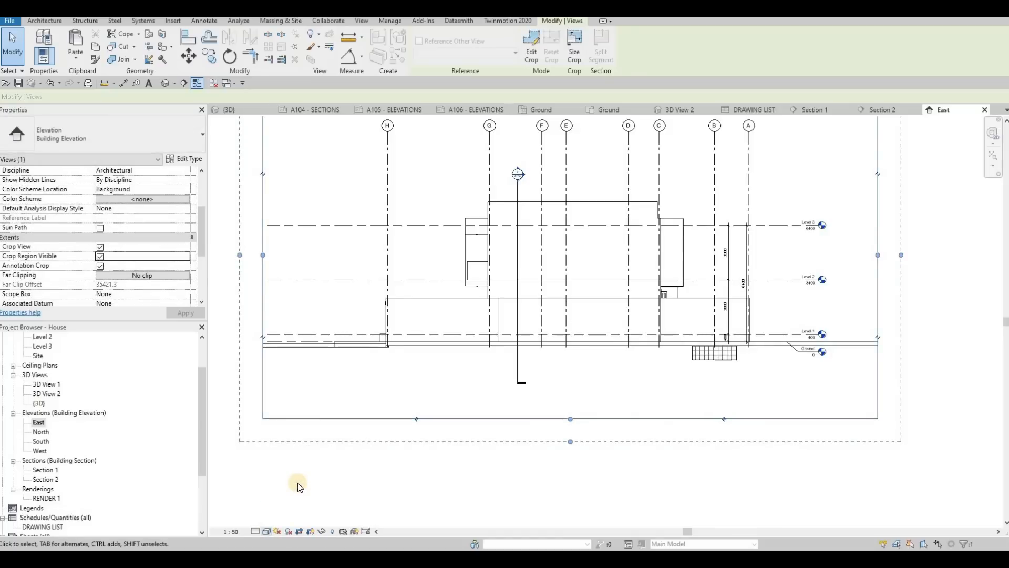
pyautogui.click(261, 523)
# - Set the East elevation's background to Gradient in the Graphic Display Options
pyautogui.click(267, 531)
pyautogui.click(267, 530)
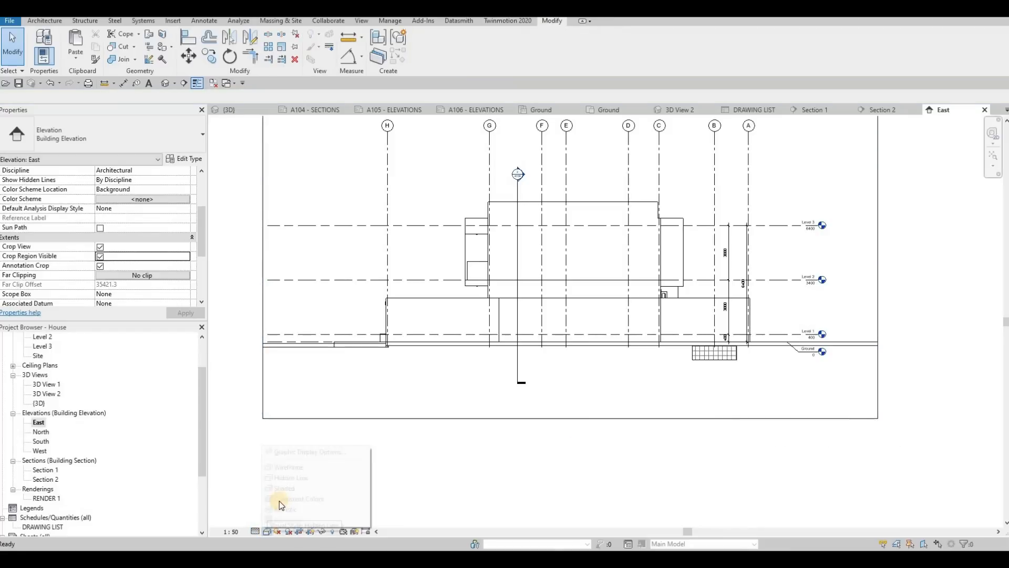
pyautogui.click(313, 453)
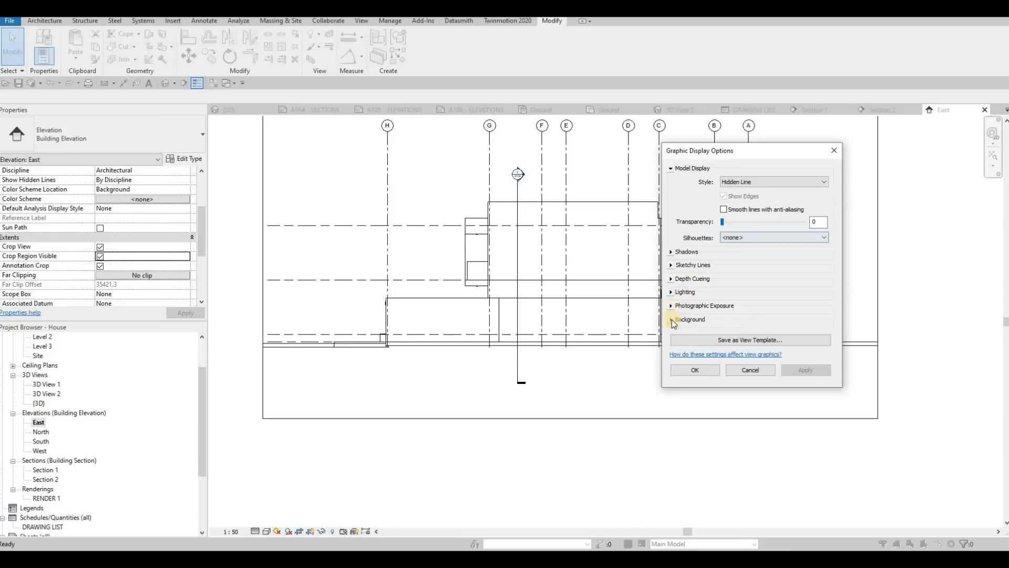
pyautogui.click(747, 336)
pyautogui.click(742, 360)
pyautogui.click(705, 433)
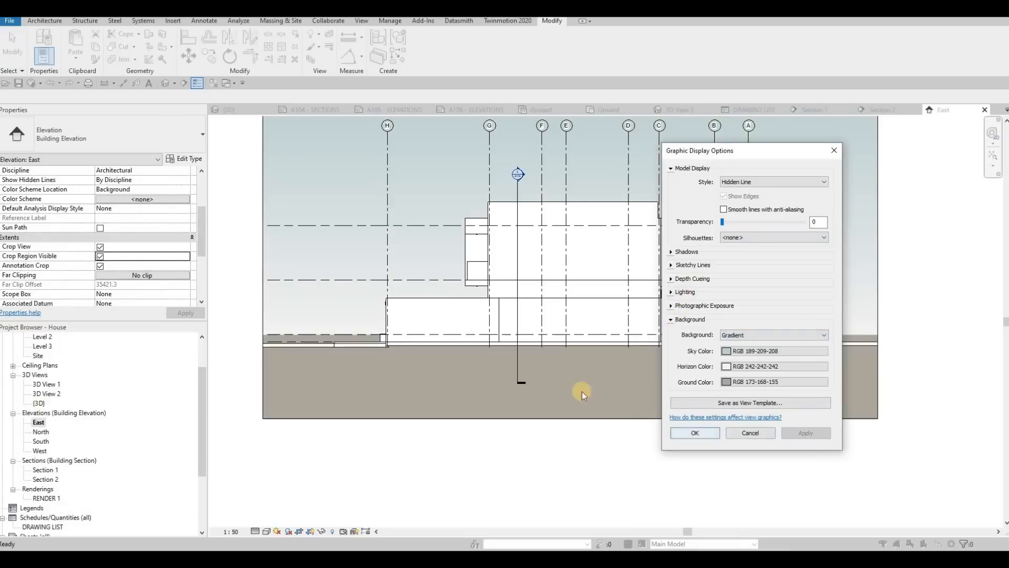
pyautogui.click(268, 531)
pyautogui.click(304, 451)
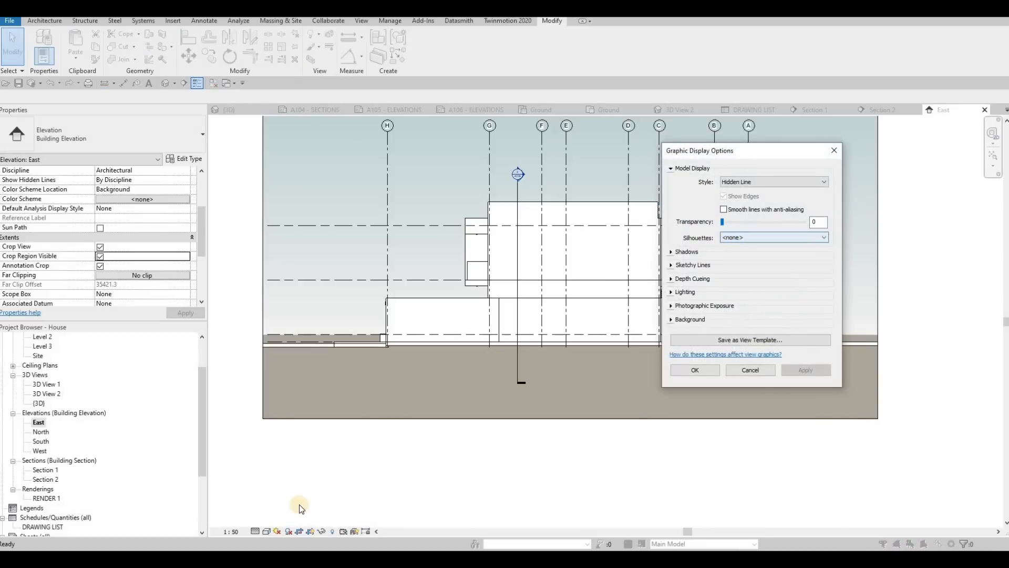
pyautogui.press('Escape')
pyautogui.press('Escape')
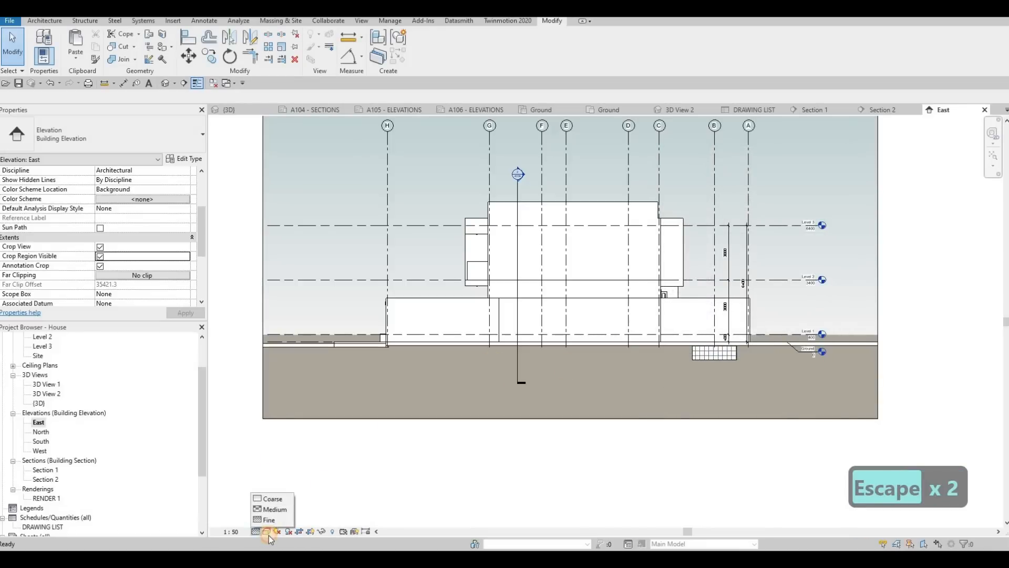
# - Change the East elevation's visual style to Realistic
pyautogui.click(266, 531)
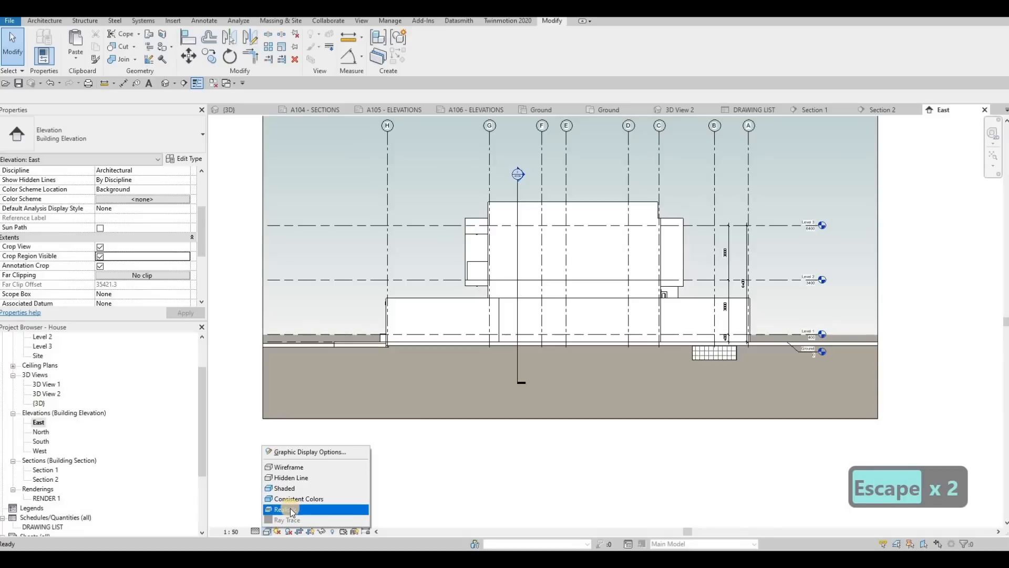
pyautogui.click(290, 509)
pyautogui.moveTo(593, 397); pyautogui.dragTo(547, 423, button='middle')
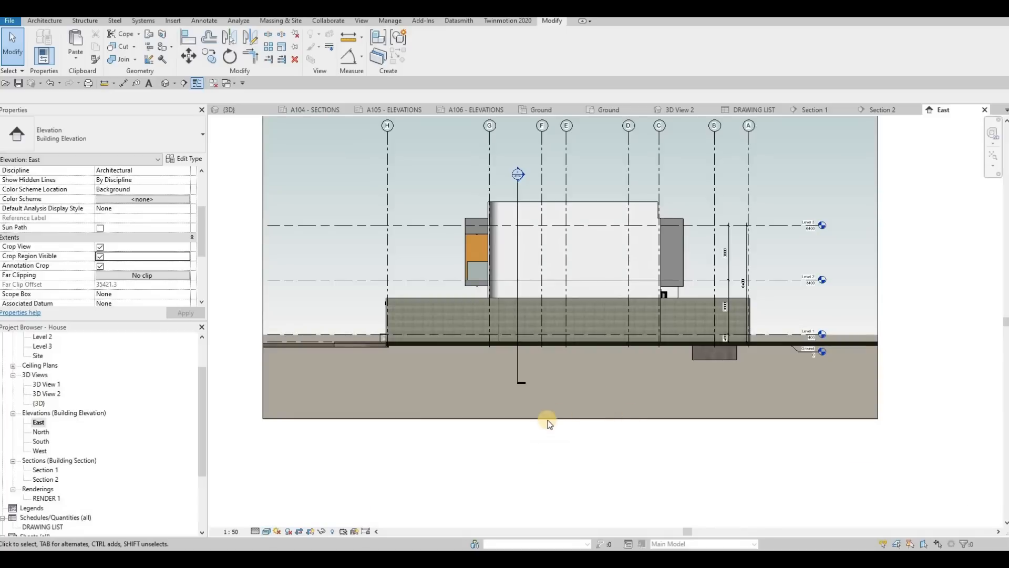
pyautogui.scroll(-1, 535, 416)
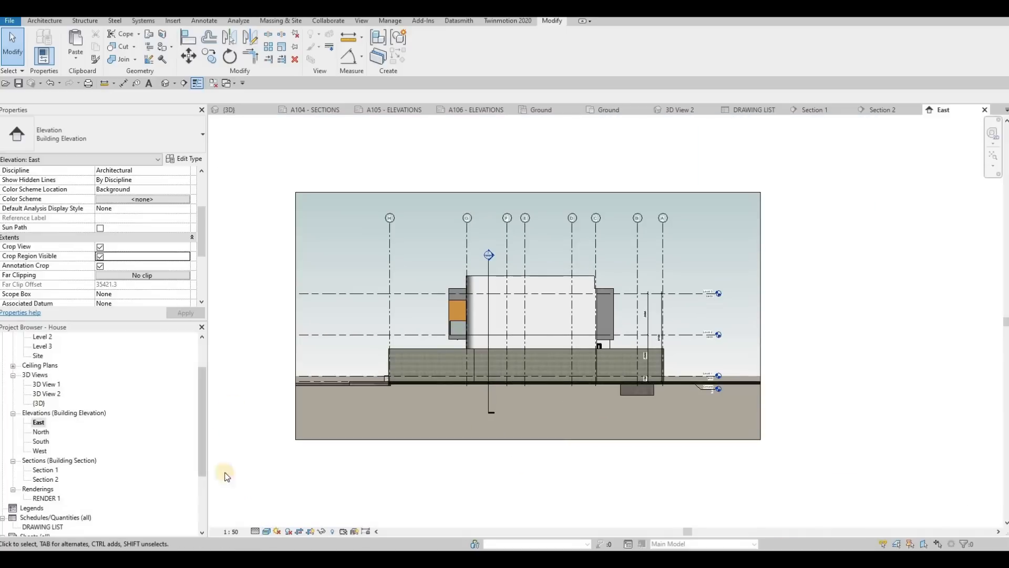
# - Open the North elevation and turn on Crop View, Crop Region Visible and Annotation Crop
pyautogui.doubleClick(41, 433)
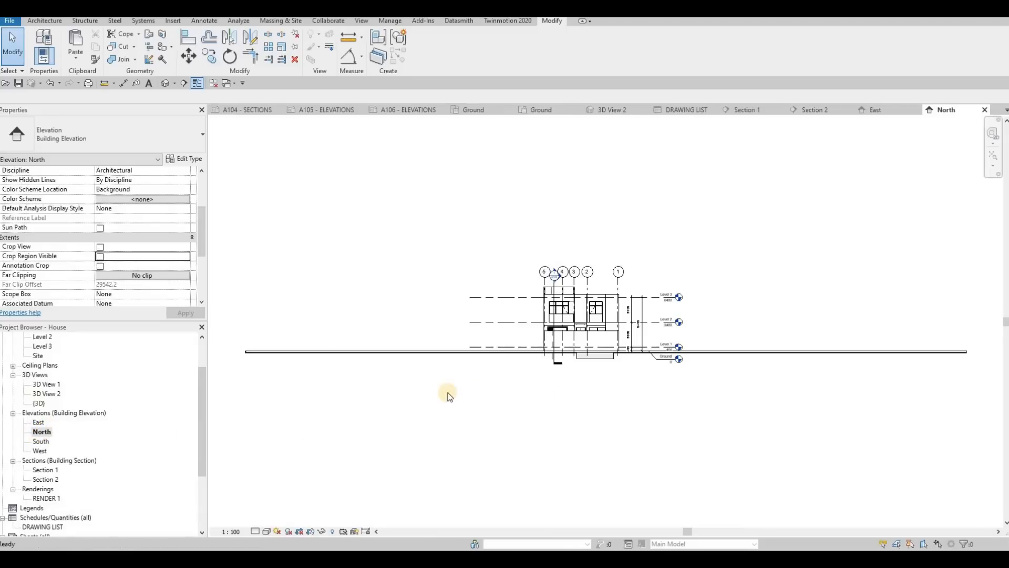
pyautogui.scroll(-2, 412, 406)
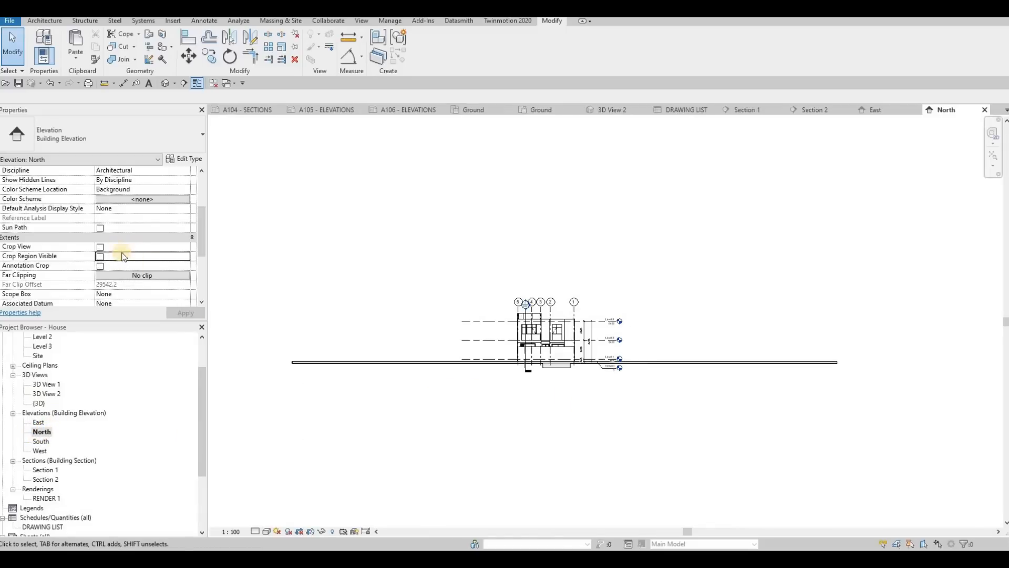
pyautogui.click(100, 247)
pyautogui.click(100, 256)
pyautogui.click(183, 313)
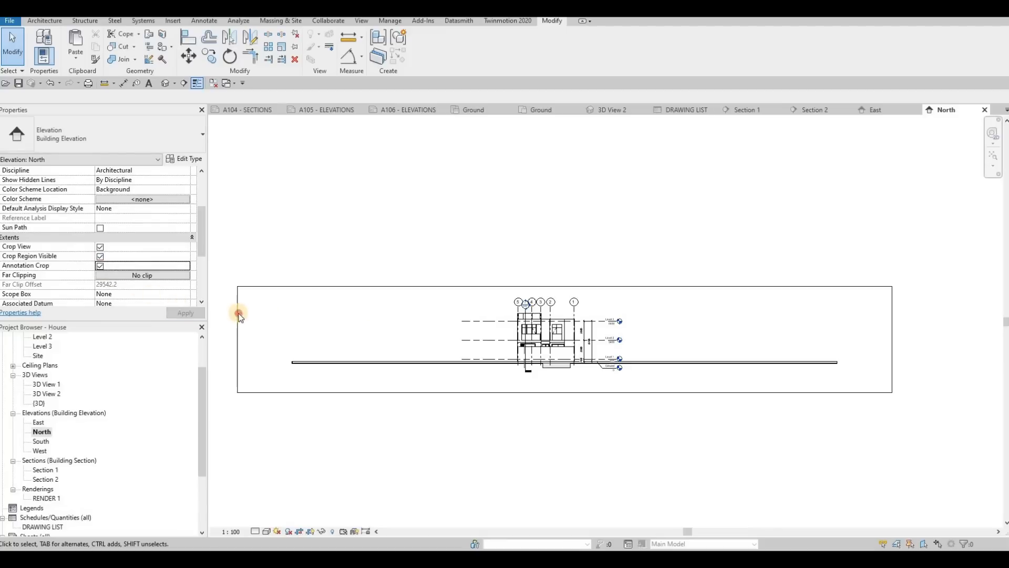
# - Pull both side edges of the North elevation's crop region in close around the house and its level markers
pyautogui.click(242, 341)
pyautogui.moveTo(238, 339); pyautogui.dragTo(456, 339)
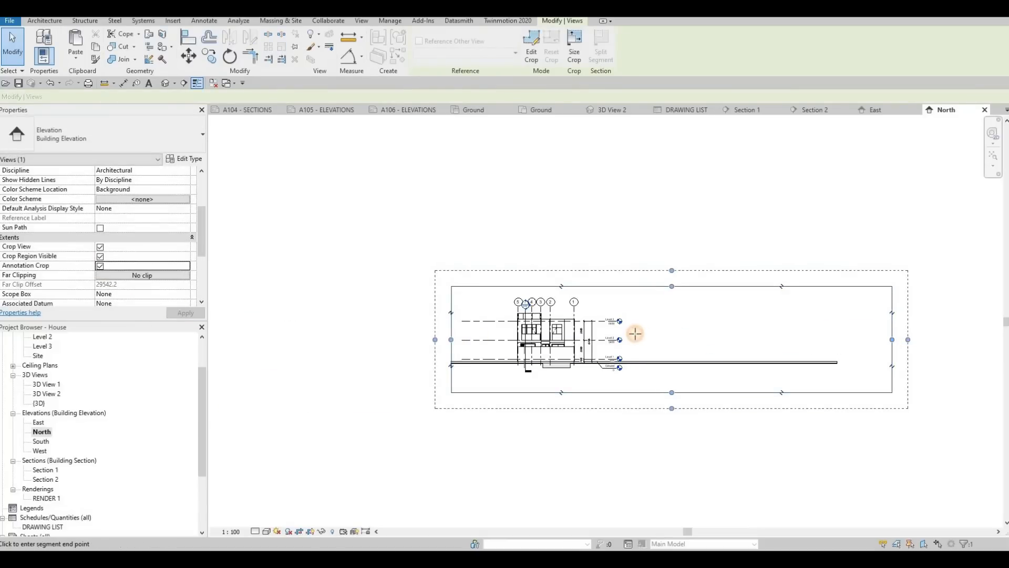
pyautogui.moveTo(635, 334); pyautogui.dragTo(635, 336)
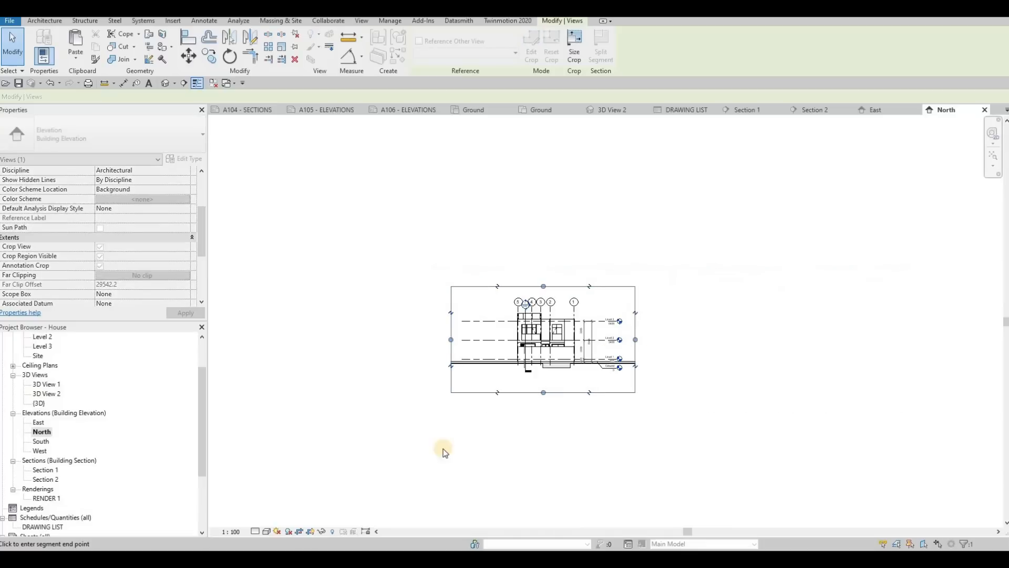
# - Set the North elevation to 1:50 scale, Fine detail level and the Realistic visual style
pyautogui.click(231, 531)
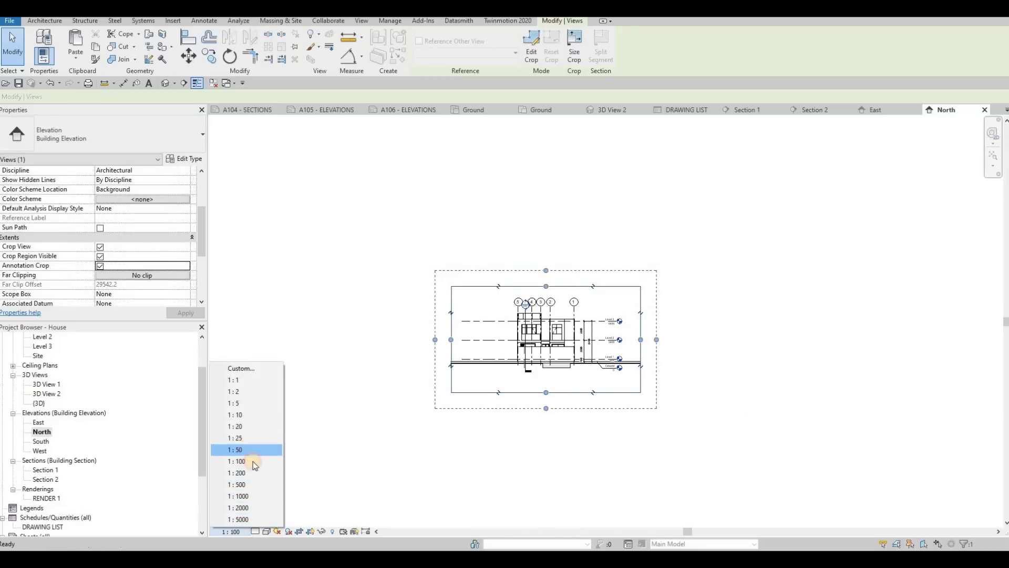
pyautogui.click(257, 531)
pyautogui.click(270, 521)
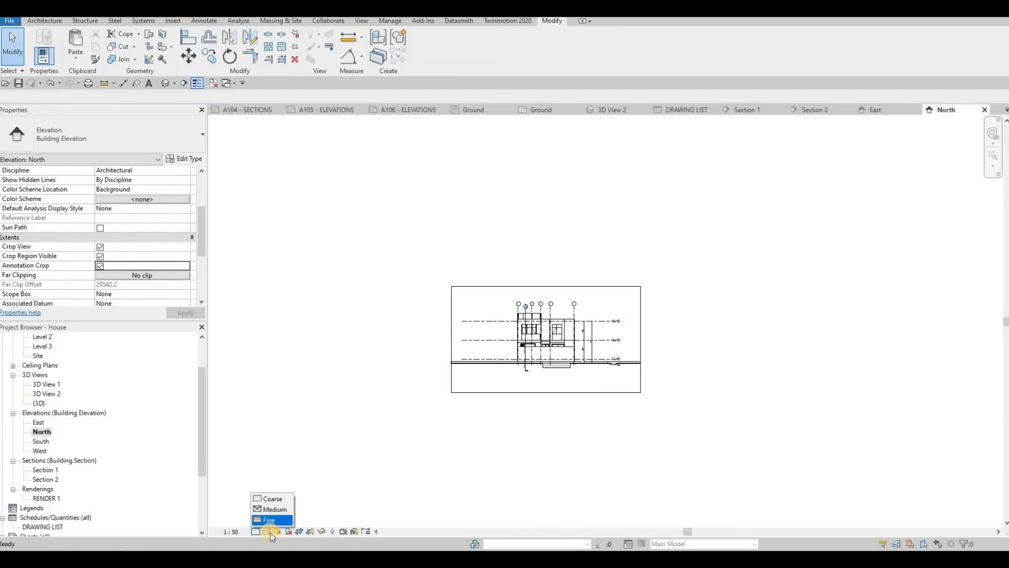
pyautogui.click(269, 531)
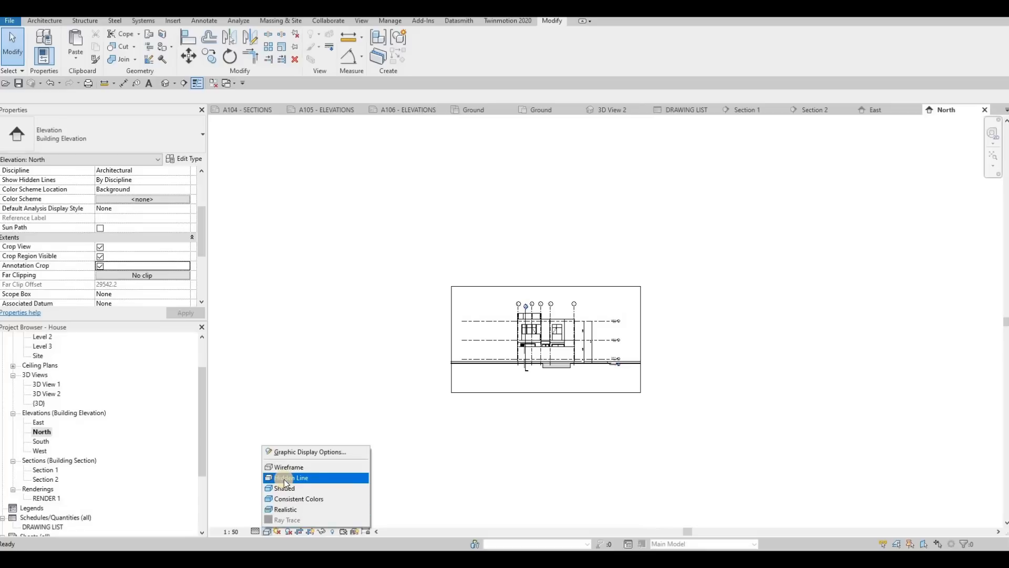
pyautogui.click(288, 509)
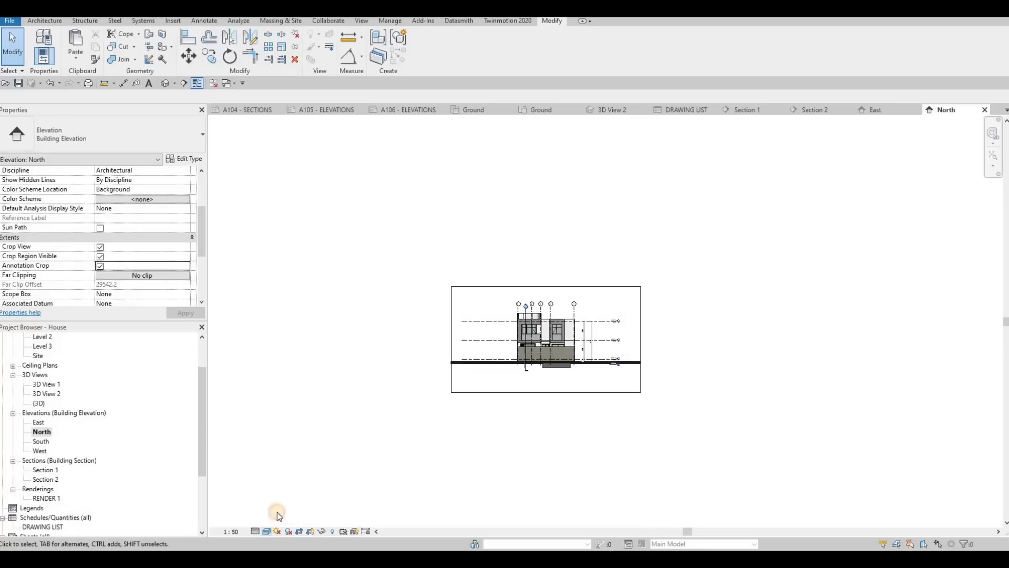
# - Set the North elevation's background to Gradient in the Graphic Display Options and apply it
pyautogui.click(304, 455)
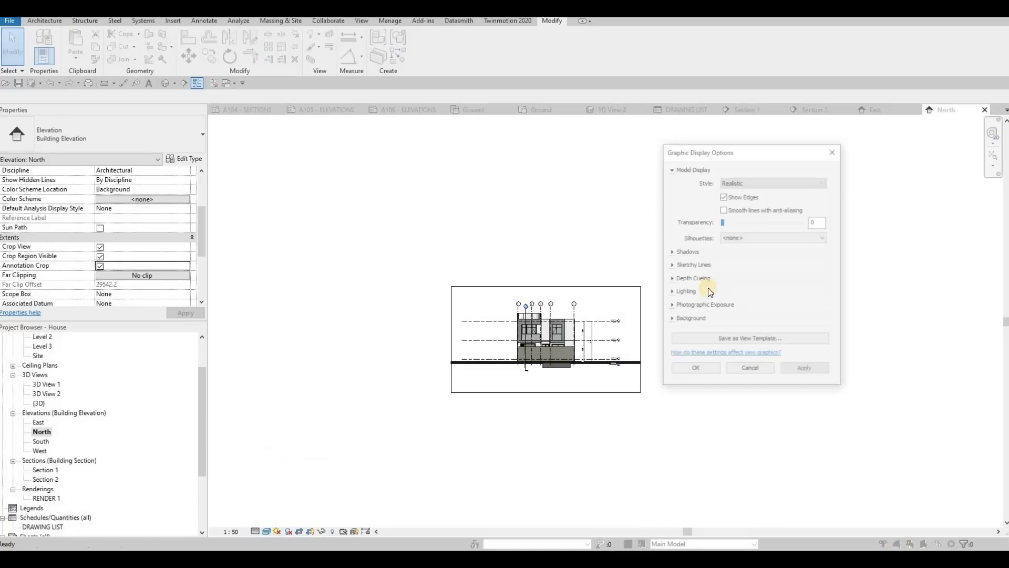
pyautogui.click(669, 320)
pyautogui.click(728, 335)
pyautogui.press('Down')
pyautogui.press('Return')
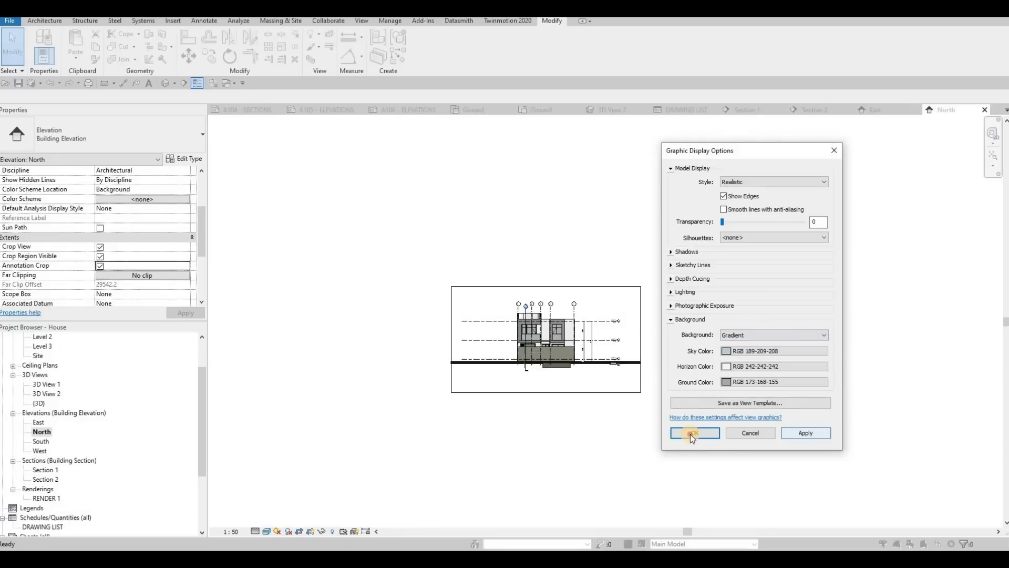
pyautogui.click(691, 433)
pyautogui.scroll(5, 578, 349)
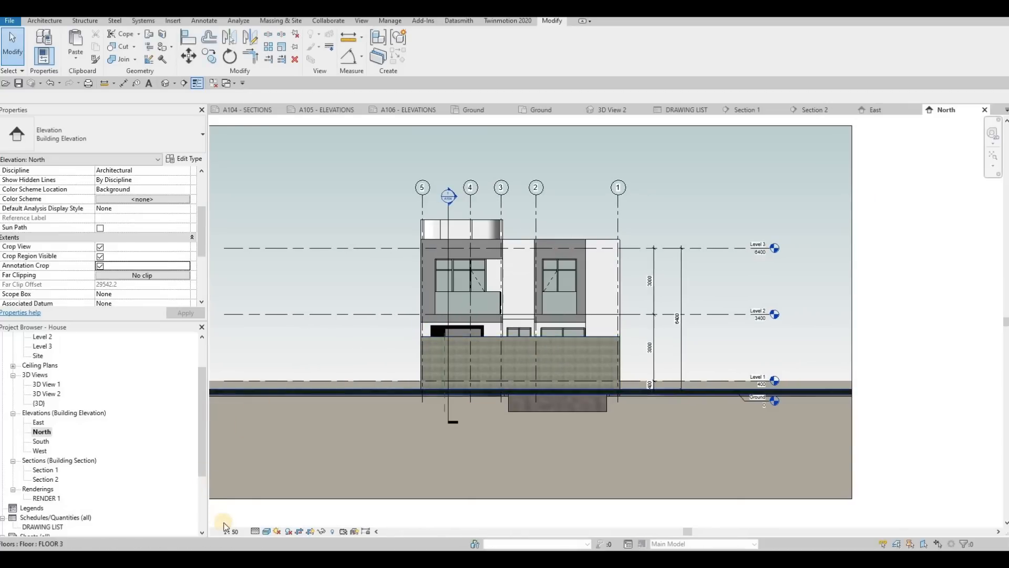
# - Open the South elevation, set its scale to 1:50 and turn on Crop View, Crop Region Visible and Annotation Crop
pyautogui.doubleClick(41, 442)
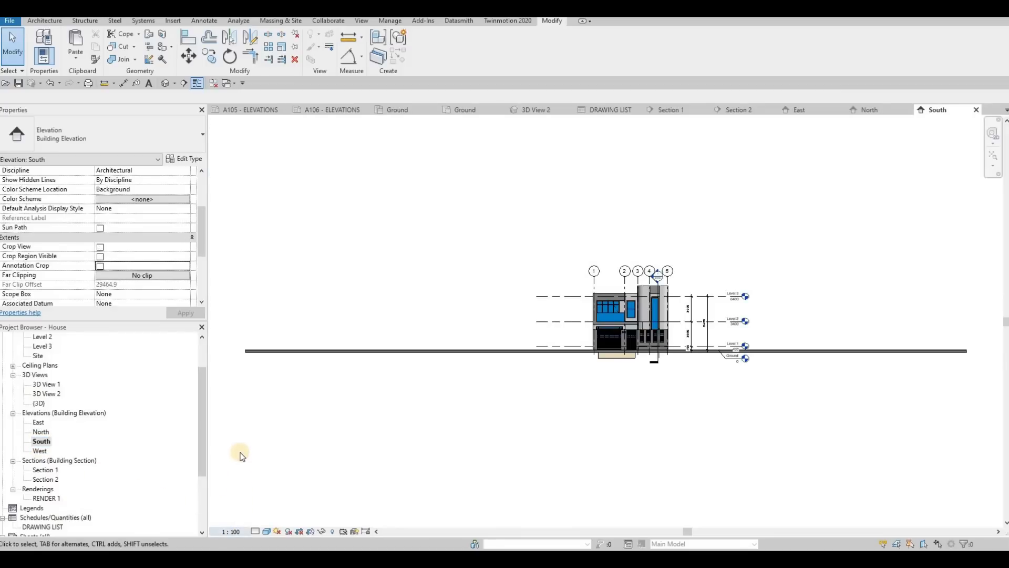
pyautogui.click(231, 531)
pyautogui.click(232, 449)
pyautogui.click(100, 257)
pyautogui.click(100, 266)
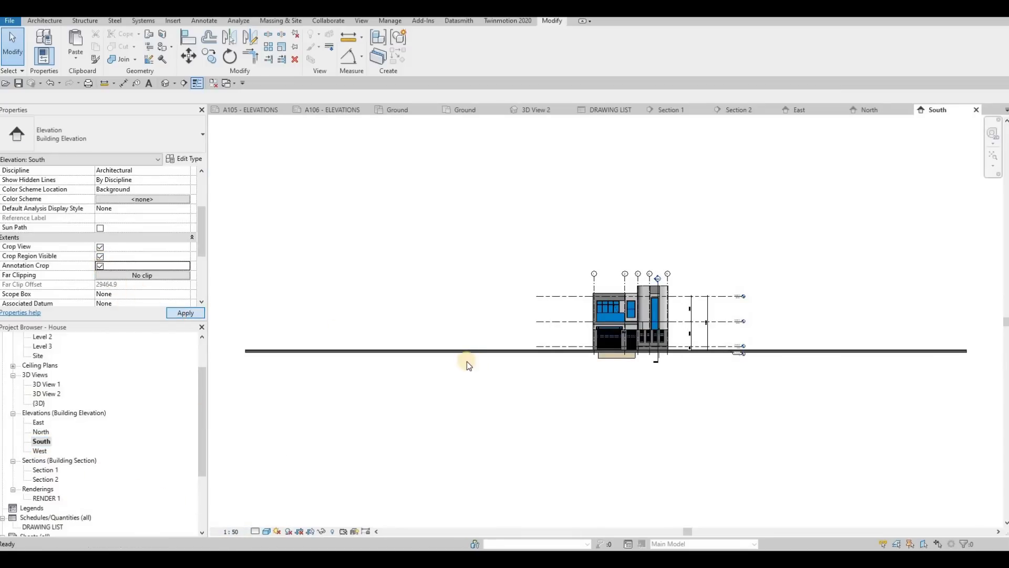
# - Pull both side edges of the South elevation's crop region in close around the house and its level markers
pyautogui.click(247, 319)
pyautogui.moveTo(499, 350); pyautogui.dragTo(523, 341)
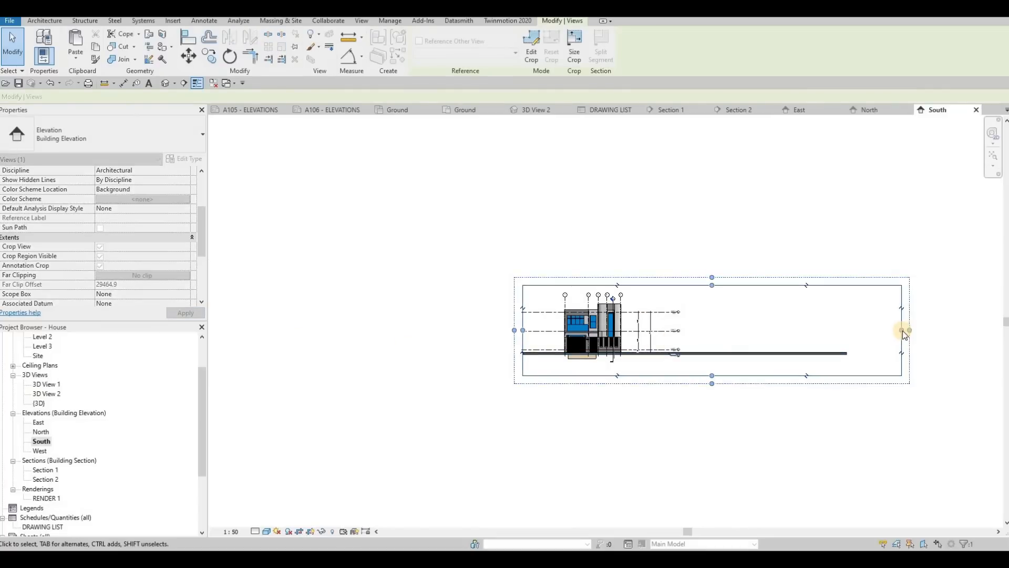
pyautogui.moveTo(695, 329); pyautogui.dragTo(695, 330)
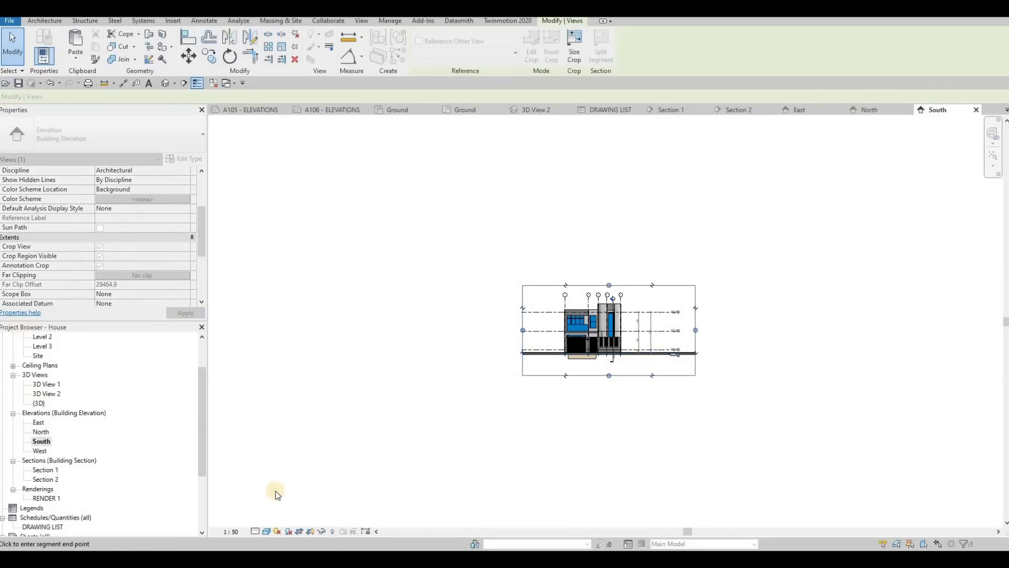
# - Set the South elevation to Fine detail level and the Realistic visual style
pyautogui.click(256, 531)
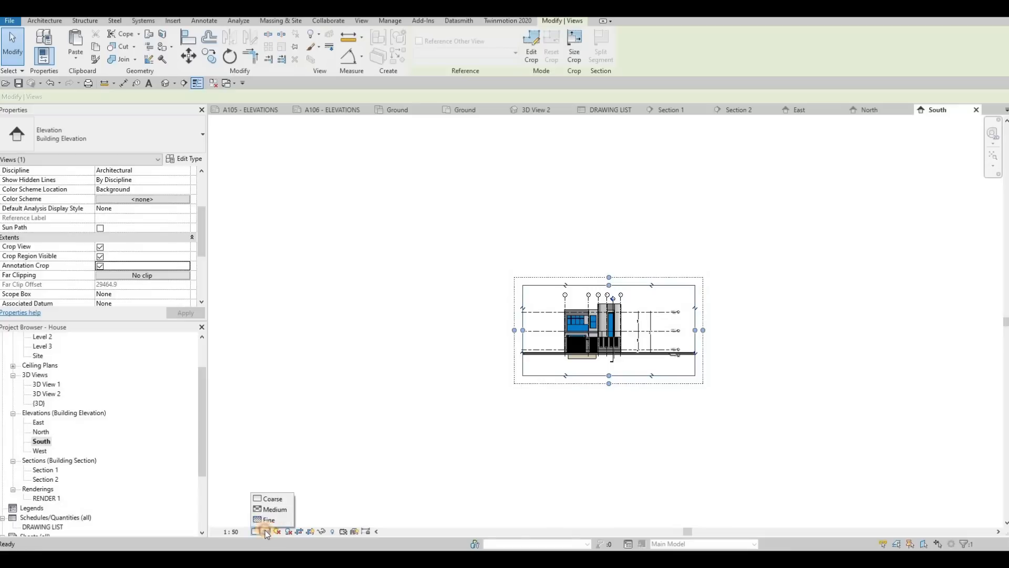
pyautogui.click(277, 491)
pyautogui.click(267, 531)
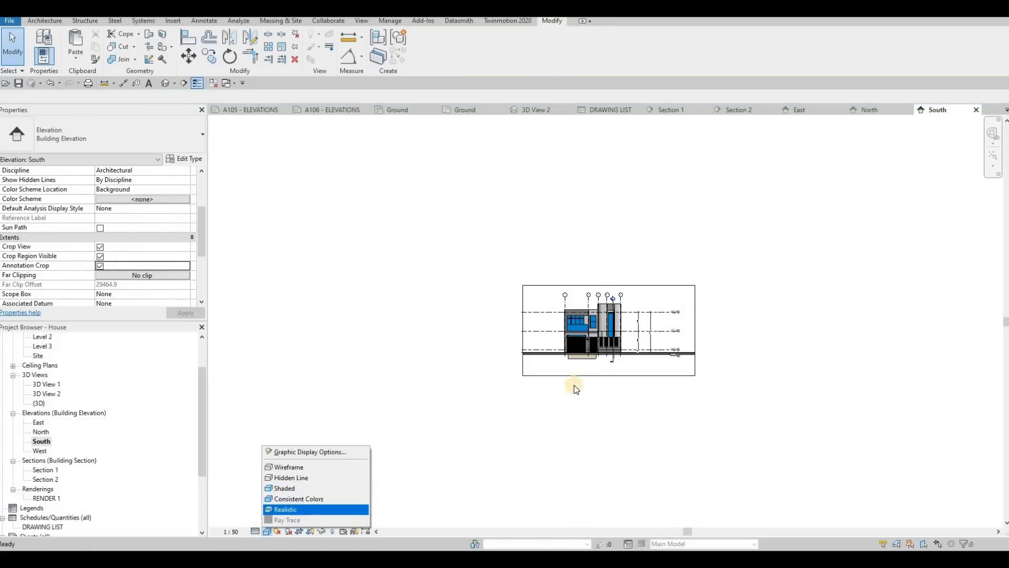
pyautogui.click(287, 509)
# - Give the South elevation a Gradient background through its Graphic Display Options
pyautogui.click(266, 531)
pyautogui.click(303, 452)
pyautogui.click(670, 319)
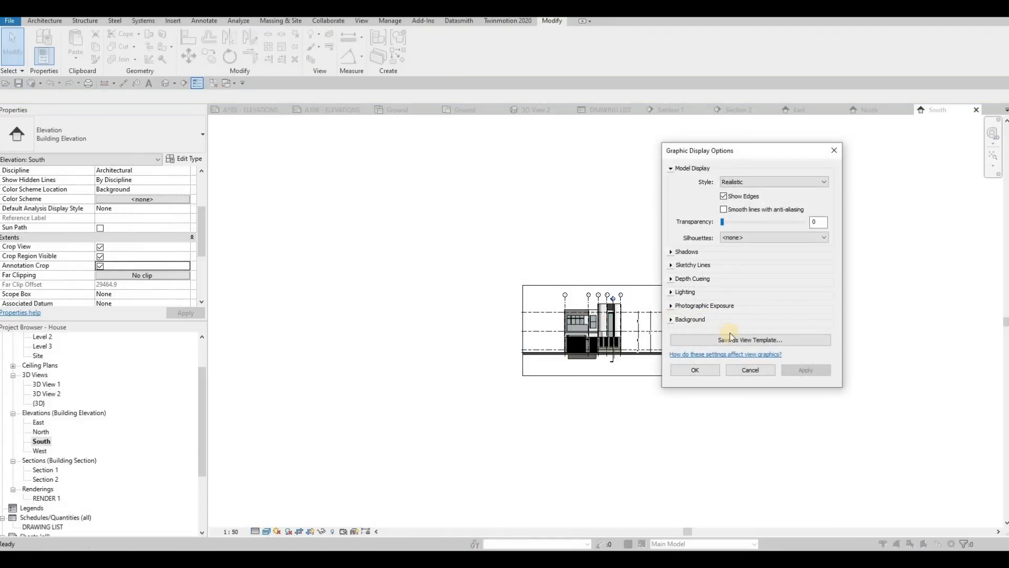
pyautogui.click(736, 335)
pyautogui.click(735, 358)
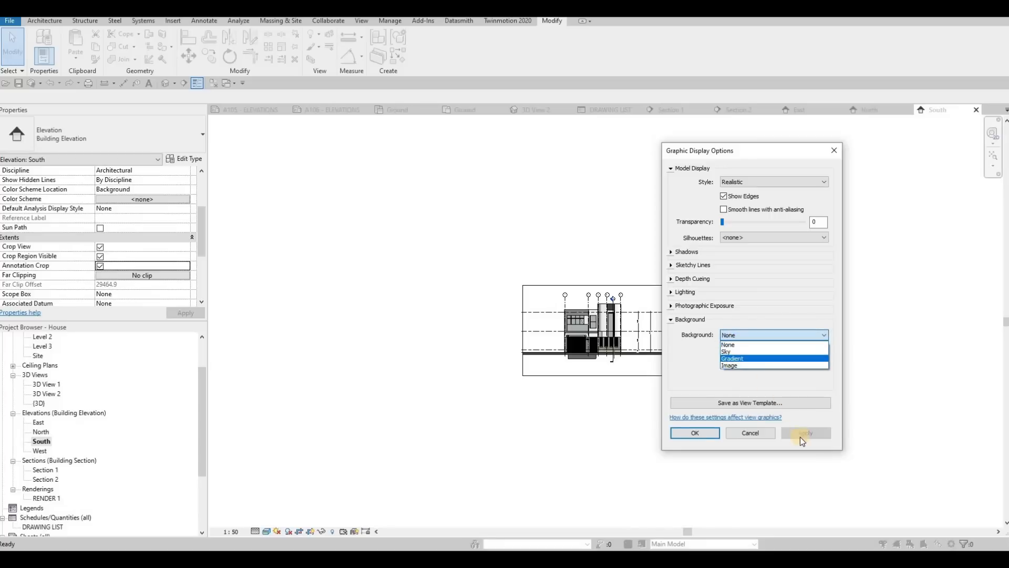
pyautogui.click(801, 432)
pyautogui.click(695, 433)
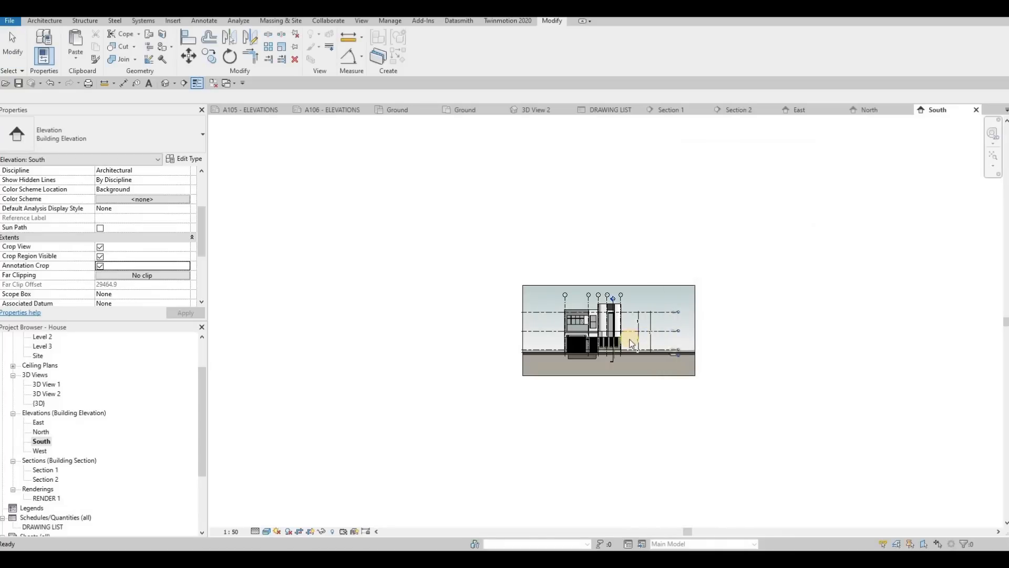
pyautogui.scroll(3, 507, 359)
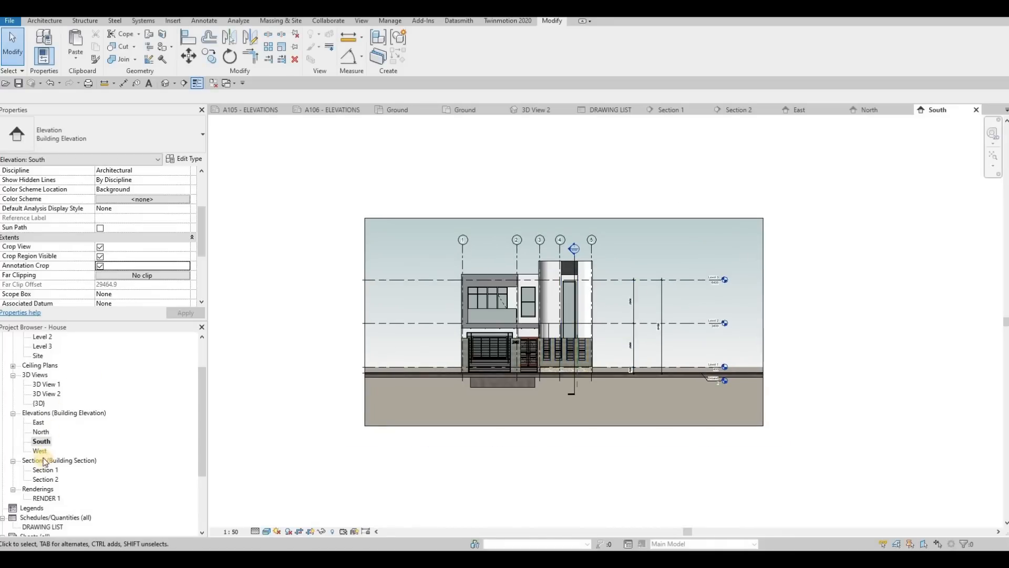
# - Open the West elevation and set it to 1:50 scale, Fine detail level and the Realistic visual style
pyautogui.doubleClick(40, 451)
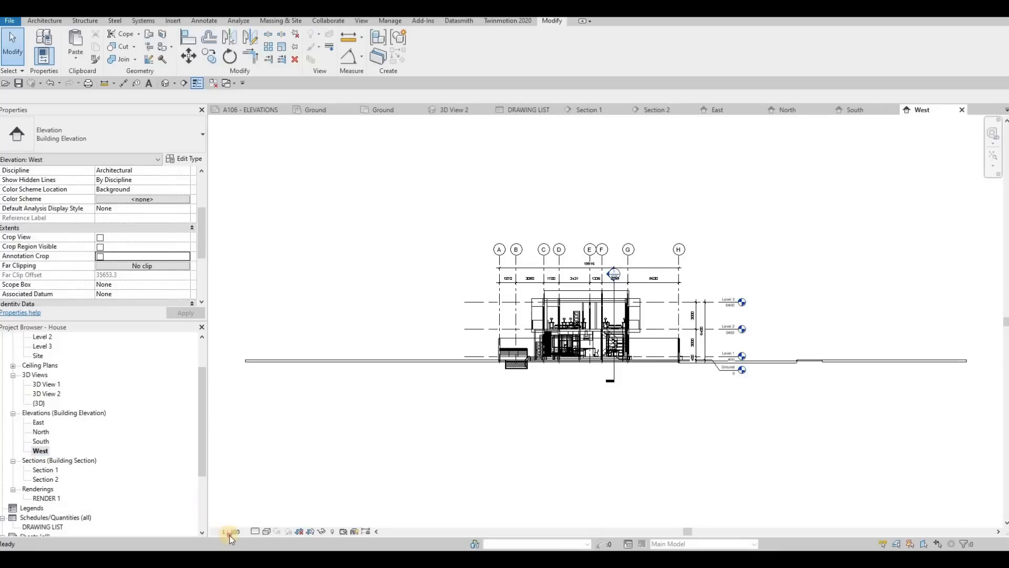
pyautogui.click(231, 532)
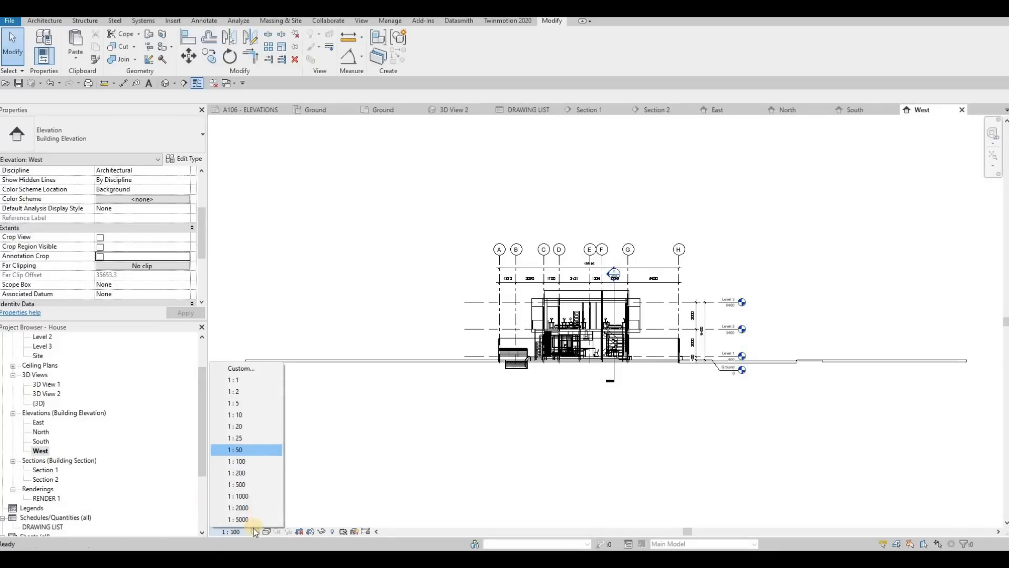
pyautogui.click(237, 450)
pyautogui.click(256, 531)
pyautogui.click(263, 519)
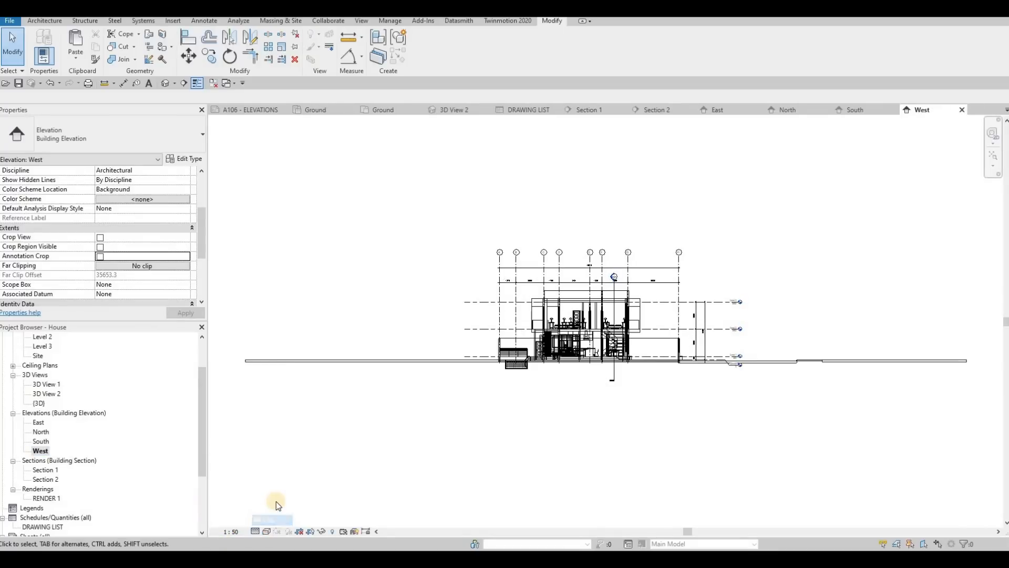
pyautogui.click(267, 531)
pyautogui.click(276, 509)
# - Give the West elevation a Gradient background through its Graphic Display Options
pyautogui.click(268, 529)
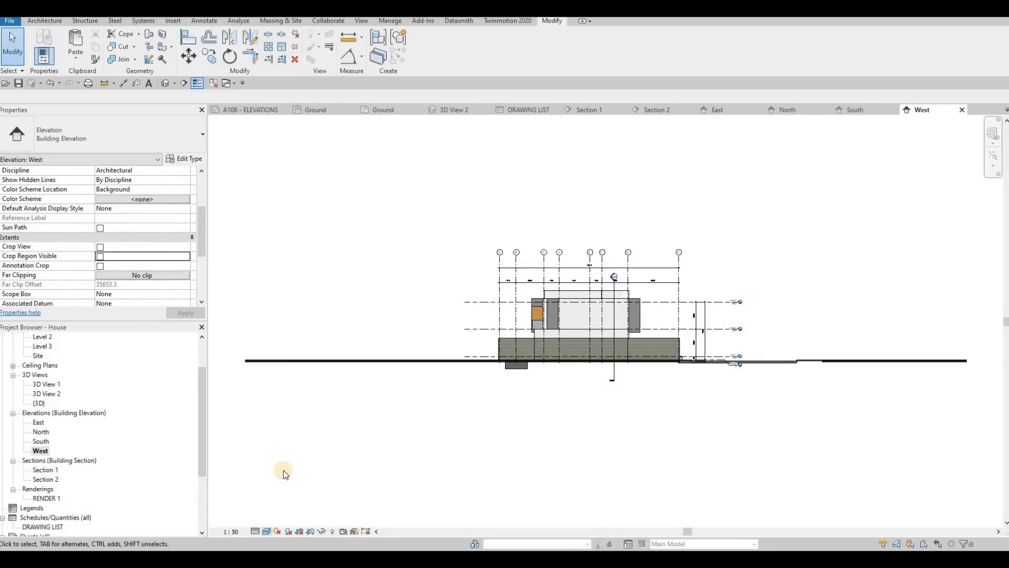
pyautogui.click(311, 451)
pyautogui.click(671, 320)
pyautogui.click(751, 334)
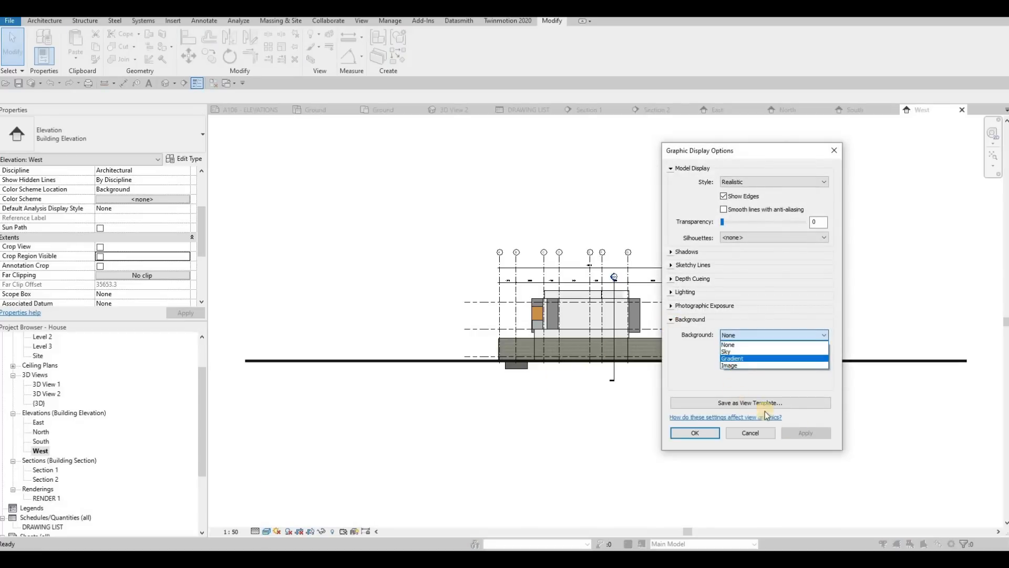
pyautogui.click(741, 360)
pyautogui.click(695, 432)
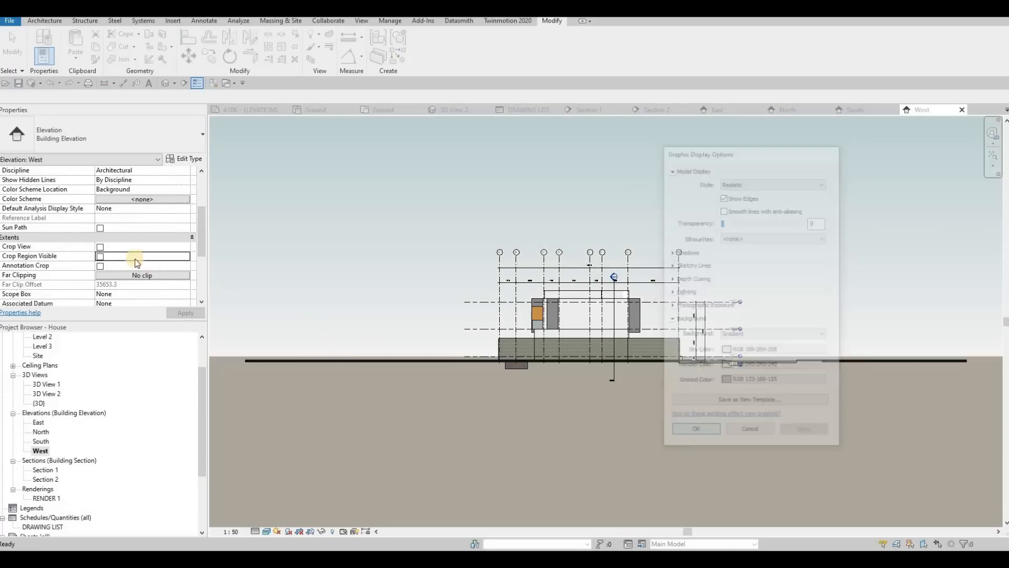
# - Turn on the West elevation's view crop, visible crop region and annotation crop, and pull both crop sides in around the house
pyautogui.click(100, 256)
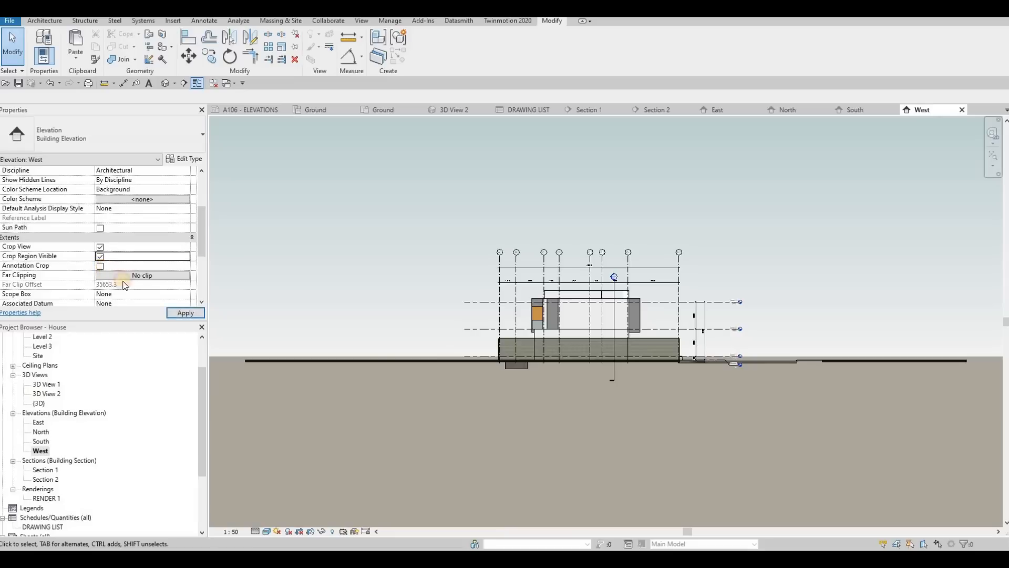
pyautogui.scroll(-3, 396, 352)
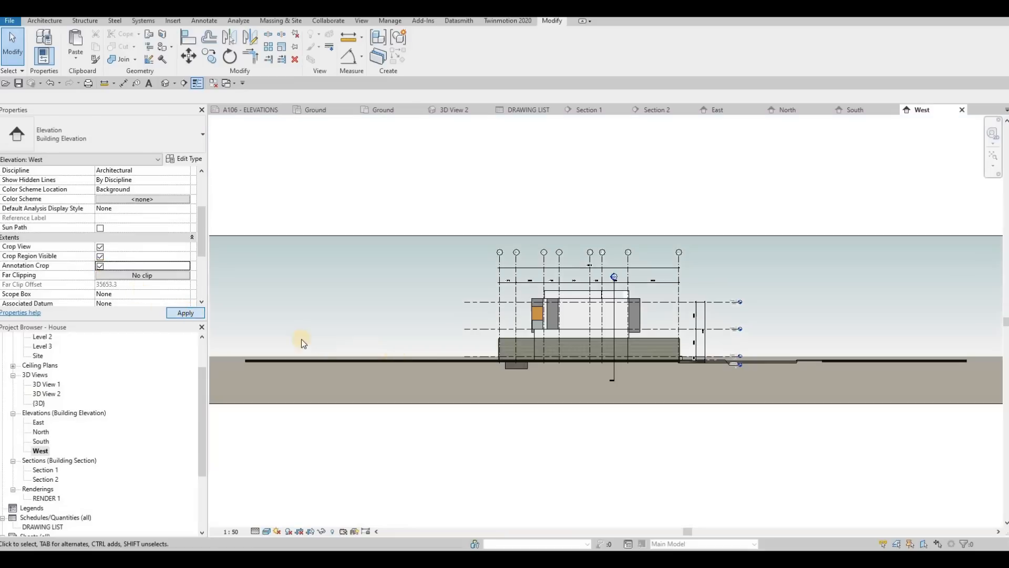
pyautogui.click(269, 334)
pyautogui.moveTo(270, 334); pyautogui.dragTo(435, 333)
pyautogui.moveTo(764, 335); pyautogui.dragTo(596, 330)
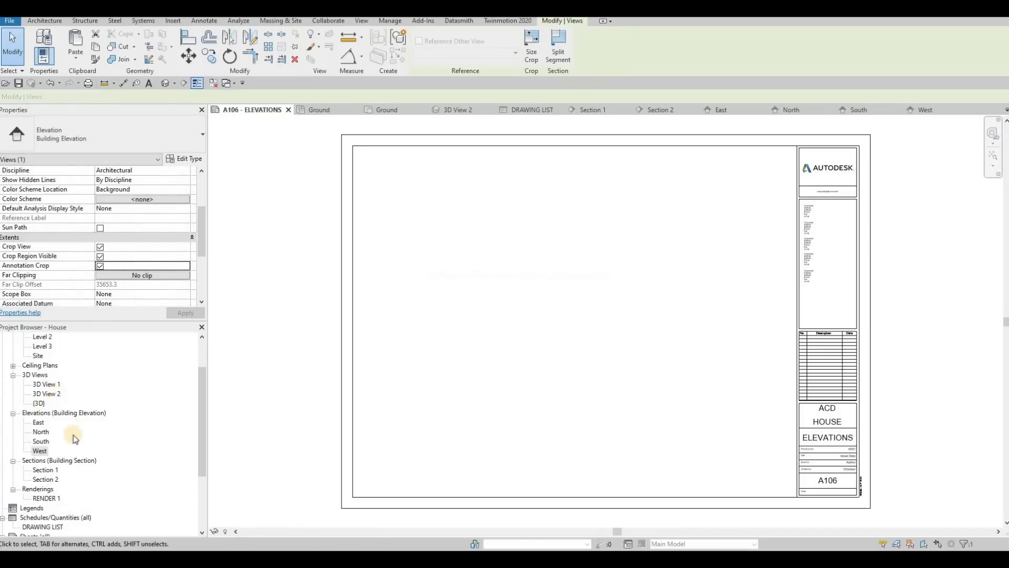
# - Open sheet A105 - ELEVATIONS and paste the two copied rectangular frames aligned to the current view
pyautogui.scroll(-2, 55, 517)
pyautogui.scroll(-1, 55, 521)
pyautogui.doubleClick(64, 517)
pyautogui.scroll(2, 100, 389)
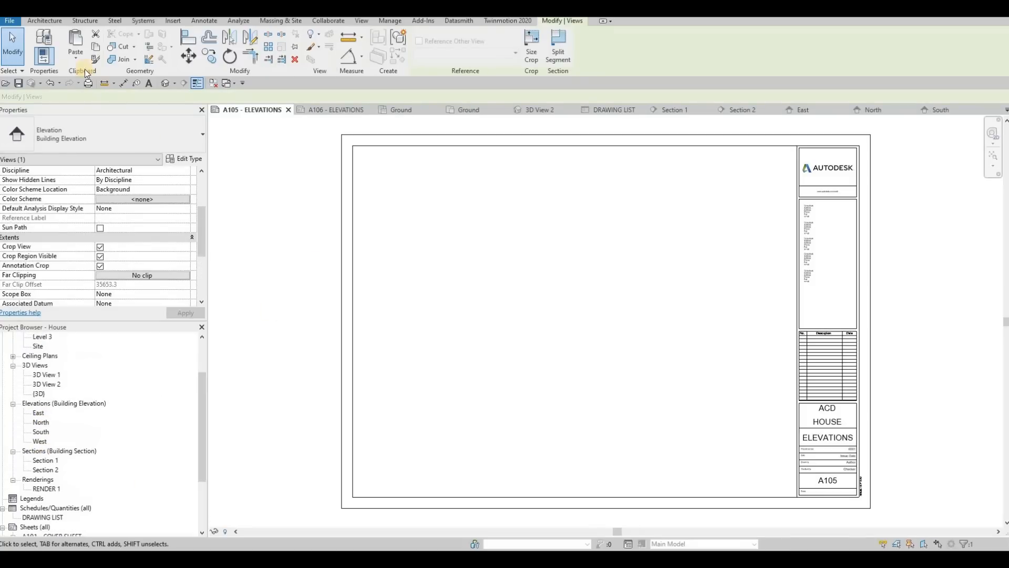
pyautogui.click(74, 57)
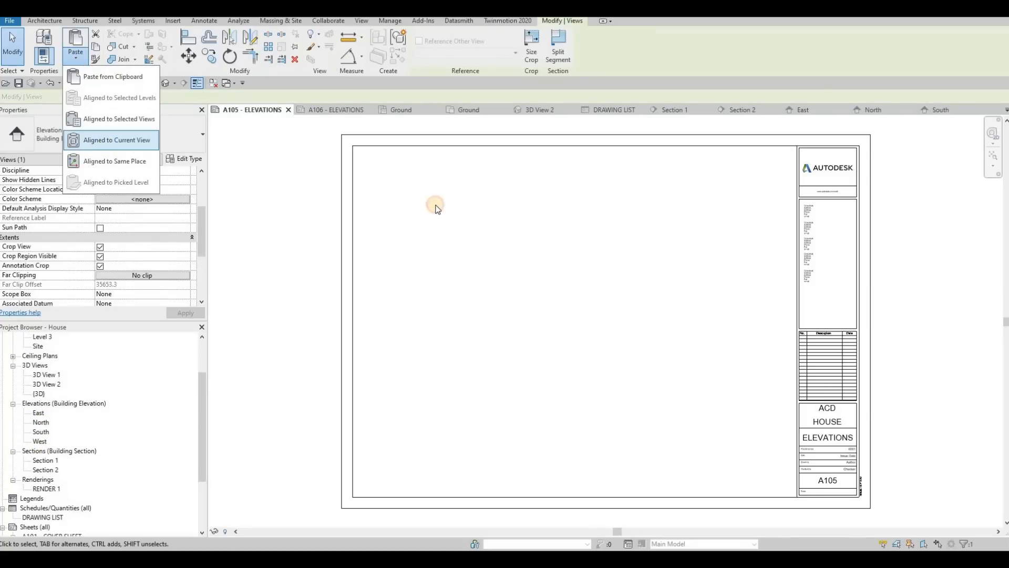
pyautogui.scroll(1, 52, 429)
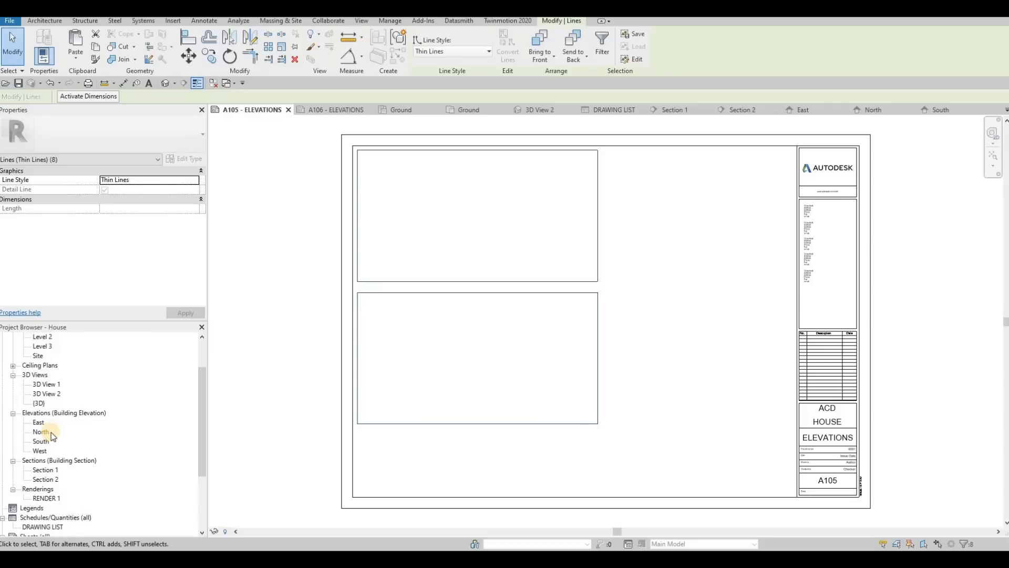
# - Place the East elevation on sheet A105 over the upper frame, near the sheet's upper edge
pyautogui.moveTo(37, 421); pyautogui.dragTo(513, 237)
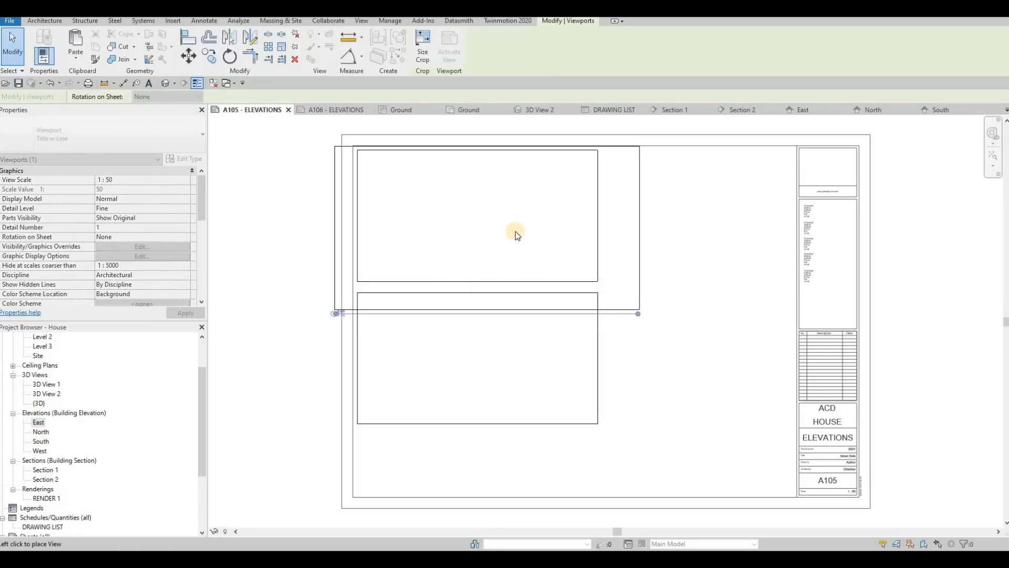
pyautogui.click(614, 204)
pyautogui.press('Escape')
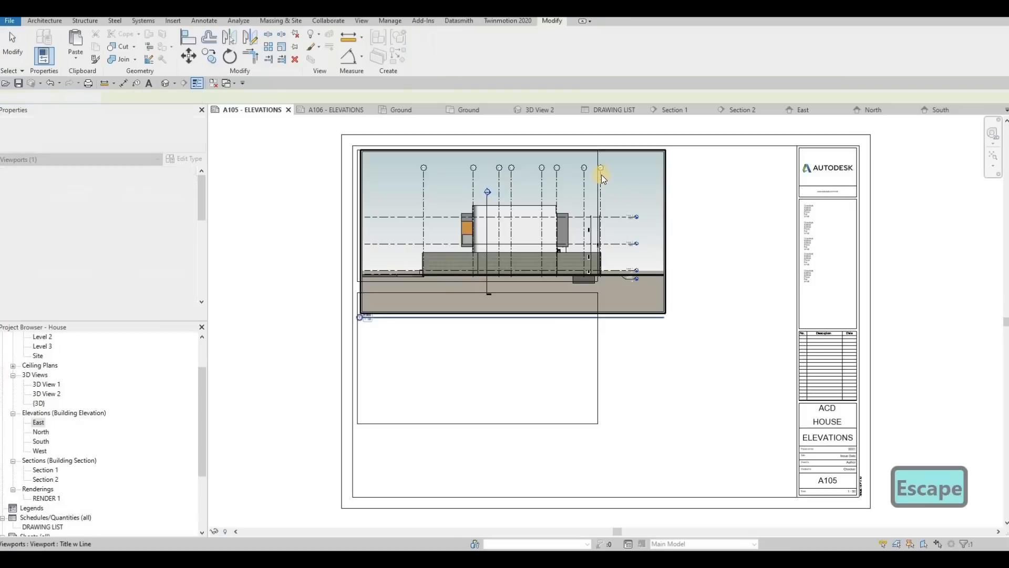
pyautogui.press('Escape')
# - Stretch the upper frame on sheet A105 to about 705 wide and extend it down to the East elevation's bottom edge
pyautogui.click(598, 172)
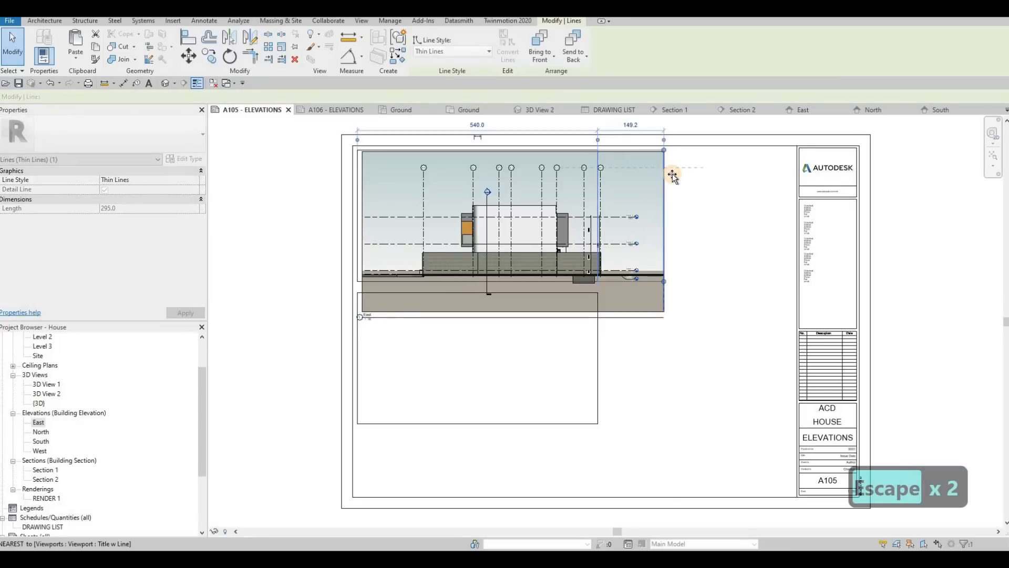
pyautogui.press('Escape')
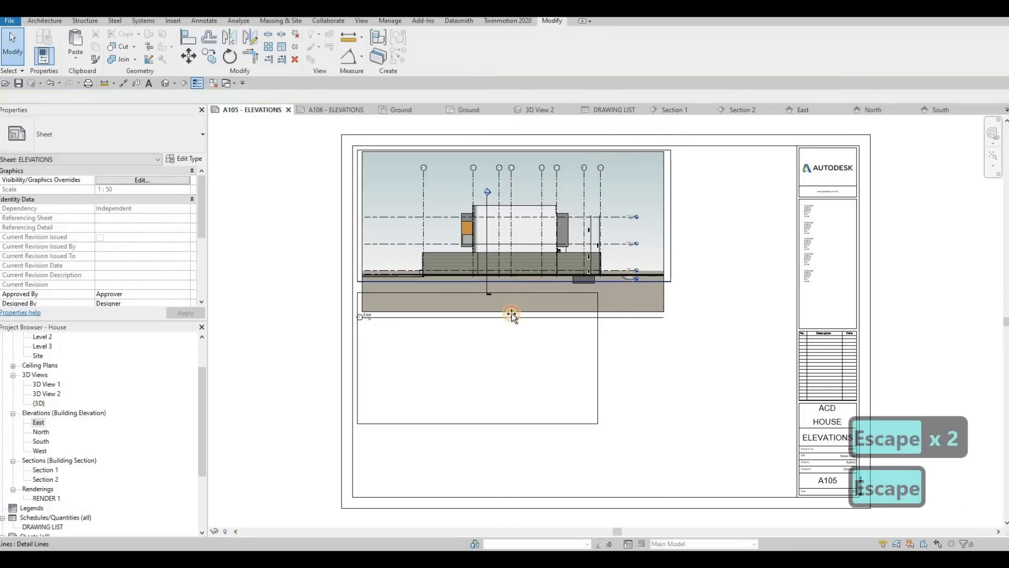
pyautogui.click(515, 314)
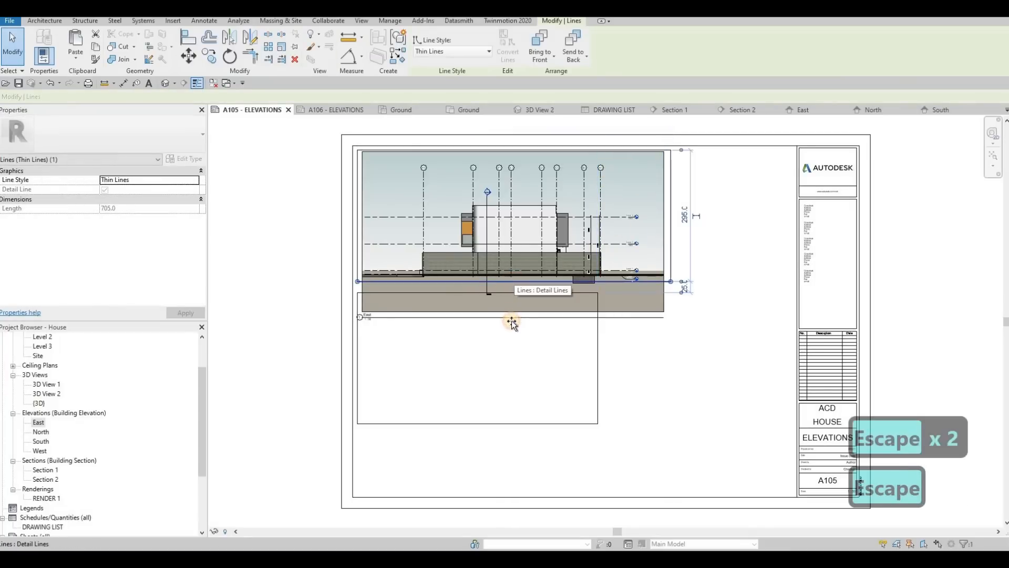
pyautogui.press('Escape')
pyautogui.press('Escape')
# - Delete the whole chain of lines forming the lower frame on sheet A105
pyautogui.press('Tab')
pyautogui.click(594, 344)
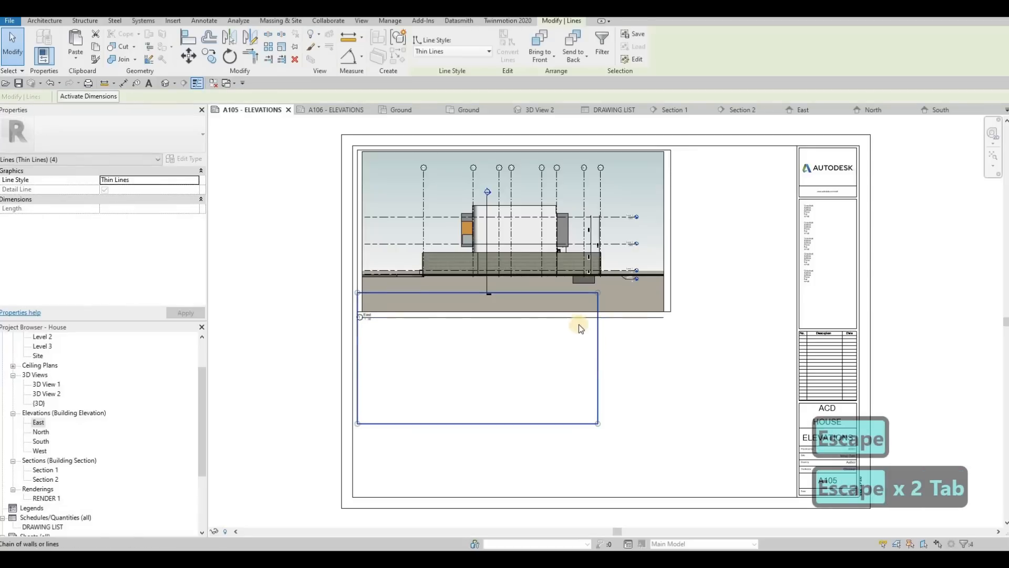
pyautogui.press('Delete')
# - Nudge the bottom line of the frame around the East elevation two increments downward
pyautogui.scroll(2, 540, 327)
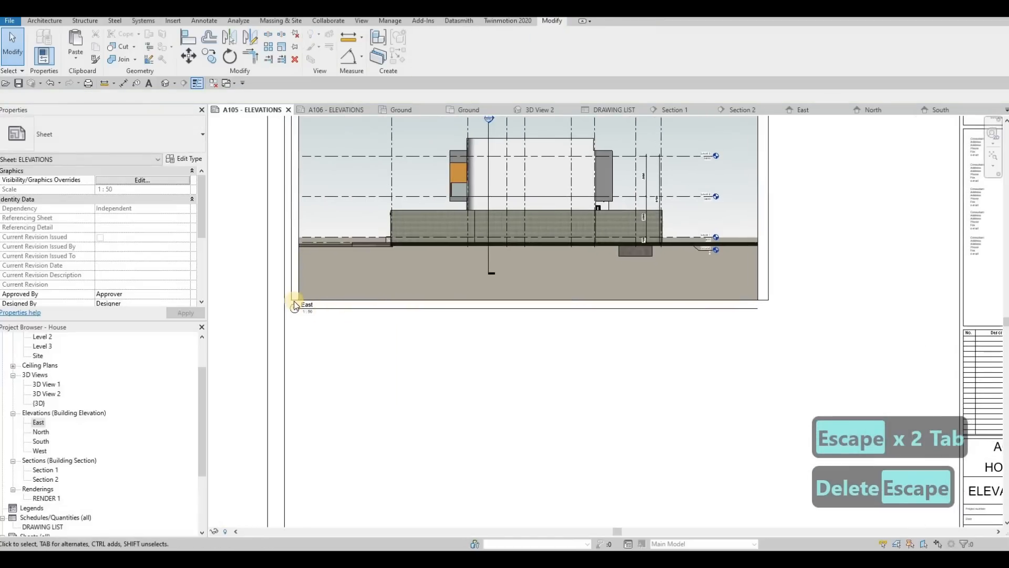
pyautogui.press('Escape')
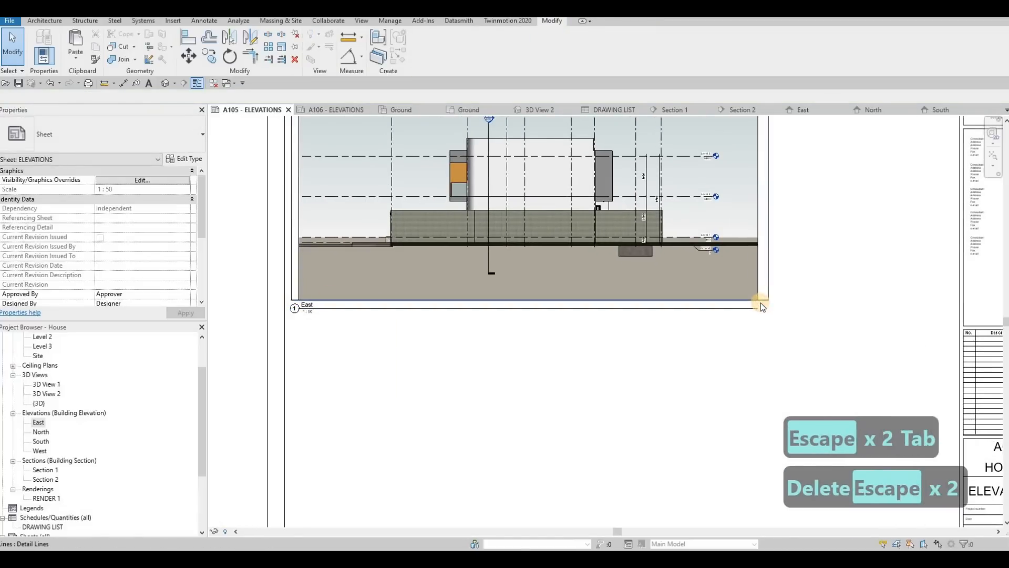
pyautogui.click(762, 307)
pyautogui.press('Down')
pyautogui.press('Down')
pyautogui.press('Escape')
pyautogui.press('Escape')
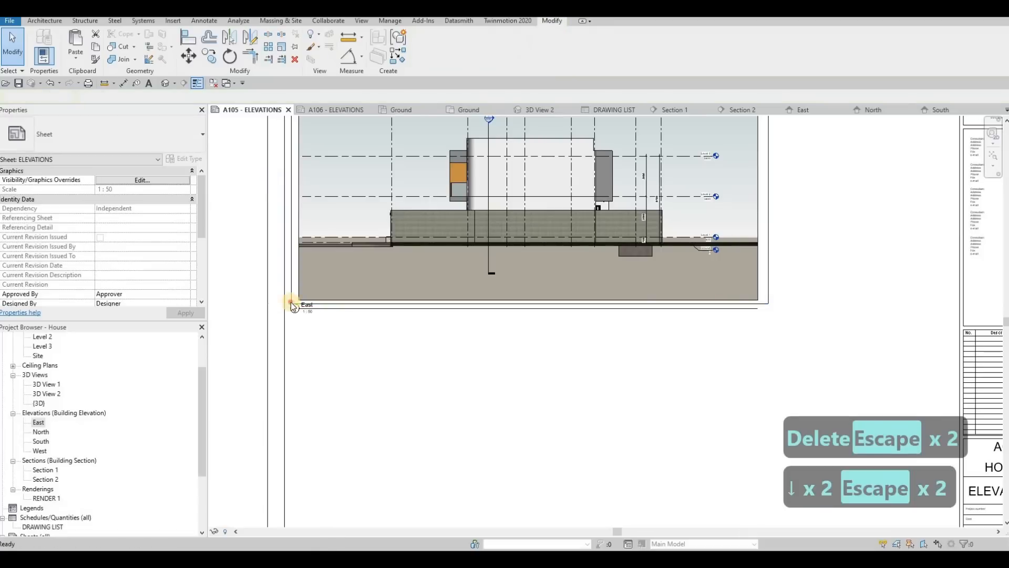
# - Move the East elevation's title just below its frame's lower-left corner and shorten the title line to just past the text
pyautogui.scroll(2, 292, 302)
pyautogui.click(295, 302)
pyautogui.moveTo(296, 302); pyautogui.dragTo(297, 305)
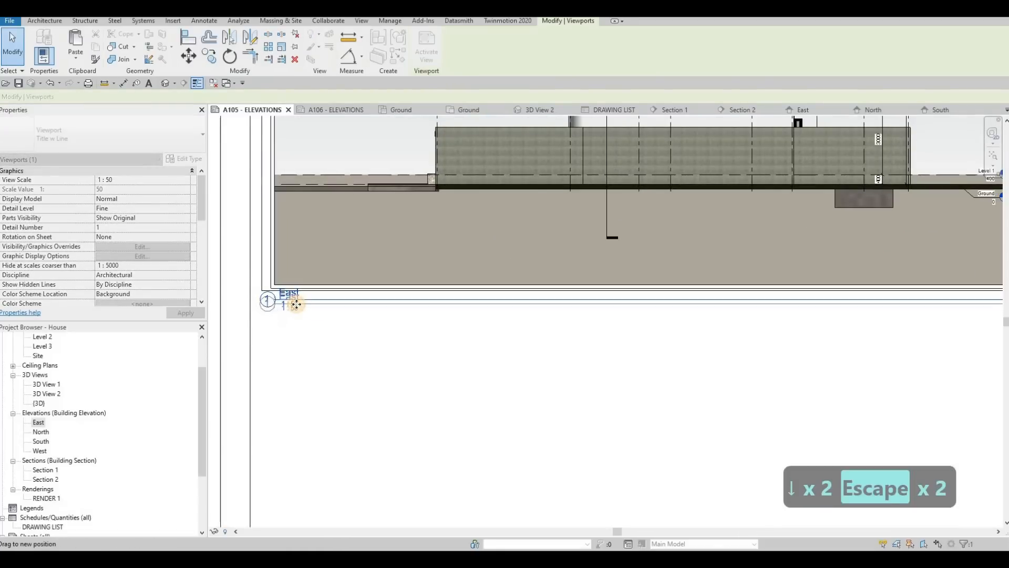
pyautogui.scroll(-3, 430, 229)
pyautogui.moveTo(689, 305); pyautogui.dragTo(310, 320)
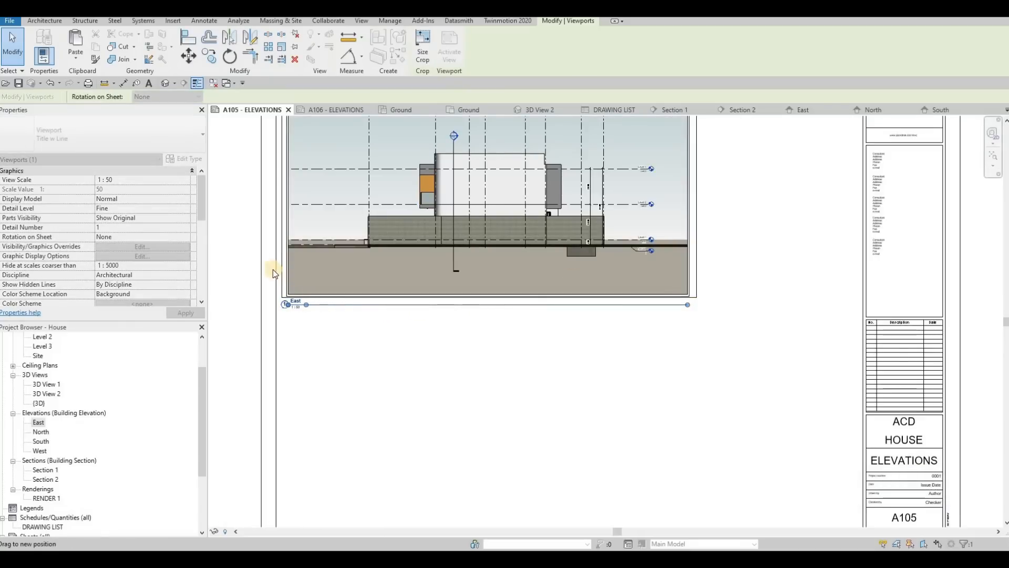
pyautogui.press('Escape')
pyautogui.press('Escape')
# - Copy the whole frame around the East elevation into the empty lower half of sheet A105
pyautogui.press('Tab')
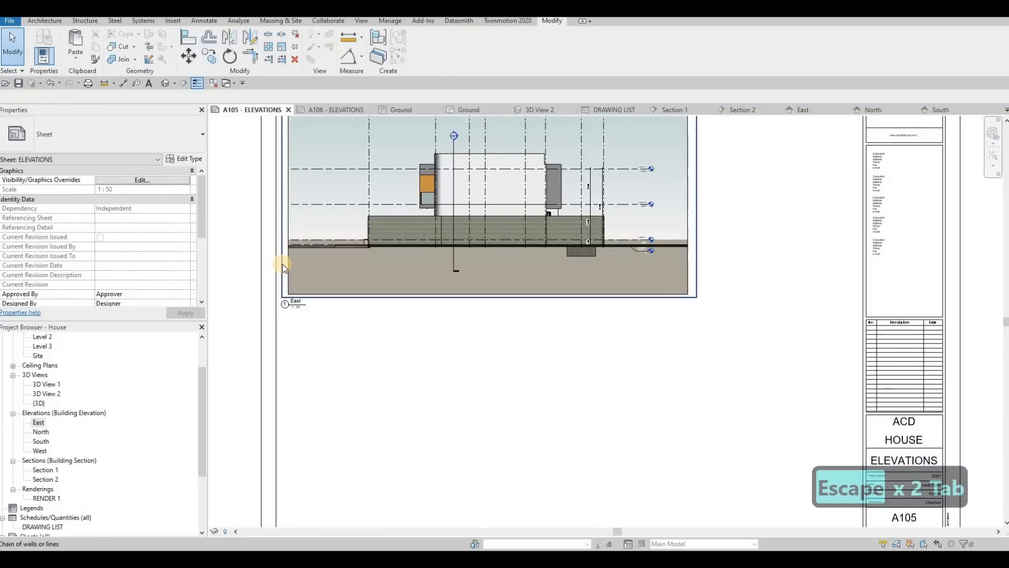
pyautogui.click(283, 264)
pyautogui.press('c')
pyautogui.press('o')
pyautogui.moveTo(302, 166); pyautogui.dragTo(315, 203, button='middle')
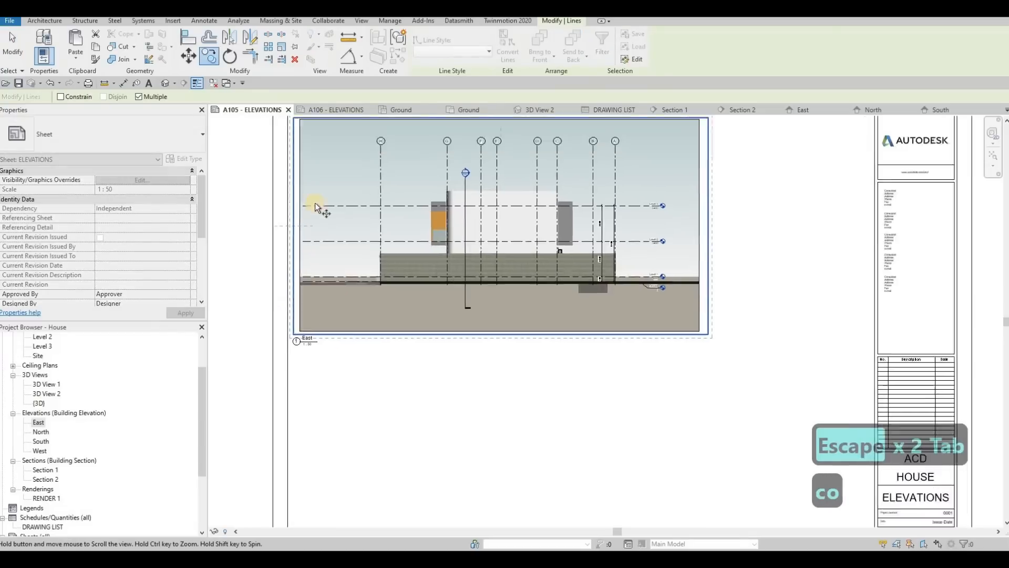
pyautogui.click(314, 203)
pyautogui.click(421, 444)
pyautogui.moveTo(422, 447); pyautogui.dragTo(470, 327, button='middle')
pyautogui.scroll(-1, 471, 327)
pyautogui.press('Escape')
pyautogui.press('Escape')
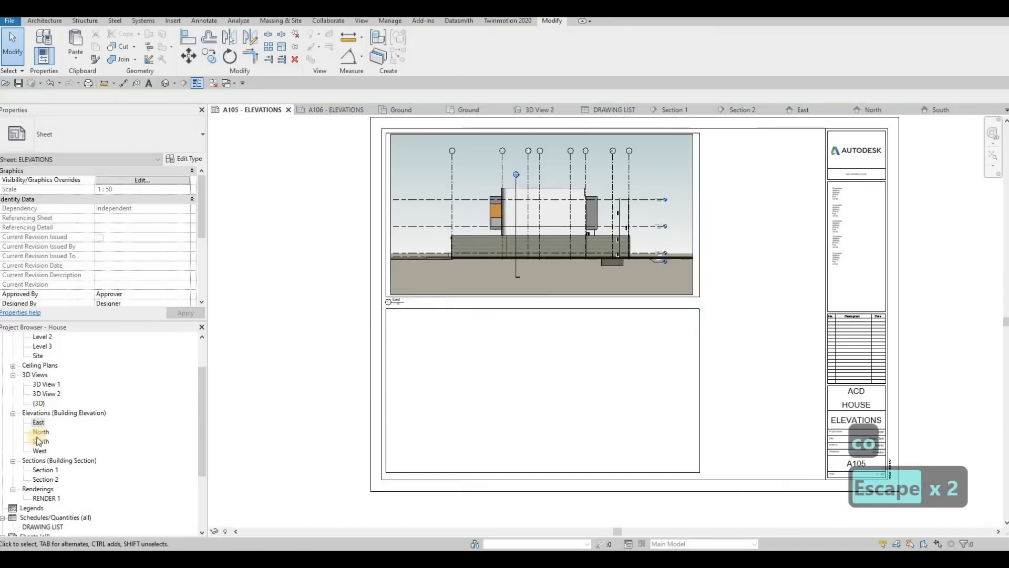
# - Place the North elevation in the lower frame of sheet A105 and move its title below the frame's lower-left corner
pyautogui.click(39, 431)
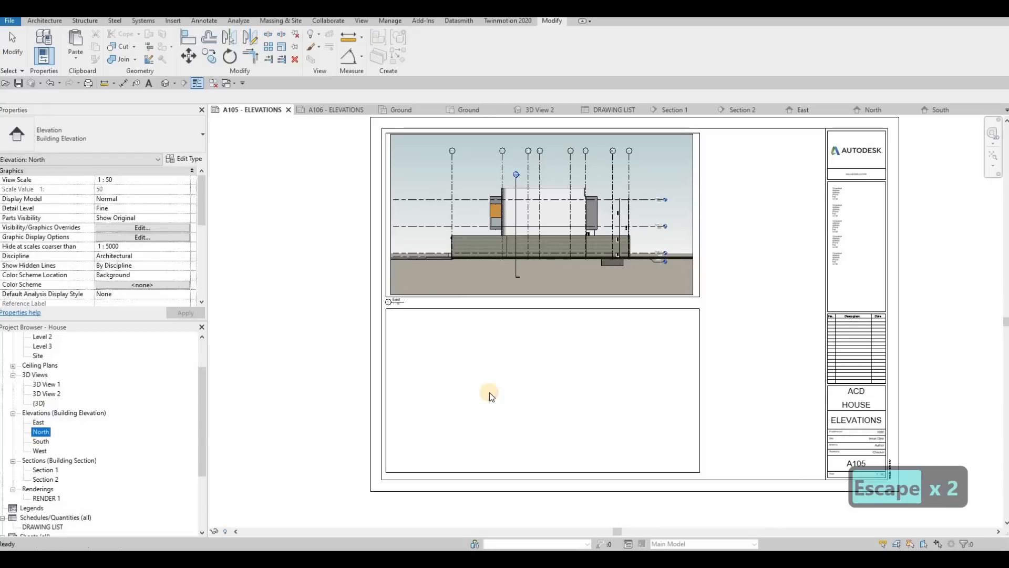
pyautogui.click(529, 404)
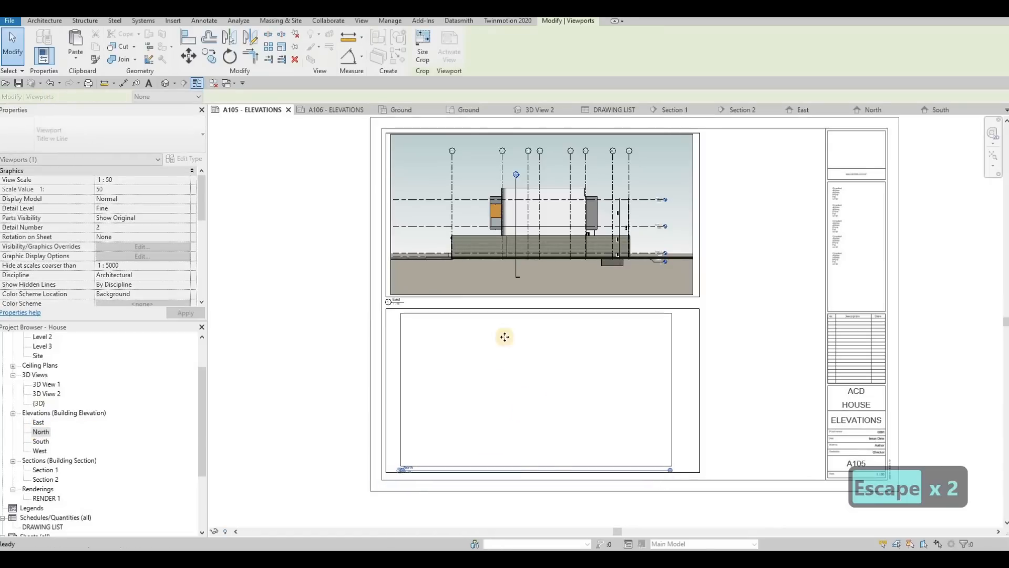
pyautogui.scroll(6, 399, 389)
pyautogui.press('Escape')
pyautogui.press('Escape')
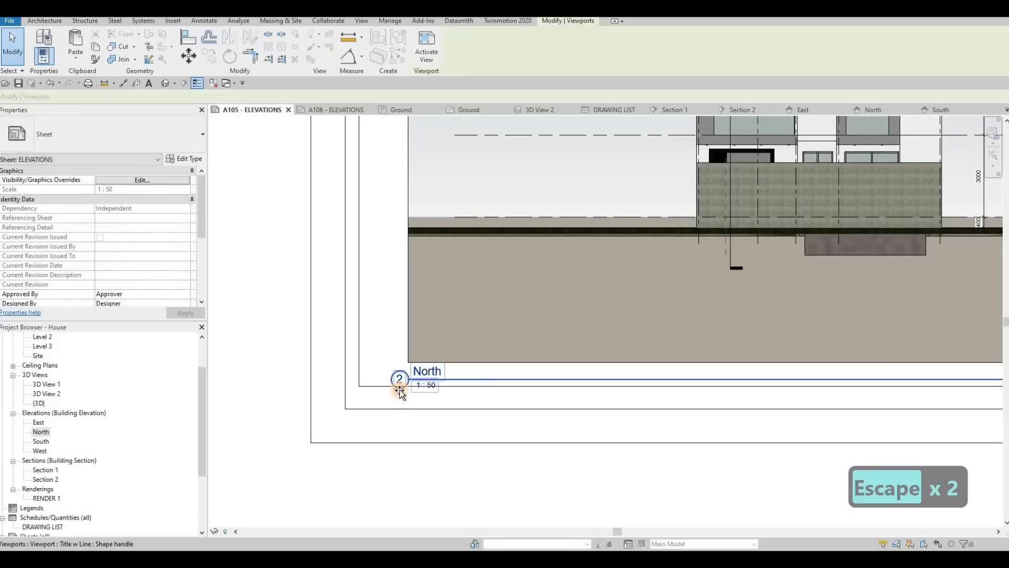
pyautogui.moveTo(400, 389); pyautogui.dragTo(370, 408)
pyautogui.press('Escape')
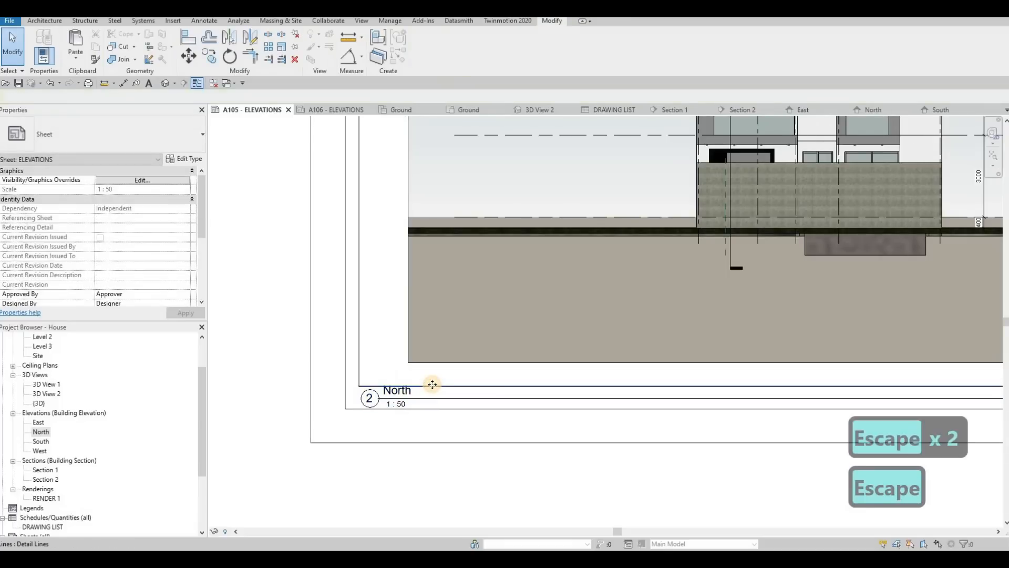
# - Nudge the lower frame's bottom line three increments upward and the North title one increment up and one left
pyautogui.click(432, 385)
pyautogui.press('Up')
pyautogui.press('Up')
pyautogui.press('Up')
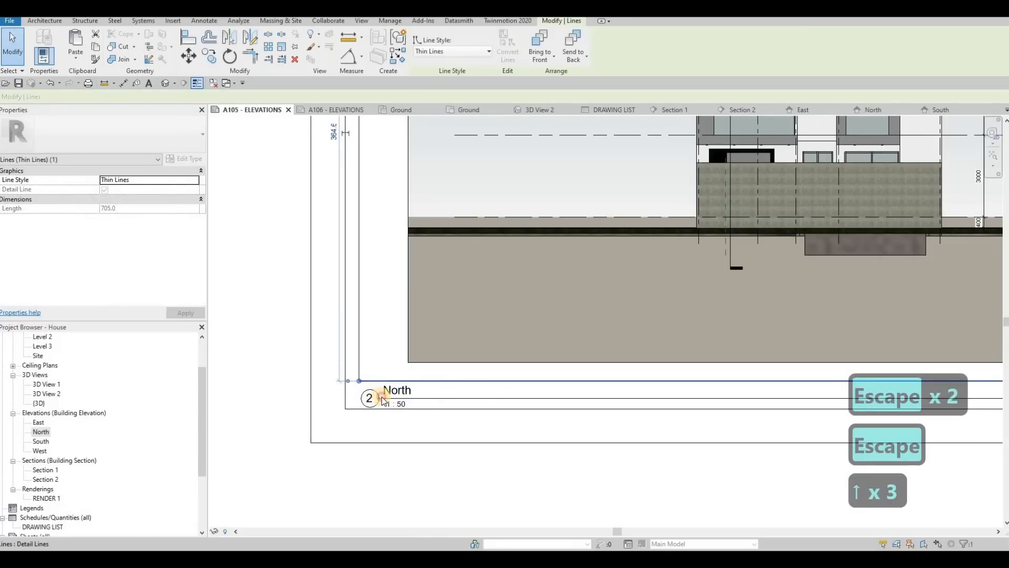
pyautogui.click(383, 400)
pyautogui.press('Up')
pyautogui.press('Up')
pyautogui.press('Left')
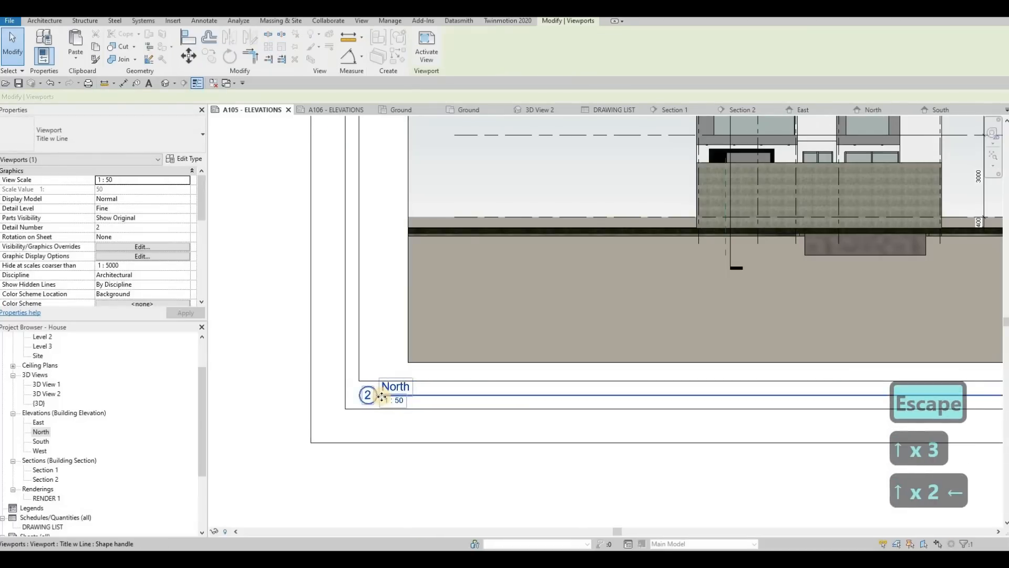
pyautogui.press('Down')
# - Shorten the North elevation's title line to just past its title text
pyautogui.scroll(-5, 479, 337)
pyautogui.press('Escape')
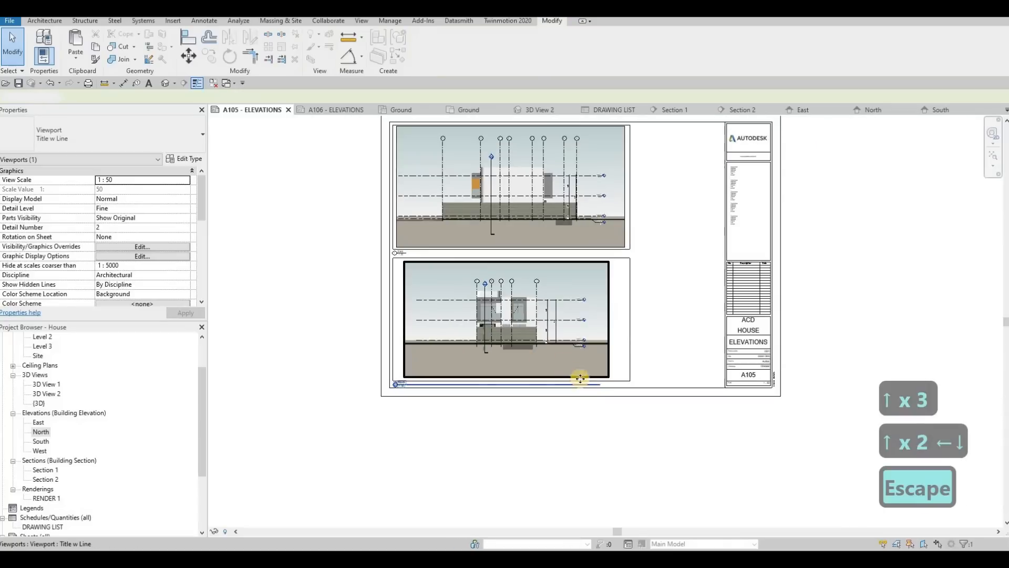
pyautogui.click(411, 404)
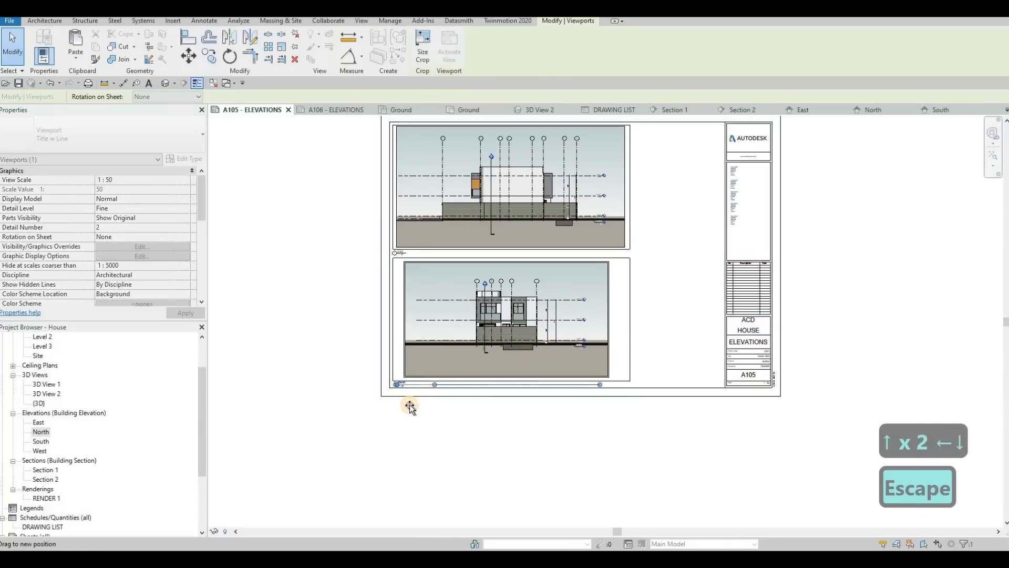
pyautogui.moveTo(410, 406); pyautogui.dragTo(408, 405)
pyautogui.press('Escape')
pyautogui.press('Escape')
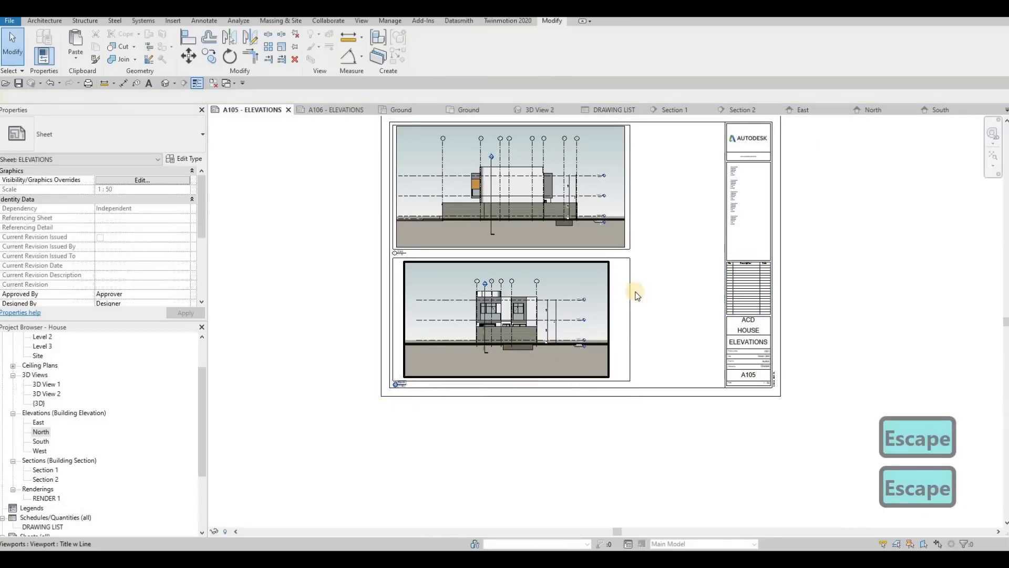
# - Copy both frames from sheet A105 and paste them into sheet A106 aligned to the current view
pyautogui.press('Tab')
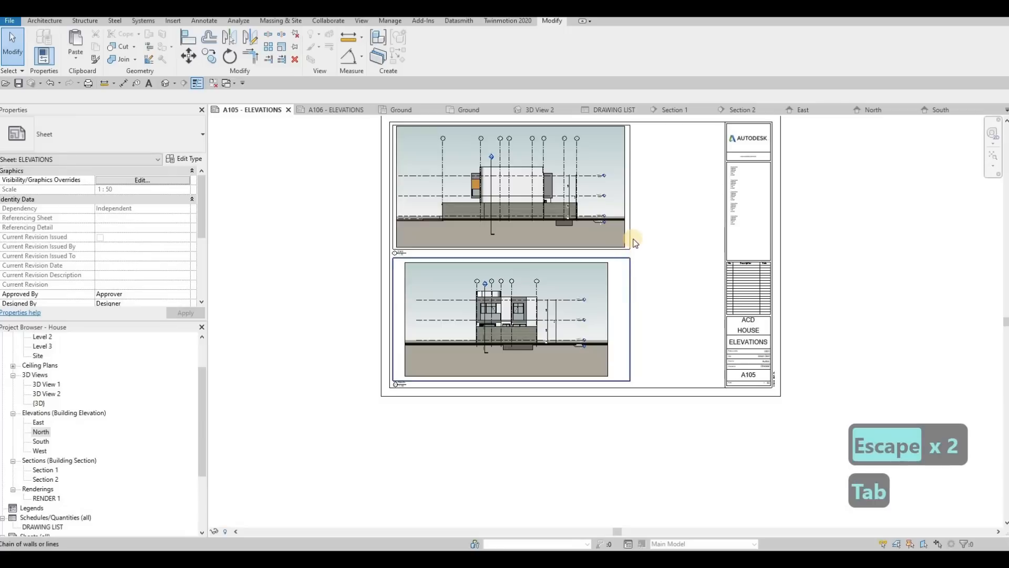
pyautogui.click(630, 235)
pyautogui.press('Tab')
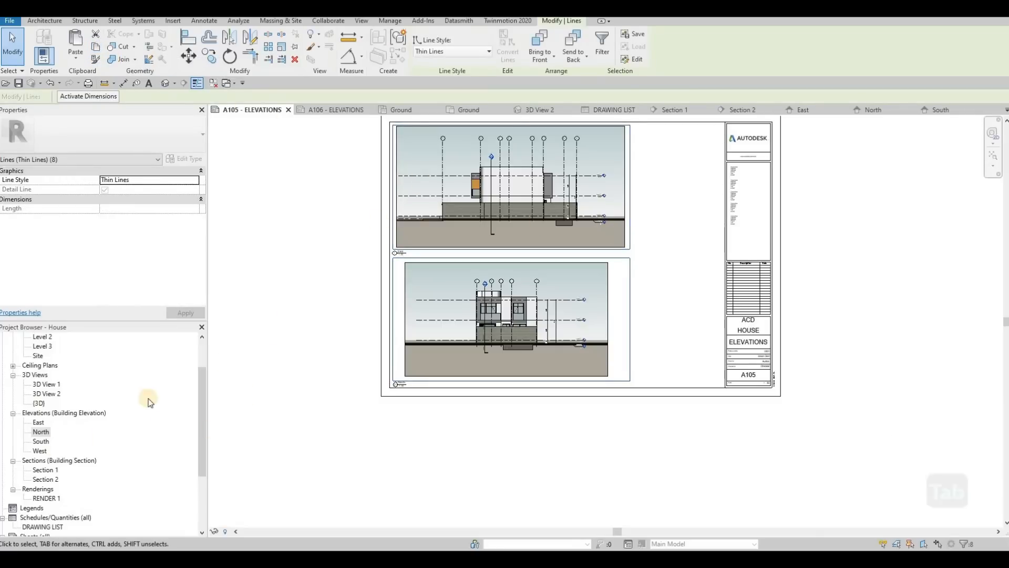
pyautogui.click(327, 112)
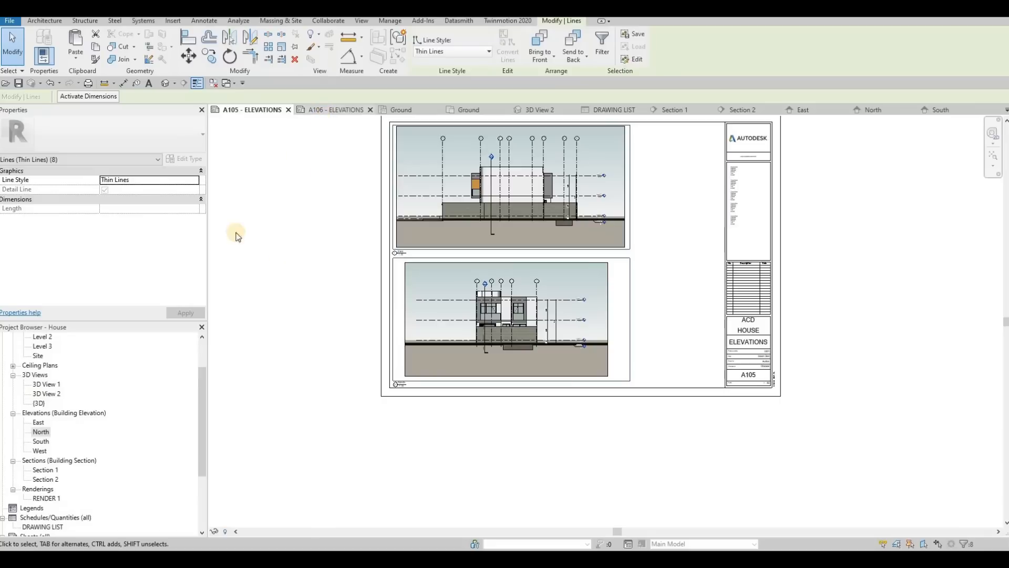
pyautogui.click(75, 56)
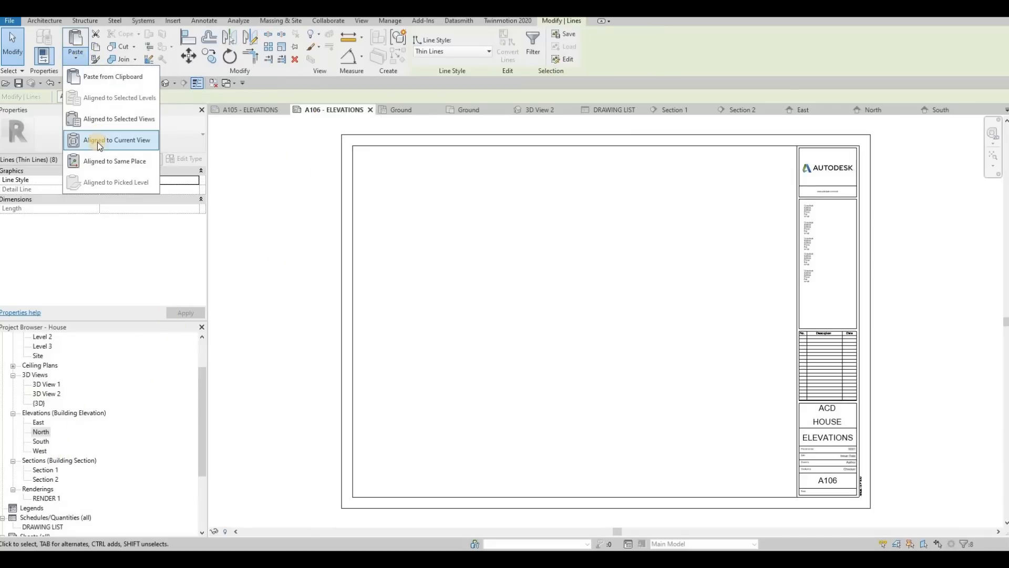
pyautogui.click(96, 142)
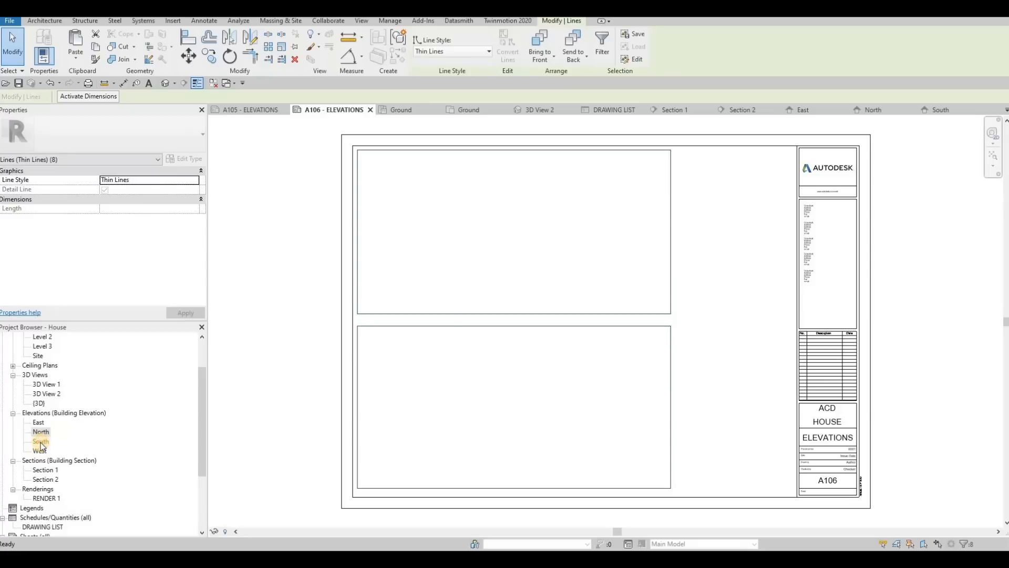
# - Place the South elevation in the upper frame and the West elevation in the lower frame of sheet A106
pyautogui.moveTo(41, 441); pyautogui.dragTo(484, 288)
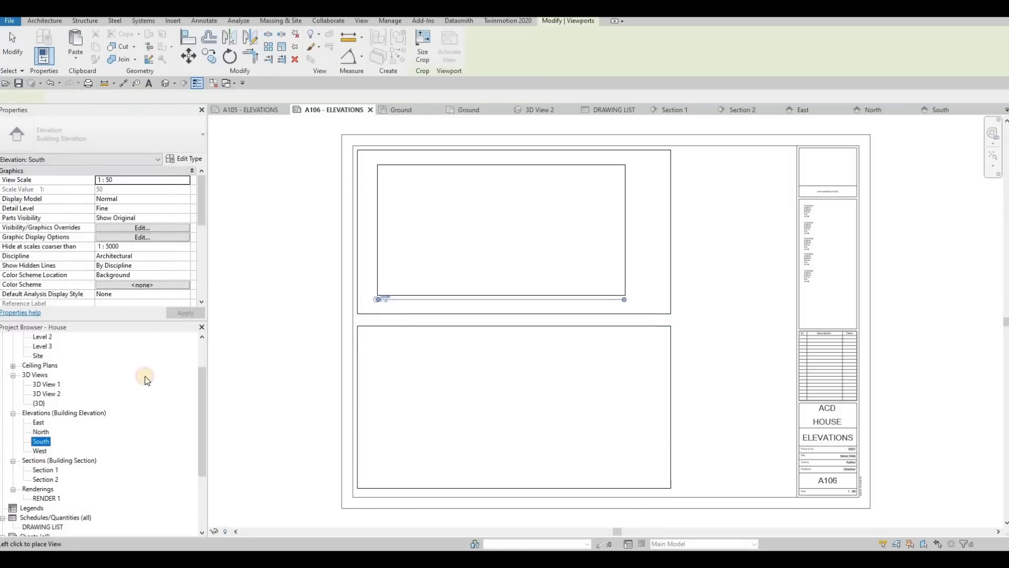
pyautogui.moveTo(40, 450); pyautogui.dragTo(435, 431)
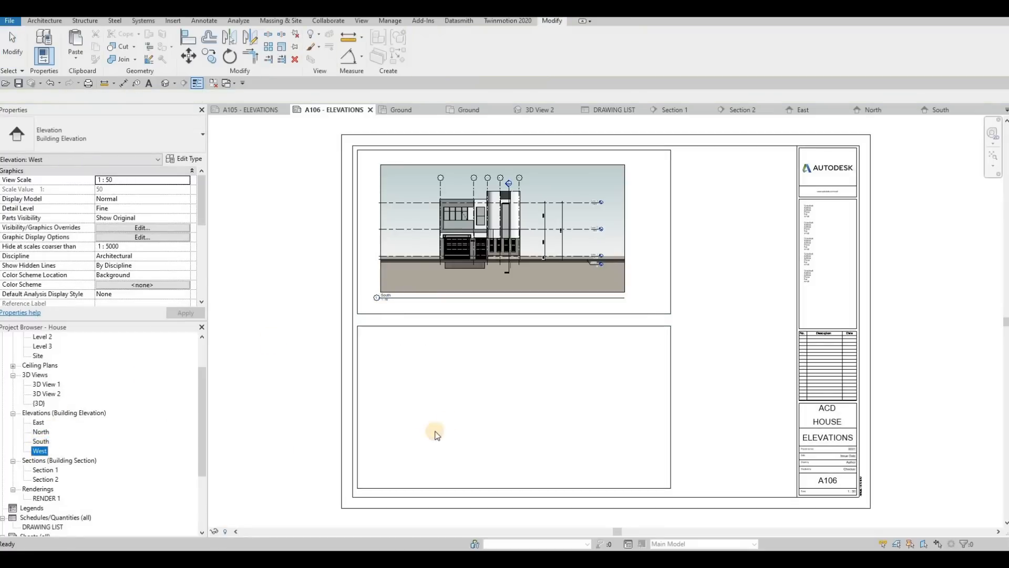
pyautogui.click(507, 403)
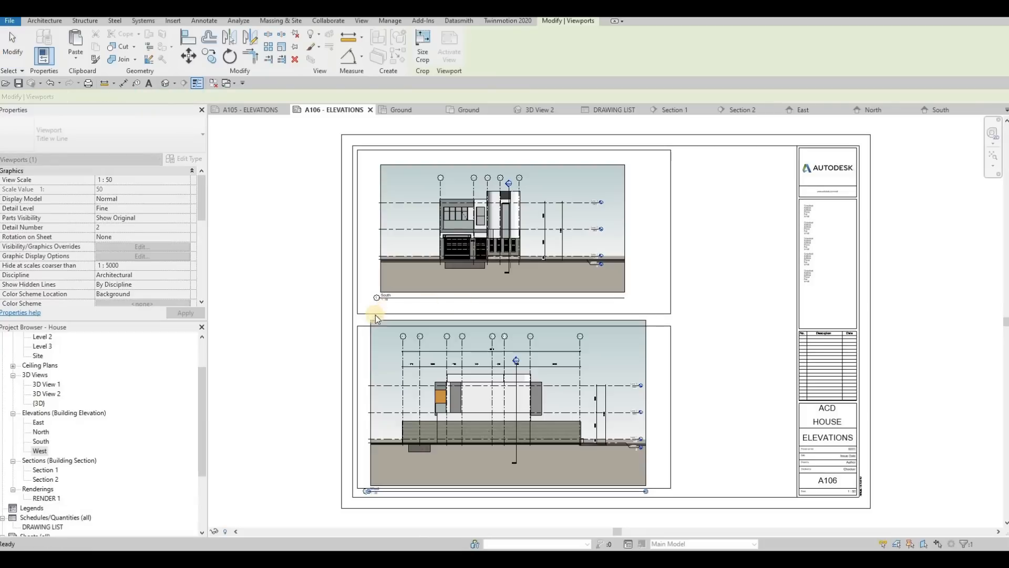
pyautogui.press('Escape')
pyautogui.press('Escape')
# - Nudge the upper frame's bottom line and the lower frame's top line on sheet A106 five increments upward together
pyautogui.click(372, 314)
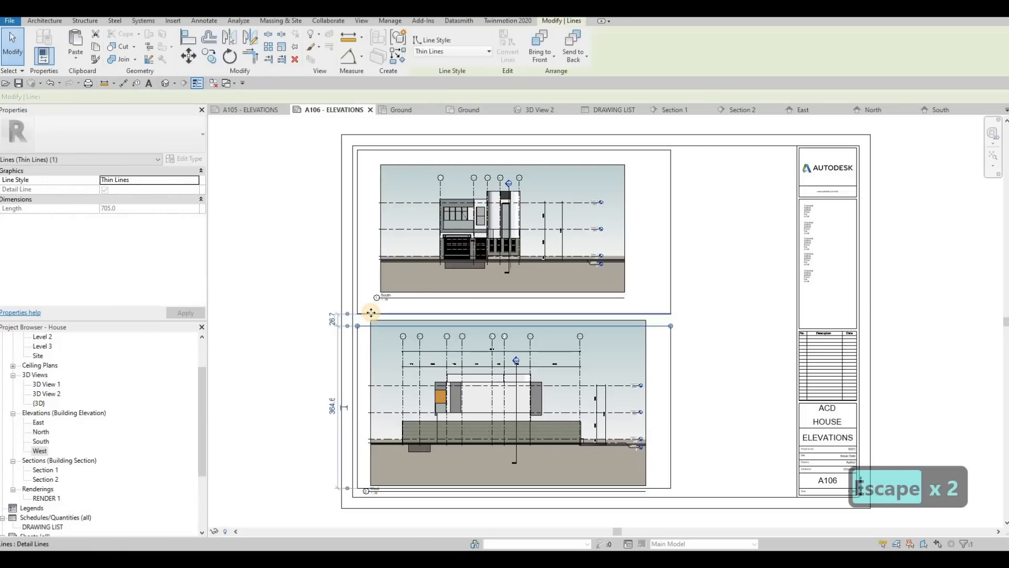
pyautogui.keyDown('ctrl'); pyautogui.click(371, 314); pyautogui.keyUp('ctrl')
pyautogui.press('Up')
pyautogui.press('Up')
pyautogui.press('Up')
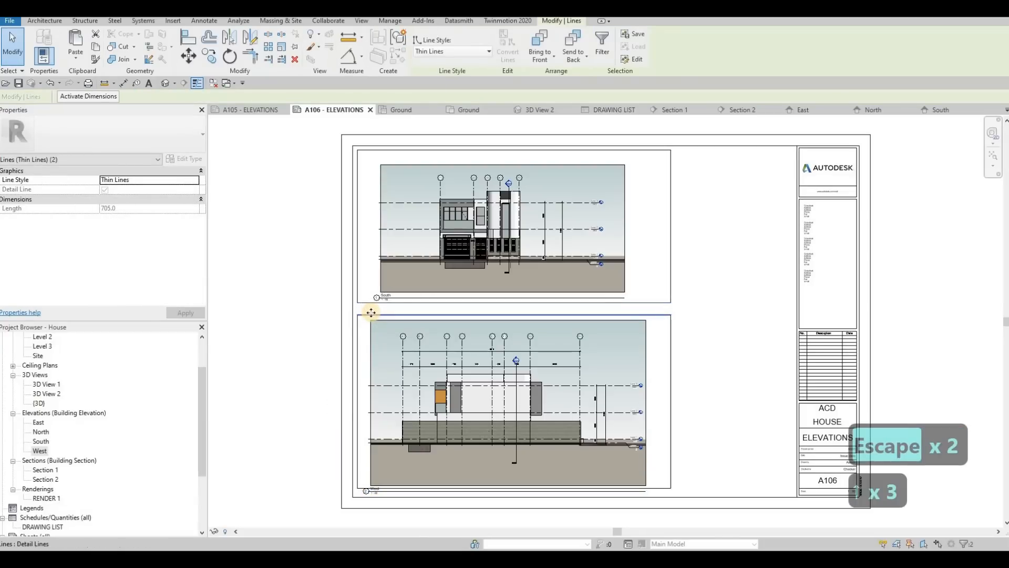
pyautogui.press('Up')
pyautogui.press('Up')
pyautogui.press('Escape')
# - Move the West elevation's title below the lower frame's left corner and shorten its title line to the text
pyautogui.scroll(2, 387, 496)
pyautogui.scroll(3, 387, 496)
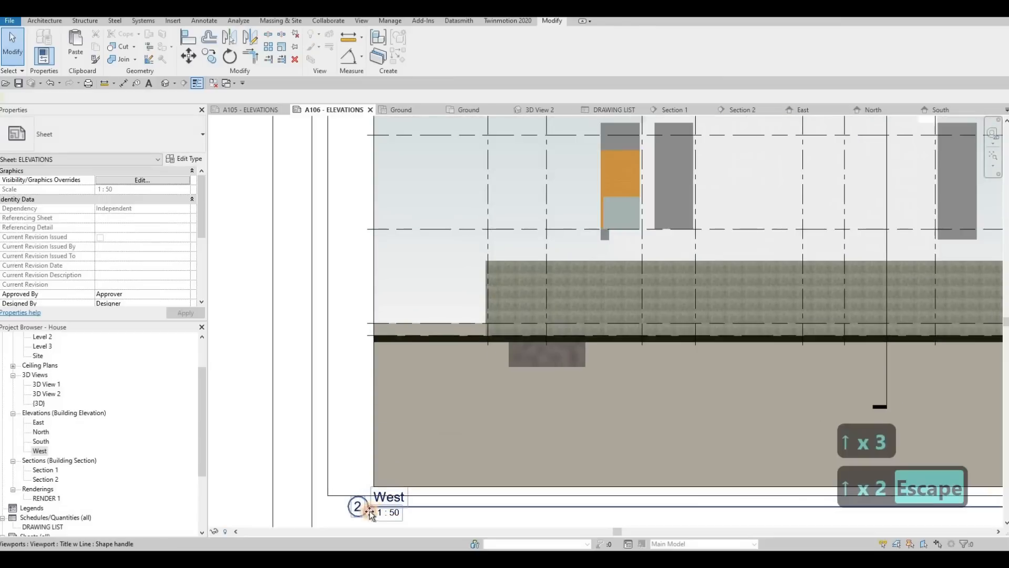
pyautogui.click(370, 510)
pyautogui.scroll(-4, 473, 415)
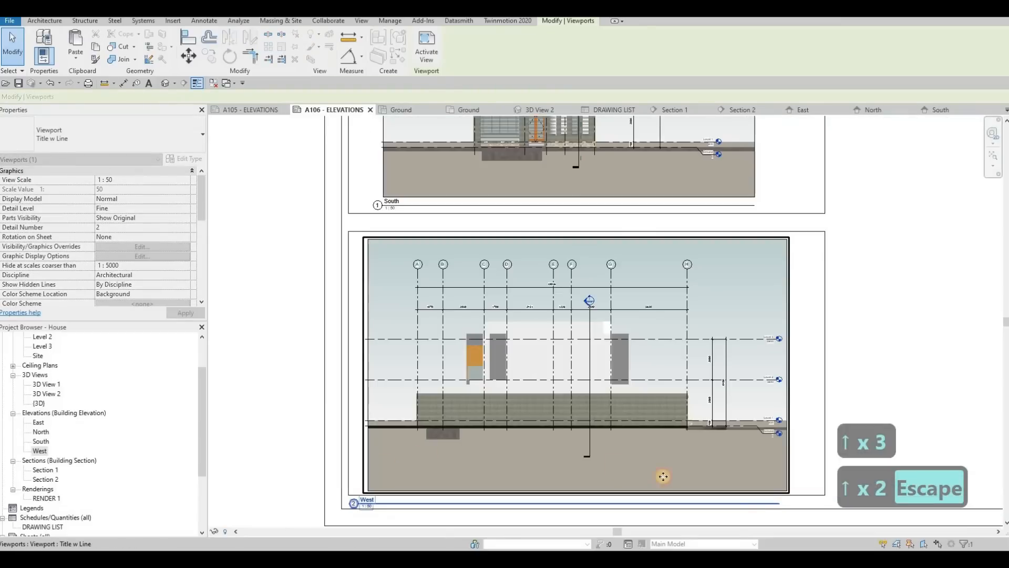
pyautogui.moveTo(411, 520); pyautogui.dragTo(380, 521)
pyautogui.moveTo(393, 233); pyautogui.dragTo(378, 356, button='middle')
pyautogui.press('Escape')
pyautogui.press('Escape')
# - Move the South elevation's title into the gap below the upper frame's left corner and shorten its line to the text
pyautogui.moveTo(379, 324); pyautogui.dragTo(354, 344)
pyautogui.click(692, 329)
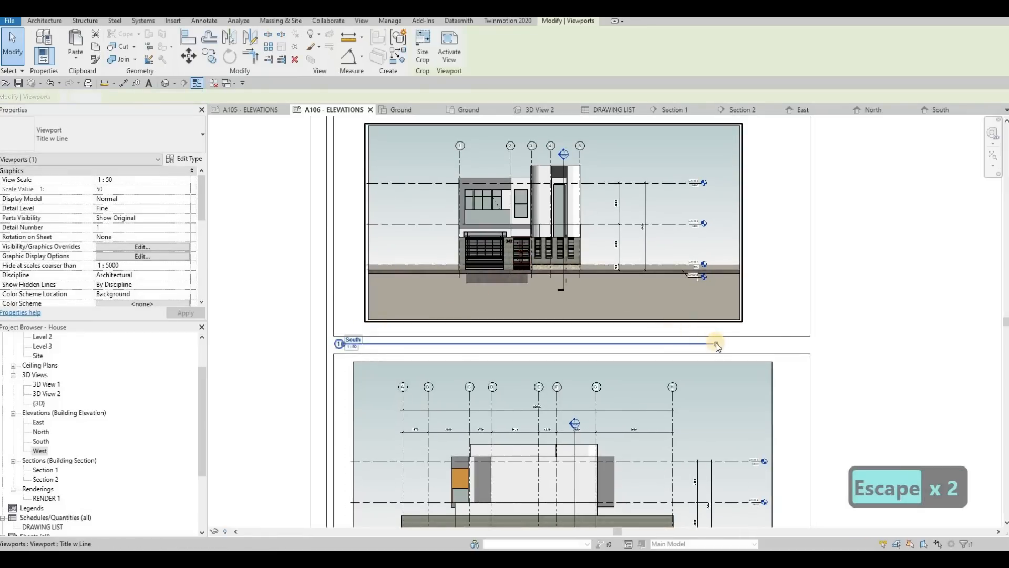
pyautogui.moveTo(386, 349); pyautogui.dragTo(363, 348)
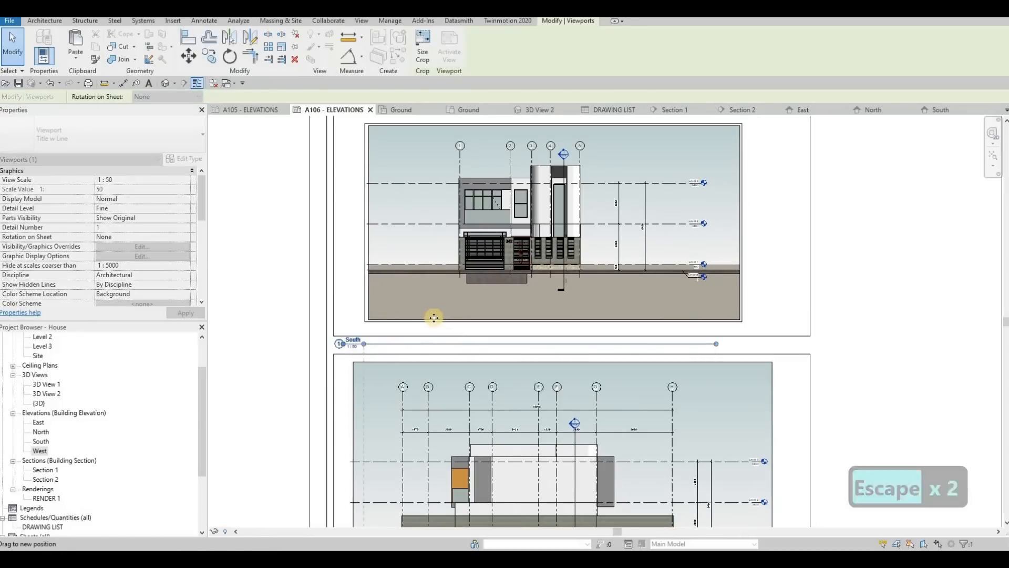
pyautogui.press('Escape')
# - Create a new sheet with the A0 metric titleblock
pyautogui.scroll(-2, 431, 334)
pyautogui.moveTo(432, 331); pyautogui.dragTo(407, 337, button='middle')
pyautogui.moveTo(440, 386); pyautogui.dragTo(423, 360, button='middle')
pyautogui.scroll(-2, 342, 402)
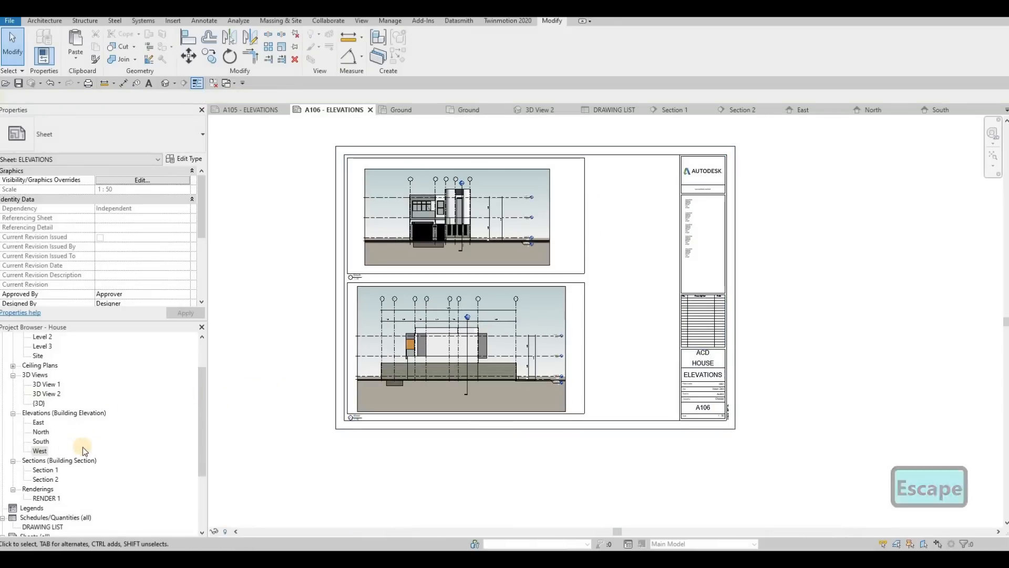
pyautogui.scroll(-4, 56, 485)
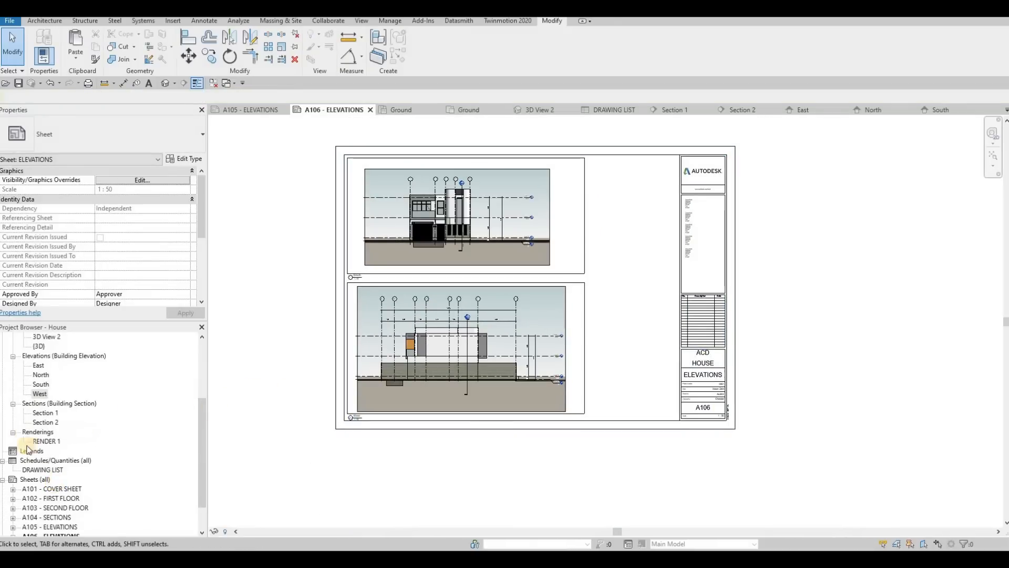
pyautogui.click(25, 442)
pyautogui.rightClick(26, 444)
pyautogui.click(63, 451)
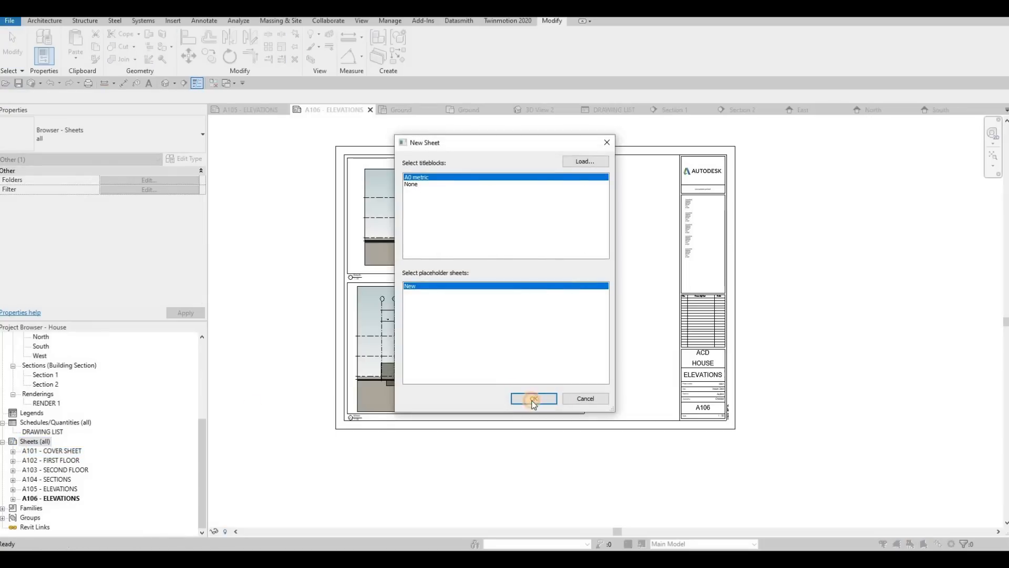
pyautogui.click(531, 399)
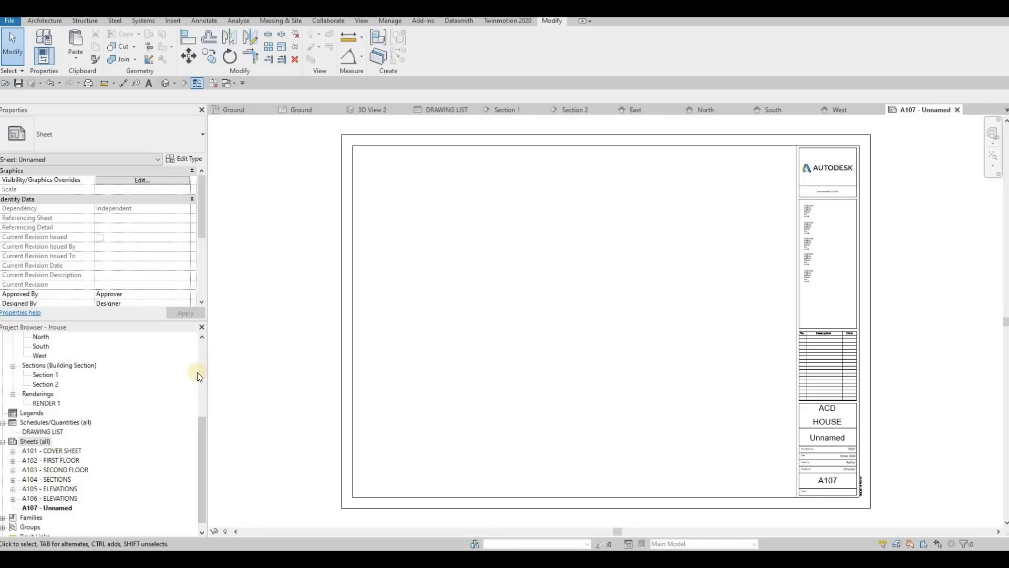
# - Open sheet A102 - FIRST FLOOR and examine the kitchen, dining and corridor area of the plan
pyautogui.doubleClick(58, 460)
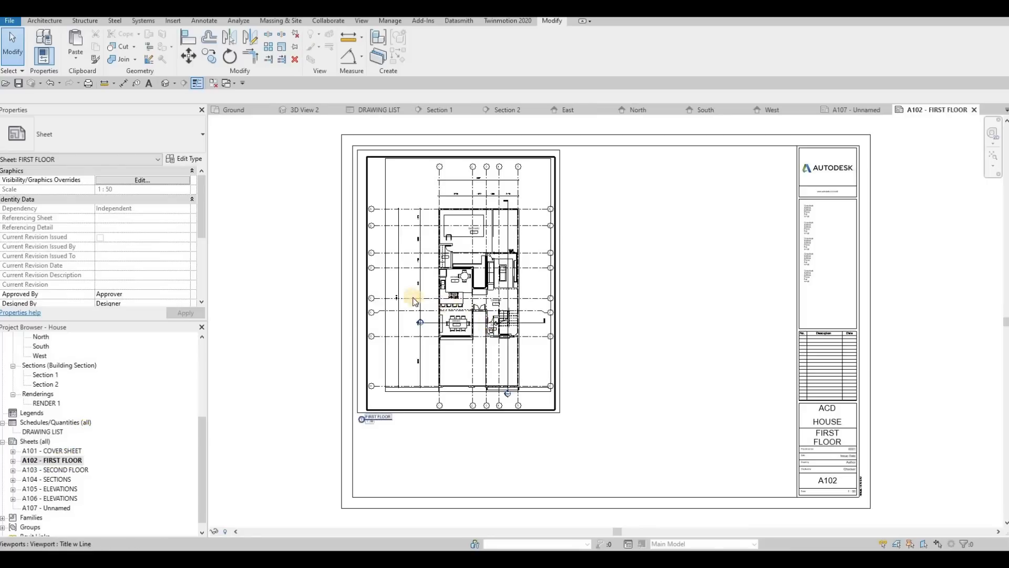
pyautogui.scroll(3, 438, 294)
pyautogui.scroll(5, 386, 260)
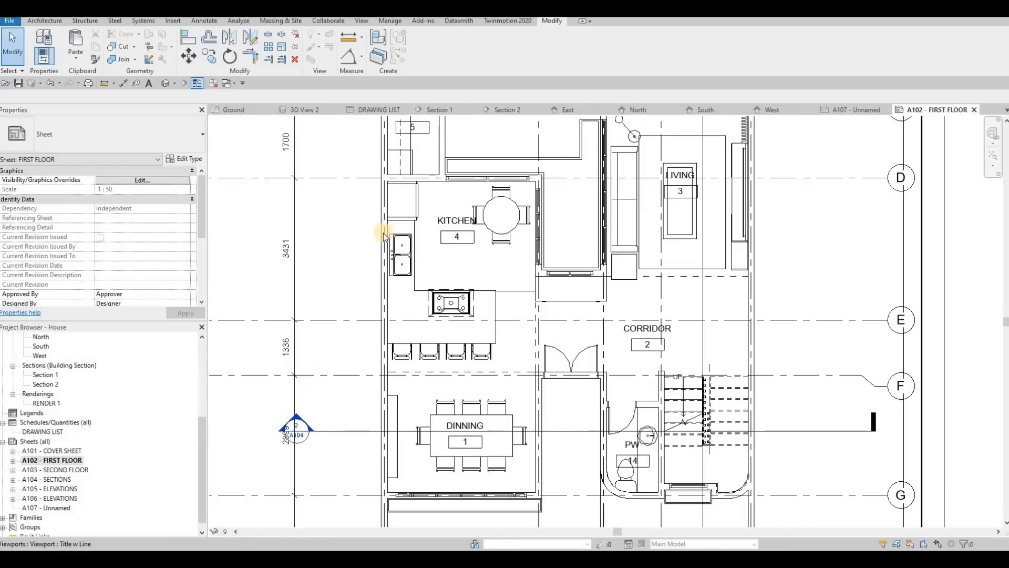
pyautogui.scroll(-2, 393, 264)
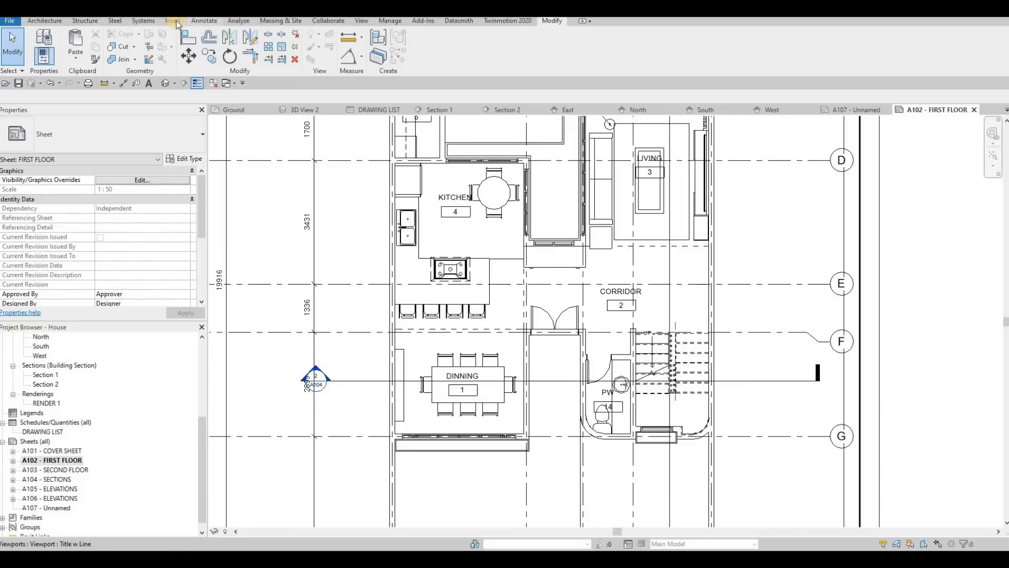
# - Activate the first floor plan's viewport and draw a rectangular callout around the kitchen, including the island and its stools
pyautogui.click(204, 21)
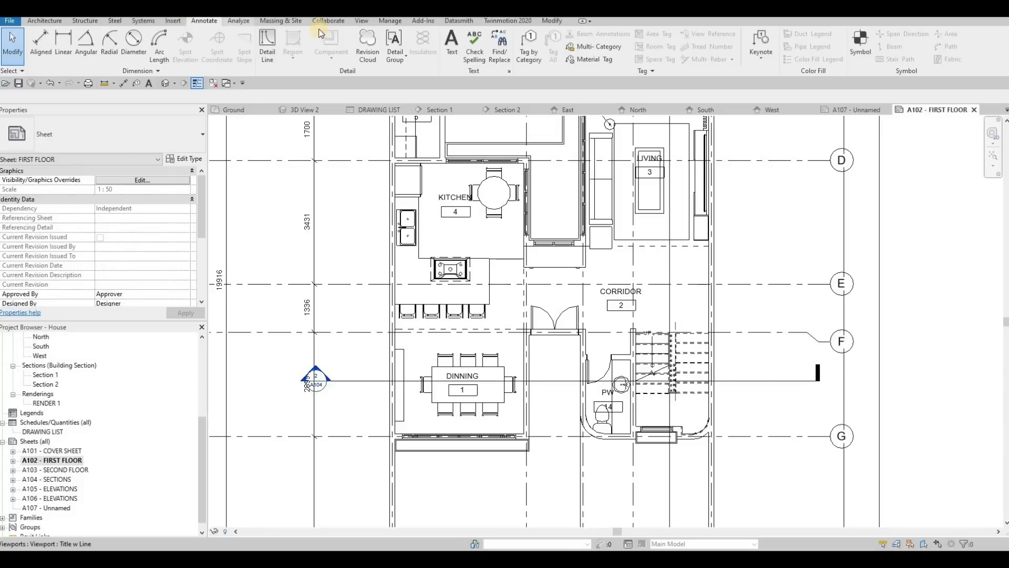
pyautogui.click(361, 21)
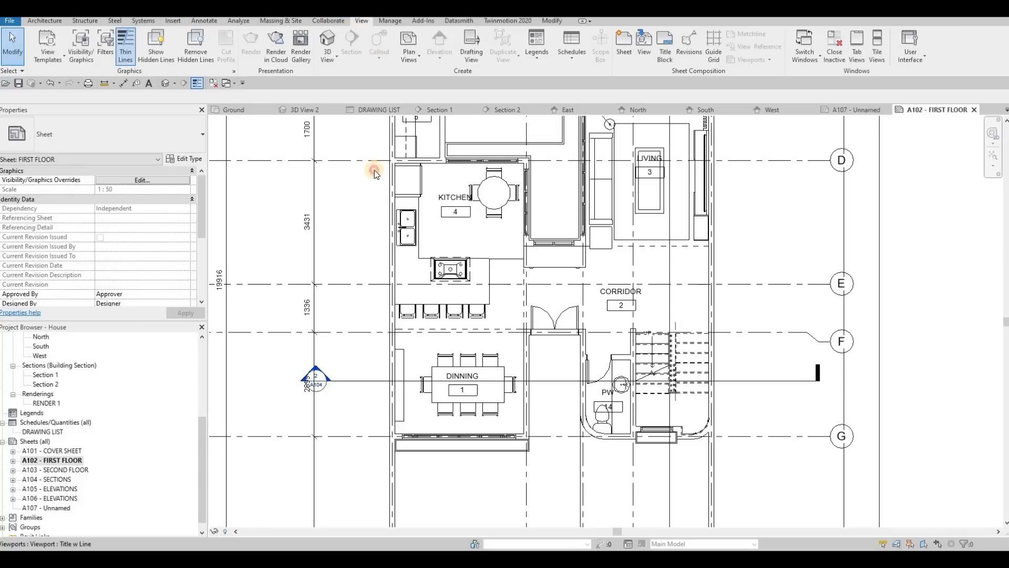
pyautogui.doubleClick(430, 152)
pyautogui.moveTo(430, 152); pyautogui.dragTo(460, 170, button='middle')
pyautogui.scroll(-2, 460, 171)
pyautogui.click(381, 58)
pyautogui.click(388, 76)
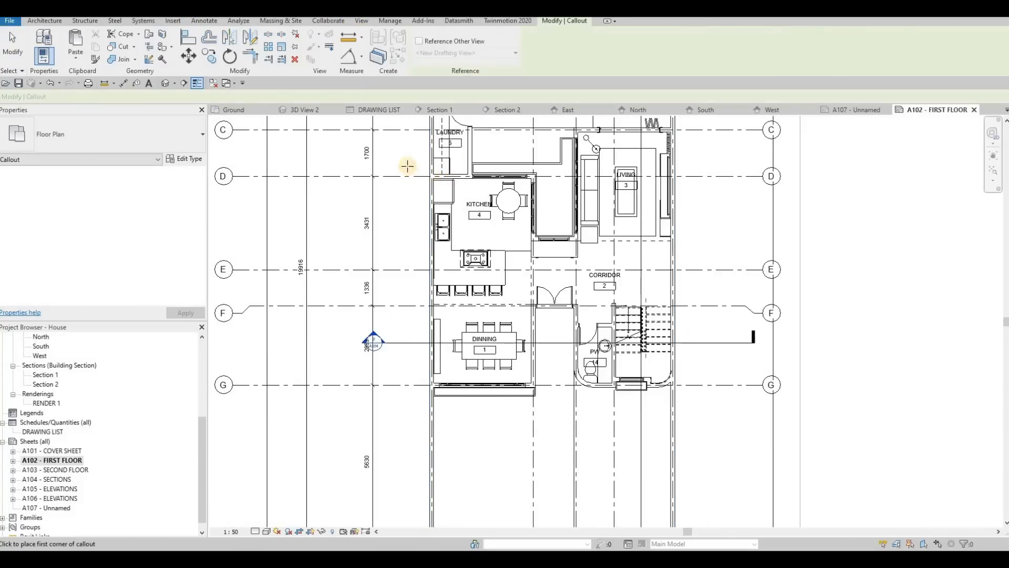
pyautogui.scroll(2, 412, 172)
pyautogui.click(408, 166)
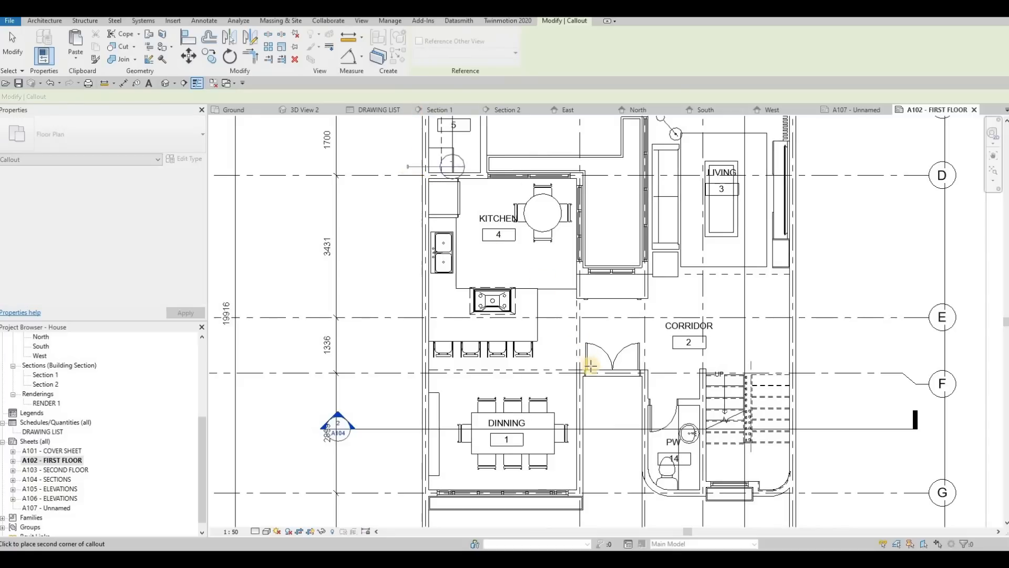
pyautogui.click(585, 362)
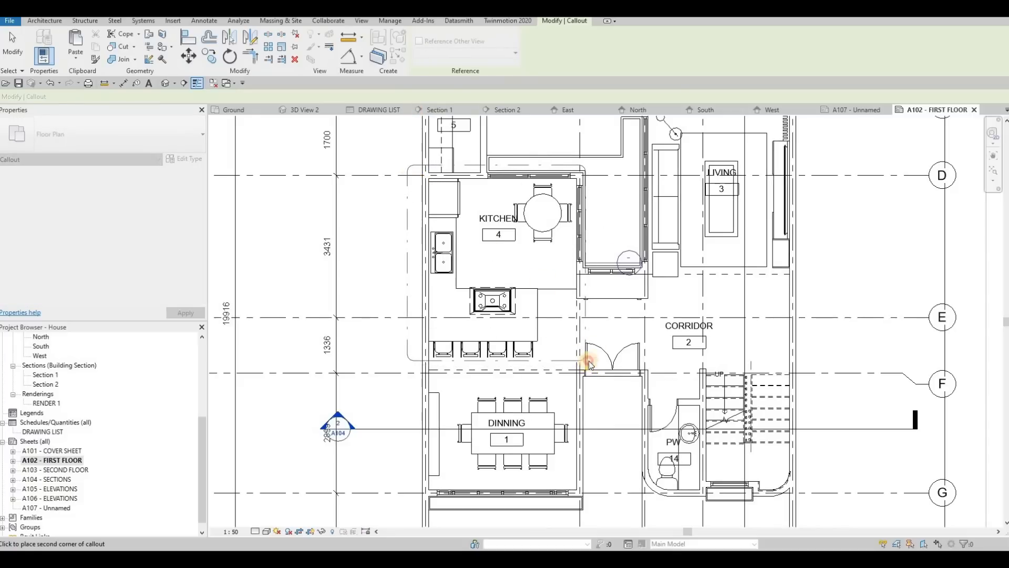
pyautogui.press('Escape')
pyautogui.press('Escape')
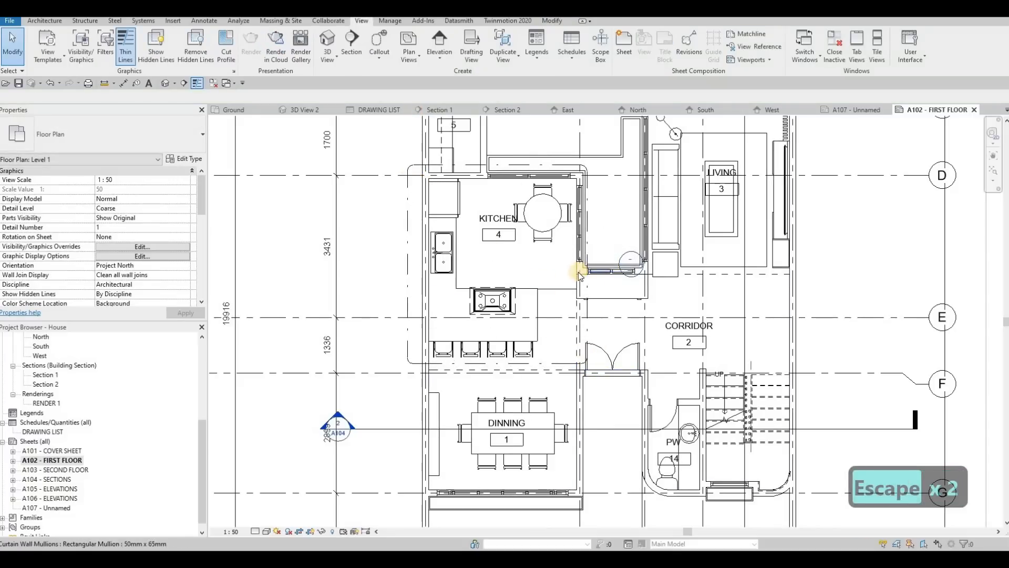
# - Move the kitchen callout's head from the courtyard side to outside the exterior wall beside the sink
pyautogui.scroll(2, 604, 268)
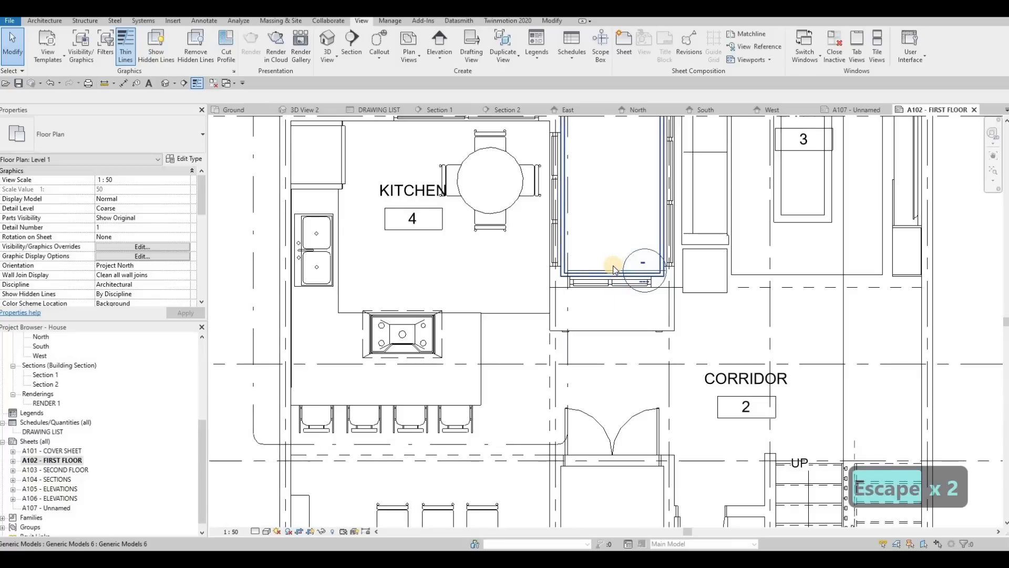
pyautogui.click(616, 267)
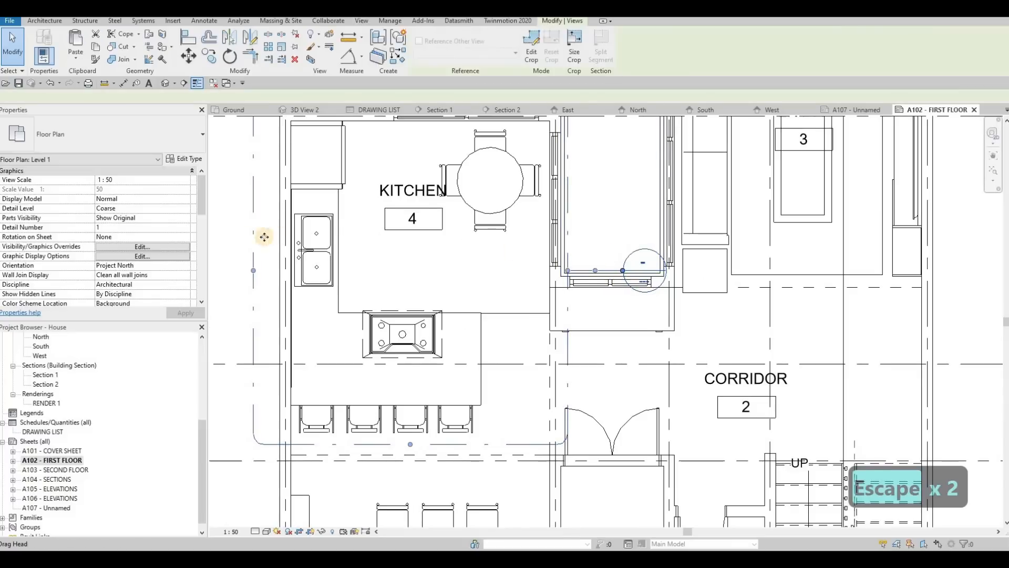
pyautogui.scroll(-1, 413, 220)
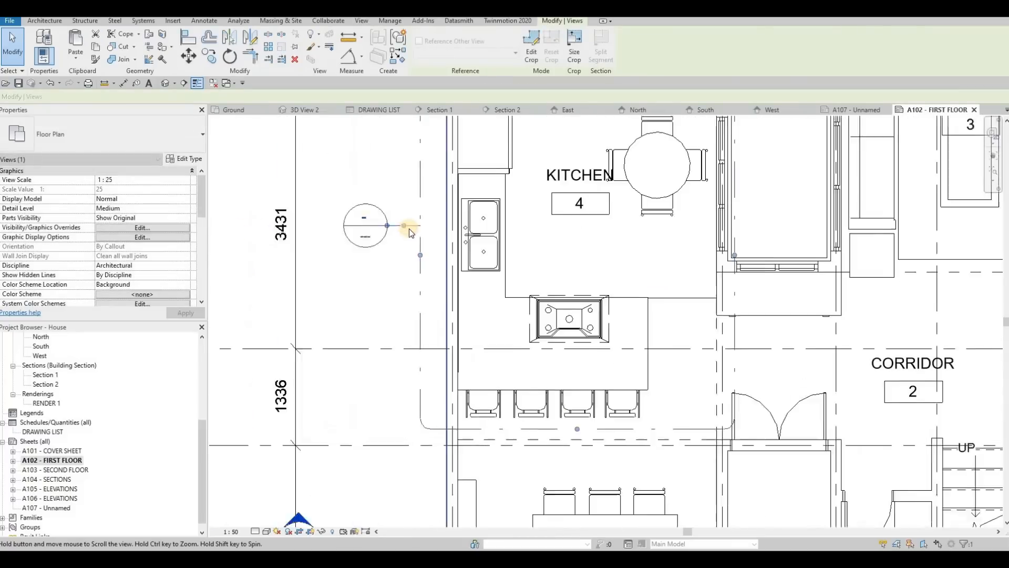
pyautogui.press('Escape')
pyautogui.scroll(2, 389, 216)
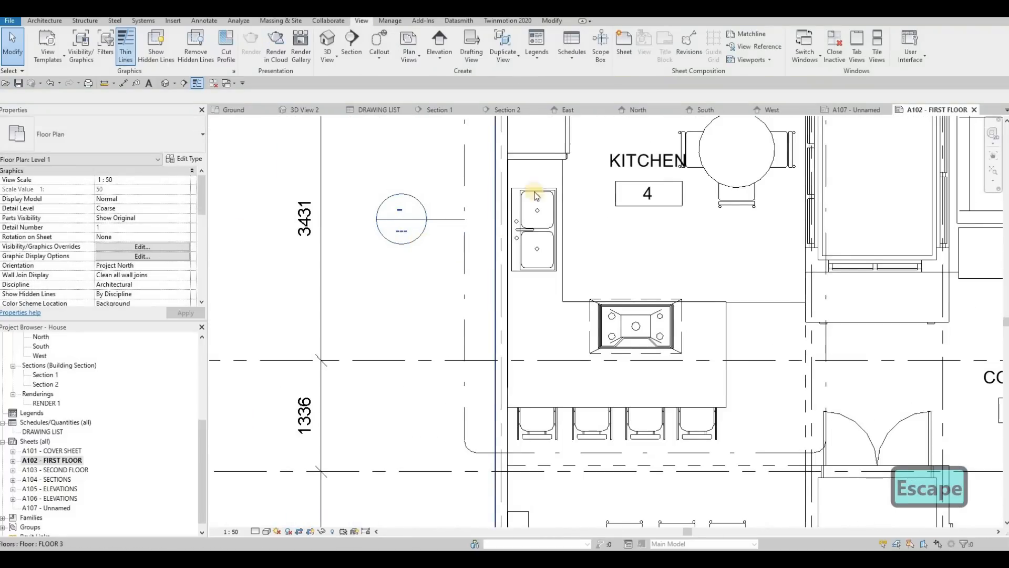
pyautogui.scroll(-1, 536, 196)
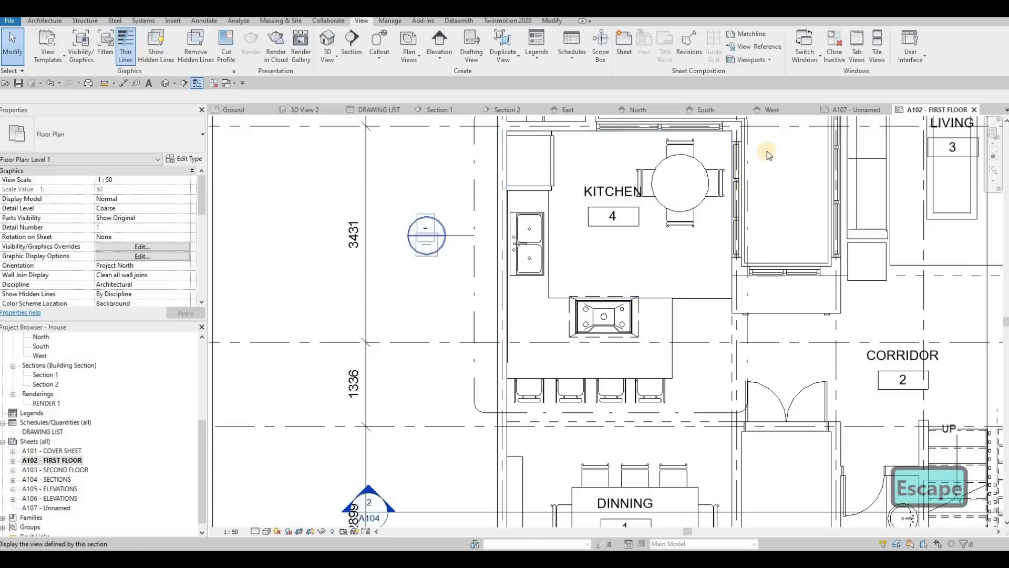
# - Open sheet A107 and rename it CALLOUTS in its title block
pyautogui.doubleClick(52, 508)
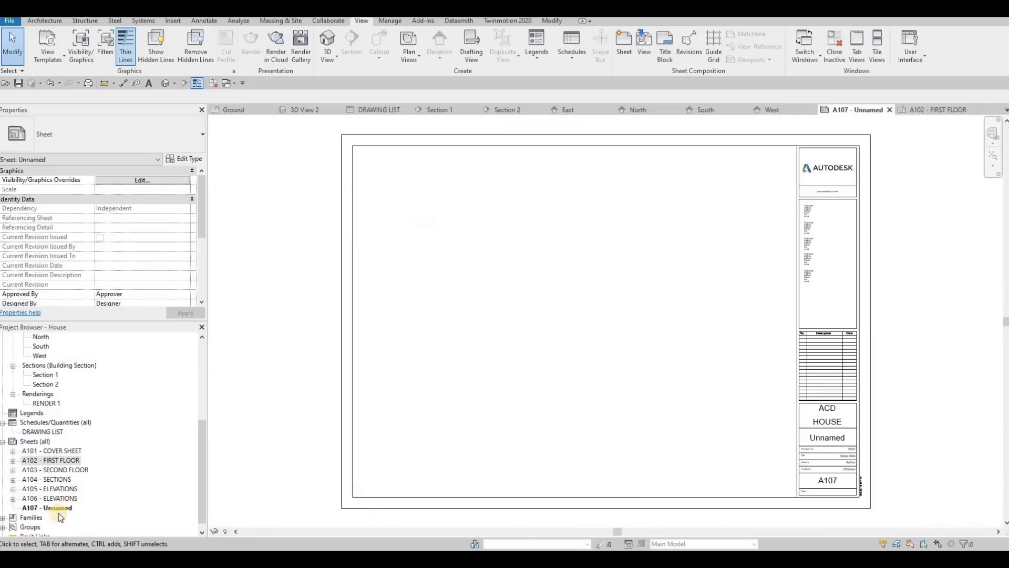
pyautogui.click(833, 438)
pyautogui.click(834, 438)
pyautogui.write('CALLOUTS')
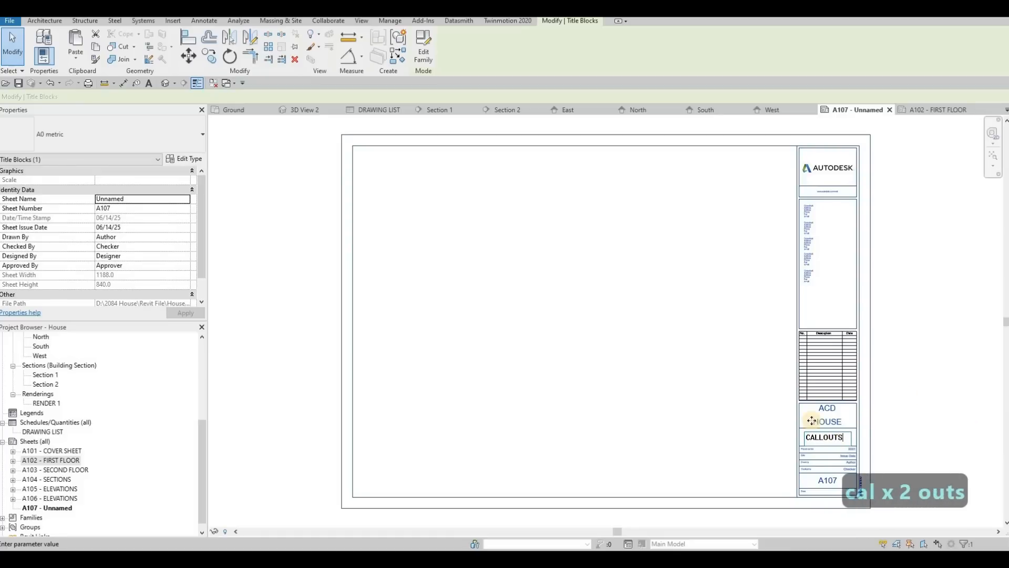
pyautogui.click(318, 390)
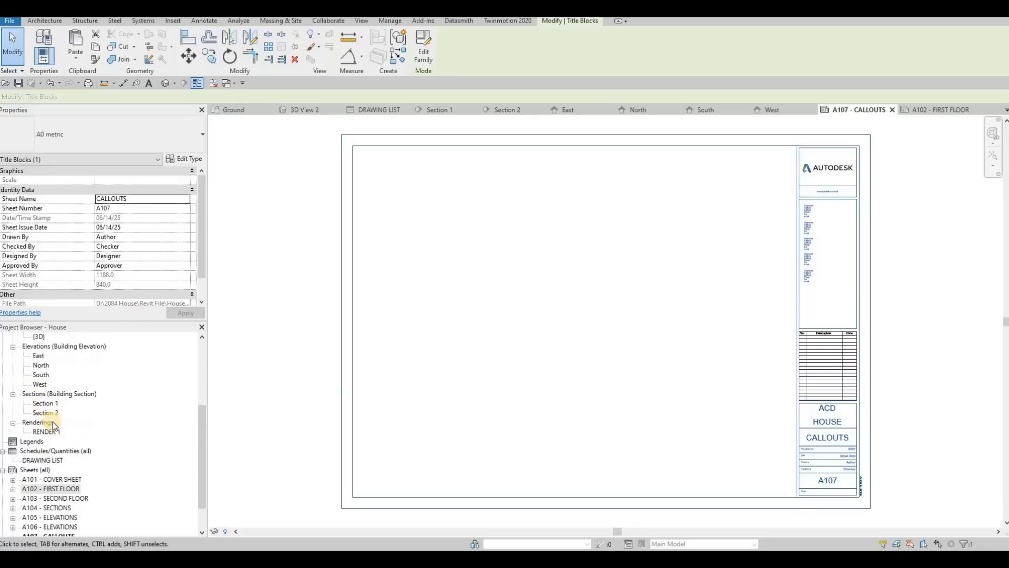
# - Return to sheet A102 - FIRST FLOOR and open the kitchen callout's view from its head
pyautogui.scroll(2, 55, 466)
pyautogui.doubleClick(51, 498)
pyautogui.scroll(5, 564, 297)
pyautogui.scroll(-2, 494, 271)
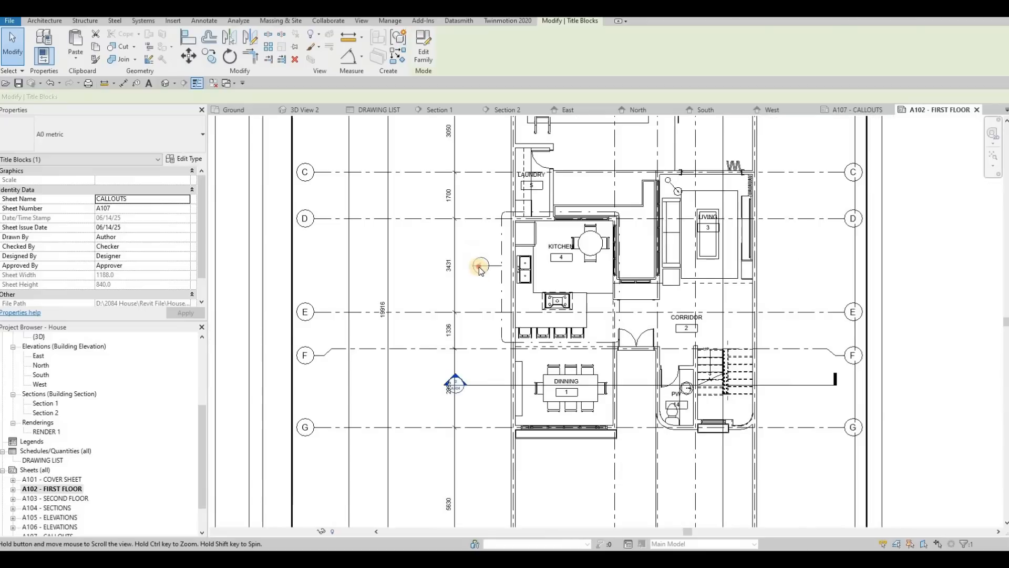
pyautogui.press('Escape')
pyautogui.doubleClick(480, 267)
pyautogui.doubleClick(479, 266)
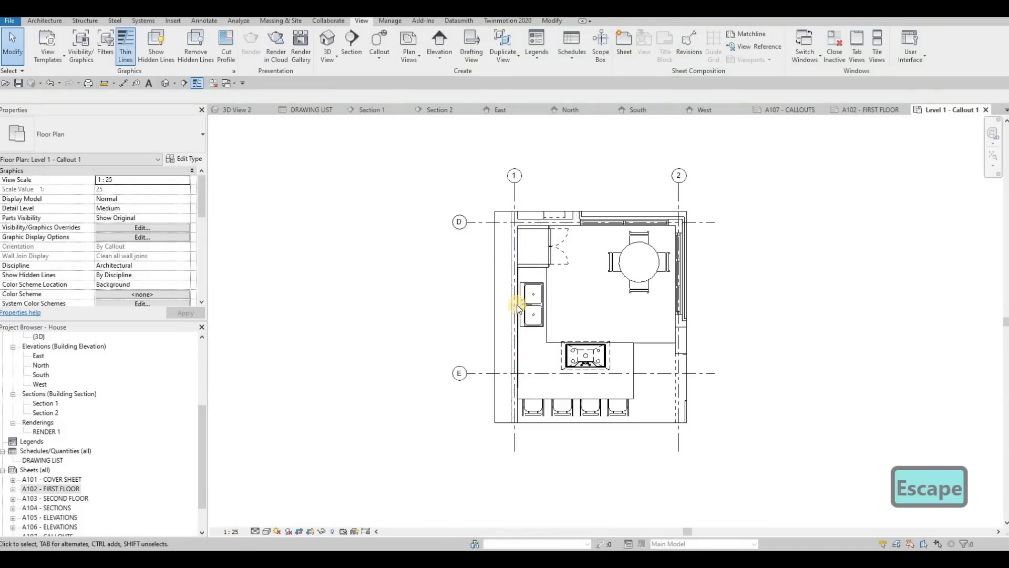
pyautogui.click(586, 333)
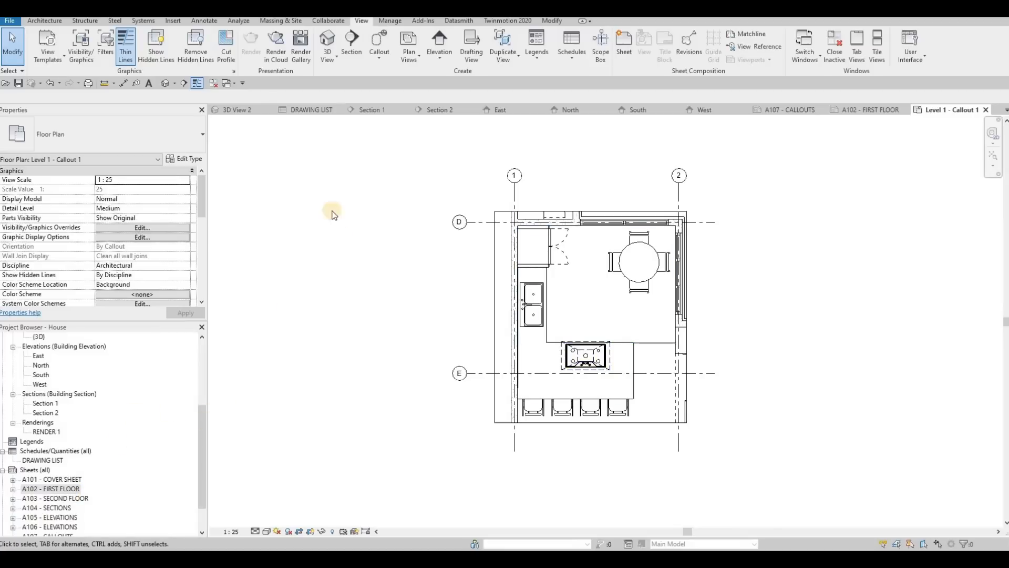
pyautogui.rightClick(302, 263)
pyautogui.rightClick(432, 220)
pyautogui.click(463, 284)
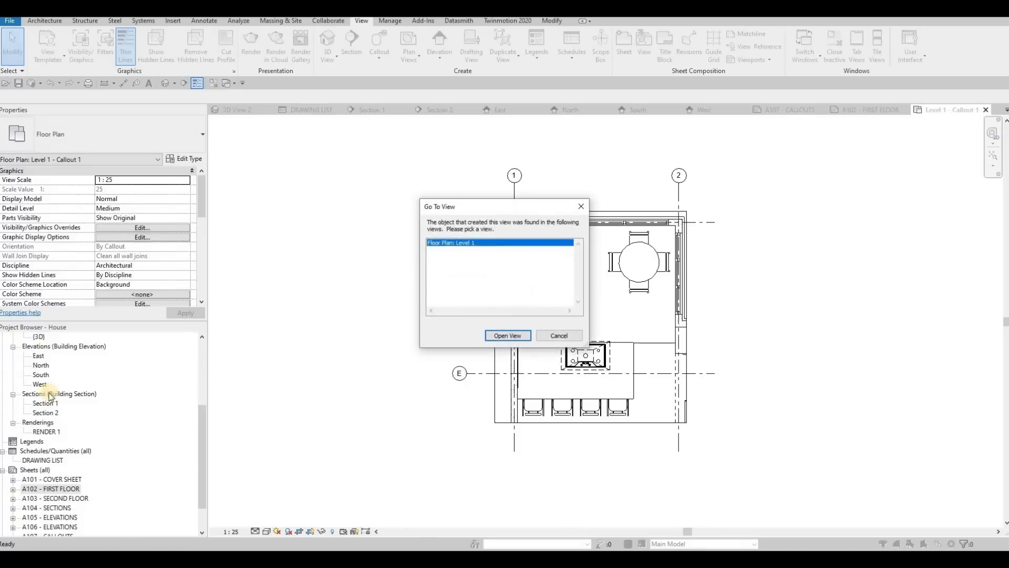
pyautogui.press('Escape')
# - Rename the Level 1 - Callout 1 floor plan view as KITCHEN DETAILS
pyautogui.scroll(1, 43, 406)
pyautogui.scroll(2, 61, 393)
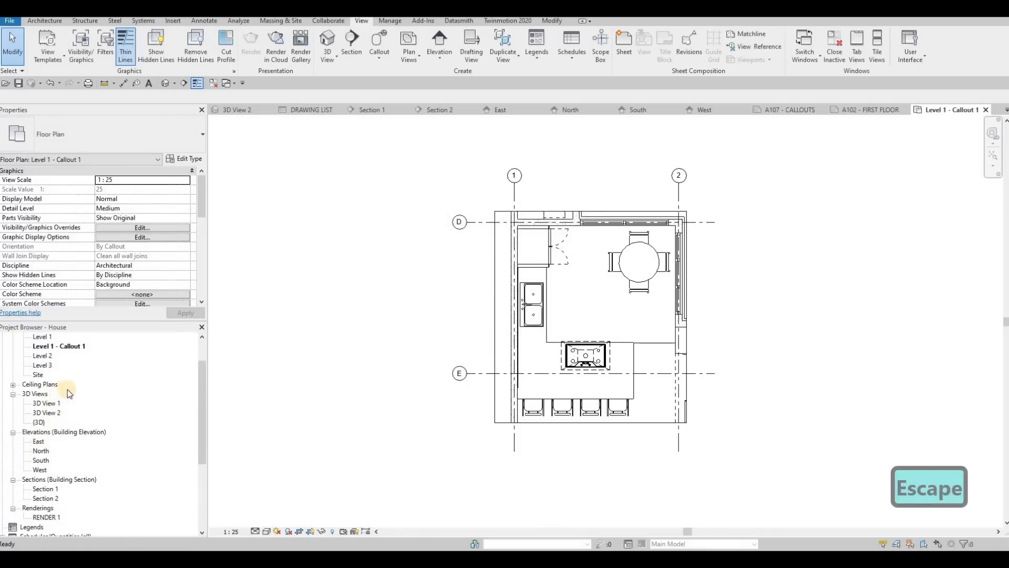
pyautogui.scroll(2, 61, 386)
pyautogui.click(793, 112)
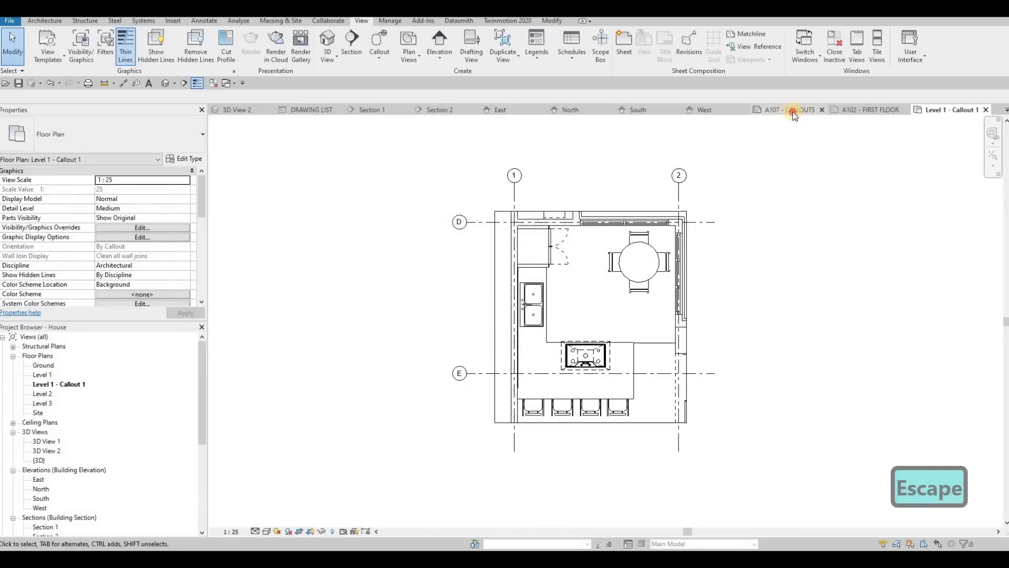
pyautogui.doubleClick(67, 386)
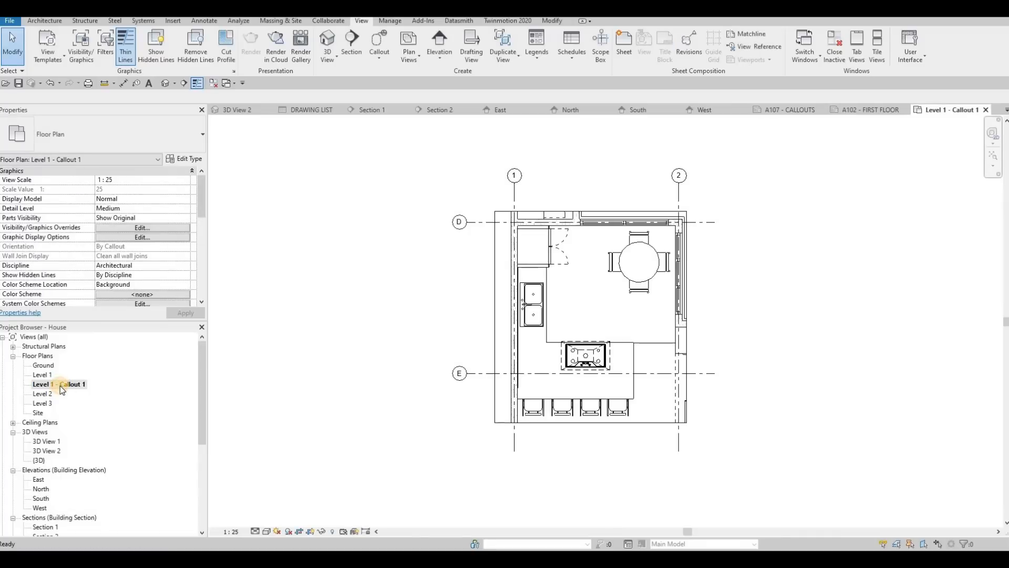
pyautogui.click(62, 388)
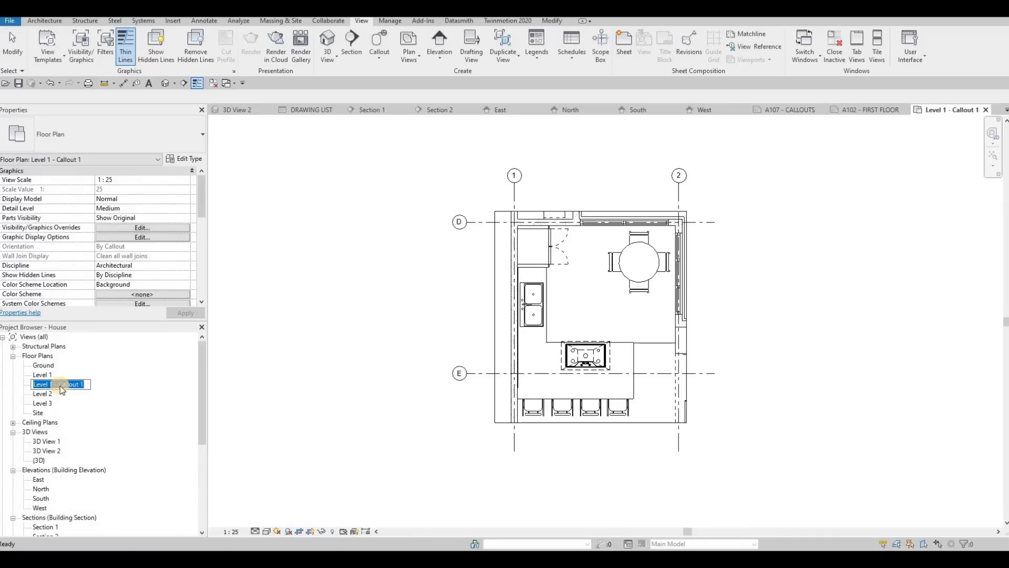
pyautogui.write('KITCHEN')
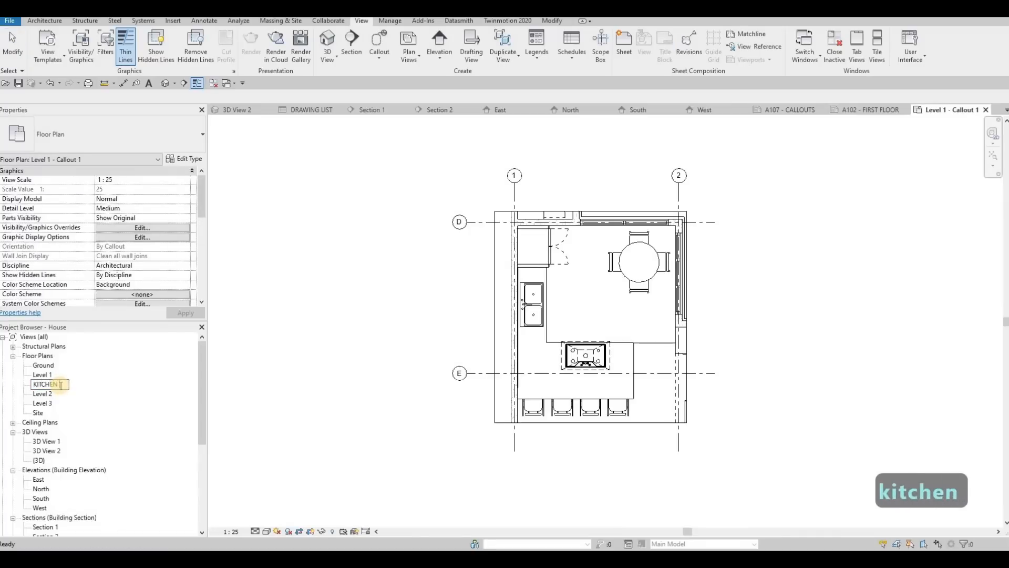
pyautogui.write(' DETAIL')
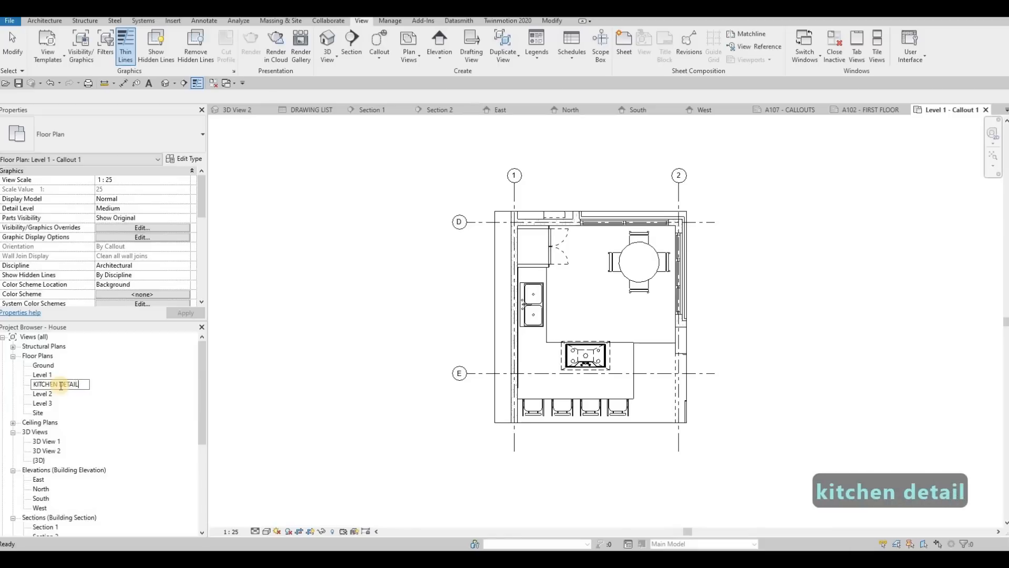
pyautogui.write('S')
pyautogui.click(479, 191)
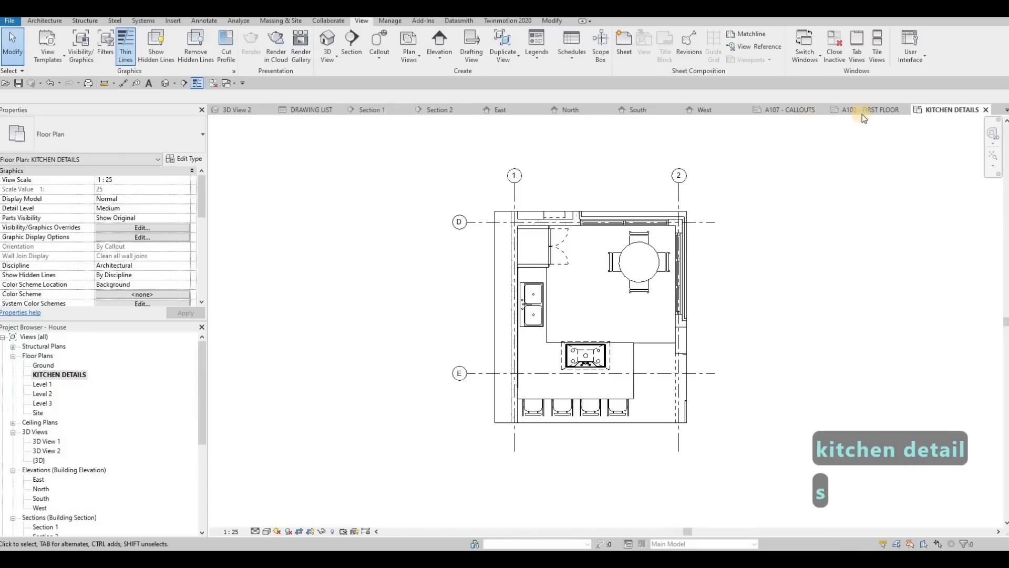
# - Close all inactive views and open sheet A107 - CALLOUTS
pyautogui.scroll(-6, 74, 493)
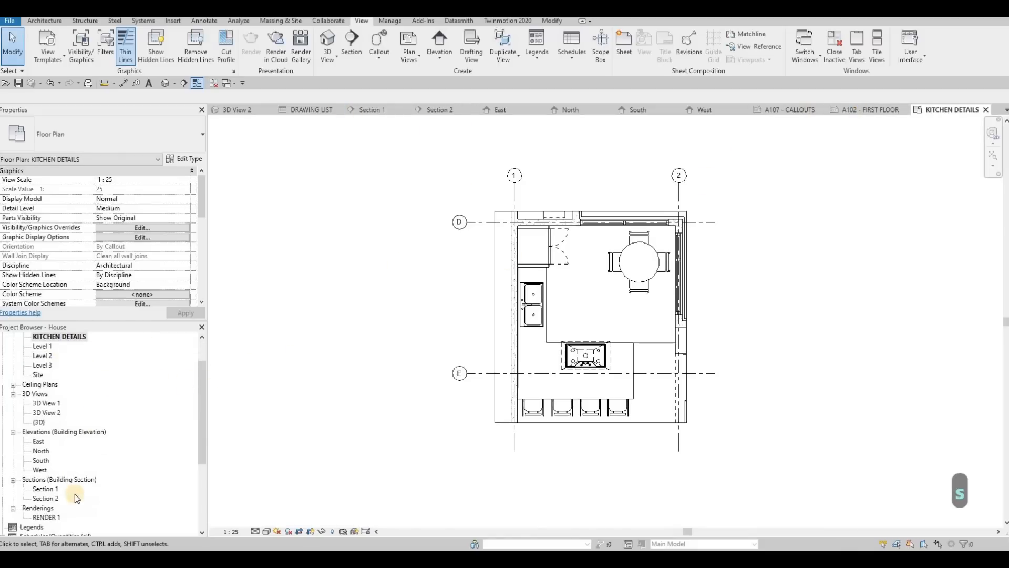
pyautogui.click(212, 82)
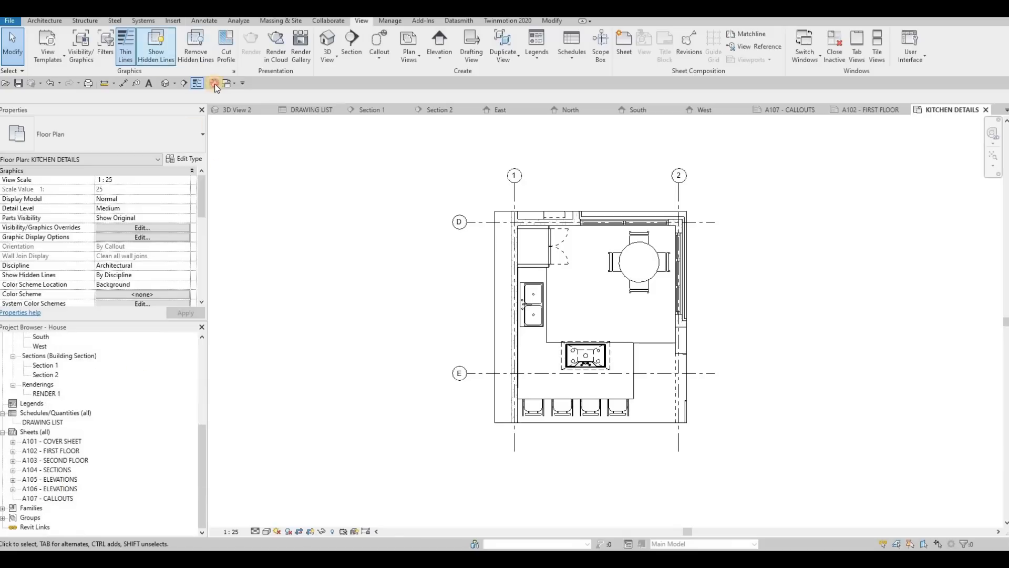
pyautogui.doubleClick(51, 499)
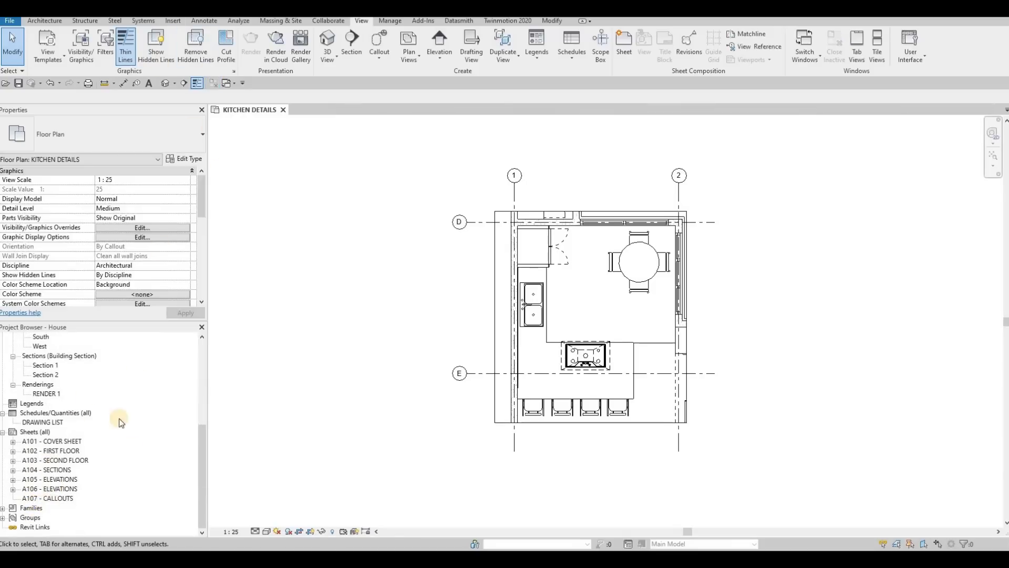
# - Place the KITCHEN DETAILS view in the upper-left area of the CALLOUTS sheet
pyautogui.scroll(6, 56, 412)
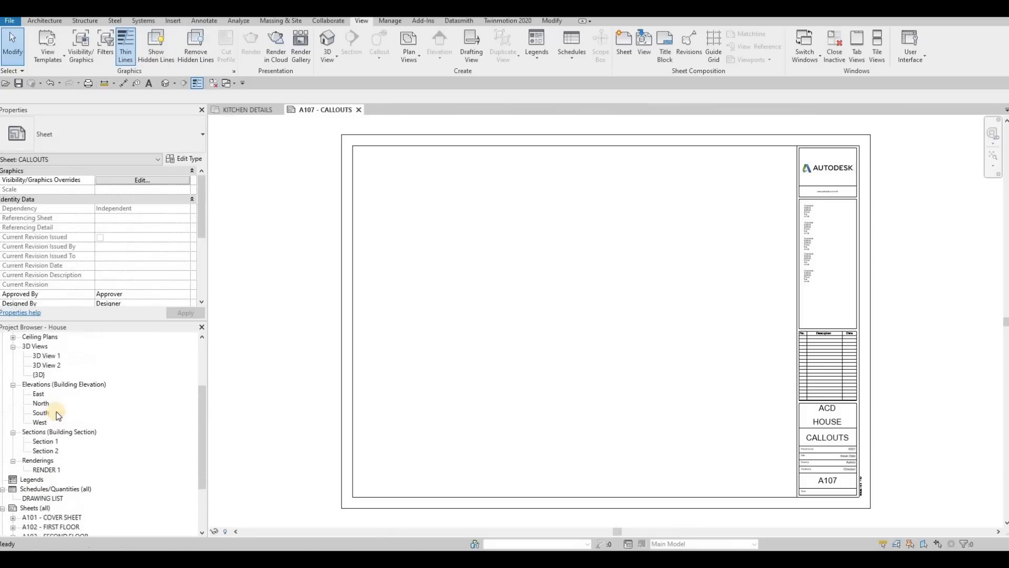
pyautogui.click(57, 374)
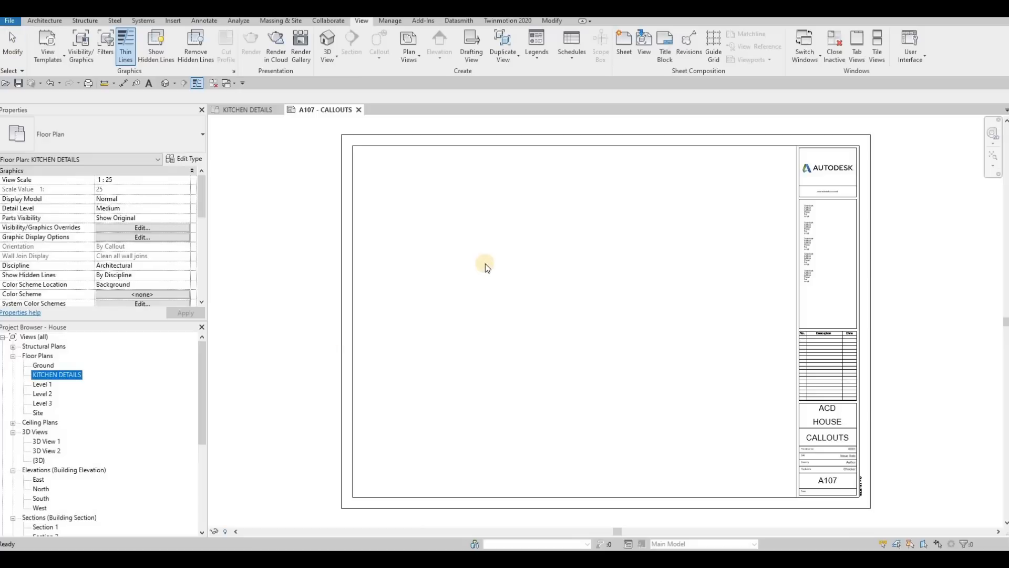
pyautogui.click(415, 220)
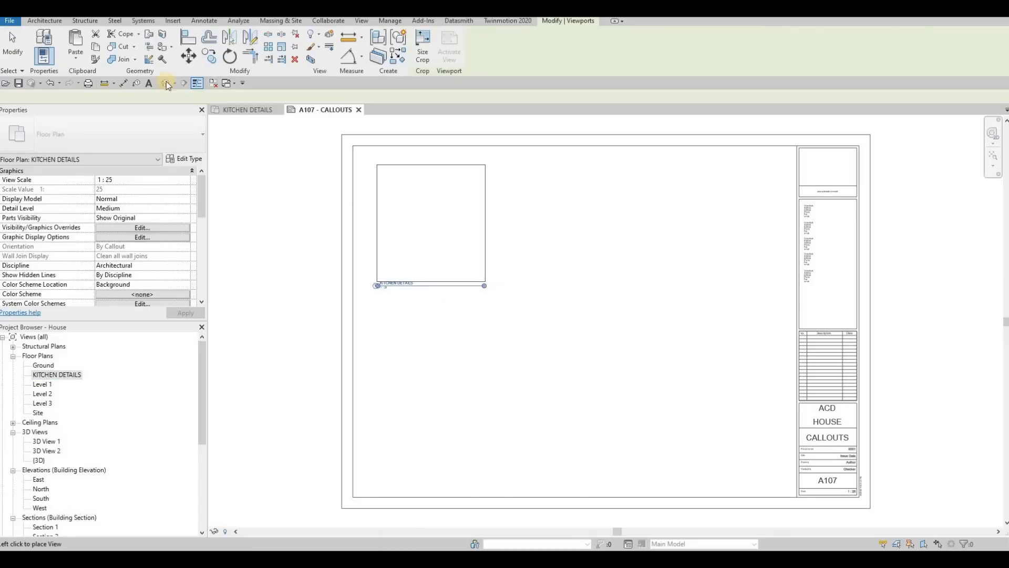
pyautogui.press('Escape')
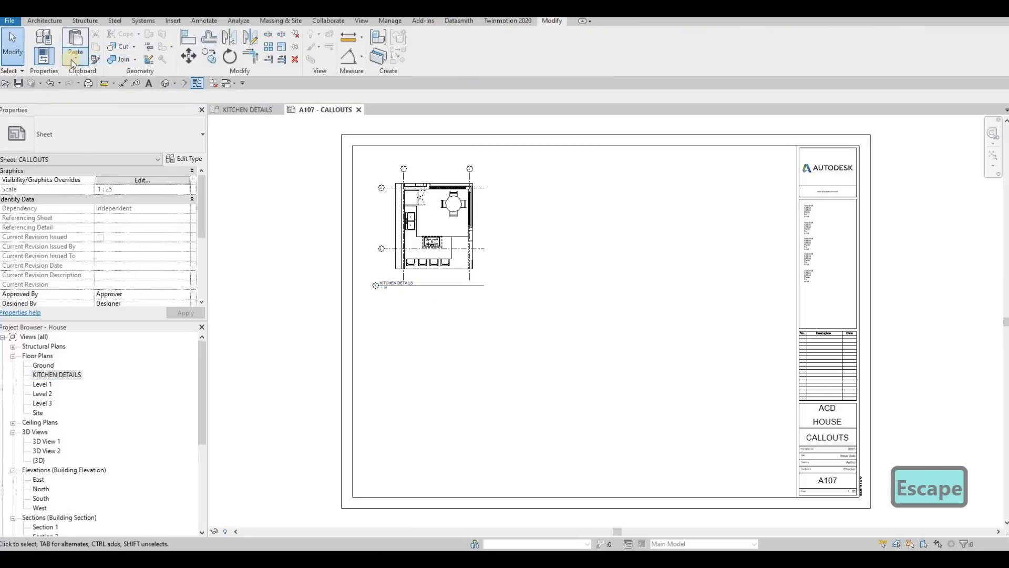
# - Paste the two copied rectangular frames onto the CALLOUTS sheet and delete the lower frame
pyautogui.click(71, 59)
pyautogui.click(103, 146)
pyautogui.press('Escape')
pyautogui.press('Escape')
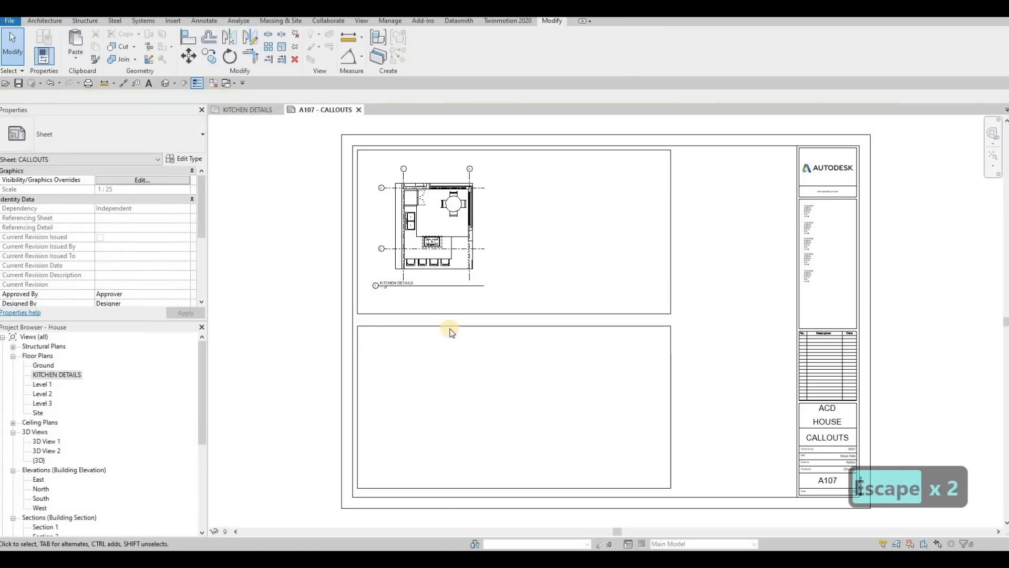
pyautogui.press('Tab')
pyautogui.click(450, 331)
pyautogui.press('Delete')
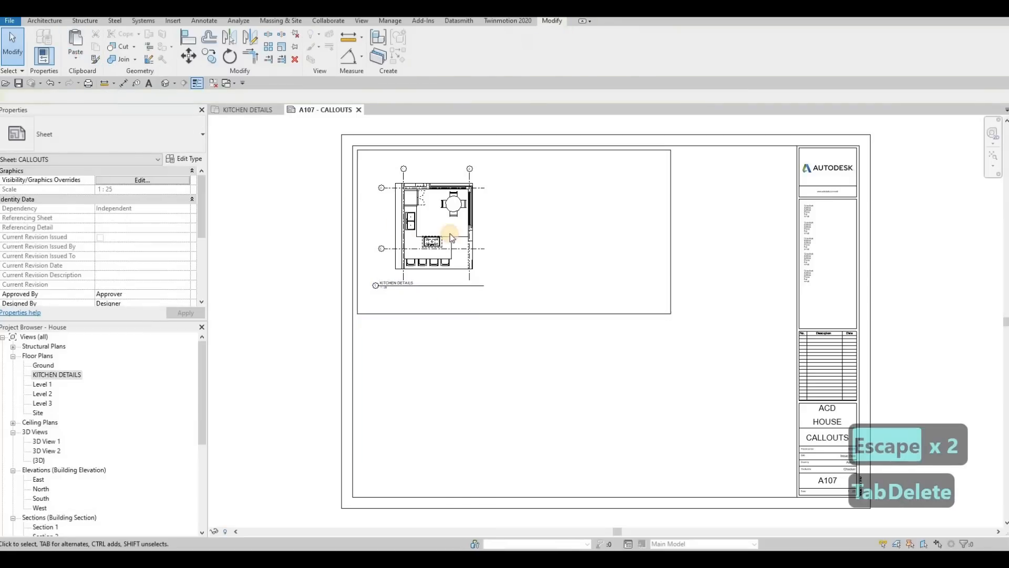
# - Narrow the rectangular frame on the CALLOUTS sheet so its right edge fits close beside the KITCHEN DETAILS view
pyautogui.click(451, 237)
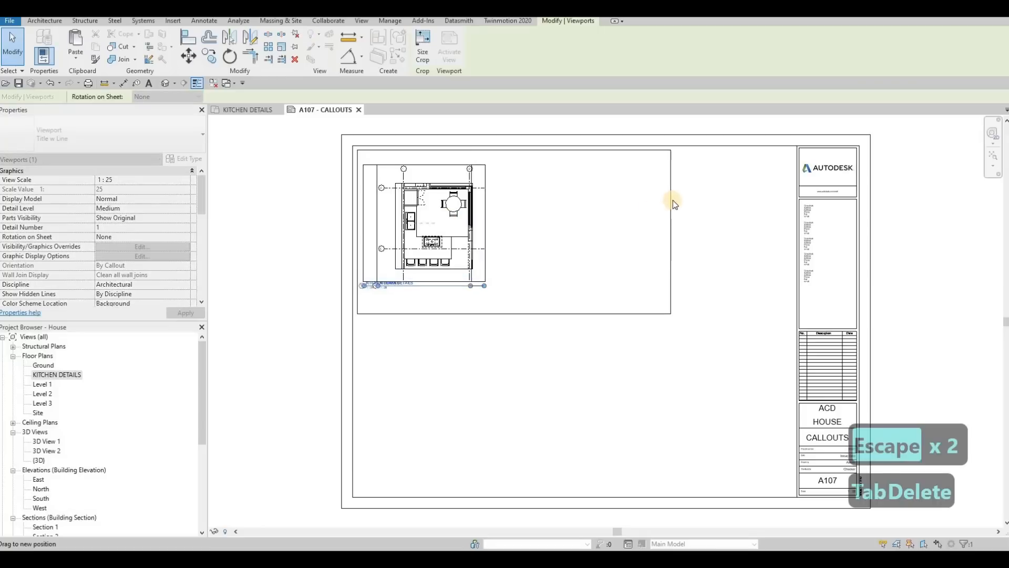
pyautogui.press('Escape')
pyautogui.moveTo(670, 197); pyautogui.dragTo(480, 202)
pyautogui.press('Escape')
# - Move the KITCHEN DETAILS view title just below the frame and shorten its title line to the text's width
pyautogui.click(401, 313)
pyautogui.moveTo(401, 314); pyautogui.dragTo(378, 315)
pyautogui.press('Escape')
pyautogui.scroll(2, 374, 279)
pyautogui.moveTo(546, 318); pyautogui.dragTo(423, 319)
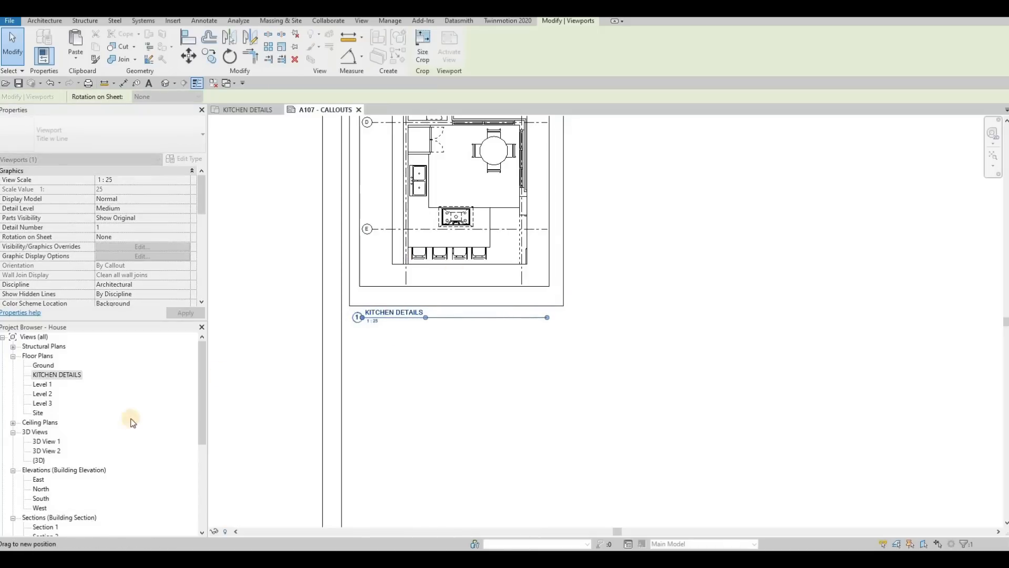
pyautogui.press('Escape')
pyautogui.press('Escape')
# - Create a rectangular callout around the master bedroom and ensuite on the Level 2 floor plan
pyautogui.doubleClick(43, 394)
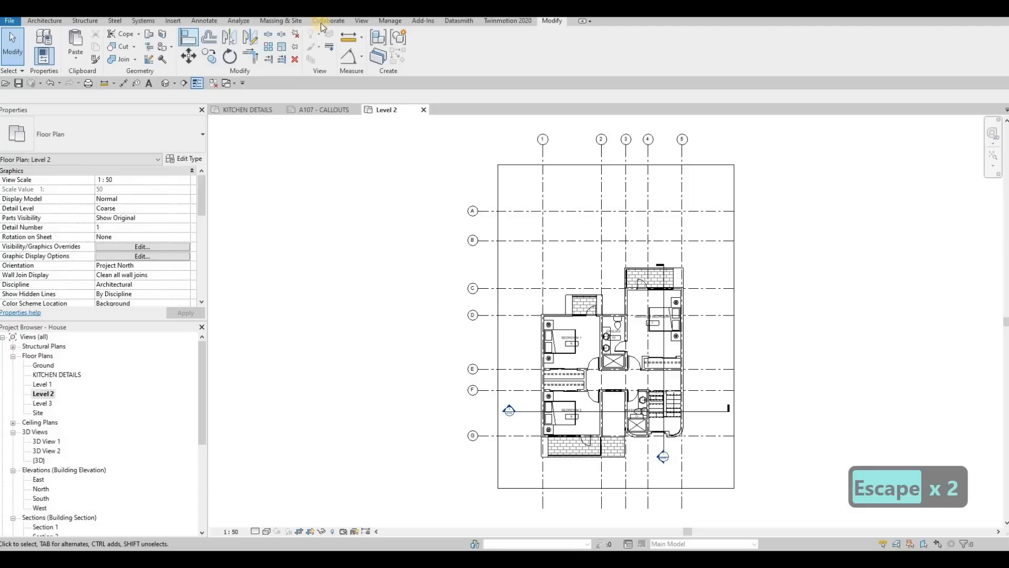
pyautogui.click(361, 22)
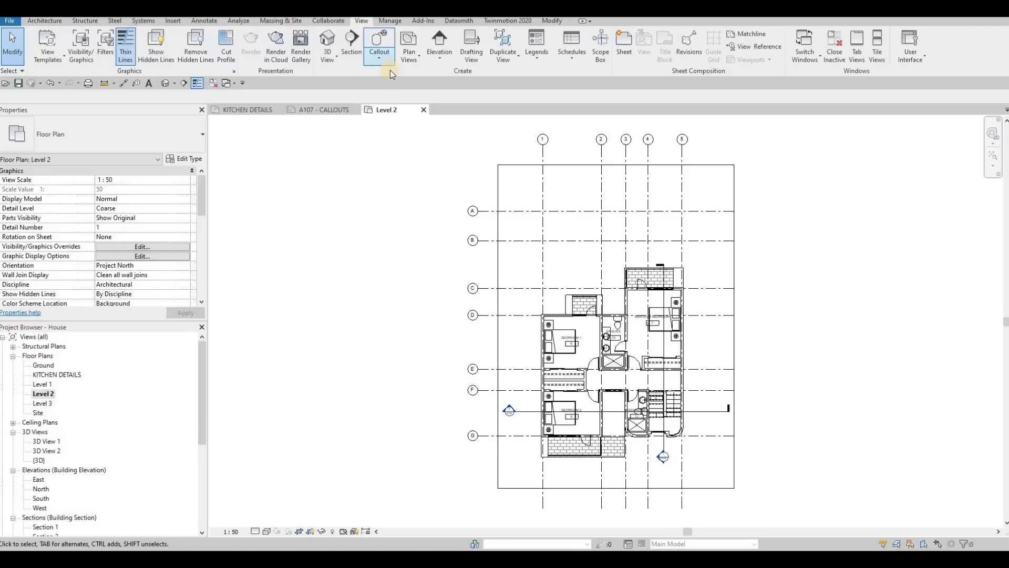
pyautogui.click(381, 61)
pyautogui.click(392, 78)
pyautogui.scroll(5, 525, 265)
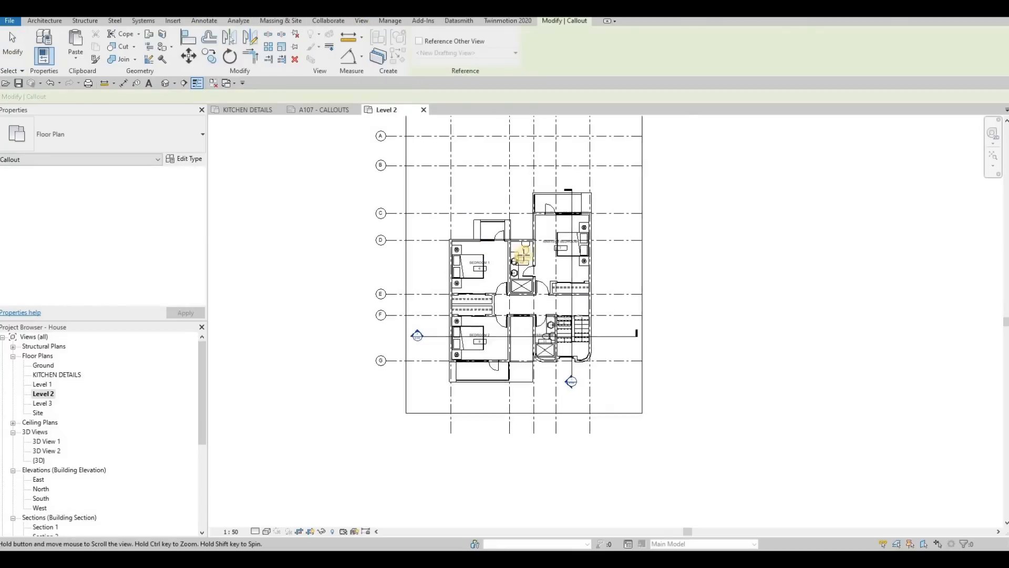
pyautogui.moveTo(533, 264); pyautogui.dragTo(460, 202, button='middle')
pyautogui.scroll(-1, 460, 202)
pyautogui.click(615, 348)
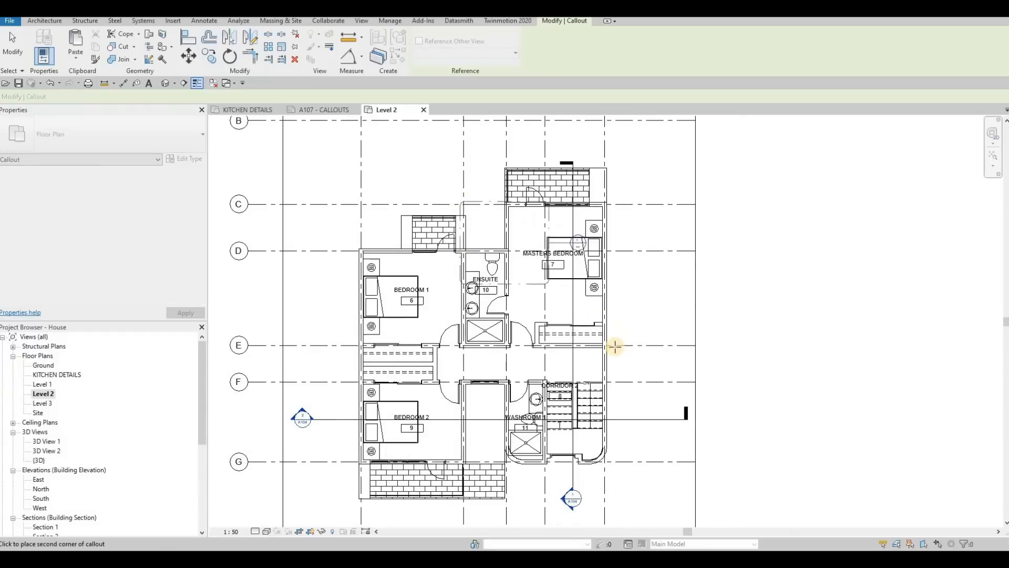
pyautogui.click(627, 296)
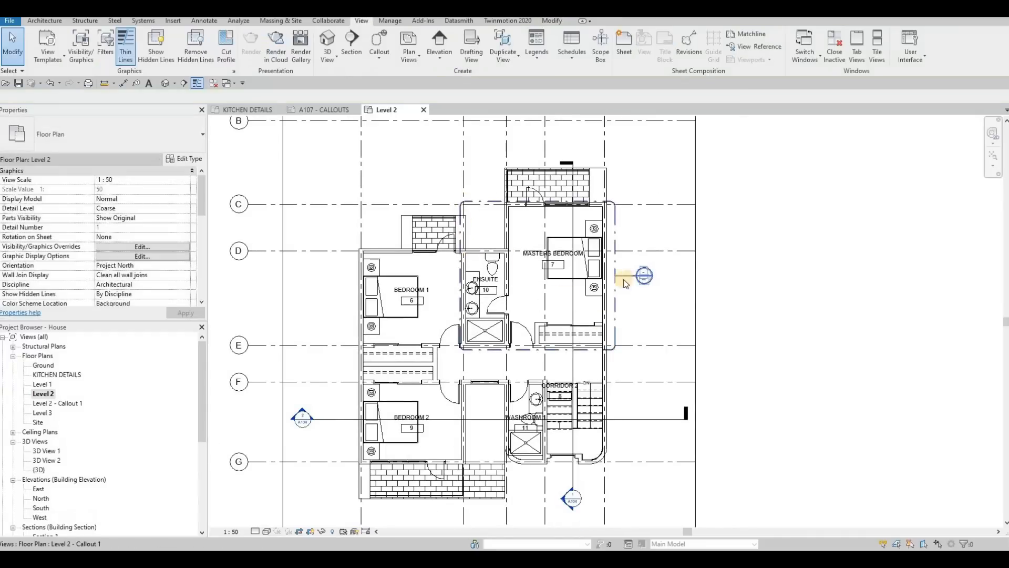
pyautogui.press('Escape')
pyautogui.press('Escape')
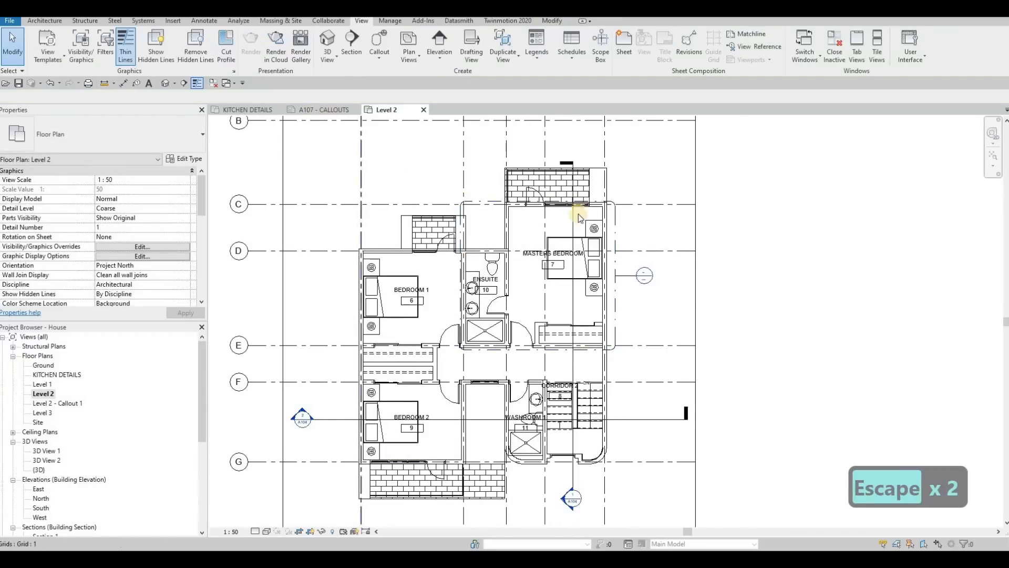
# - Rename the Level 2 - Callout 1 floor plan view as MASTERS BEDROOM DETAILS
pyautogui.click(74, 403)
pyautogui.click(76, 403)
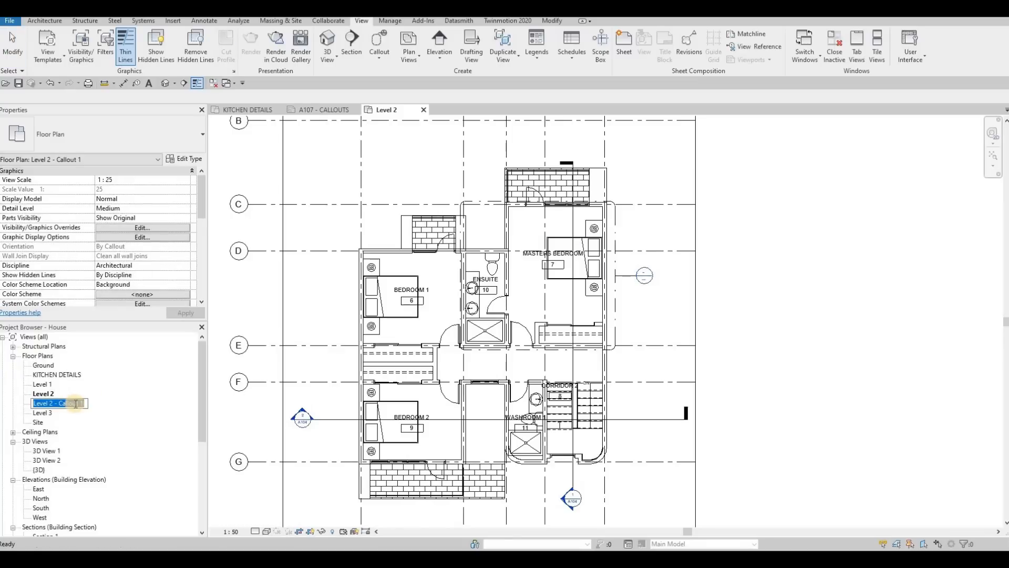
pyautogui.write('MAS')
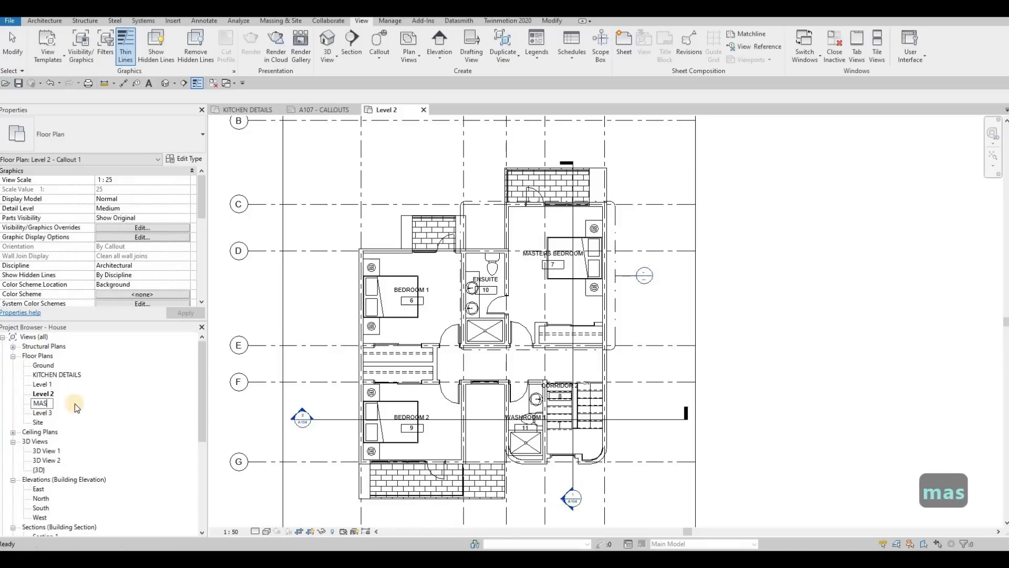
pyautogui.write('TERS BE')
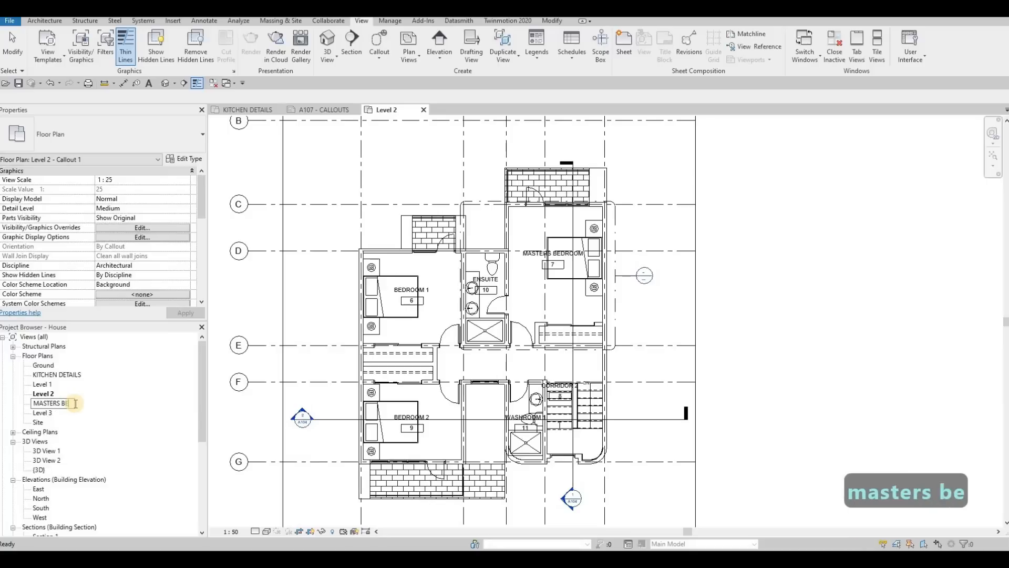
pyautogui.write('DROOM DETAILS')
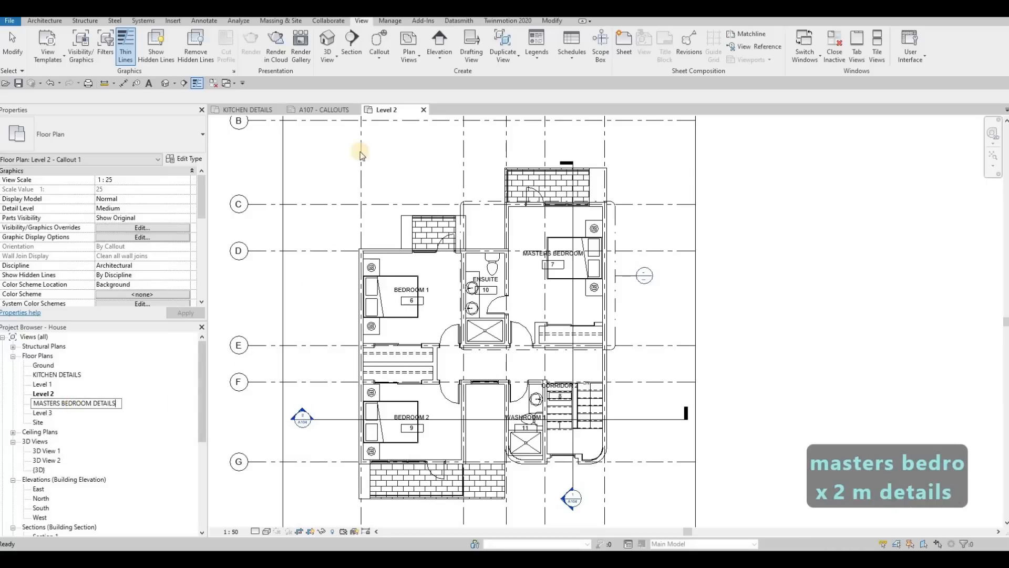
pyautogui.press('Return')
# - Place the MASTERS BEDROOM DETAILS view on the A107 - CALLOUTS sheet, to the right of the kitchen view
pyautogui.click(312, 113)
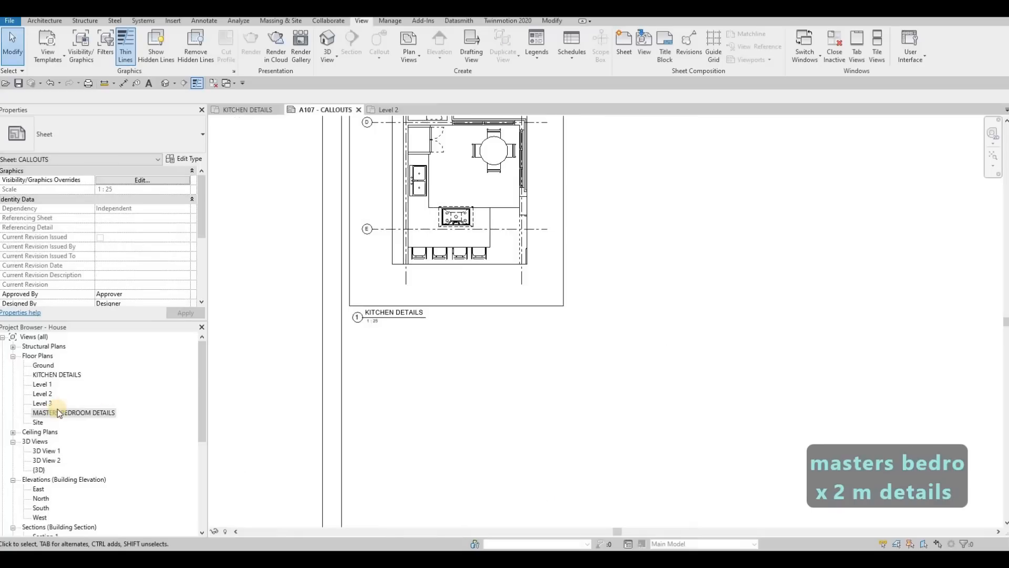
pyautogui.moveTo(57, 414); pyautogui.dragTo(583, 295)
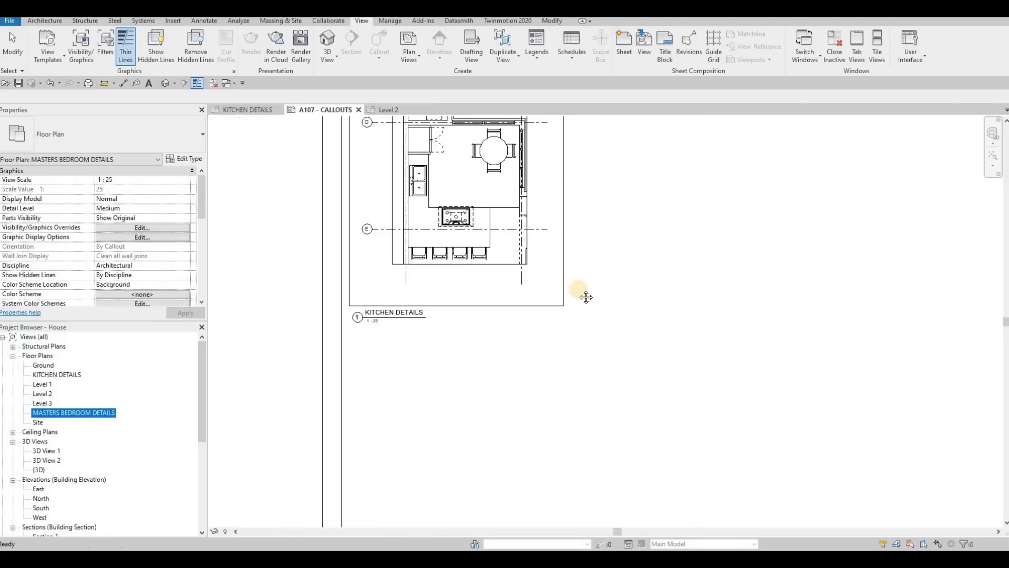
pyautogui.click(591, 254)
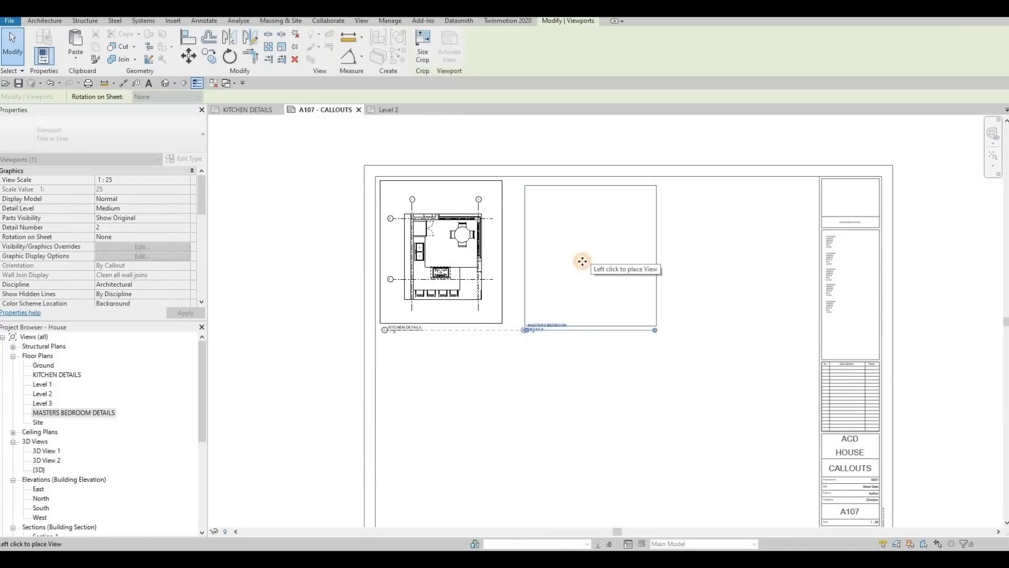
pyautogui.press('Escape')
pyautogui.press('Escape')
pyautogui.press('Escape')
# - Copy the rectangular frame around the kitchen view to the right, over the masters bedroom view
pyautogui.press('Tab')
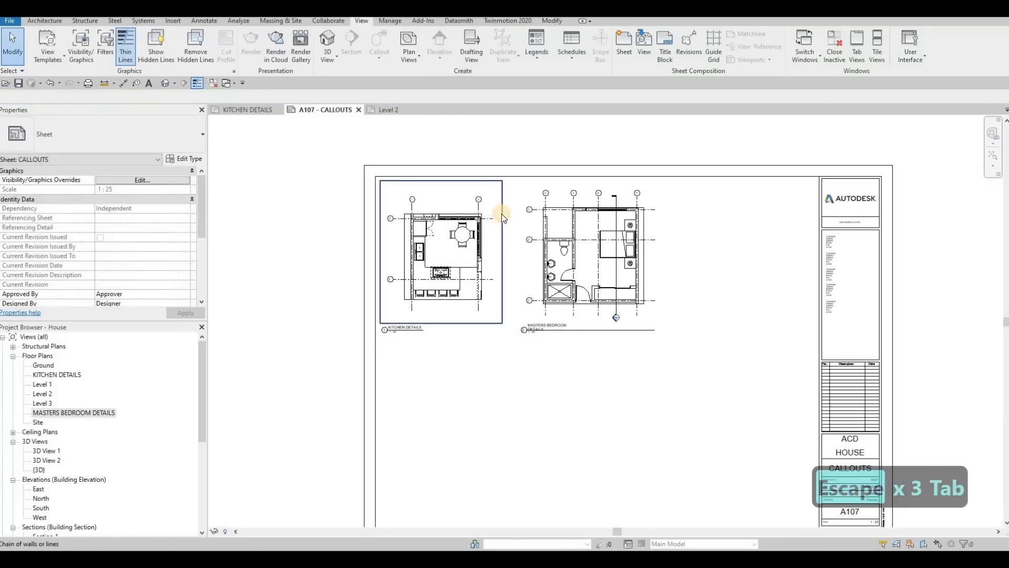
pyautogui.click(501, 213)
pyautogui.press('c')
pyautogui.press('o')
pyautogui.scroll(3, 357, 180)
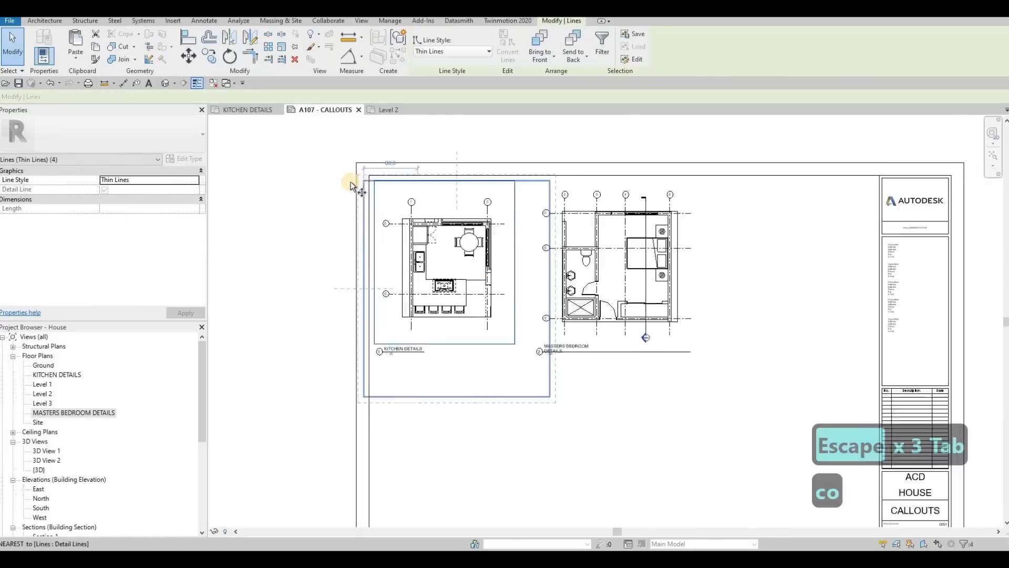
pyautogui.click(352, 181)
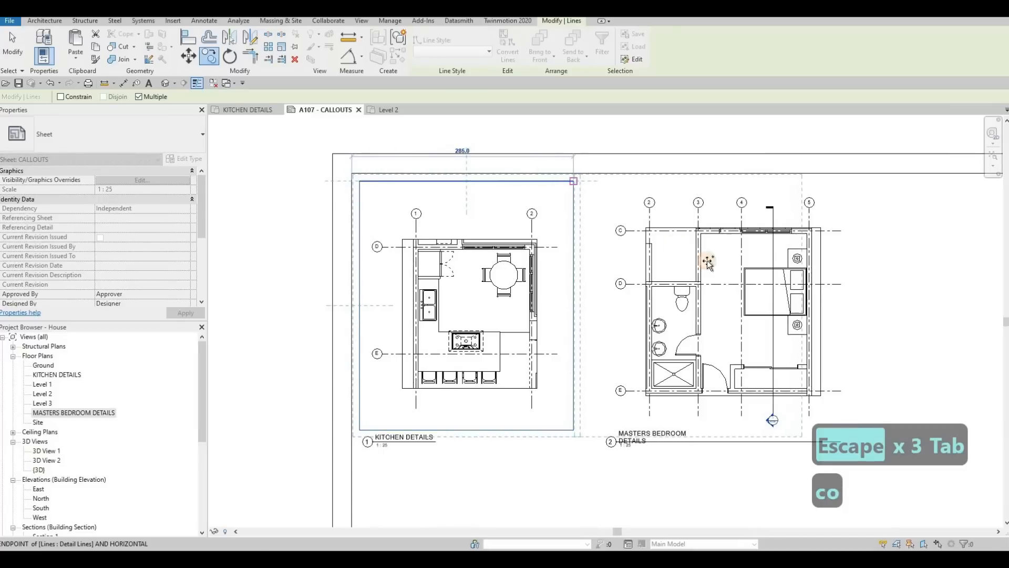
pyautogui.moveTo(738, 197); pyautogui.dragTo(651, 154, button='middle')
pyautogui.press('Escape')
pyautogui.press('Escape')
# - Widen the copied frame at its right edge and move the MASTERS BEDROOM DETAILS view inside it
pyautogui.moveTo(708, 157); pyautogui.dragTo(752, 157)
pyautogui.press('Escape')
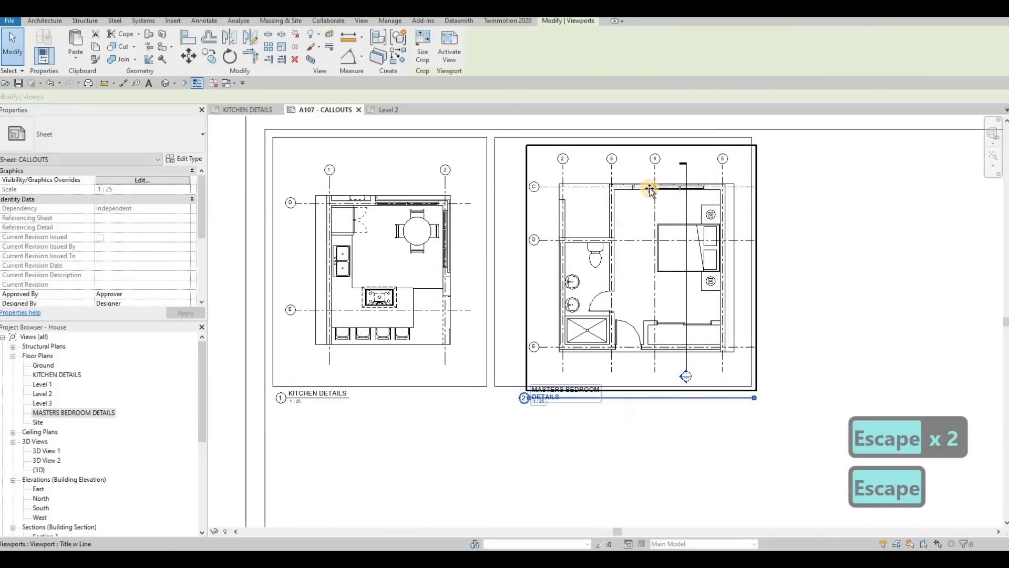
pyautogui.click(650, 192)
pyautogui.moveTo(650, 192); pyautogui.dragTo(664, 192)
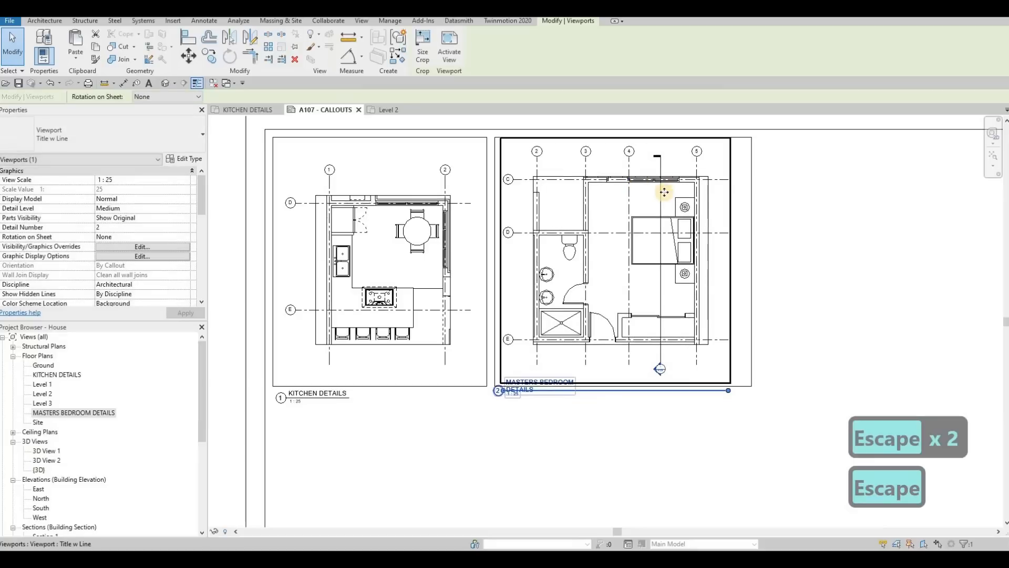
pyautogui.press('Escape')
pyautogui.press('Escape')
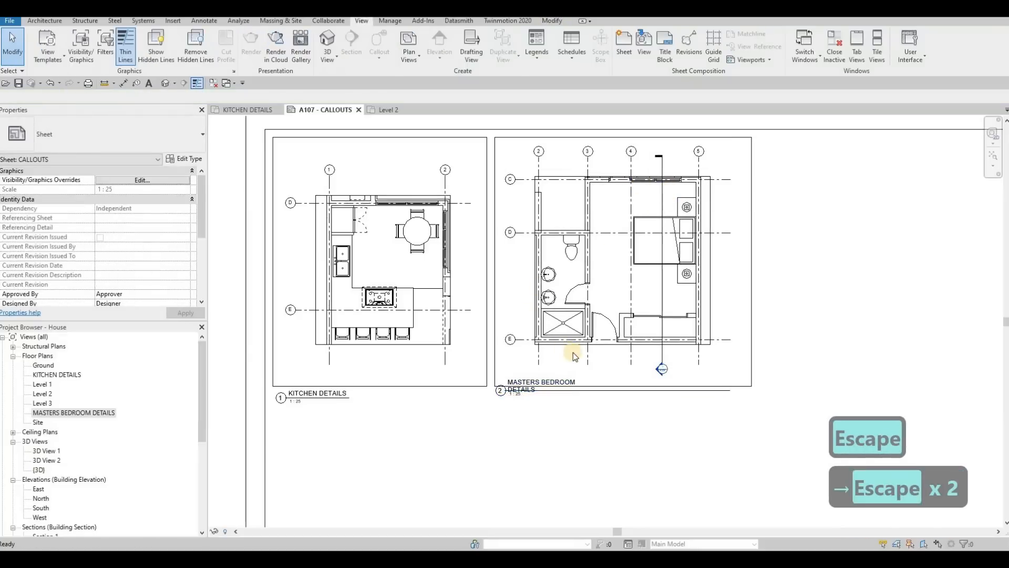
# - Move the MASTERS BEDROOM DETAILS view title below its frame and shorten its title line to the text's width
pyautogui.scroll(2, 662, 367)
pyautogui.moveTo(661, 367); pyautogui.dragTo(716, 347, button='middle')
pyautogui.scroll(5, 717, 347)
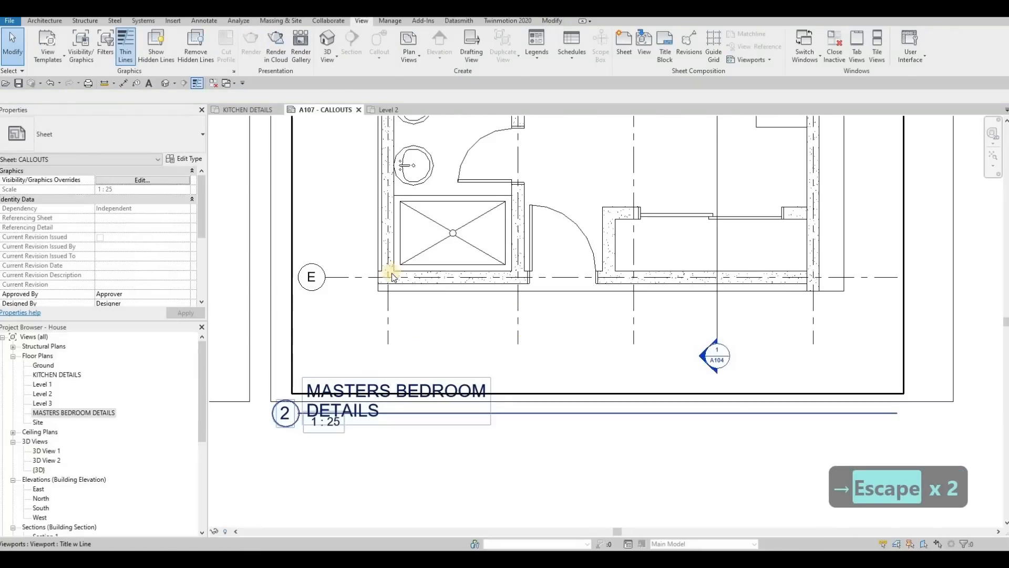
pyautogui.scroll(-3, 268, 230)
pyautogui.moveTo(268, 230); pyautogui.dragTo(445, 252, button='middle')
pyautogui.scroll(-3, 588, 321)
pyautogui.scroll(4, 599, 336)
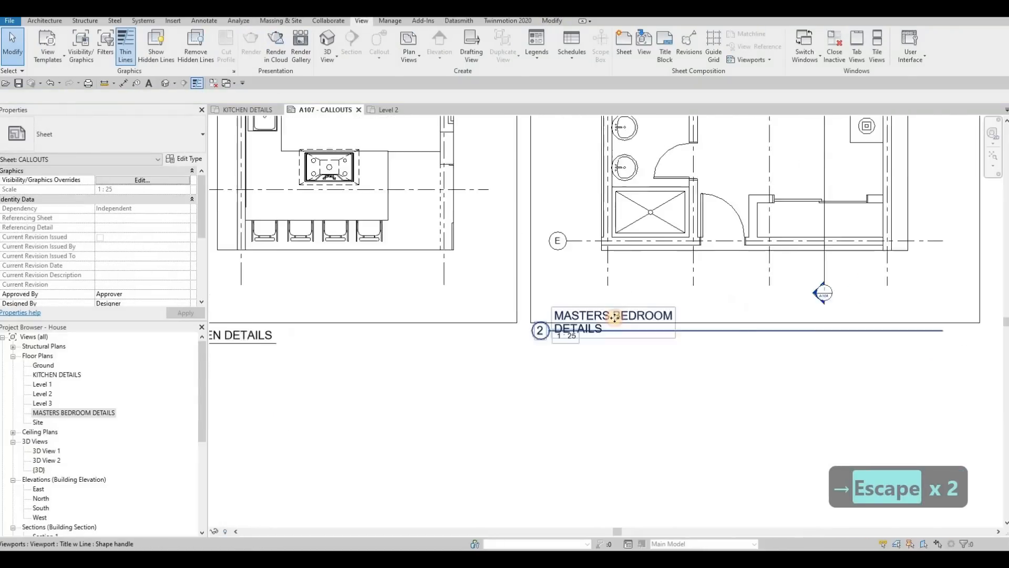
pyautogui.press('Escape')
pyautogui.click(600, 339)
pyautogui.moveTo(601, 339); pyautogui.dragTo(585, 326)
pyautogui.scroll(-3, 678, 268)
pyautogui.moveTo(751, 275); pyautogui.dragTo(678, 311, button='middle')
pyautogui.scroll(-1, 673, 315)
pyautogui.press('Escape')
pyautogui.click(665, 333)
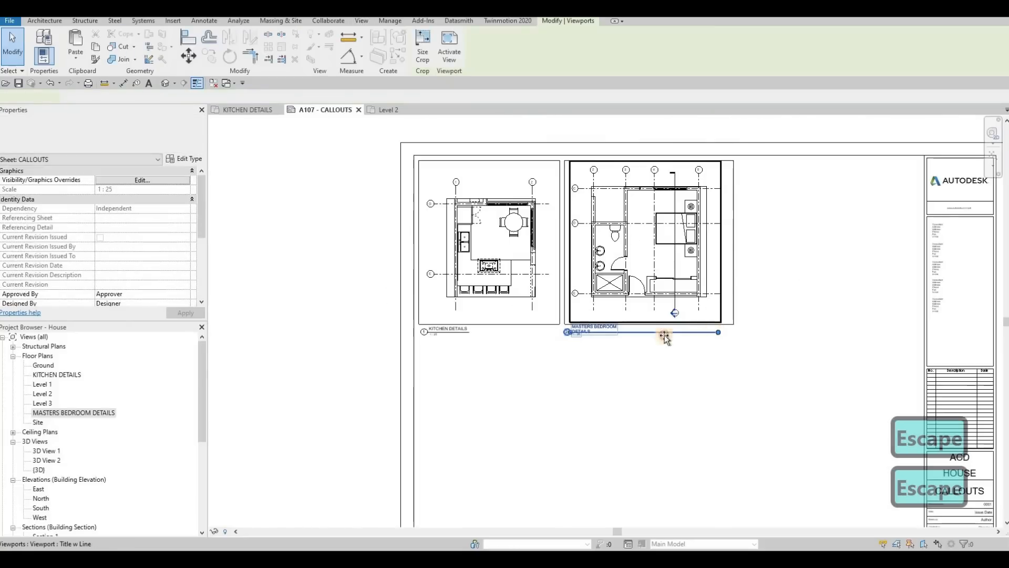
pyautogui.press('Escape')
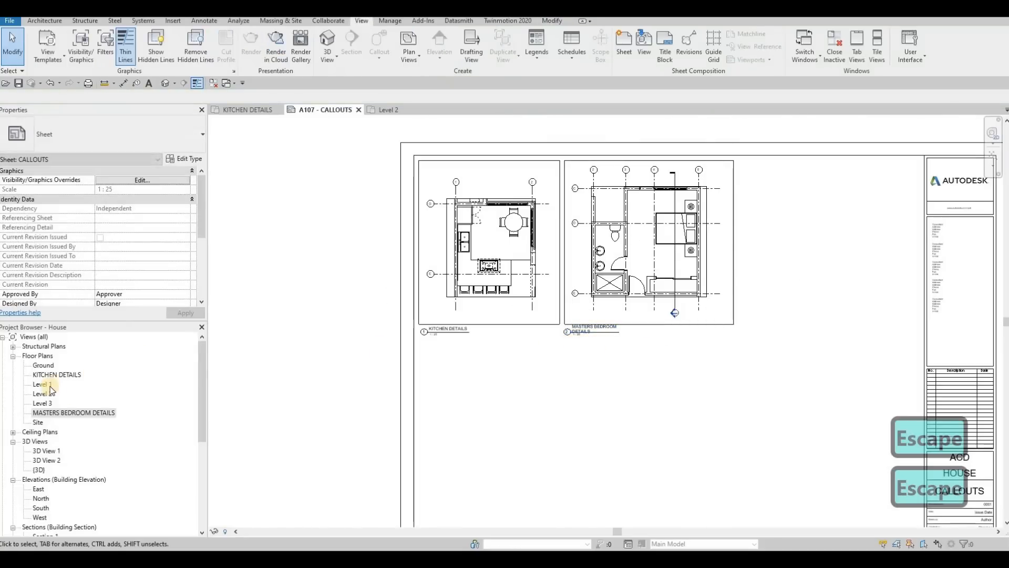
# - Check the callout reference bubbles on the Level 1 and Level 2 floor plans, and return to the CALLOUTS sheet
pyautogui.doubleClick(52, 385)
pyautogui.scroll(3, 561, 303)
pyautogui.scroll(2, 582, 301)
pyautogui.doubleClick(43, 394)
pyautogui.scroll(3, 704, 272)
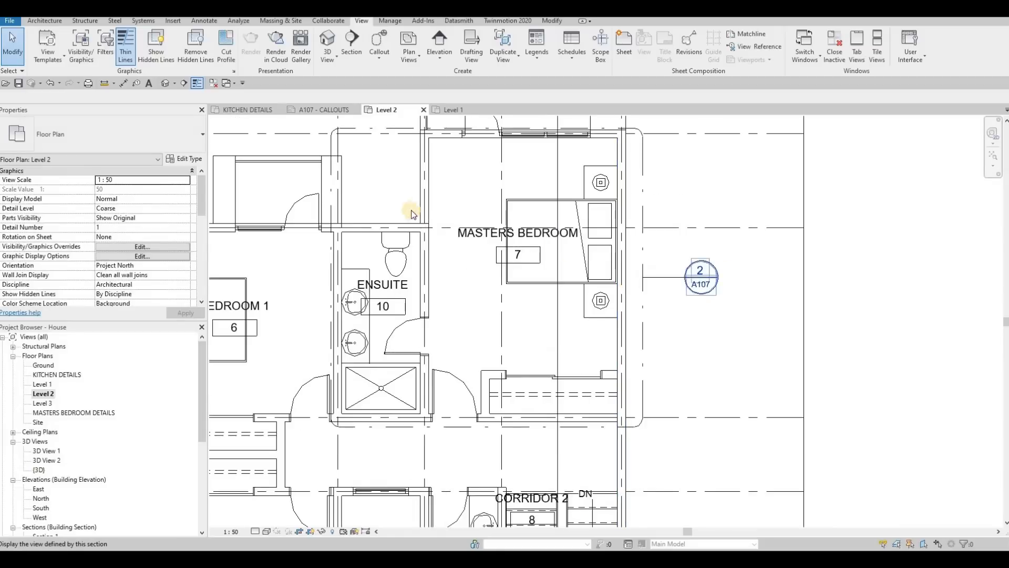
pyautogui.click(322, 109)
pyautogui.scroll(-6, 445, 240)
pyautogui.press('Escape')
pyautogui.moveTo(491, 277); pyautogui.dragTo(507, 315, button='middle')
pyautogui.scroll(5, 491, 277)
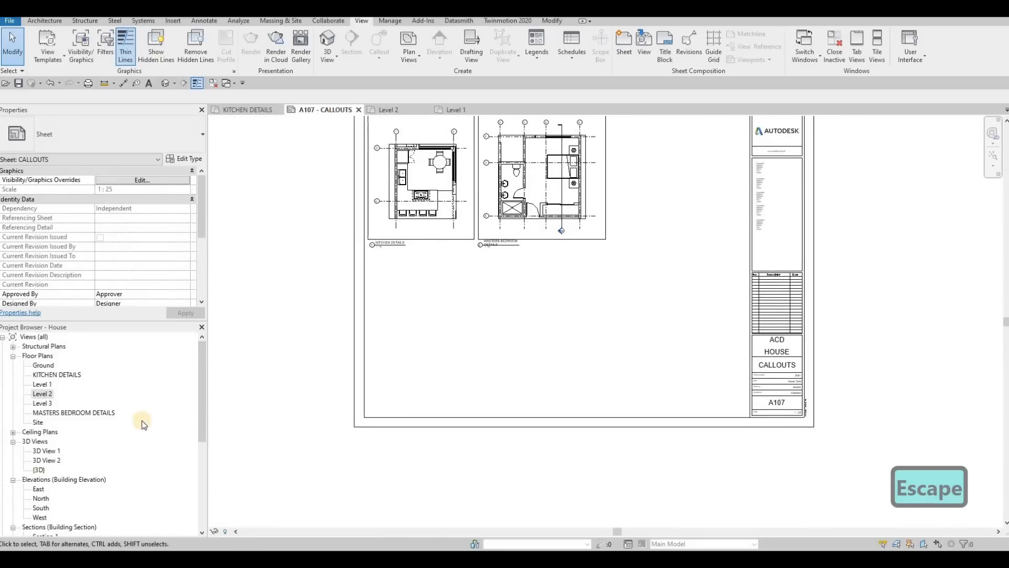
# - Look through the project's views and sheets and save the House project
pyautogui.scroll(-2, 95, 453)
pyautogui.scroll(-4, 69, 466)
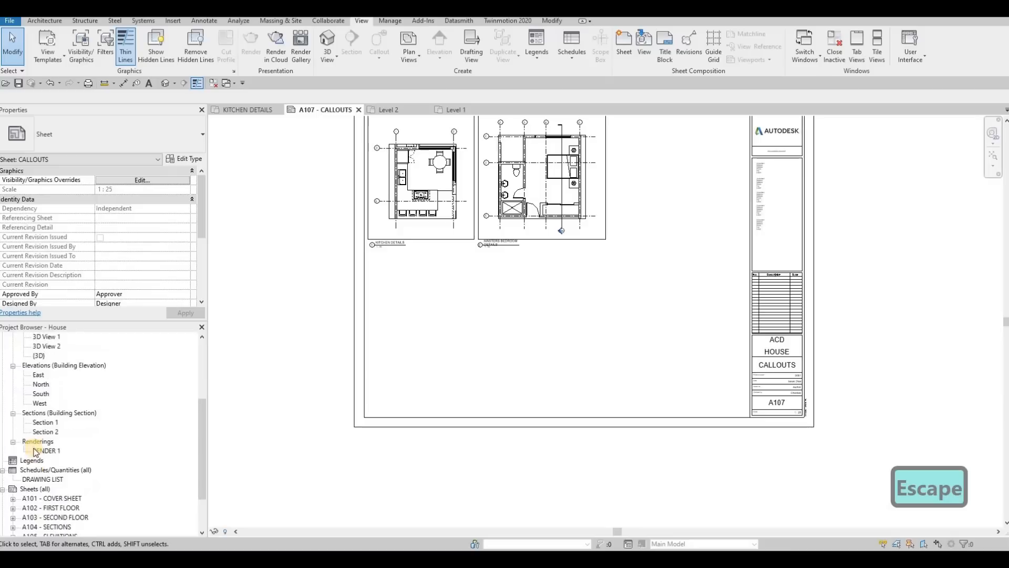
pyautogui.doubleClick(28, 450)
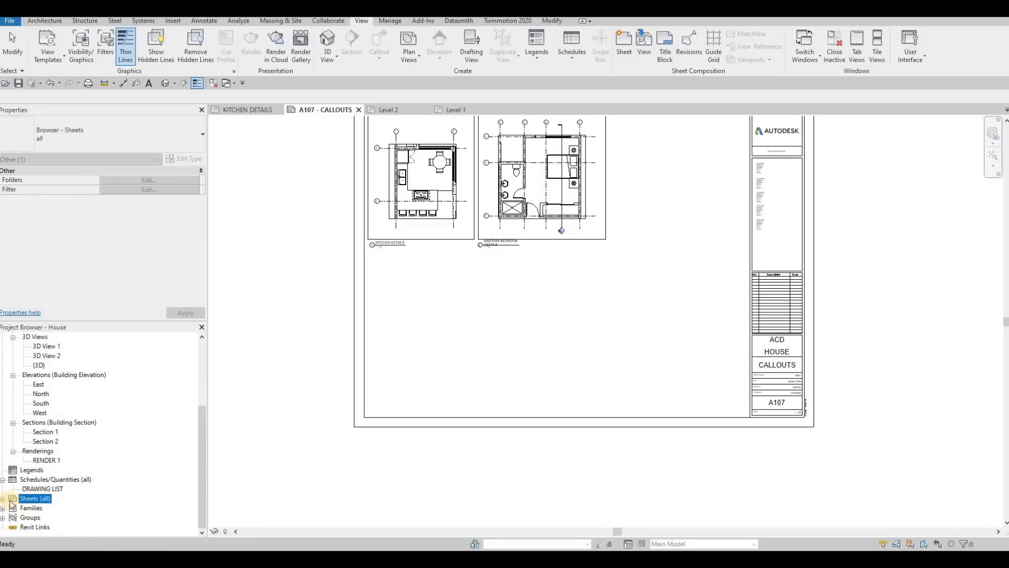
pyautogui.click(18, 83)
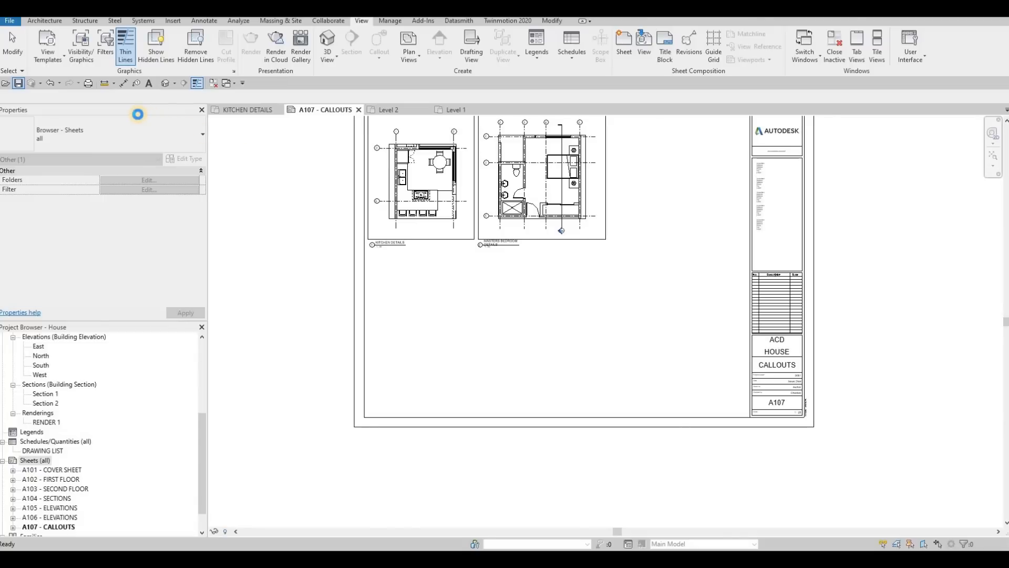
# - Set the print range to all sheets A101 to A107 without views, and save the selection as a set named FULLSET
pyautogui.click(89, 84)
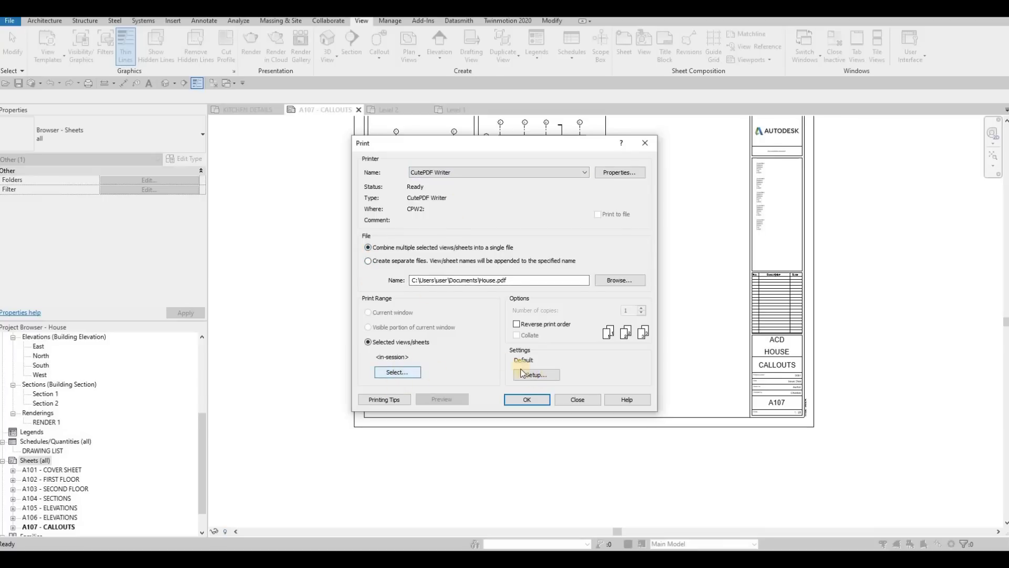
pyautogui.click(409, 373)
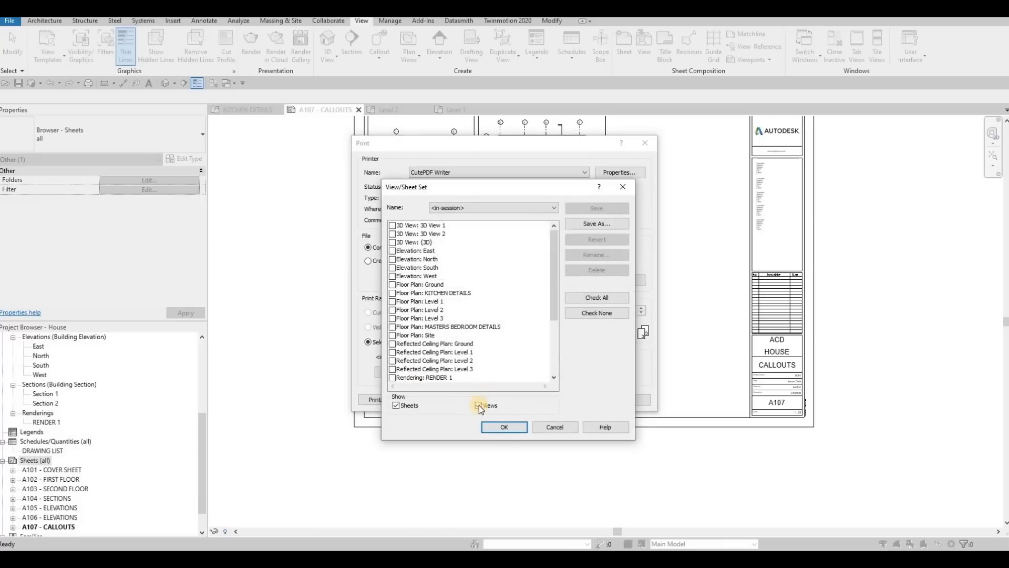
pyautogui.click(478, 405)
pyautogui.click(590, 298)
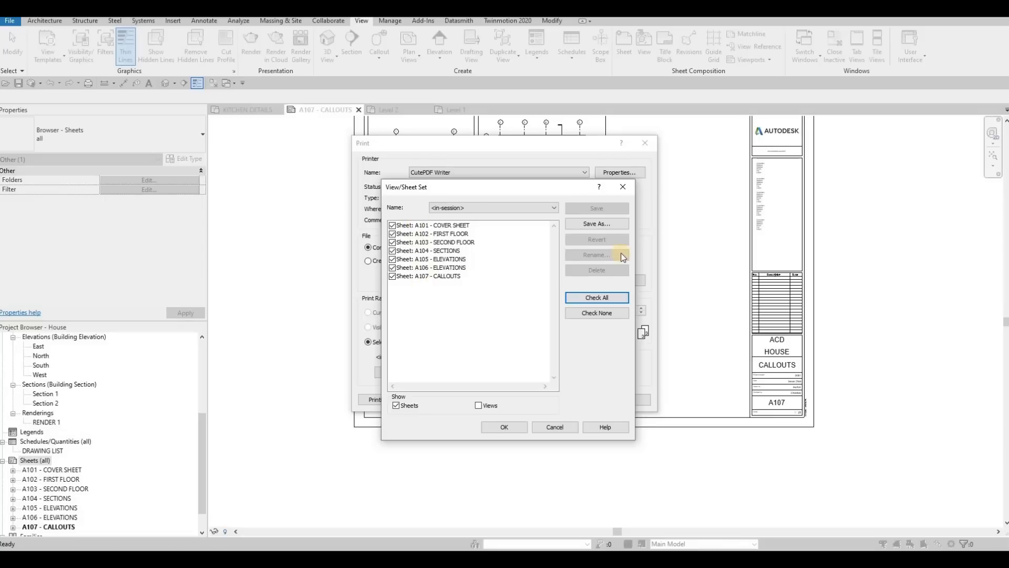
pyautogui.click(584, 226)
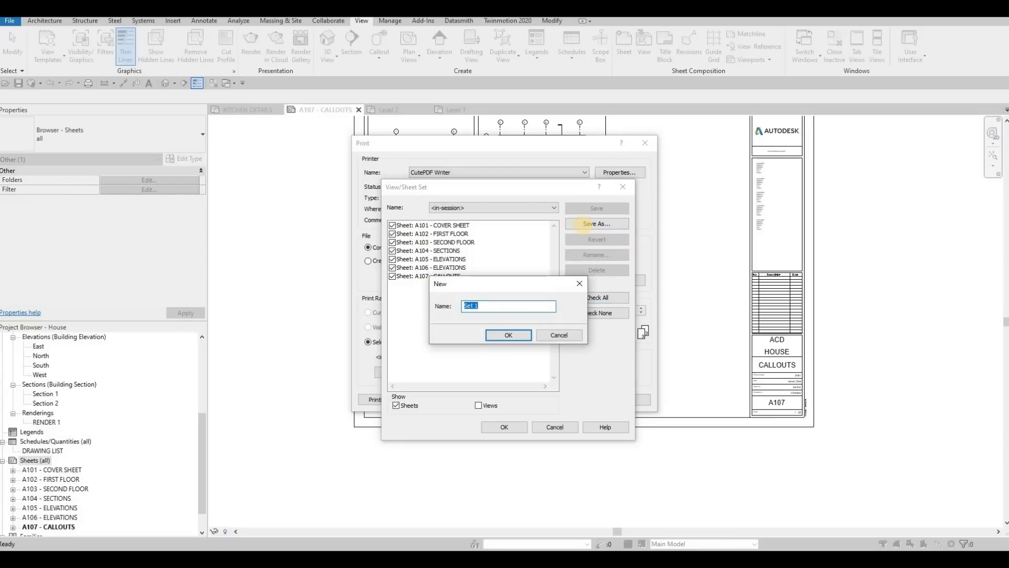
pyautogui.write('FULLSET')
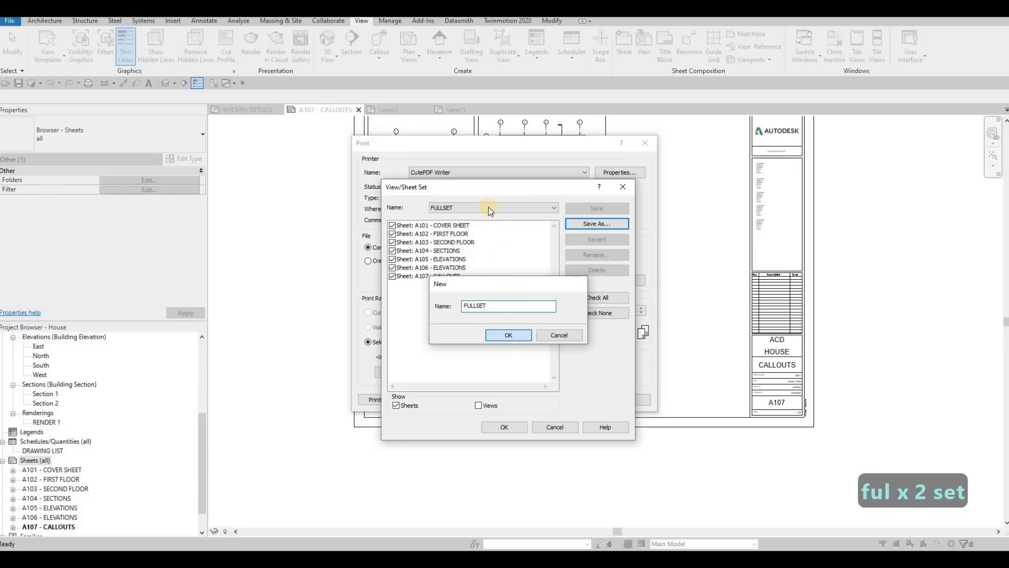
# - Confirm the FULLSET set name and review the set's list with views shown and with sheets only
pyautogui.press('Return')
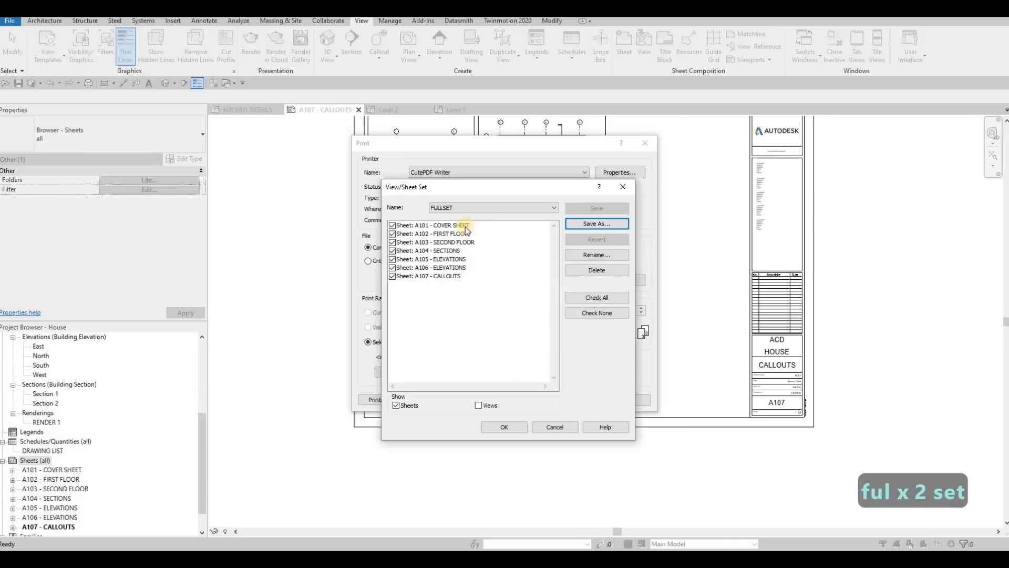
pyautogui.click(478, 406)
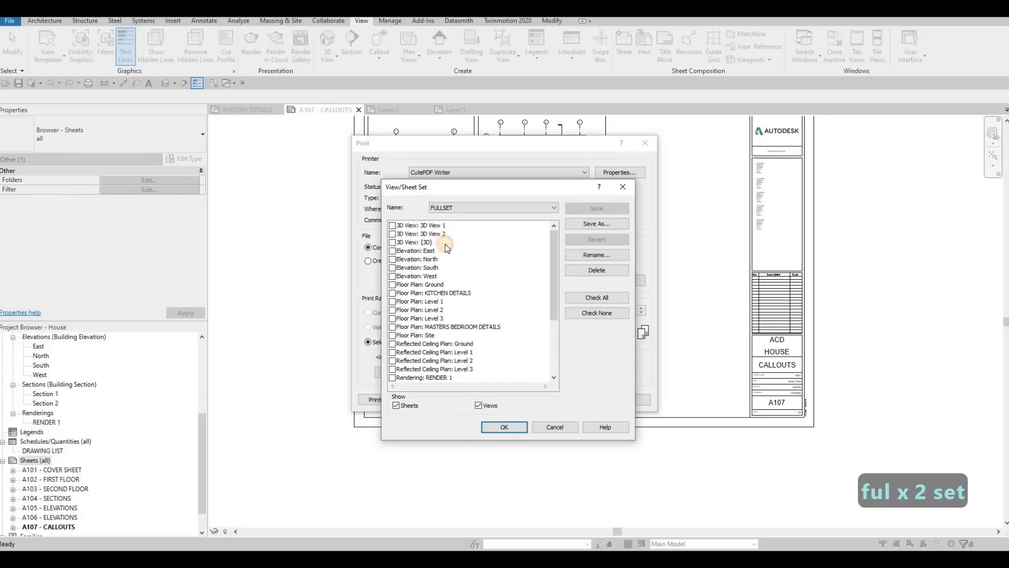
pyautogui.click(479, 406)
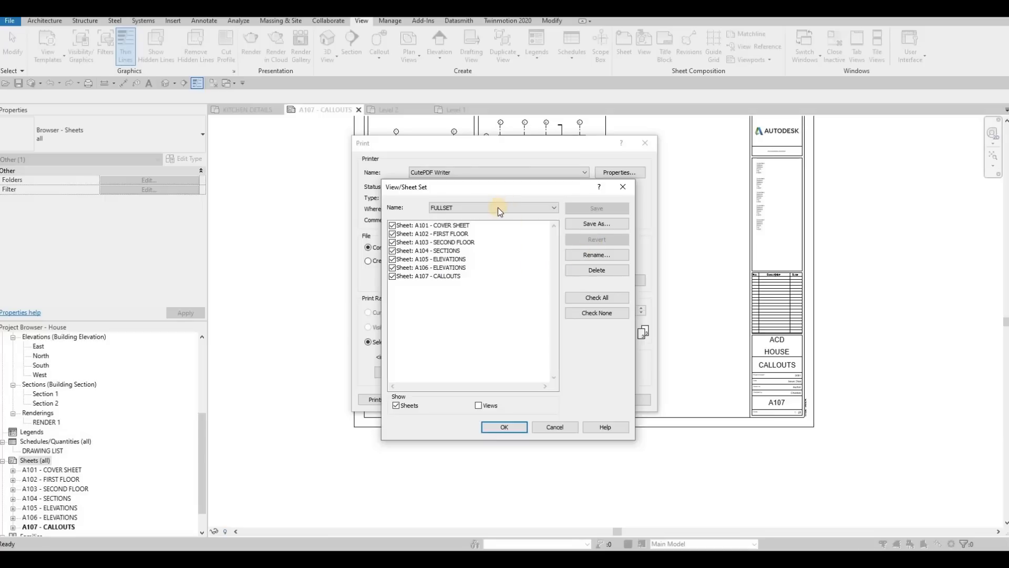
pyautogui.click(468, 209)
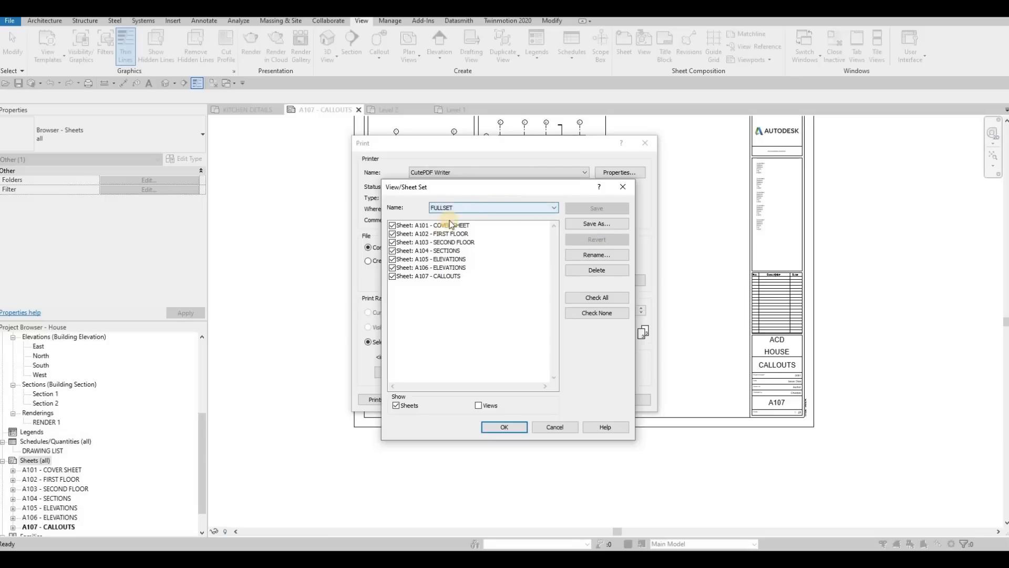
pyautogui.click(409, 247)
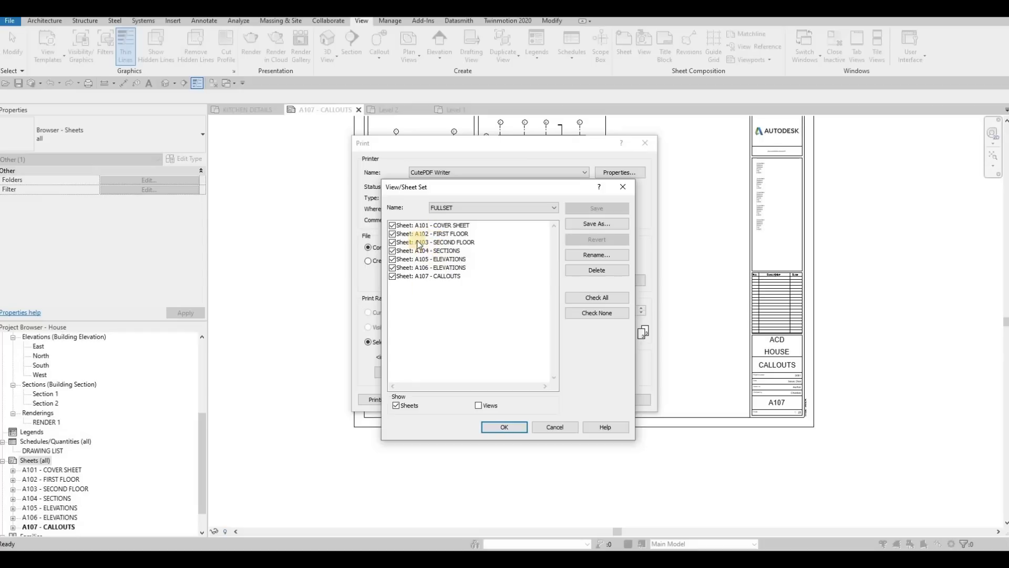
# - Exclude sheets A101 - COVER SHEET and A104 - SECTIONS, and save the remaining selection as a set named ADDENDUM 1
pyautogui.click(392, 225)
pyautogui.click(392, 250)
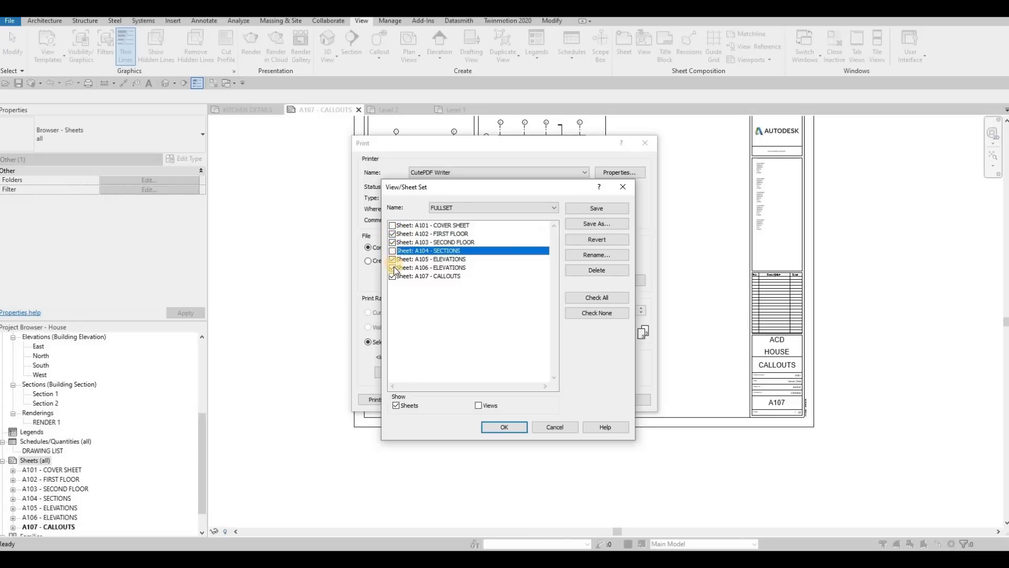
pyautogui.click(602, 223)
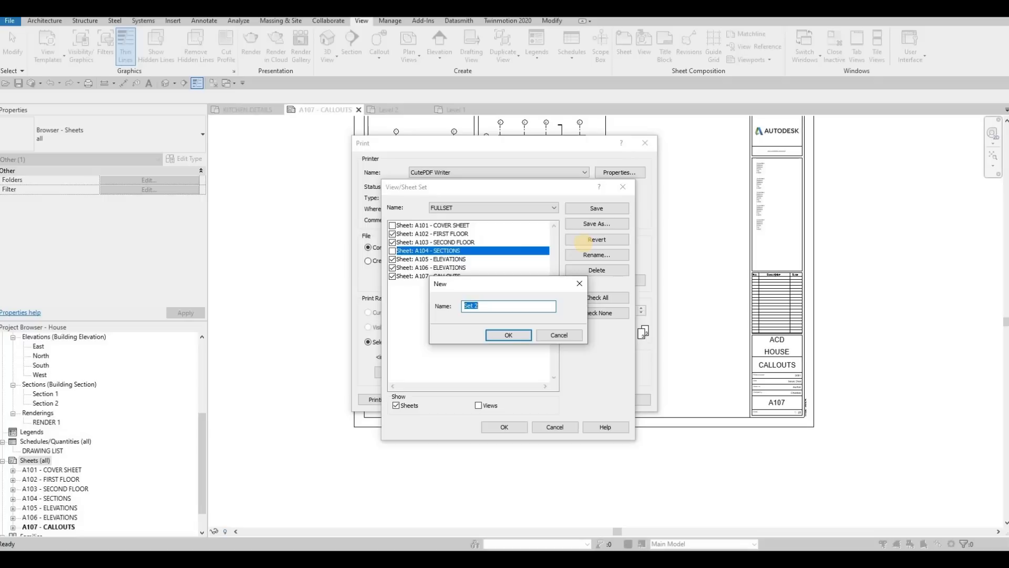
pyautogui.write('ADDEN')
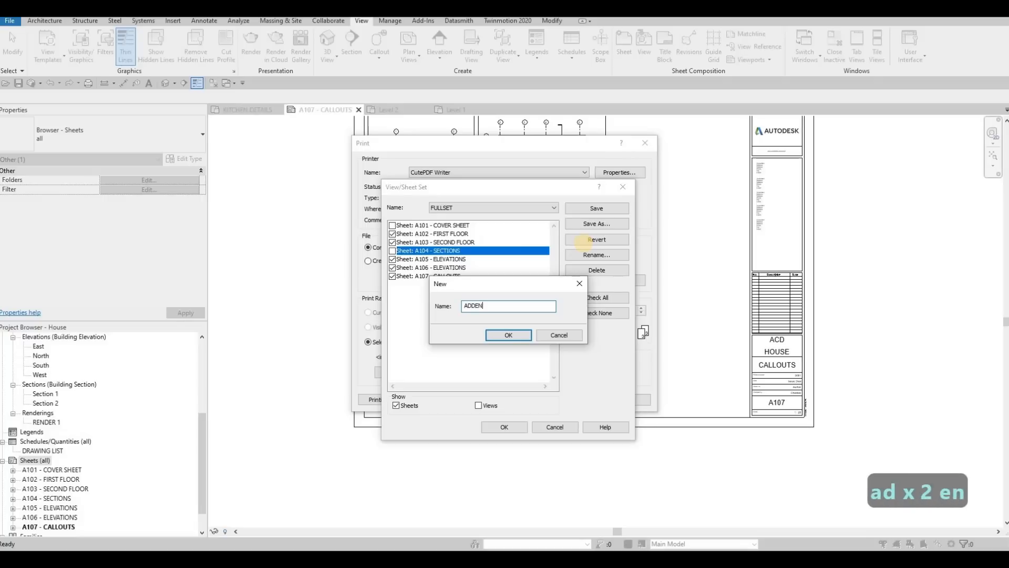
pyautogui.write('DUM 1')
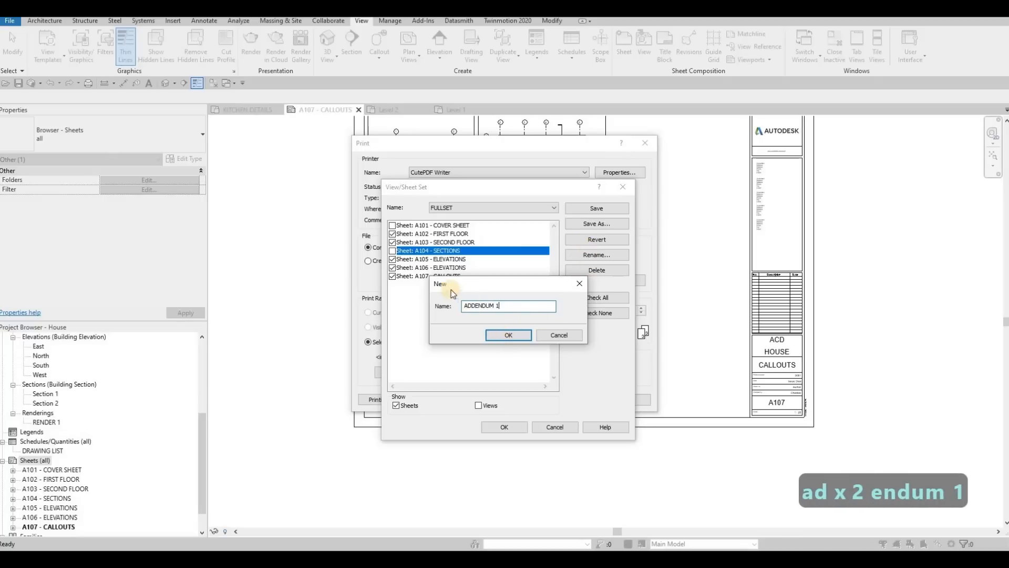
pyautogui.press('Return')
# - Switch the print selection back to the FULLSET set with only sheets listed, and accept it
pyautogui.click(487, 212)
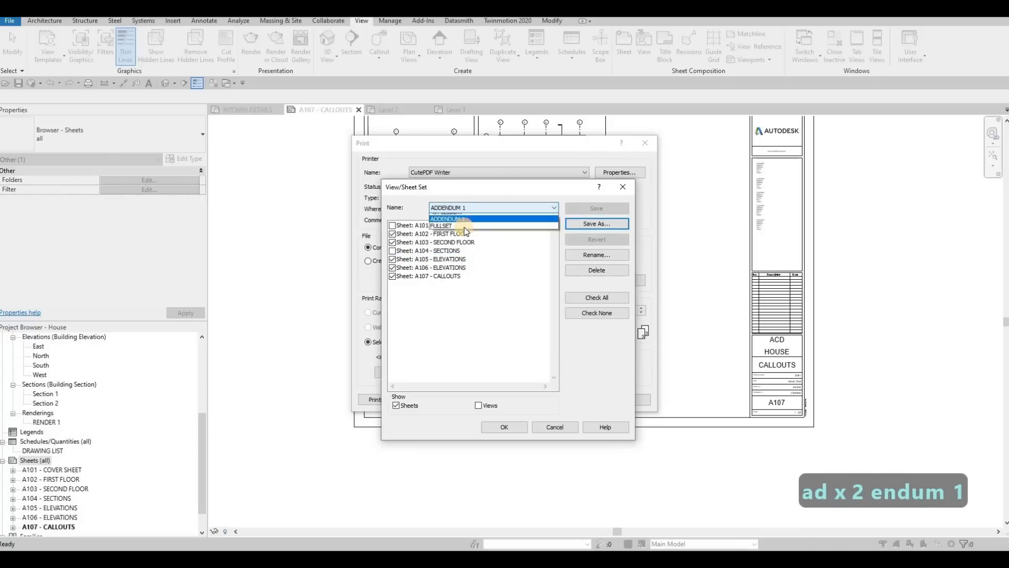
pyautogui.click(481, 405)
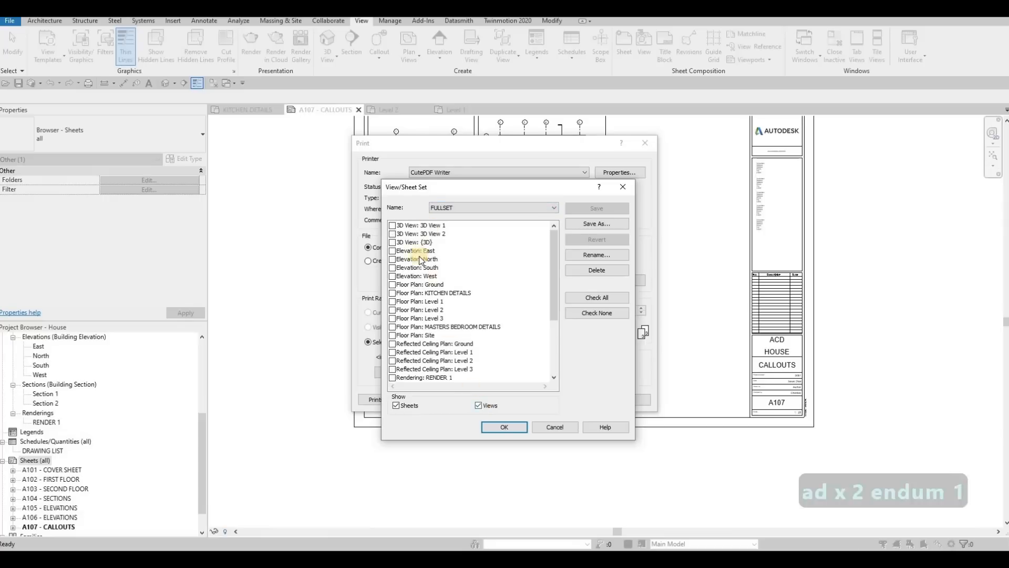
pyautogui.click(514, 429)
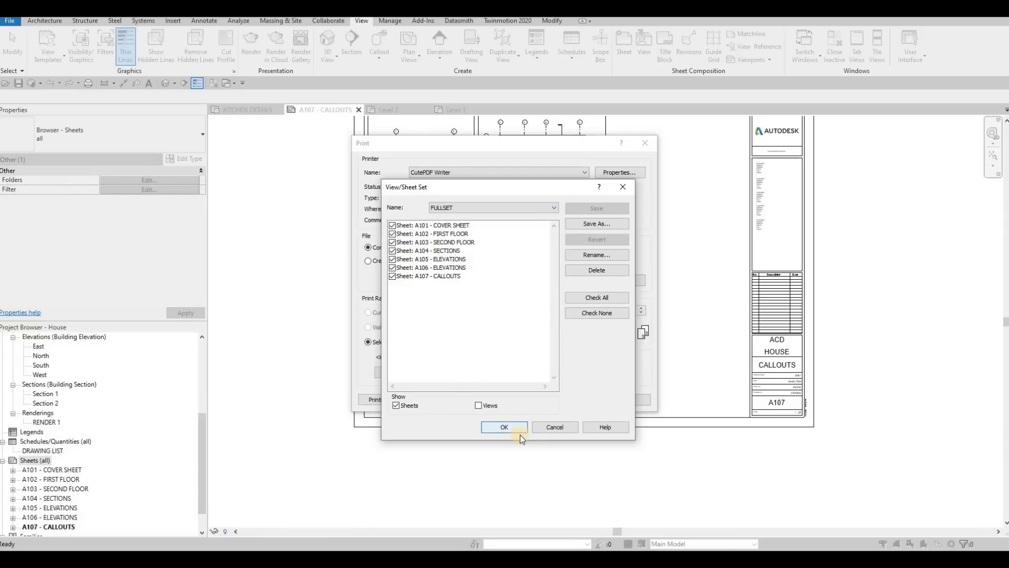
# - Print the FULLSET sheets and save the output as a PDF file named House on the Desktop
pyautogui.click(525, 400)
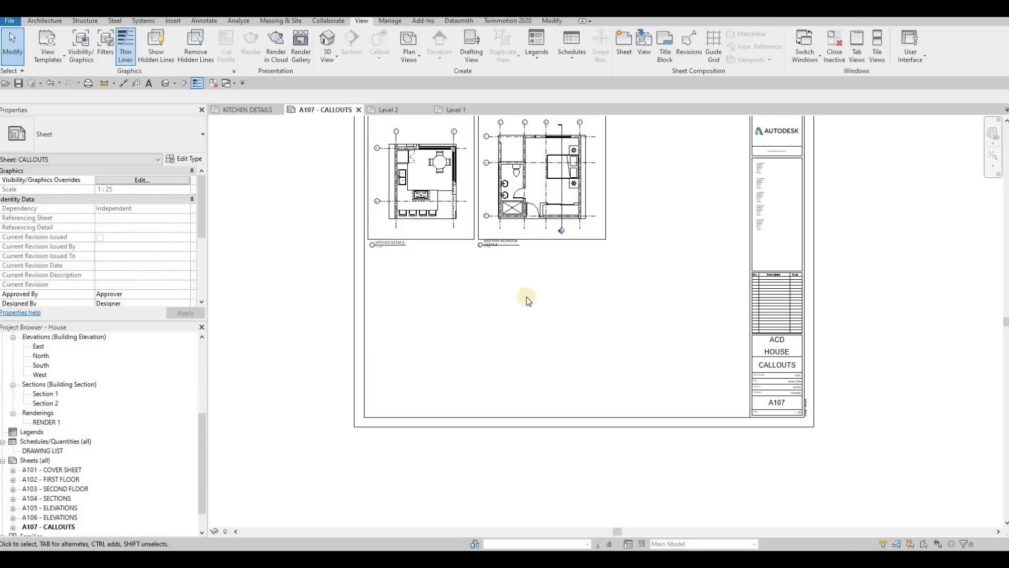
pyautogui.press('F1')
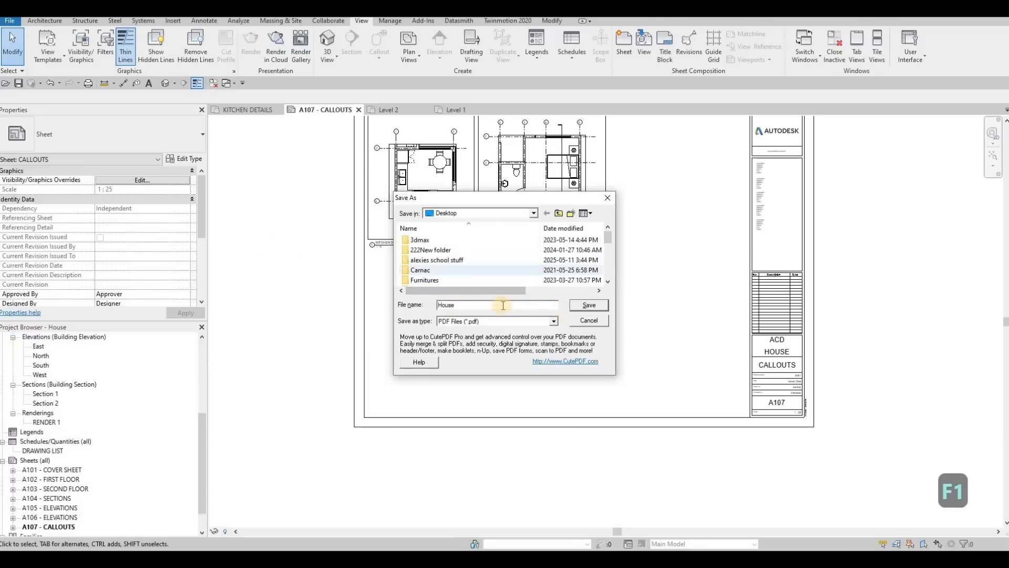
pyautogui.click(604, 304)
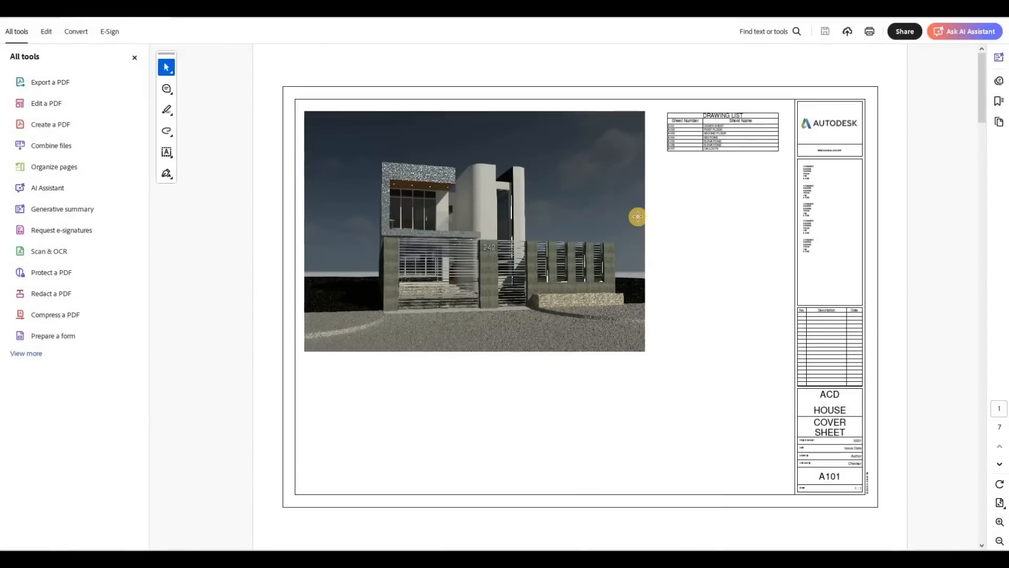
# - Review the printed PDF page by page, from the cover sheet through the A107 CALLOUTS sheet
pyautogui.scroll(-3, 637, 216)
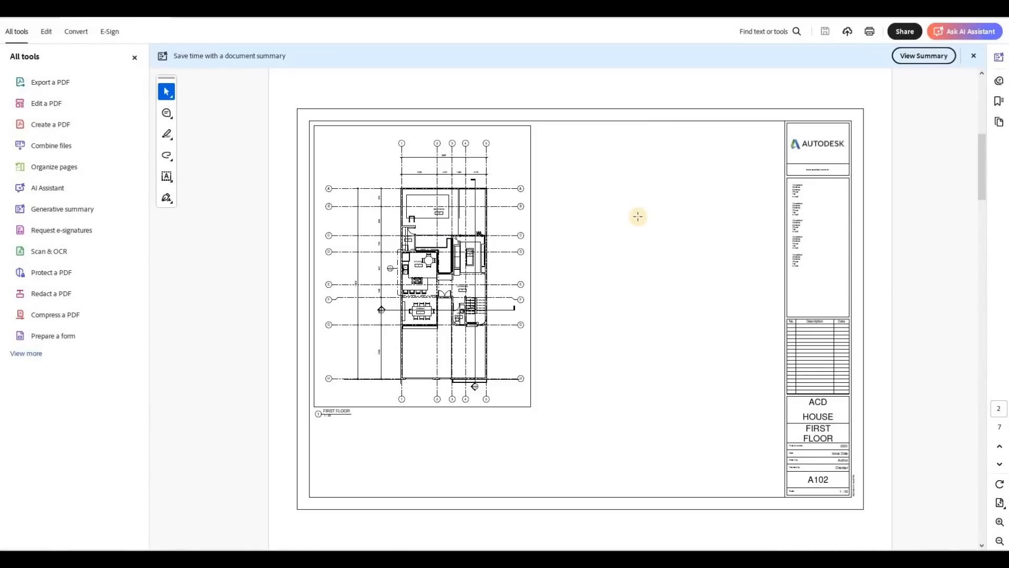
pyautogui.scroll(-3, 638, 216)
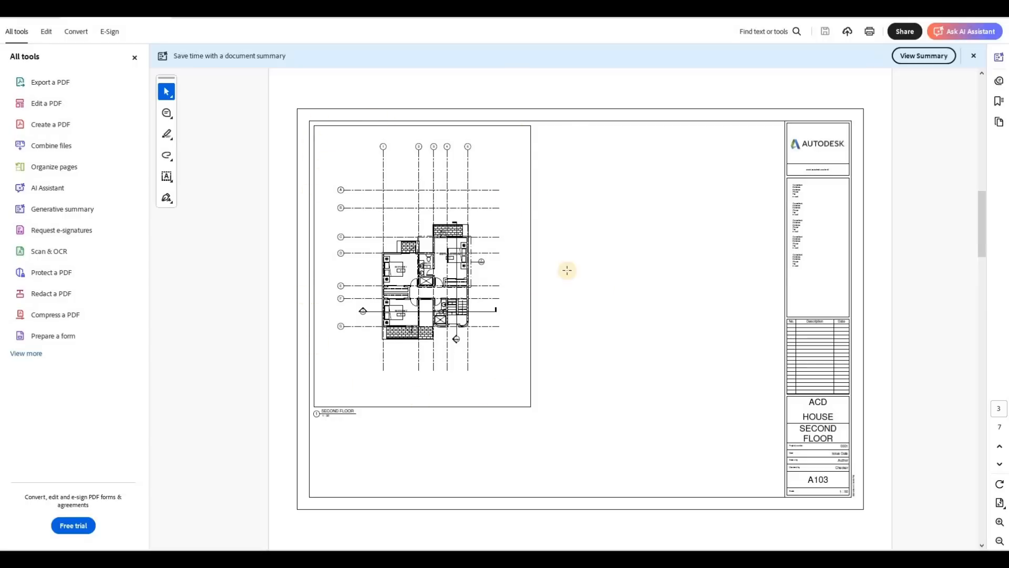
pyautogui.scroll(-3, 568, 271)
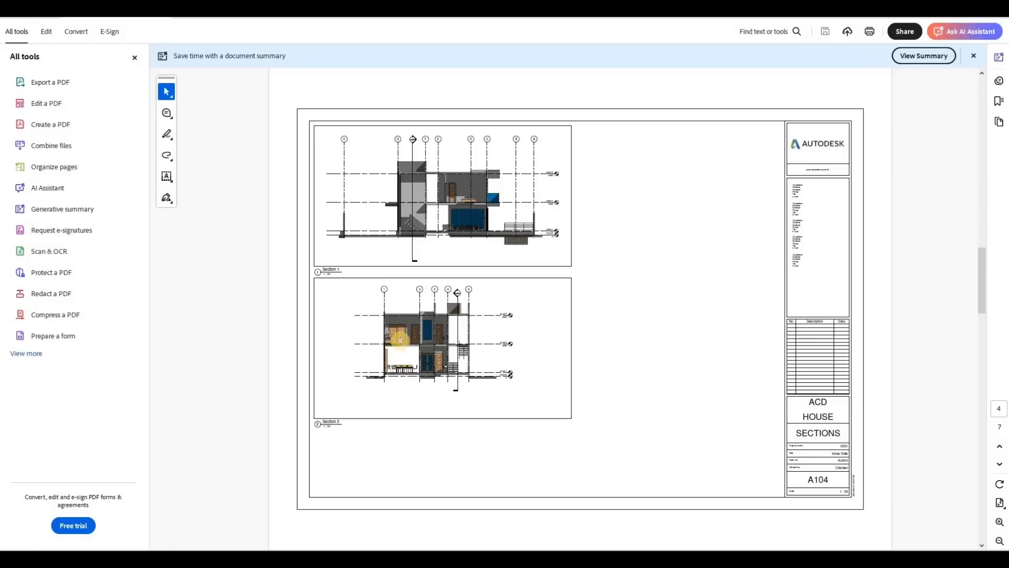
pyautogui.scroll(-3, 484, 300)
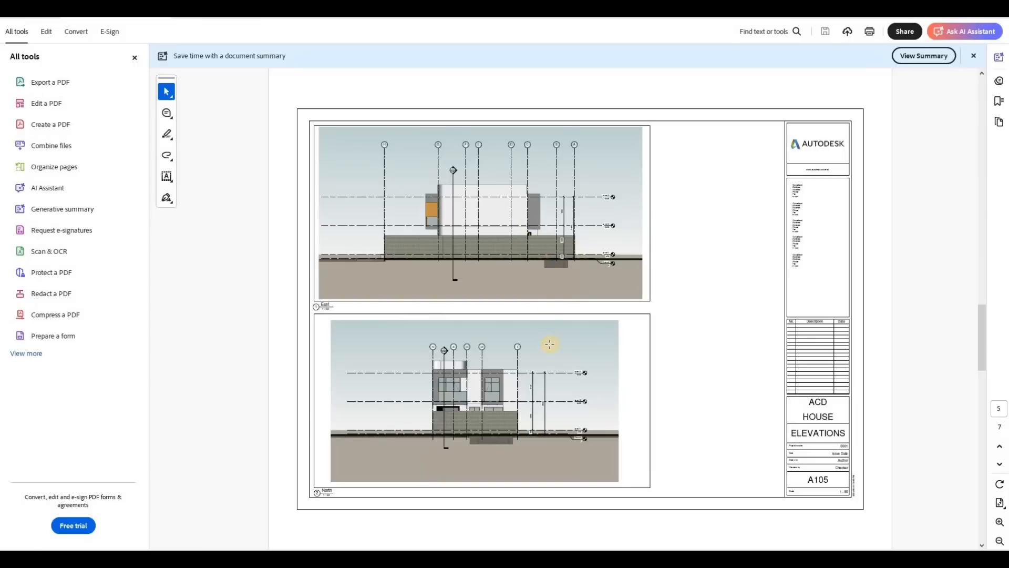
pyautogui.scroll(-3, 494, 227)
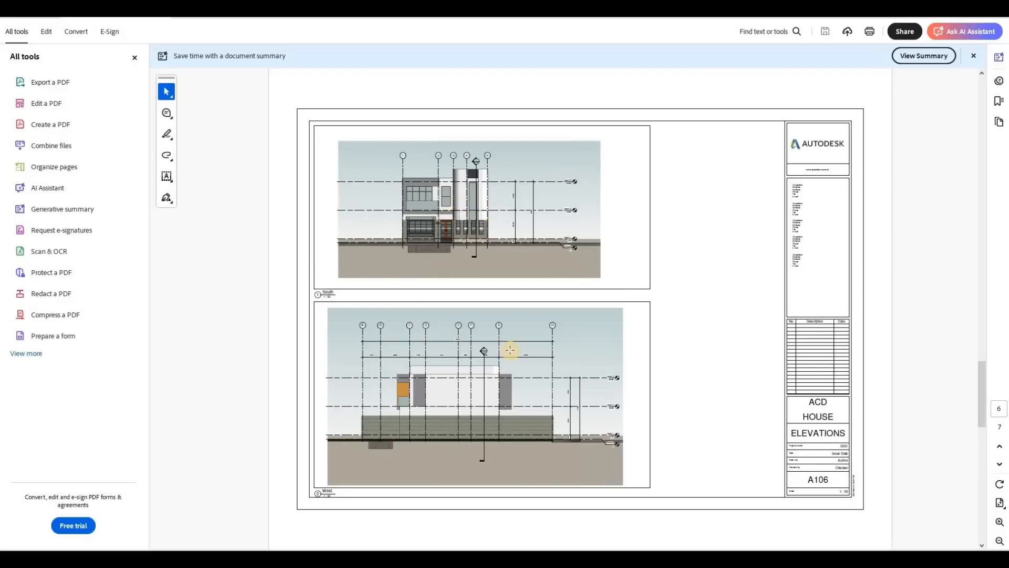
pyautogui.scroll(-3, 509, 350)
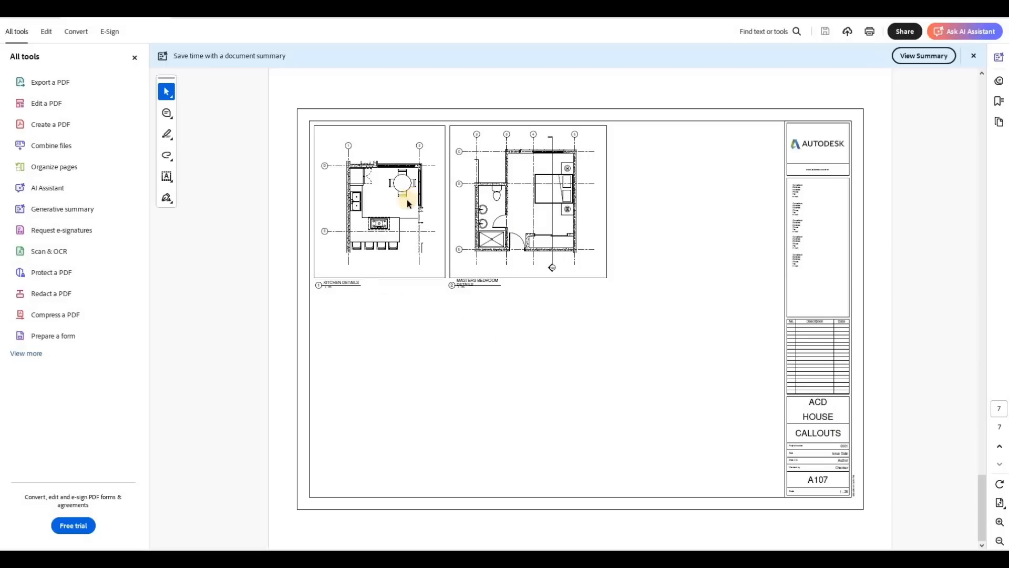
# - Leave the PDF viewer, return to Revit and save the House project
pyautogui.click(995, 9)
pyautogui.click(18, 83)
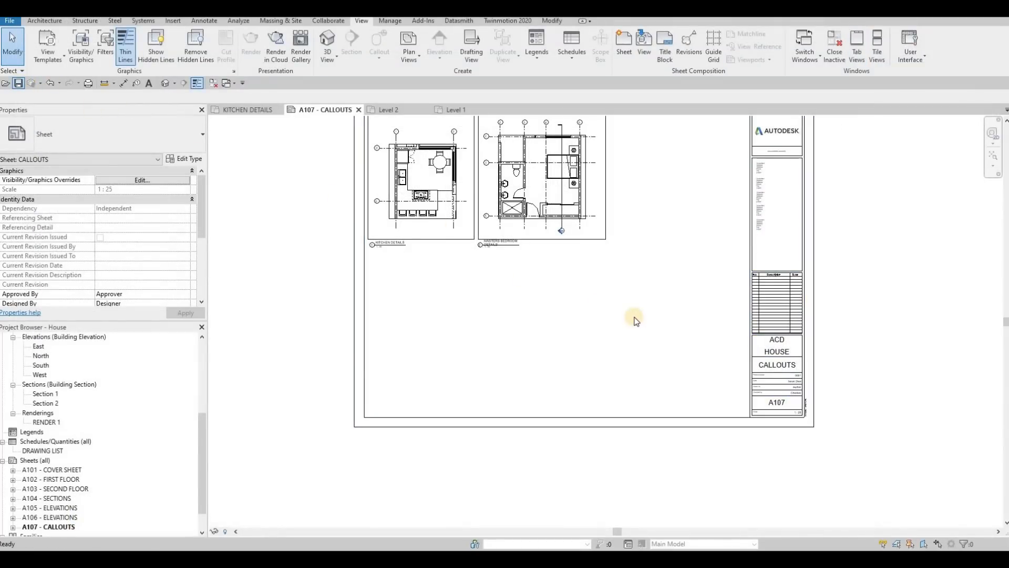